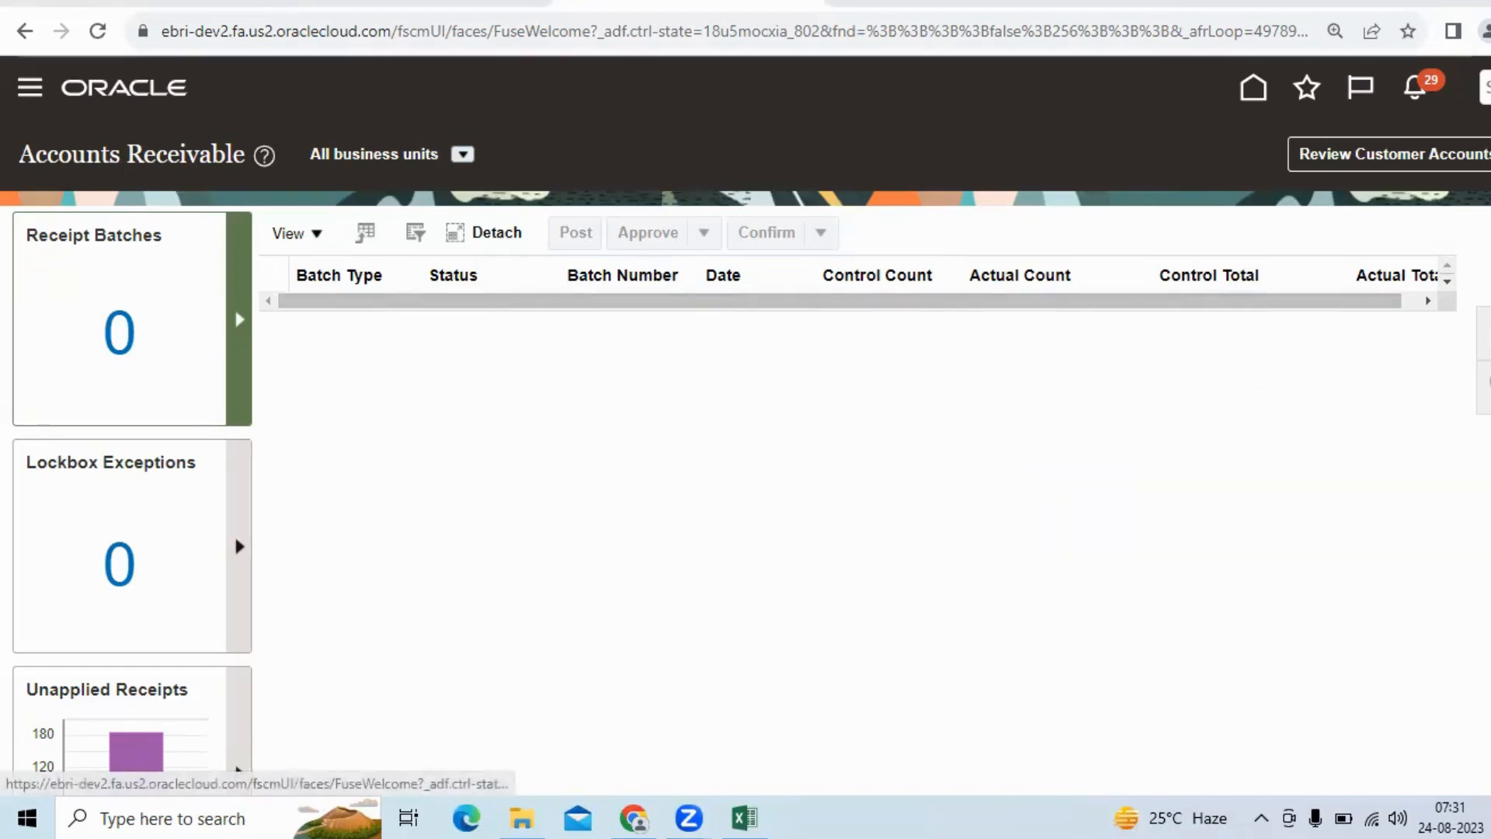
# - Go from Accounts Receivable to the Billing work area and open the form for creating a customer
pyautogui.click(1483, 334)
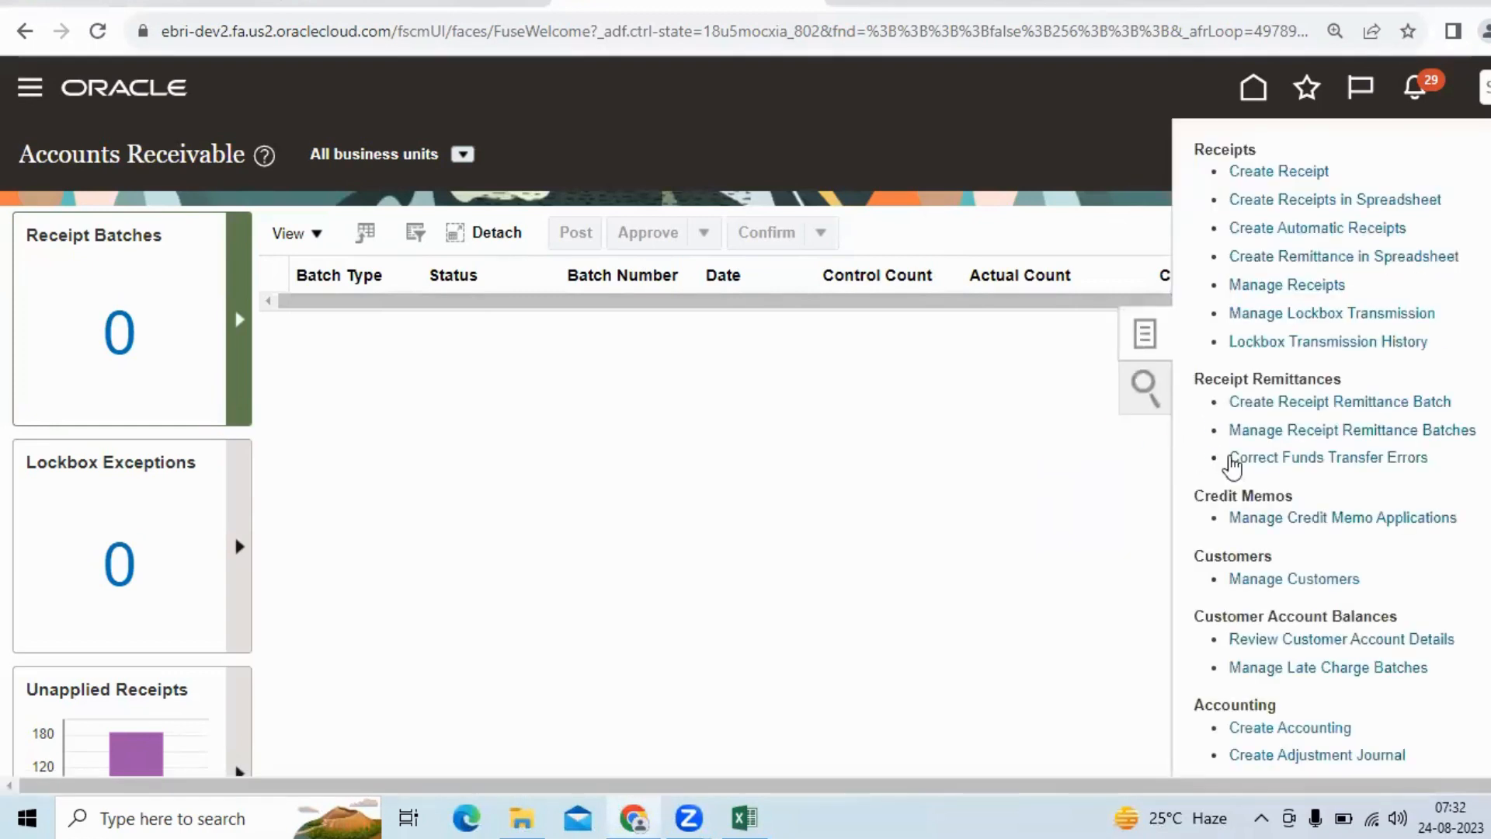
pyautogui.click(926, 423)
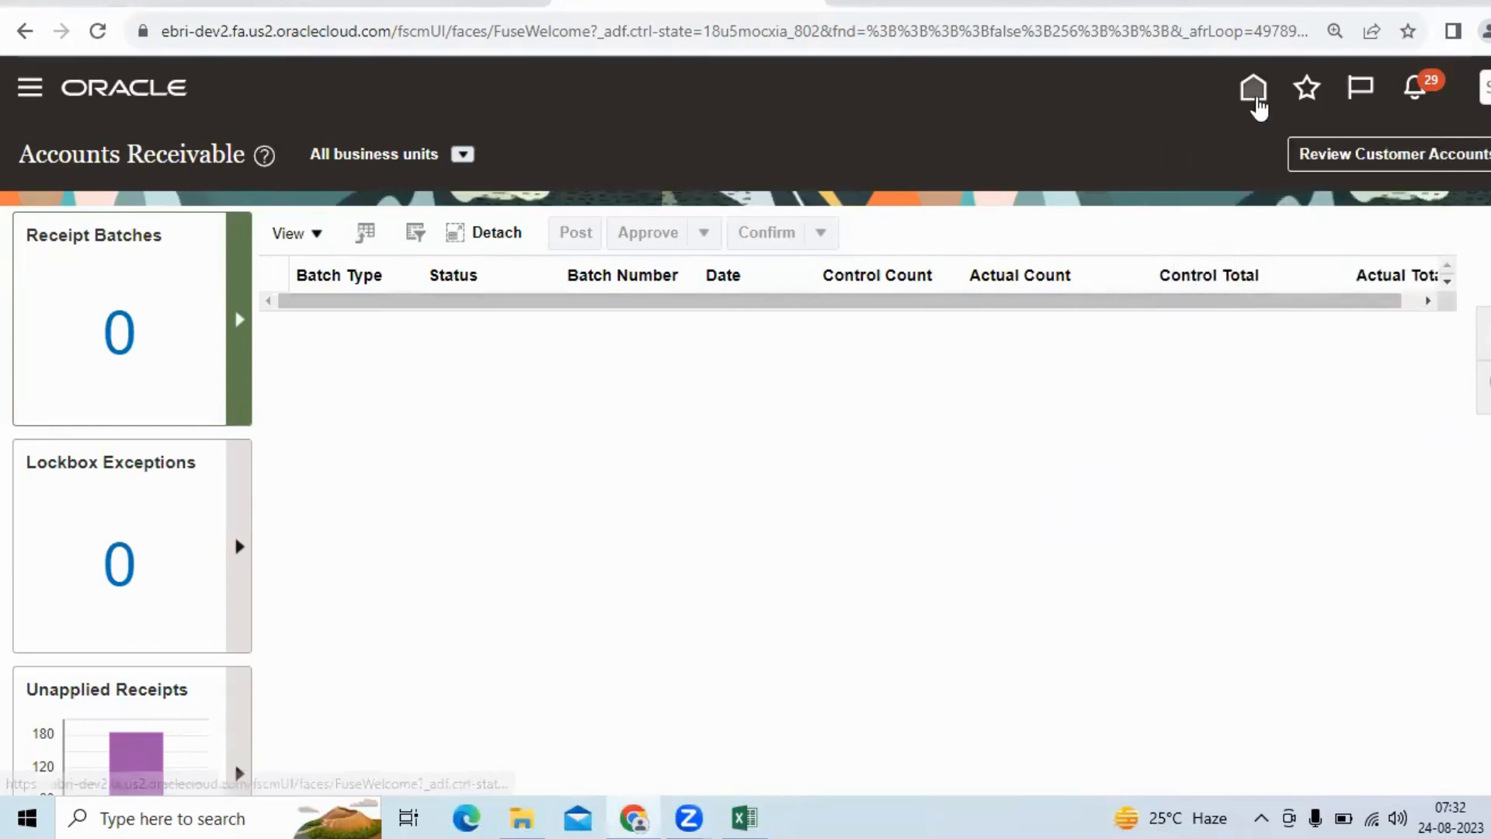
pyautogui.click(1253, 90)
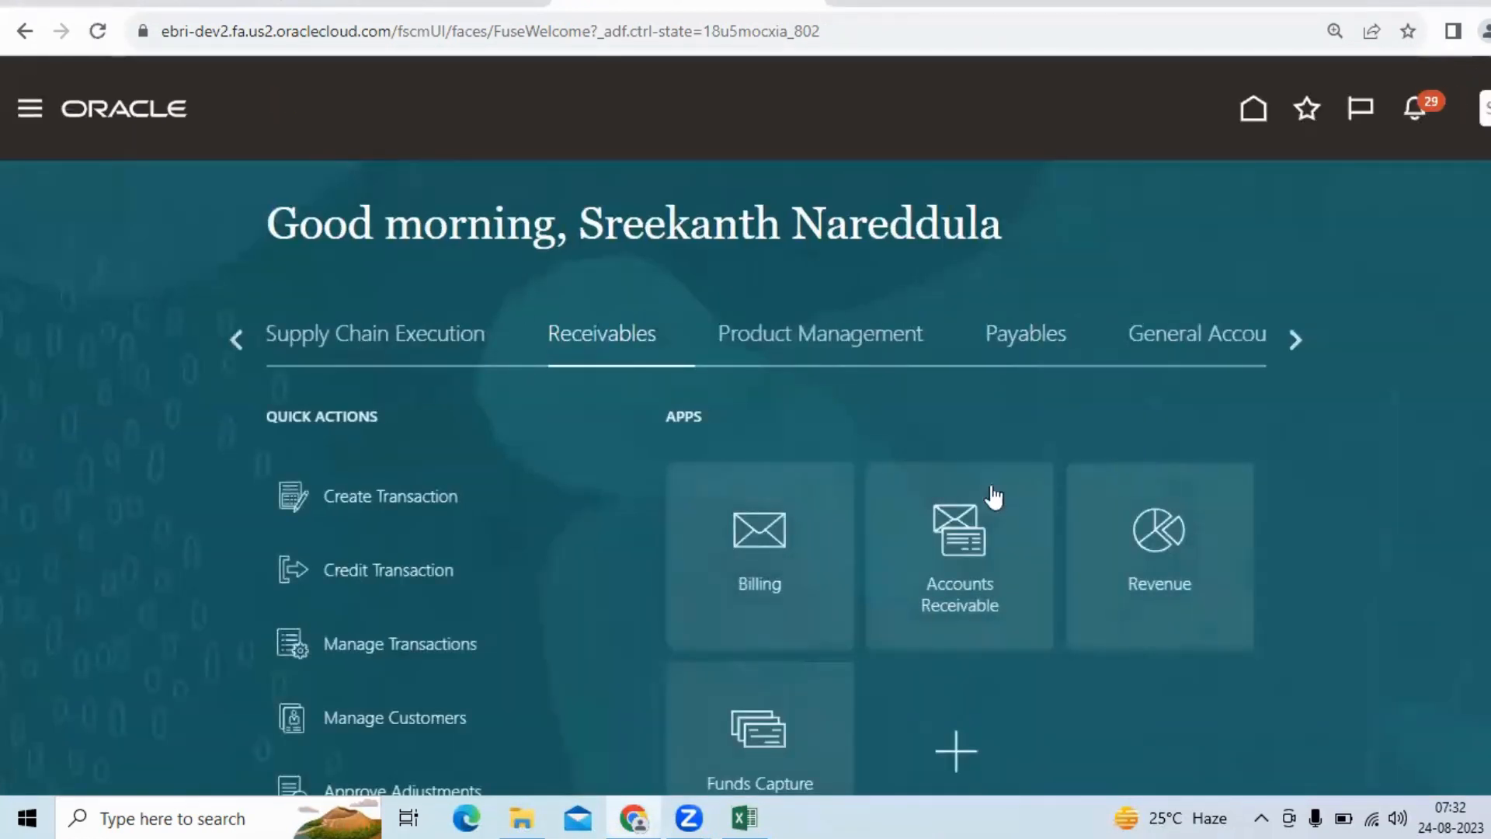
pyautogui.click(743, 541)
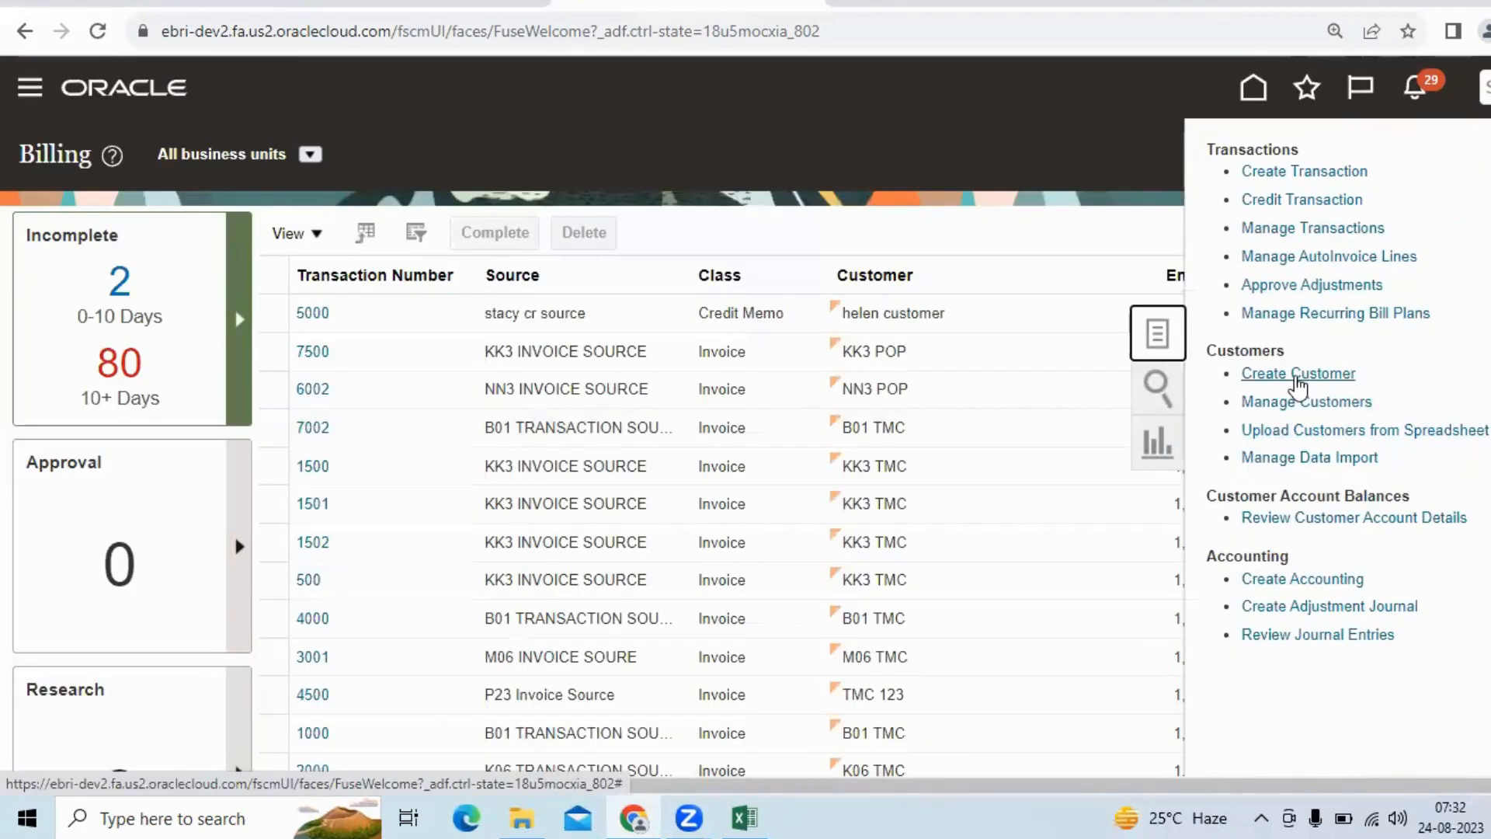
pyautogui.click(1298, 376)
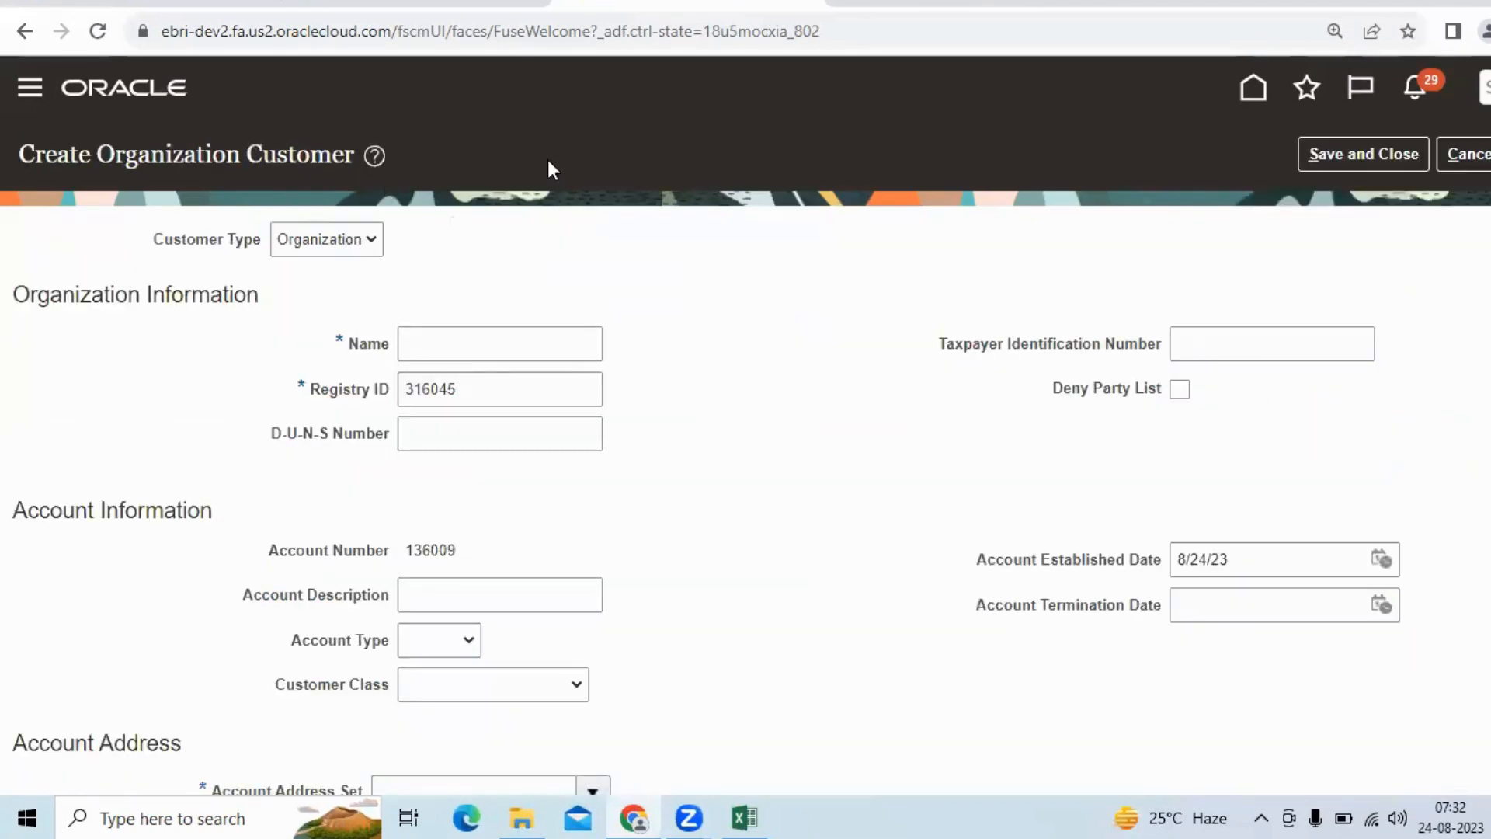
# - Switch to the Excel workbook and review the notes in the last filled rows of the AR3 sheet
pyautogui.scroll(-3, 546, 157)
pyautogui.click(744, 815)
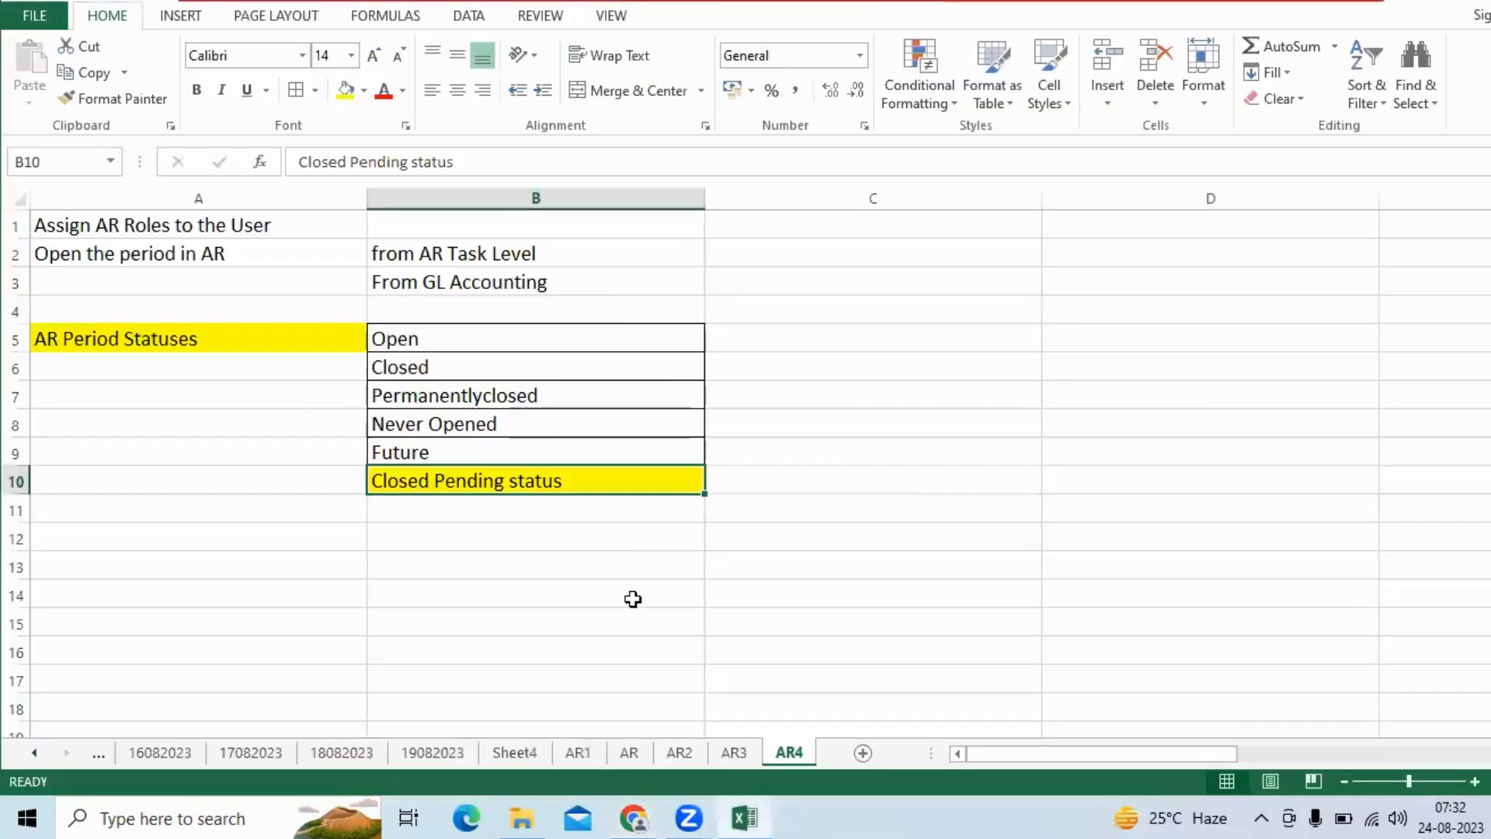
pyautogui.click(734, 752)
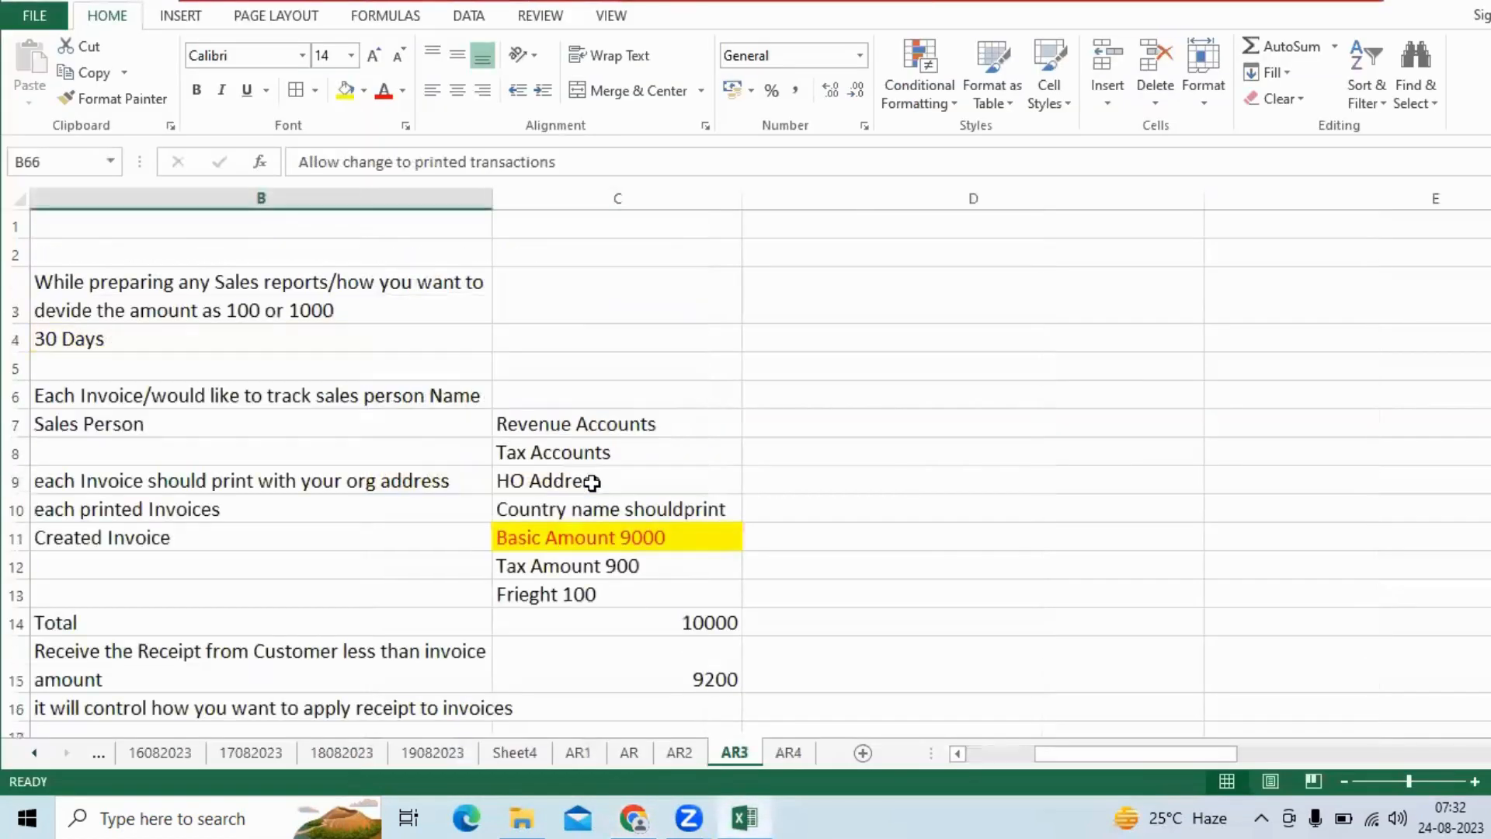
pyautogui.scroll(-12, 703, 510)
pyautogui.scroll(-6, 703, 510)
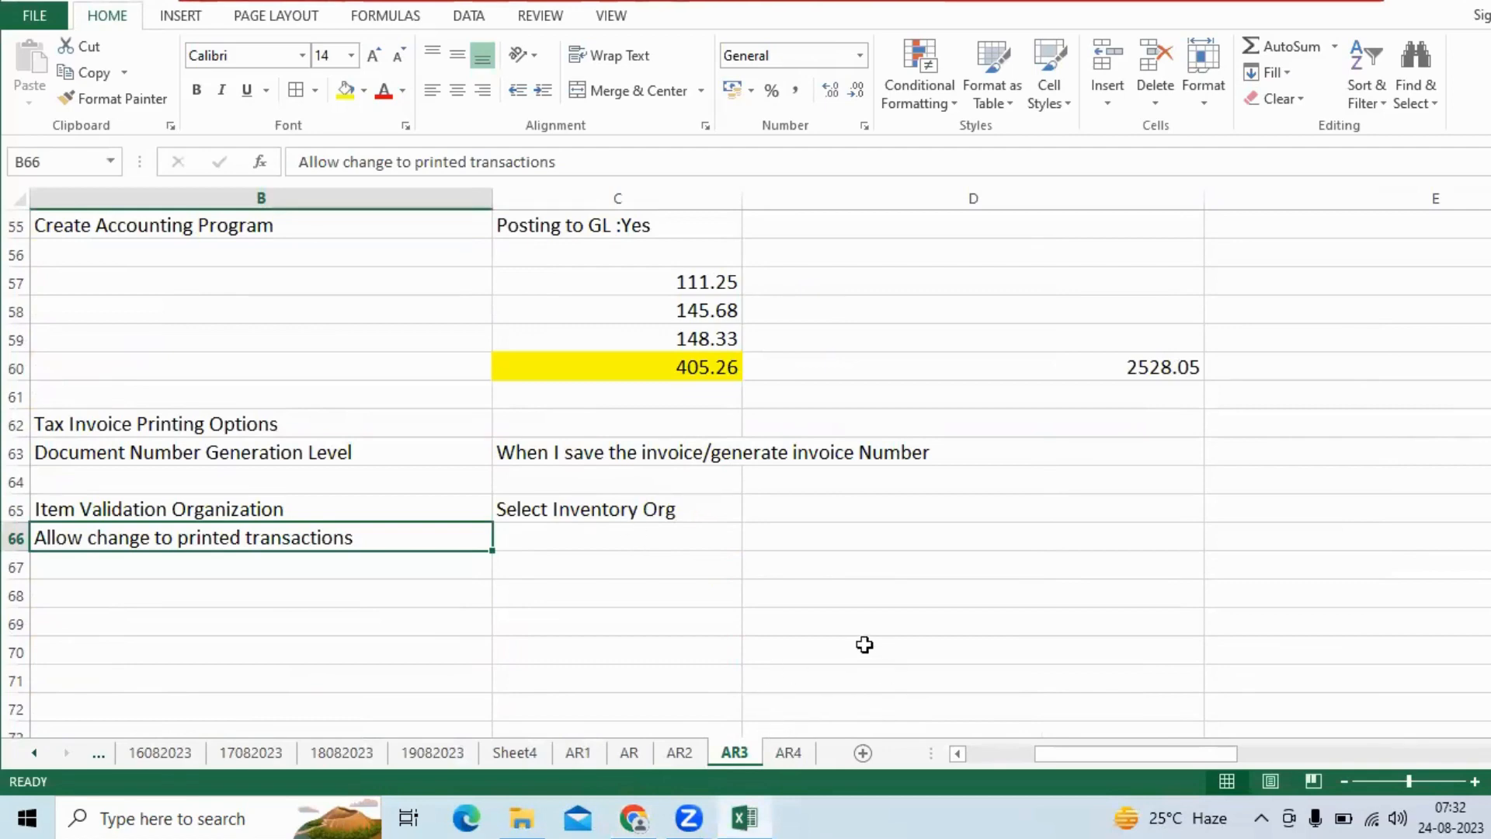
pyautogui.scroll(-2, 976, 617)
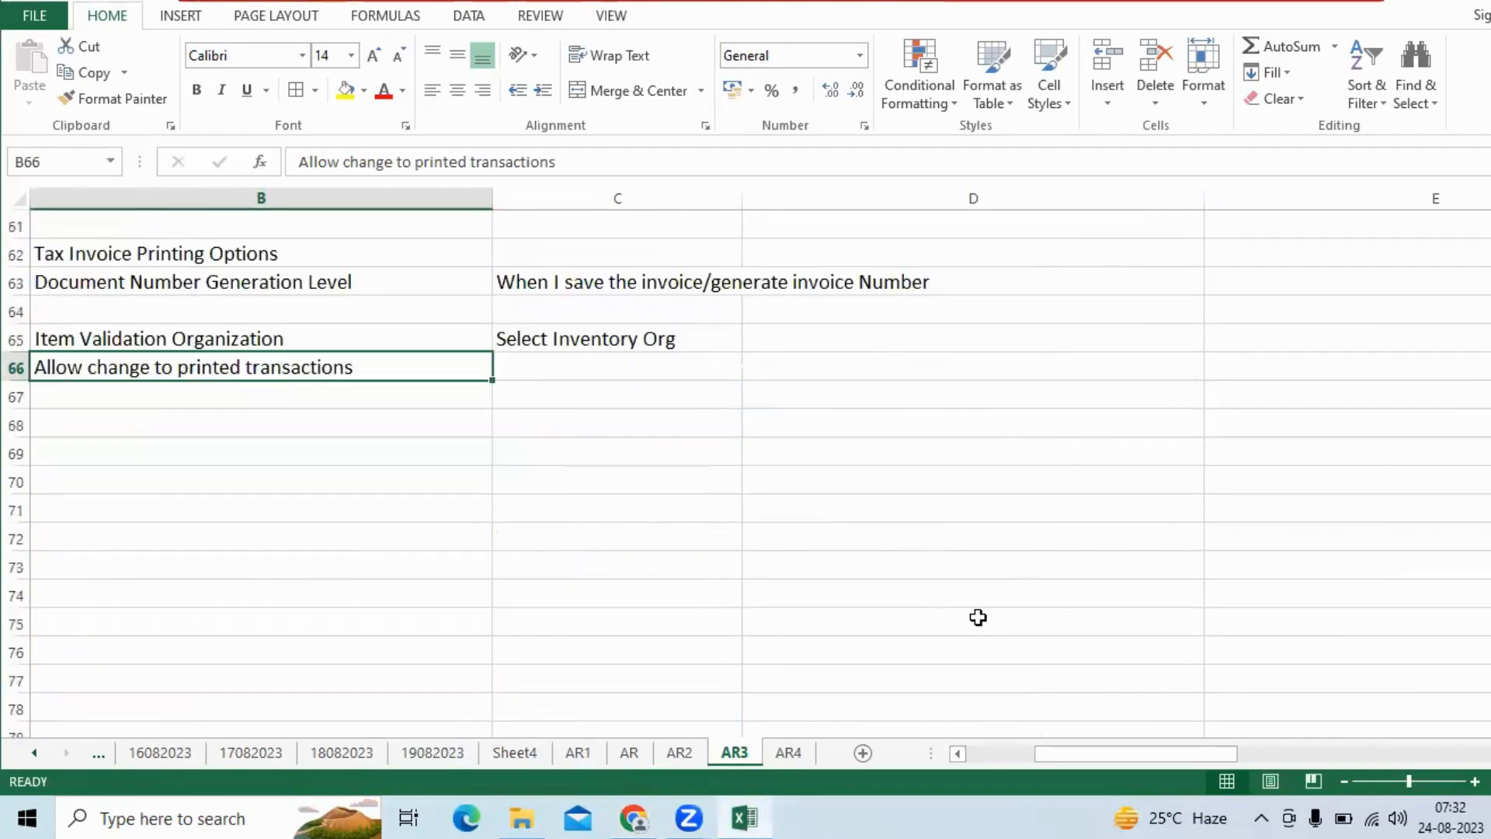
pyautogui.scroll(4, 977, 617)
pyautogui.scroll(-2, 978, 615)
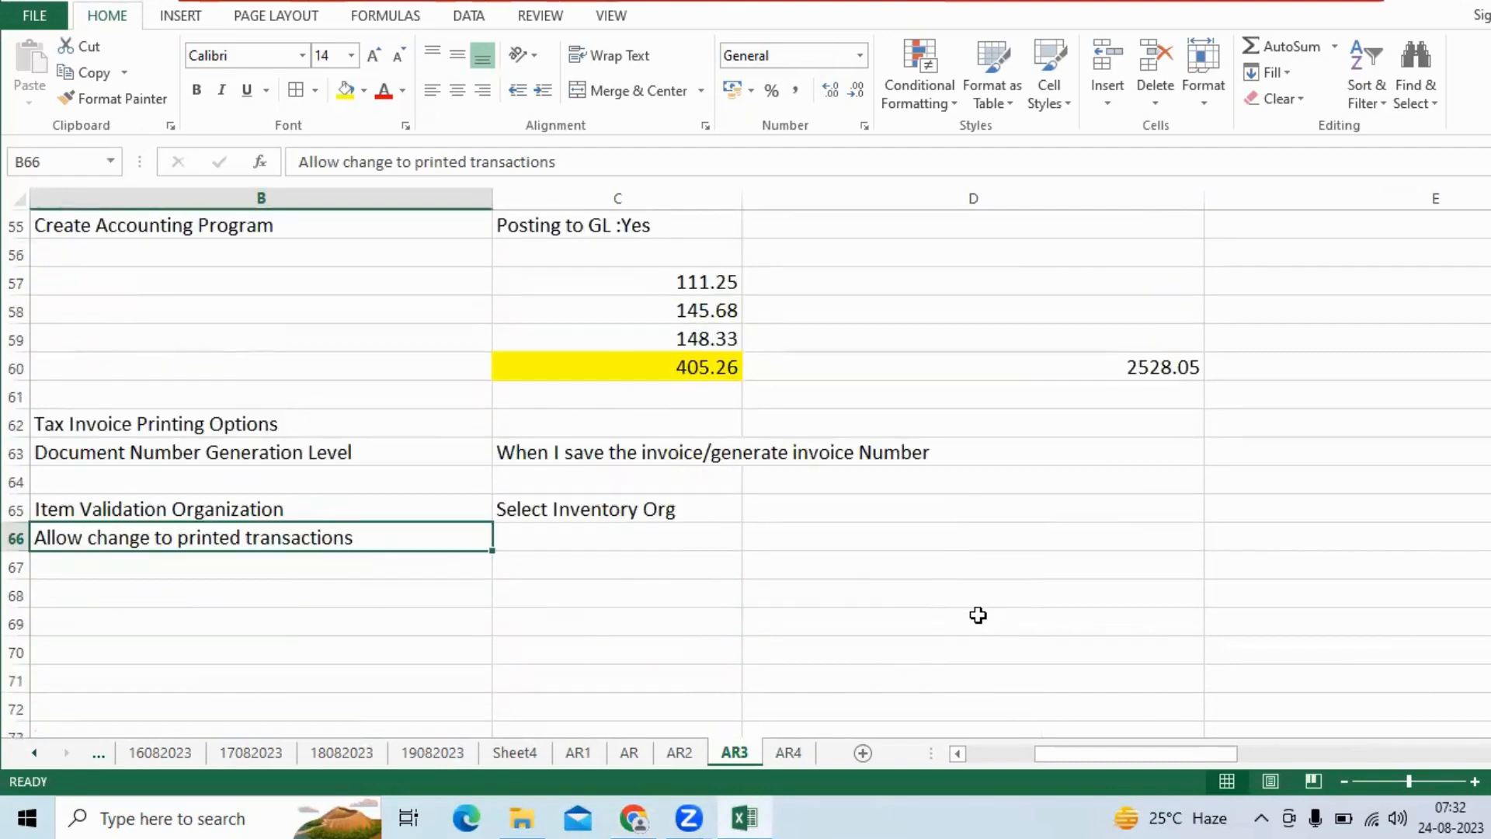
# - Look through the AR2 and AR4 sheets and the column A to C notes on AR3
pyautogui.click(687, 747)
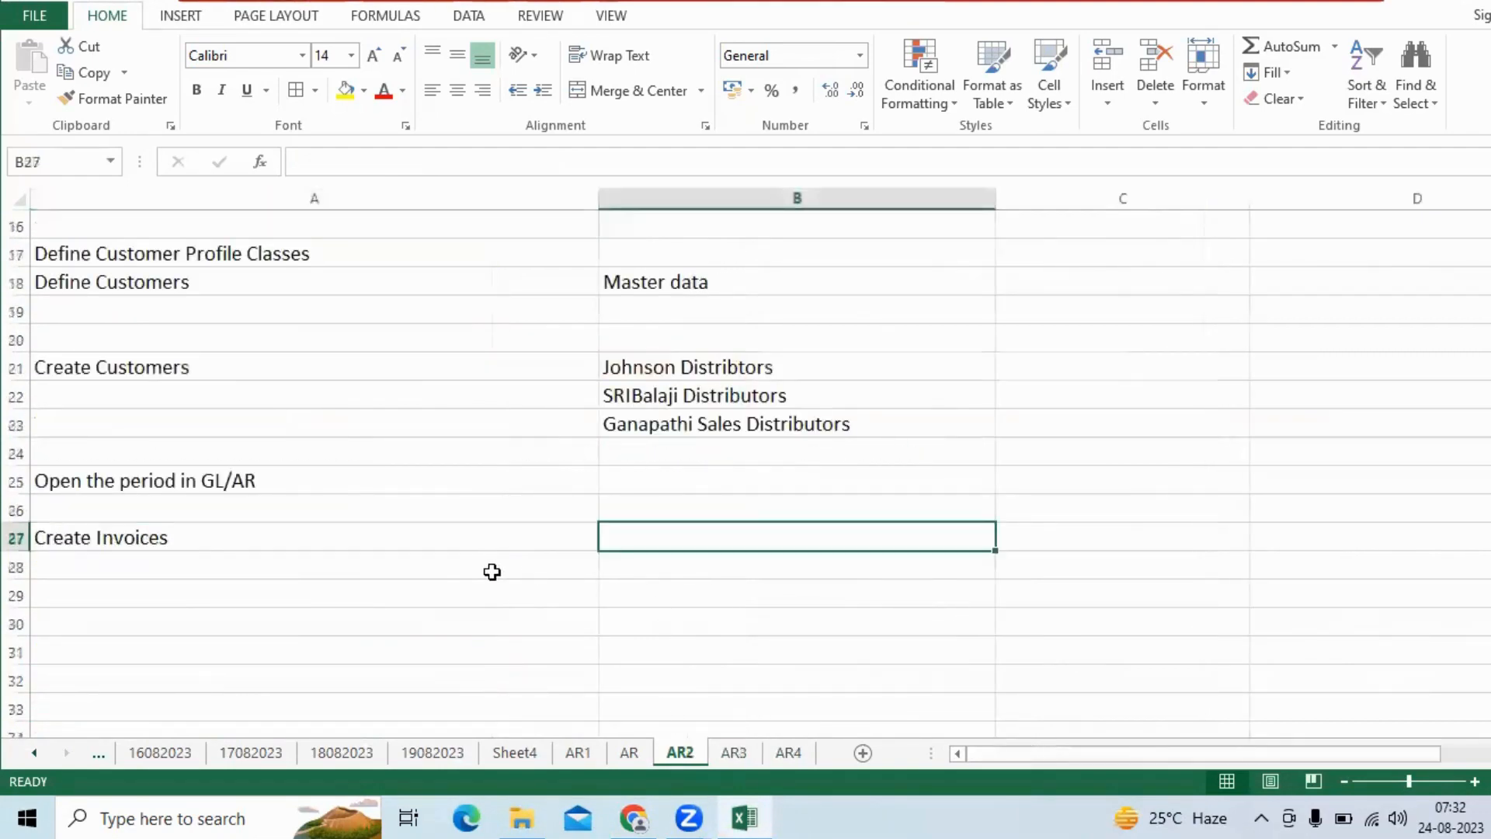
pyautogui.scroll(3, 492, 572)
pyautogui.click(750, 752)
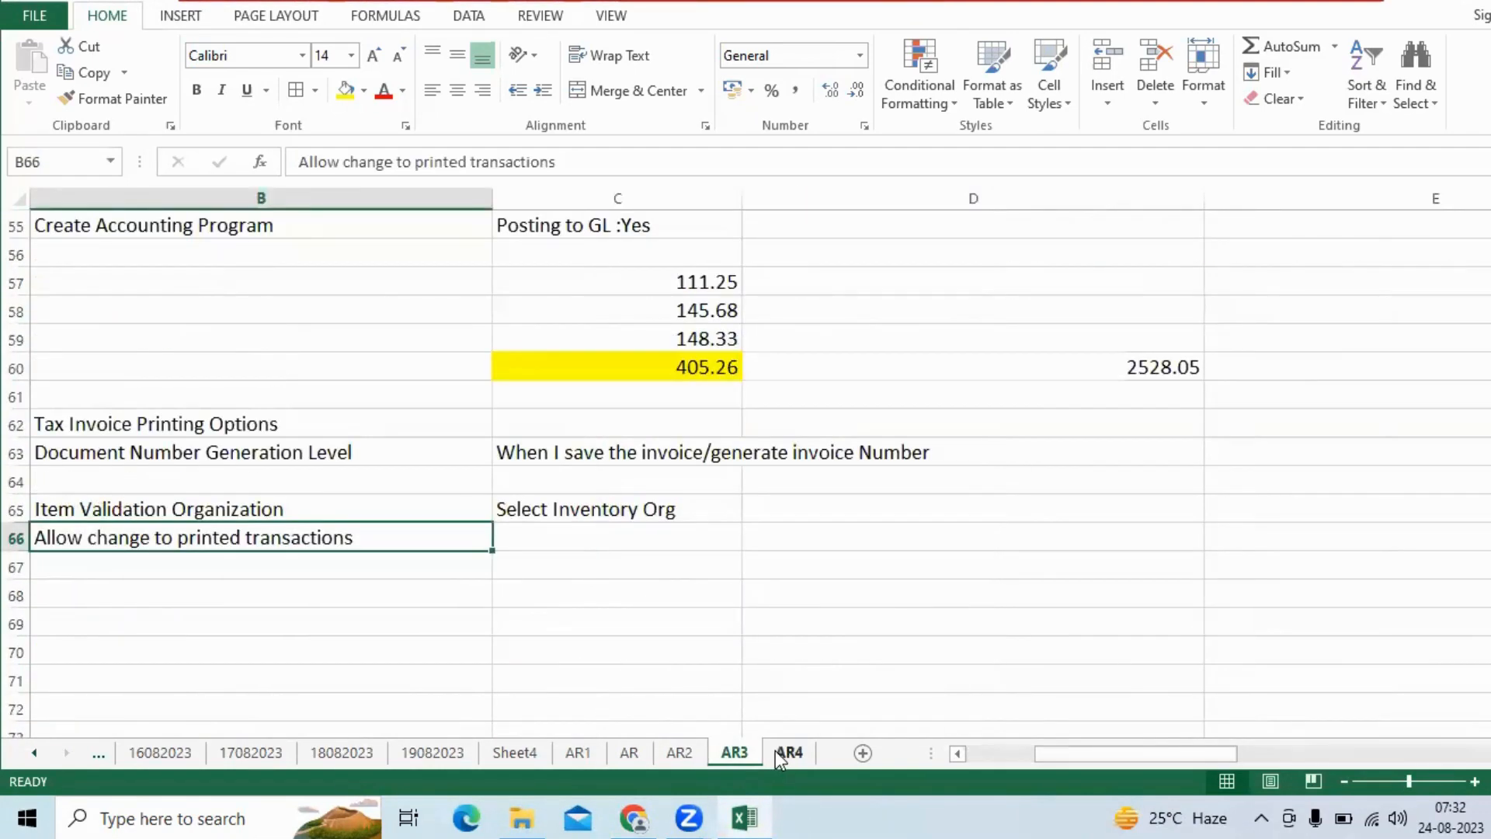
pyautogui.click(785, 752)
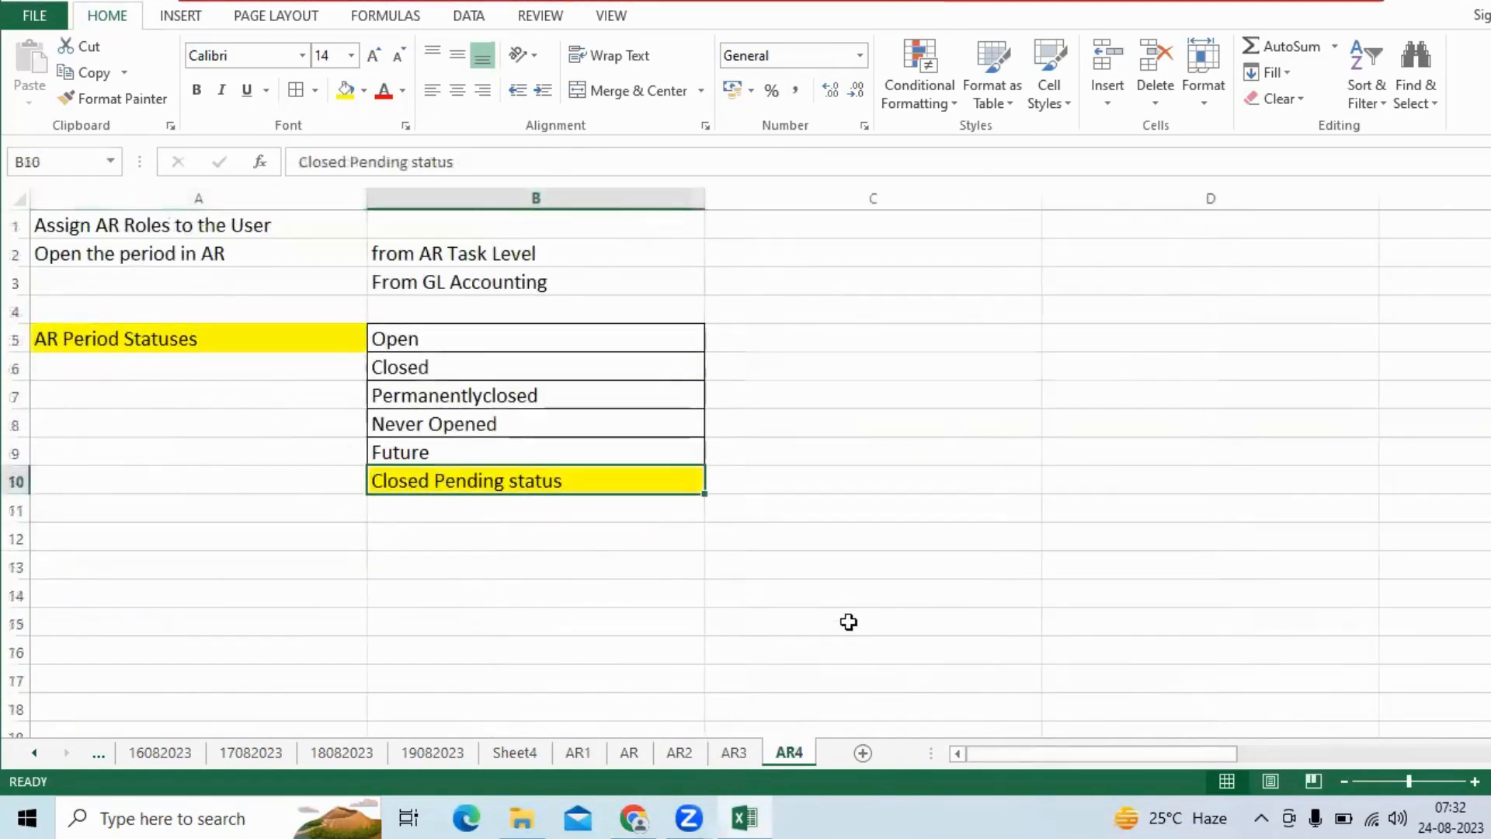
pyautogui.click(734, 752)
pyautogui.scroll(5, 817, 629)
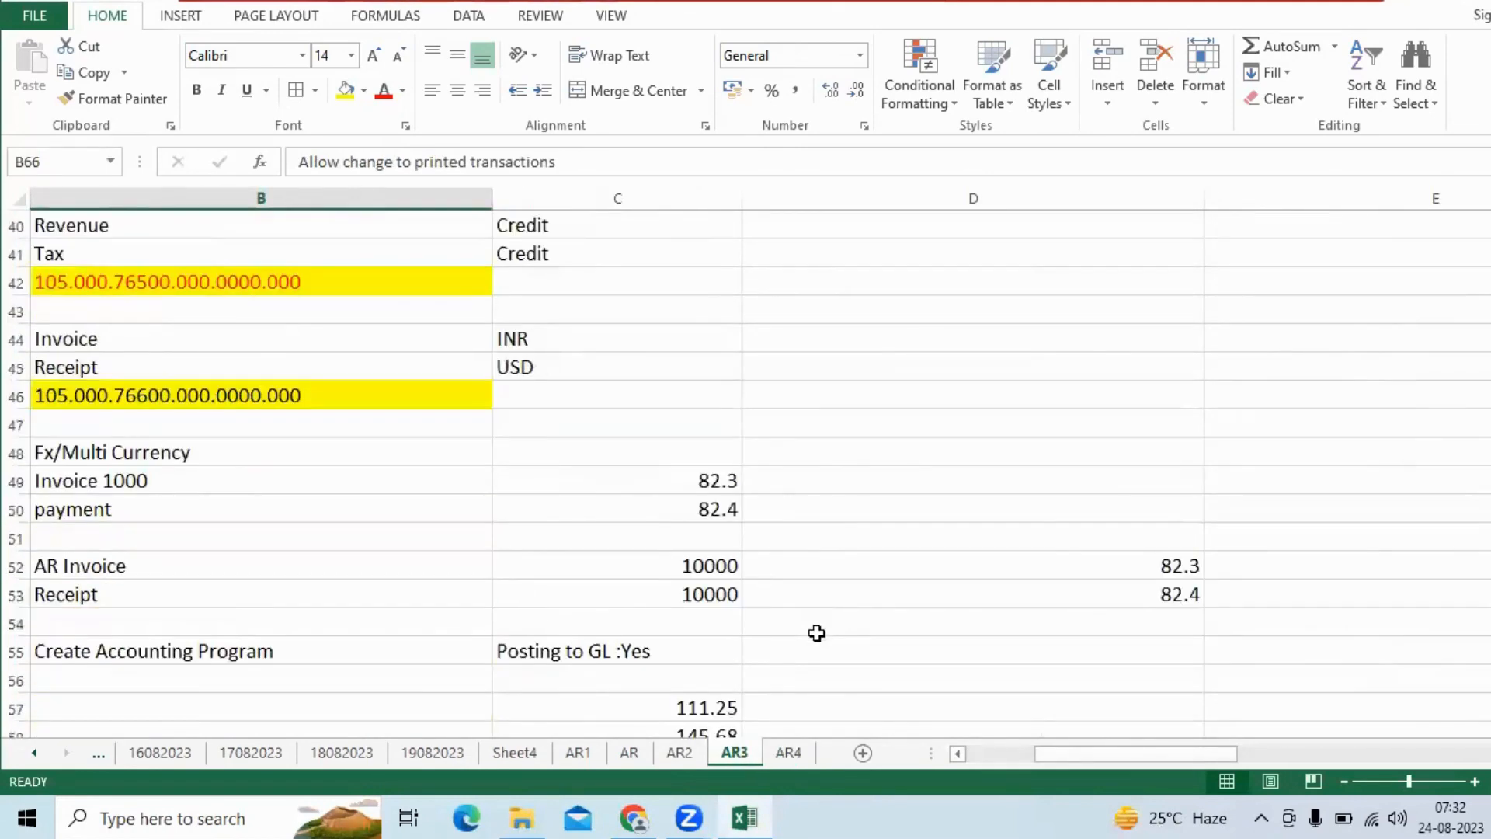
pyautogui.moveTo(1045, 755); pyautogui.dragTo(933, 761)
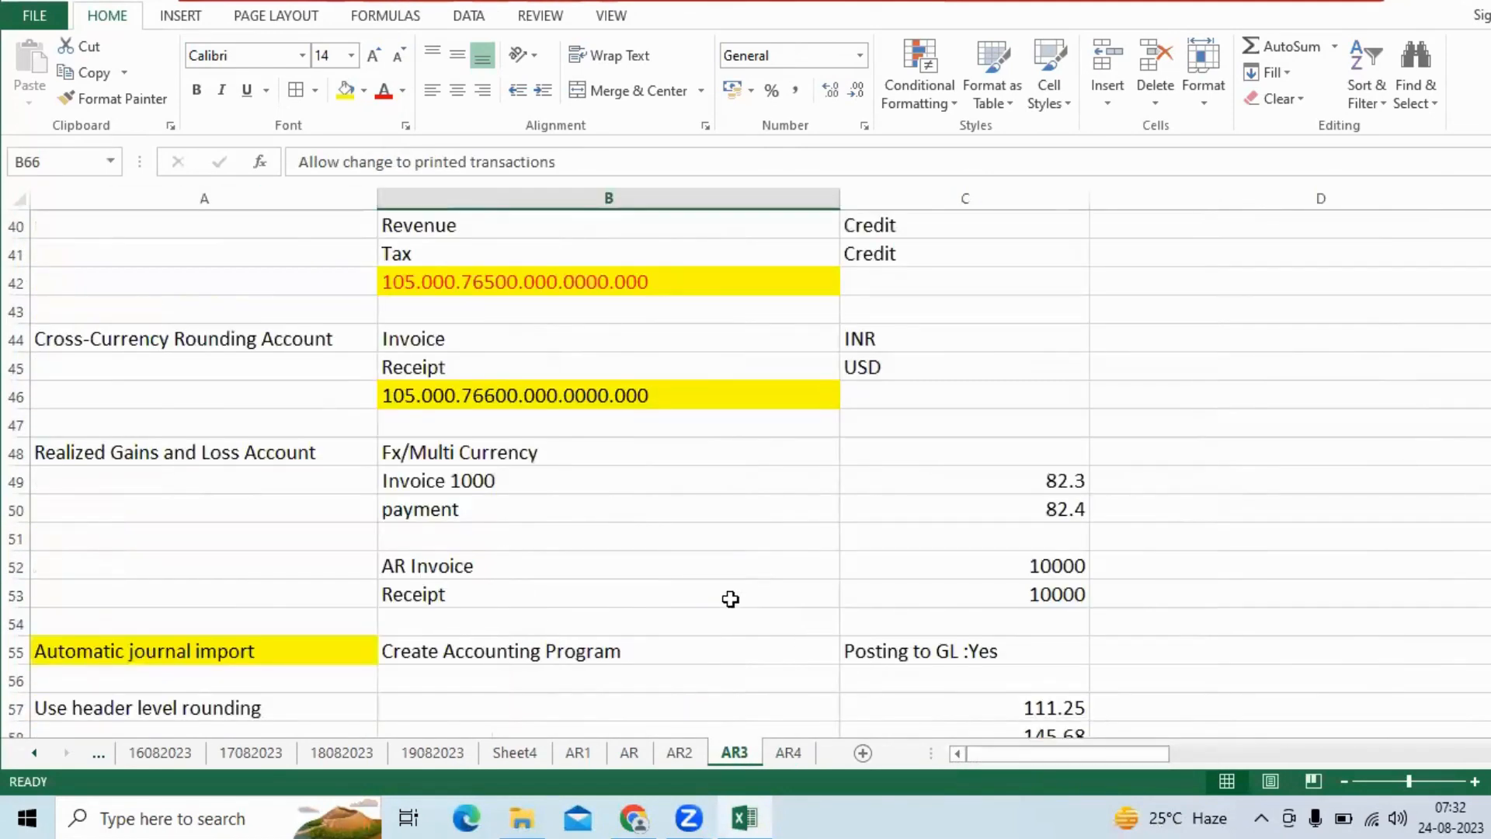
pyautogui.scroll(-6, 728, 598)
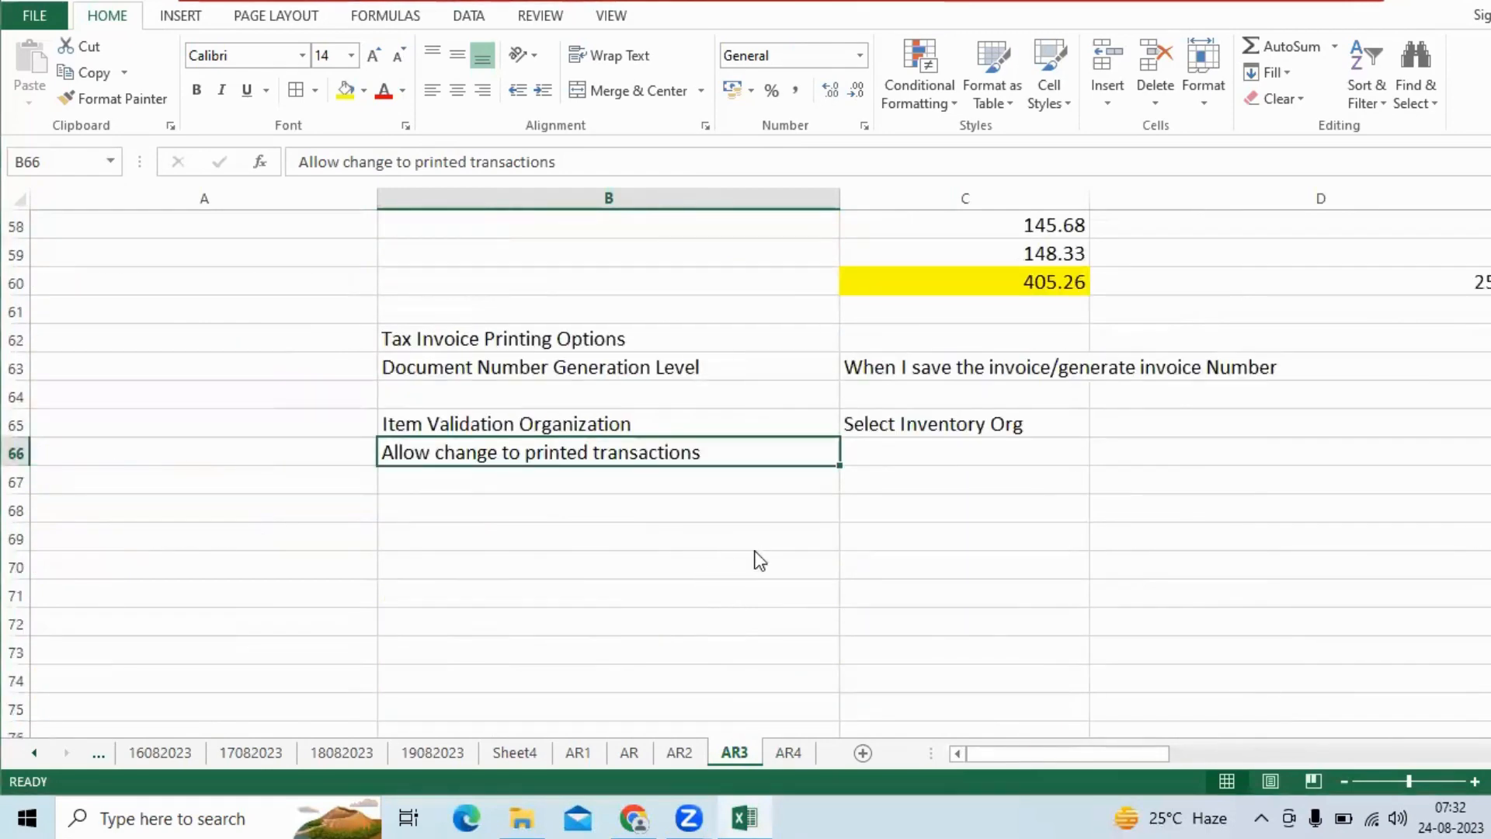
# - Return to the customer form in the browser and enter Sri Balaji Agencies as the organization name
pyautogui.hotkey('alt', 'Tab')
pyautogui.scroll(3, 641, 477)
pyautogui.click(484, 342)
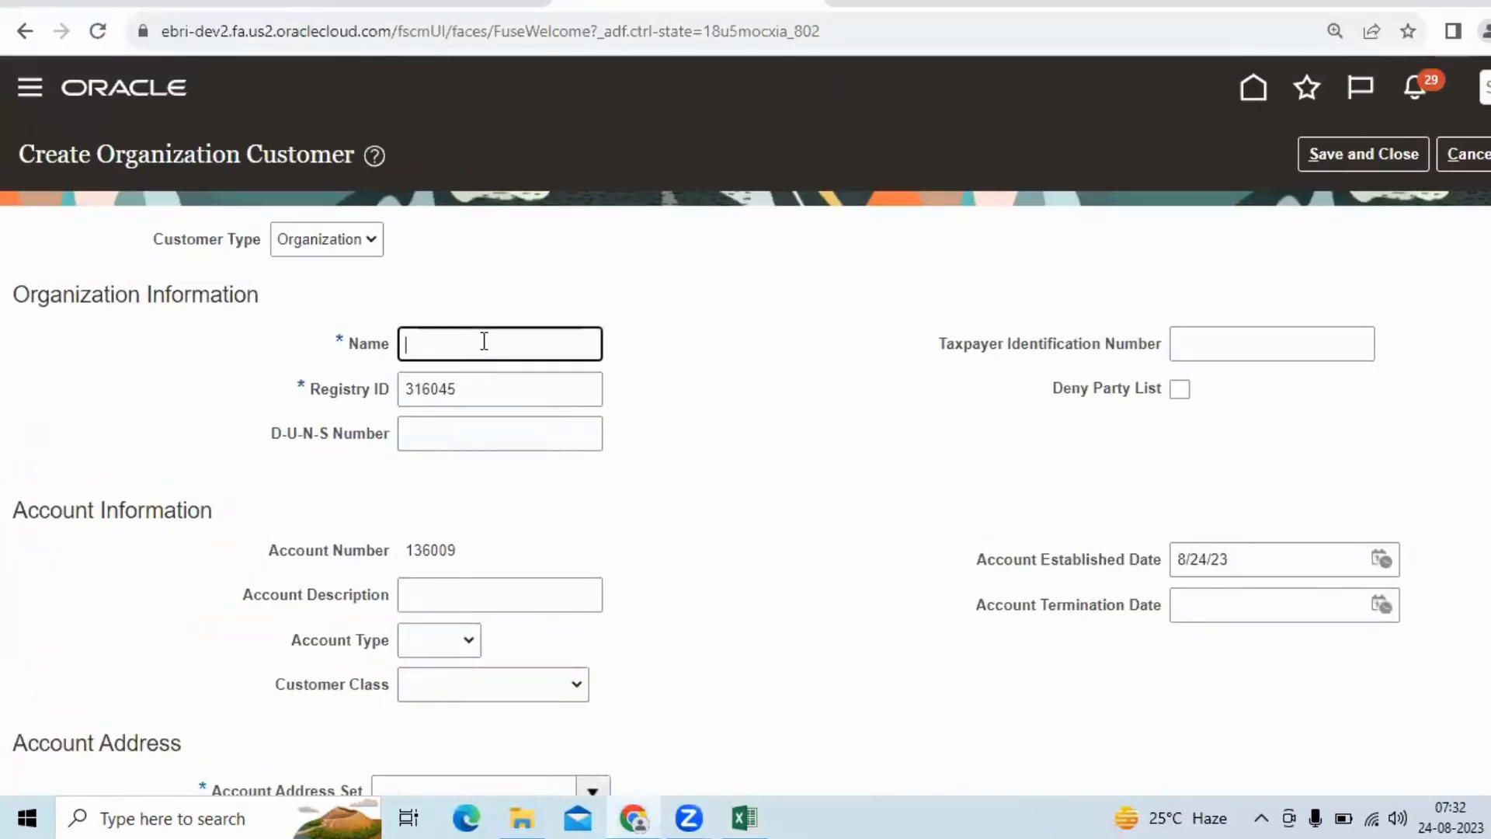
pyautogui.write('Sri Balaji Eng')
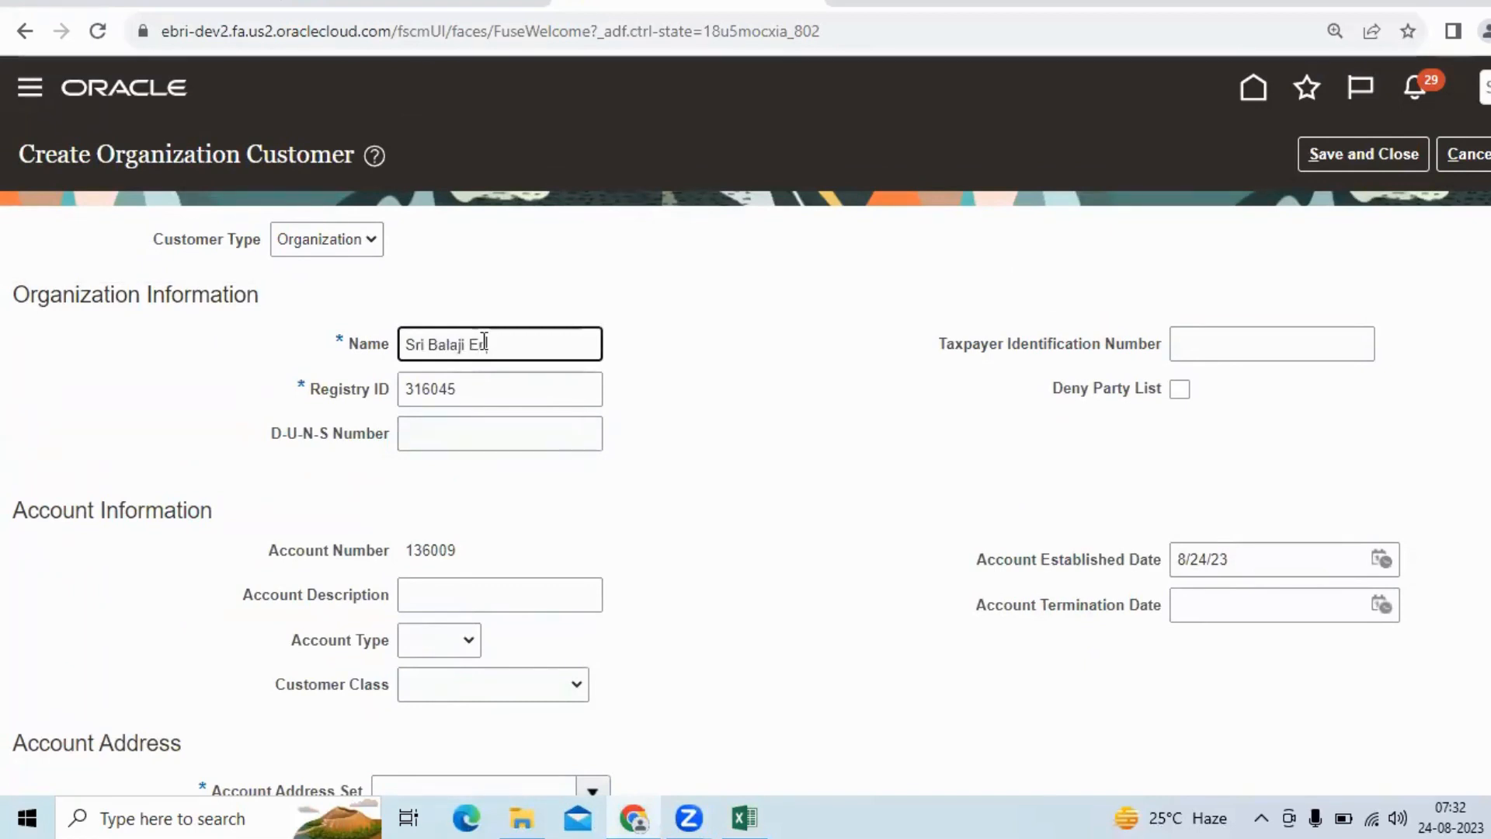
pyautogui.press('BackSpace')
pyautogui.press('BackSpace')
pyautogui.press('BackSpace')
pyautogui.write('Adge')
pyautogui.write('ncies')
pyautogui.click(496, 345)
pyautogui.rightClick(495, 346)
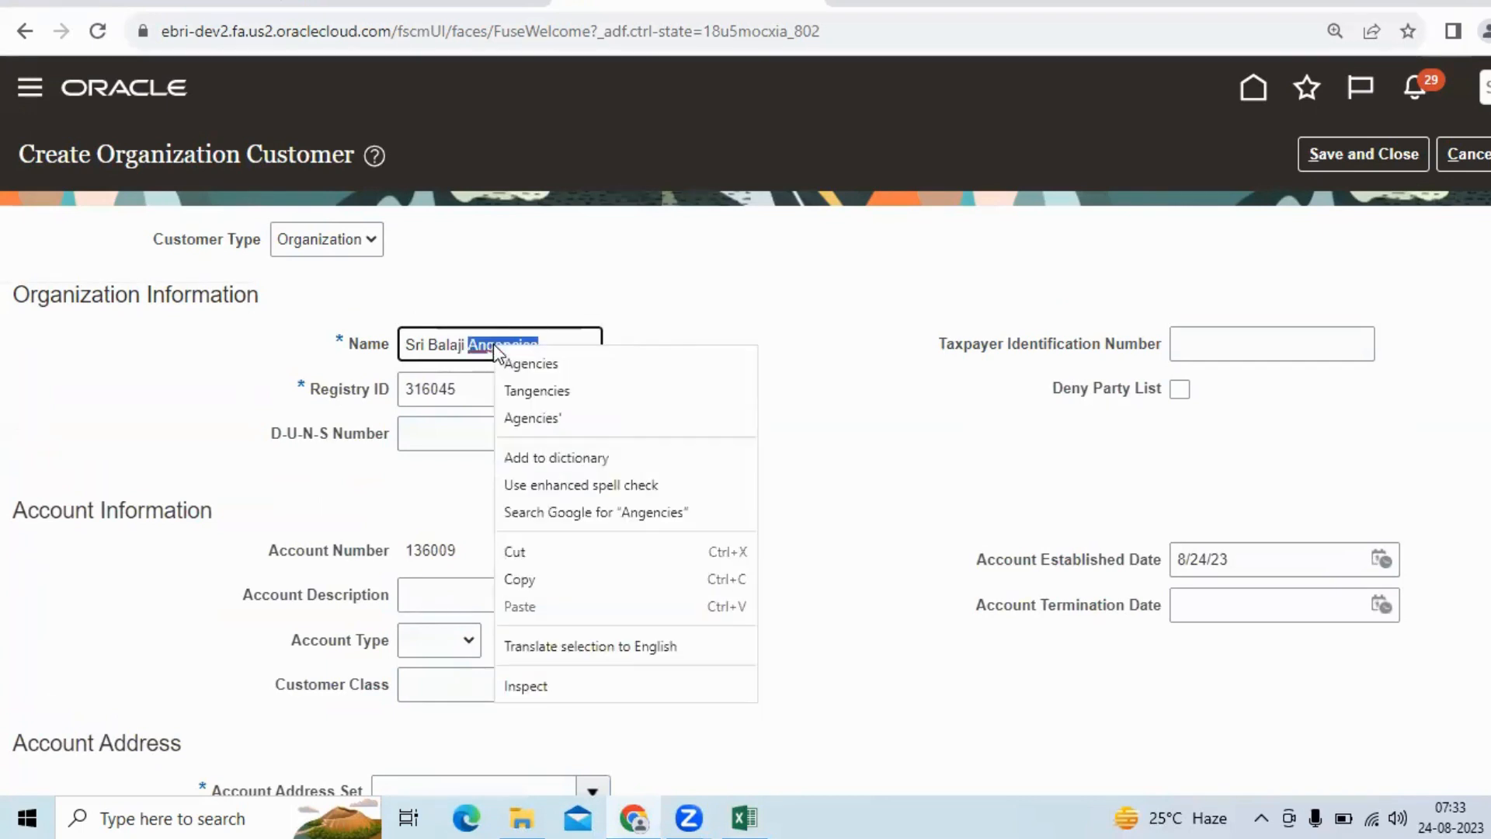
pyautogui.click(535, 358)
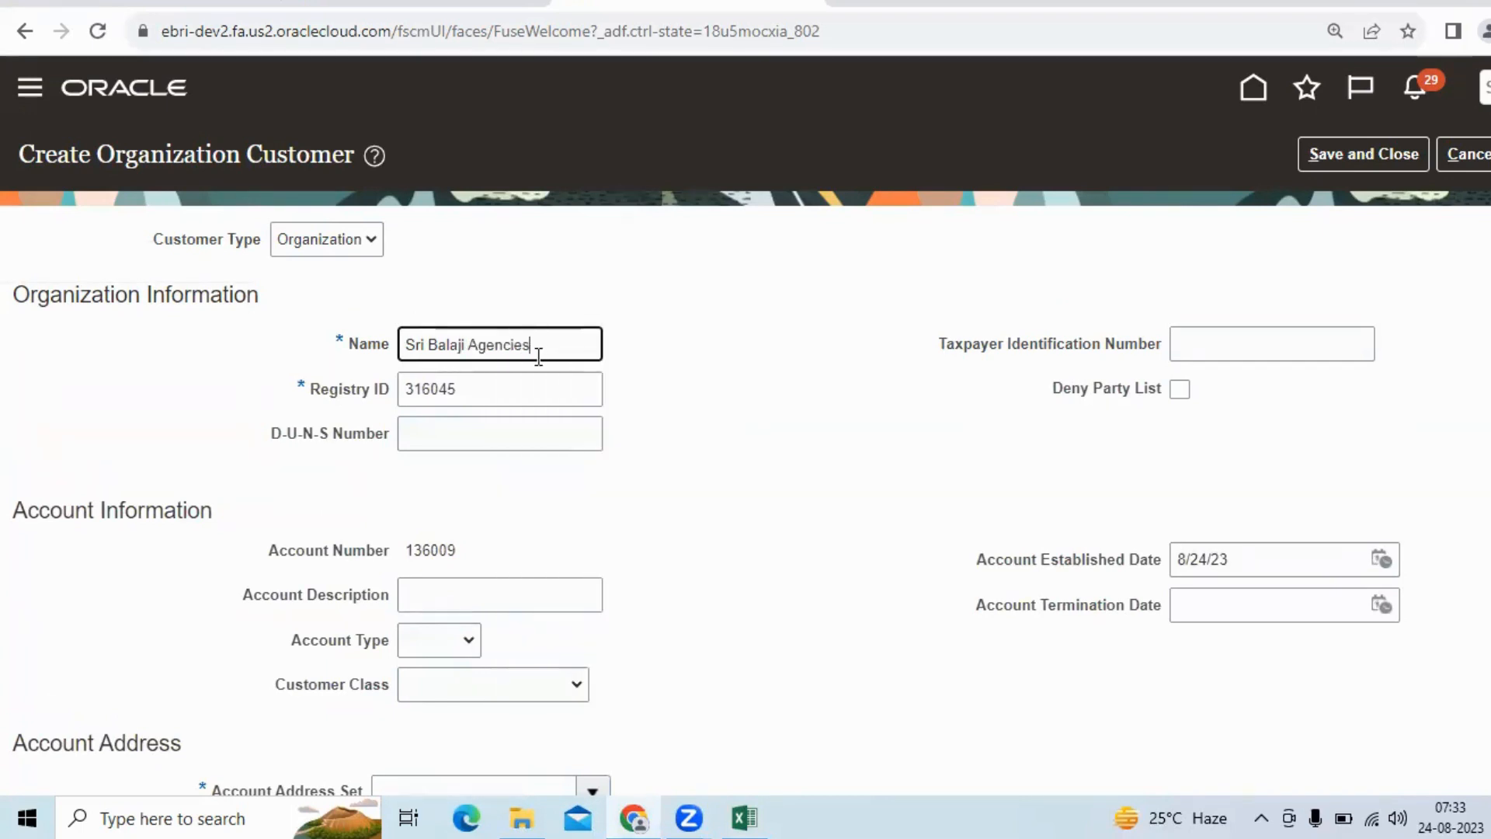
# - Enlarge the page and examine the customer type options, the registry ID and the account number
pyautogui.hotkey('ctrl', '+')
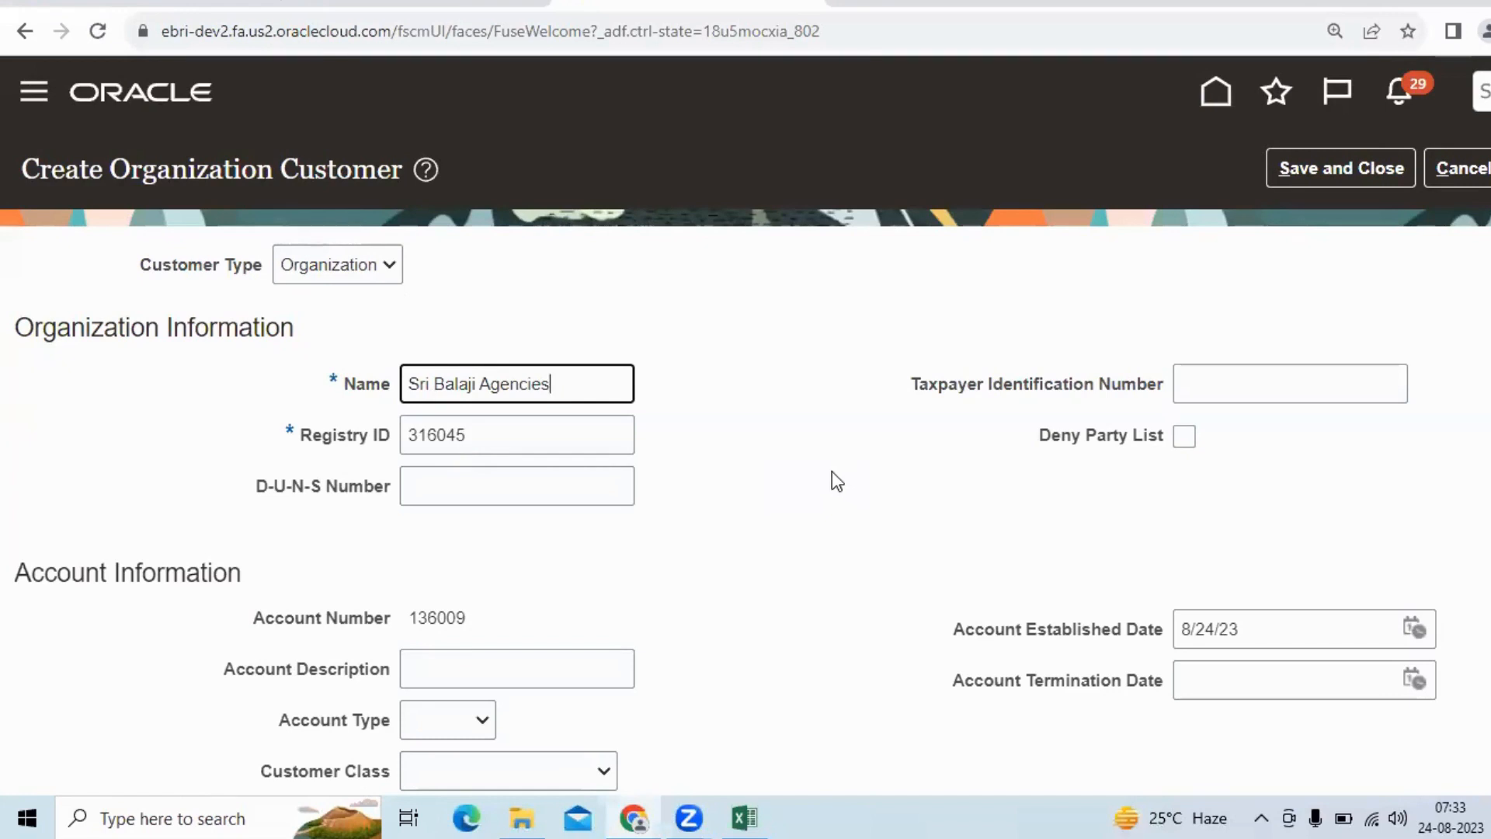
pyautogui.moveTo(135, 261); pyautogui.dragTo(263, 269)
pyautogui.click(323, 264)
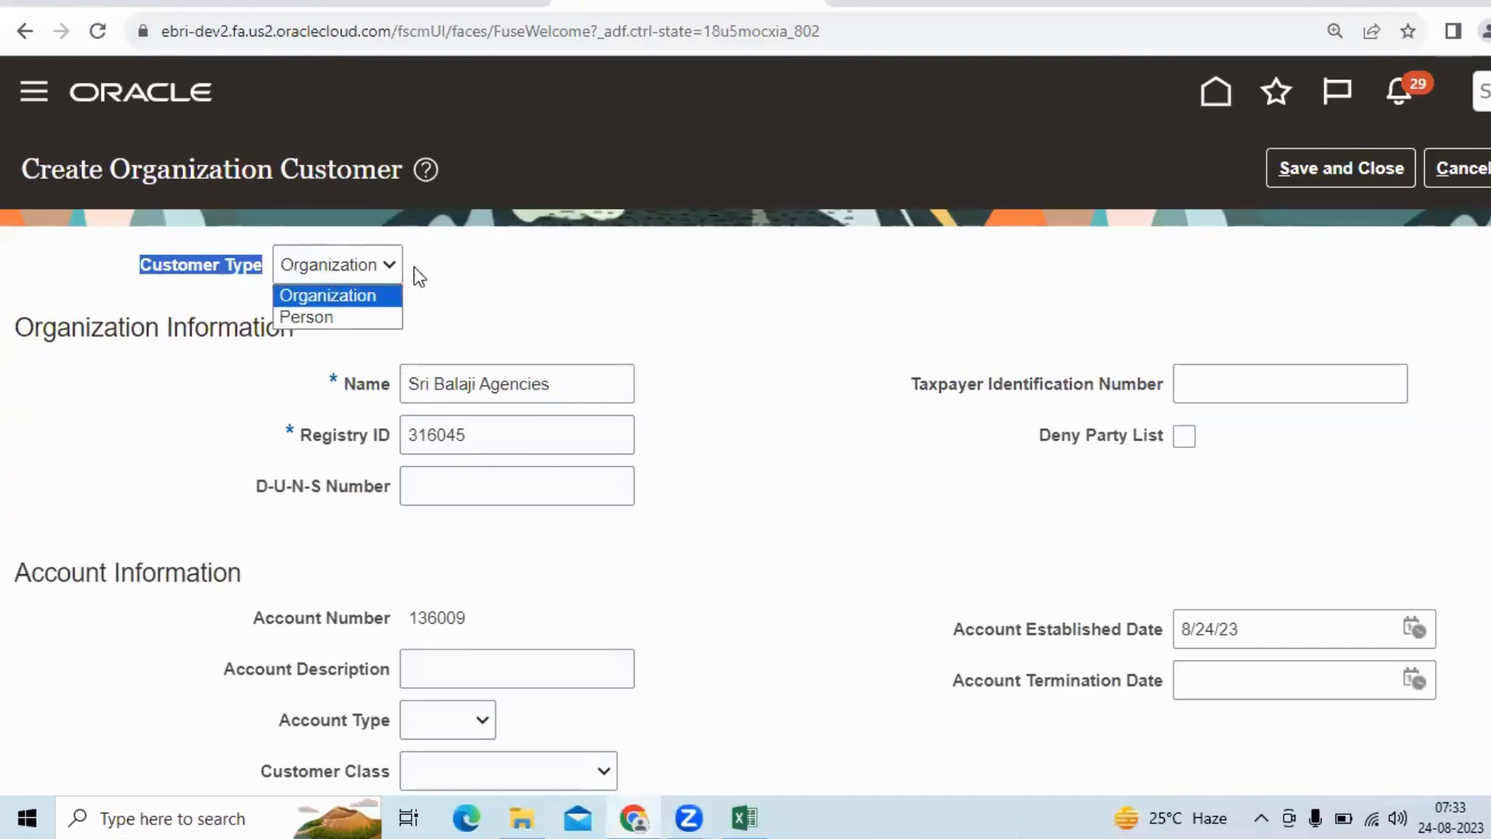
pyautogui.click(520, 311)
pyautogui.scroll(-3, 578, 384)
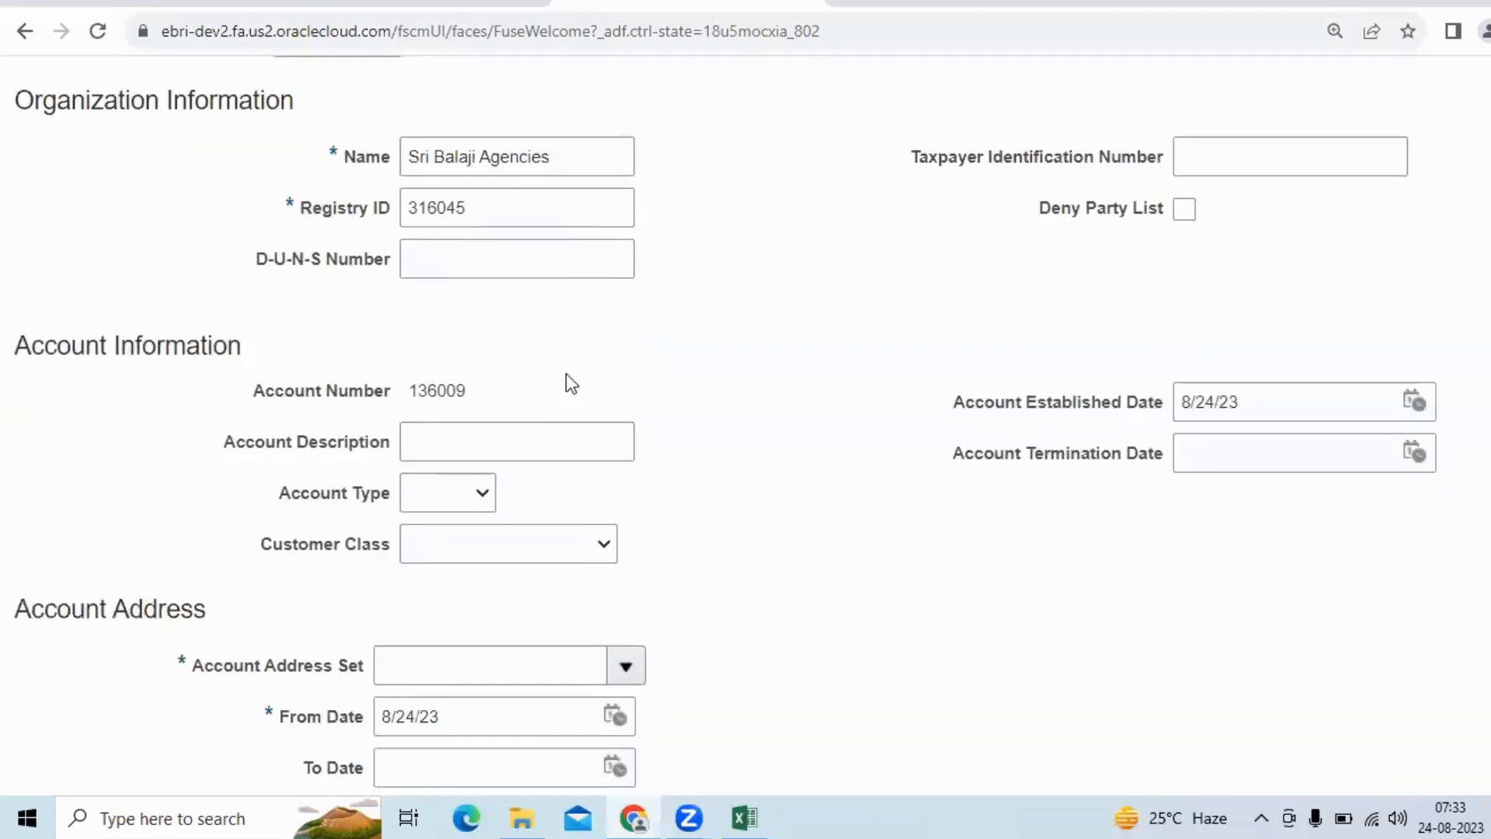
pyautogui.scroll(3, 463, 320)
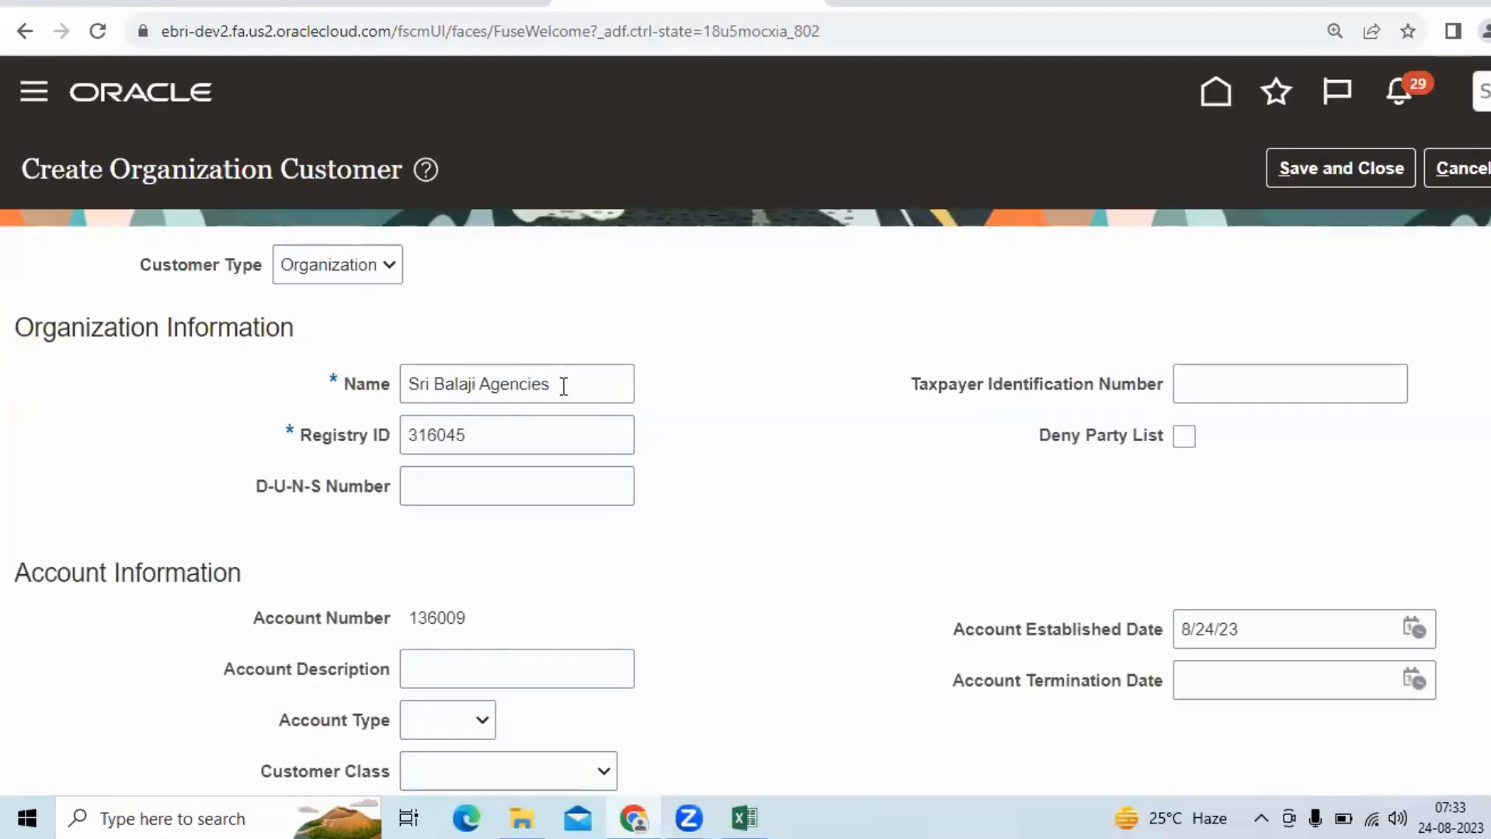
pyautogui.scroll(-2, 563, 386)
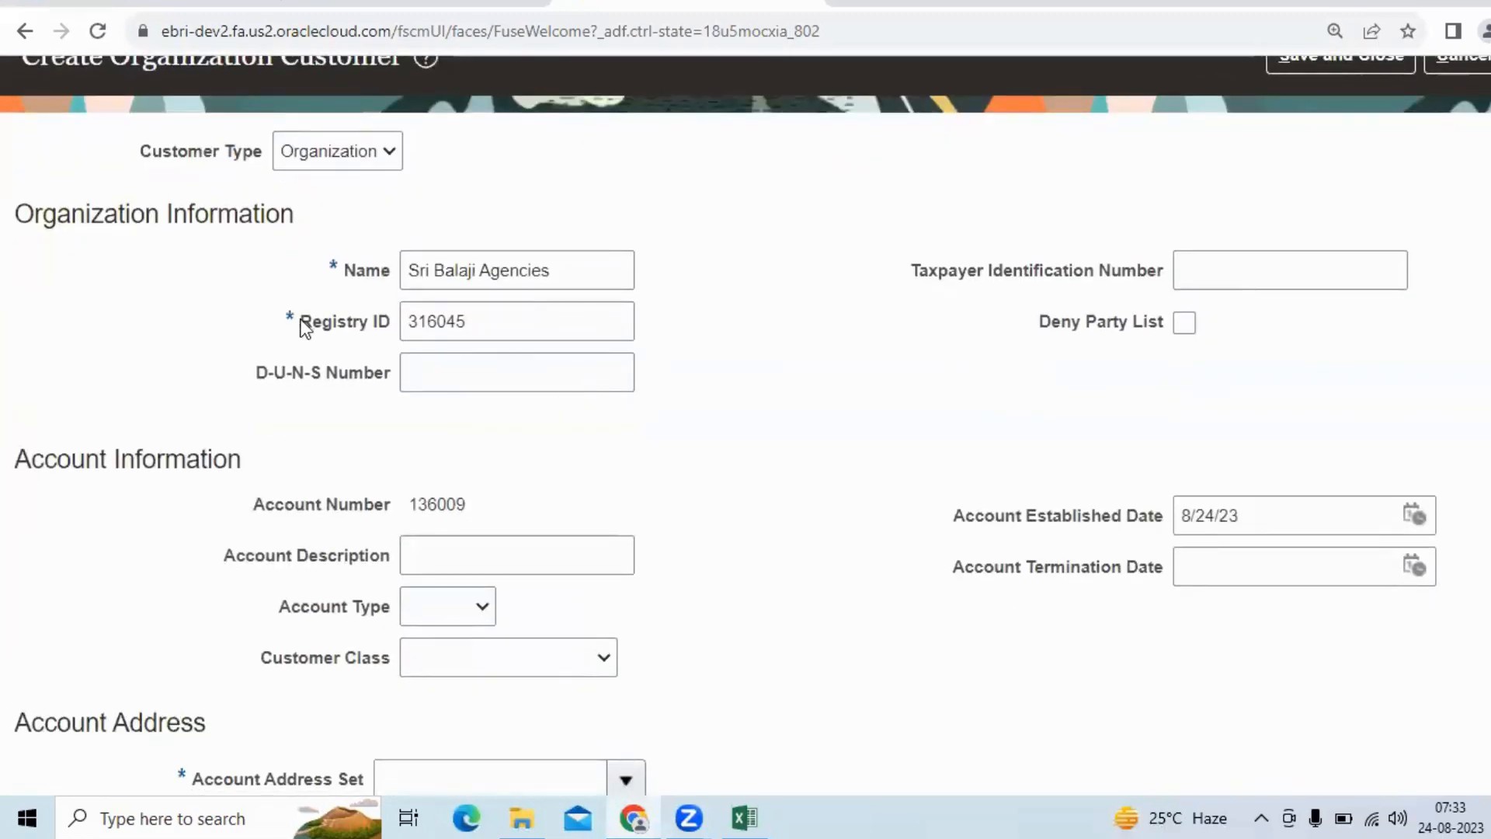
pyautogui.moveTo(302, 323); pyautogui.dragTo(370, 326)
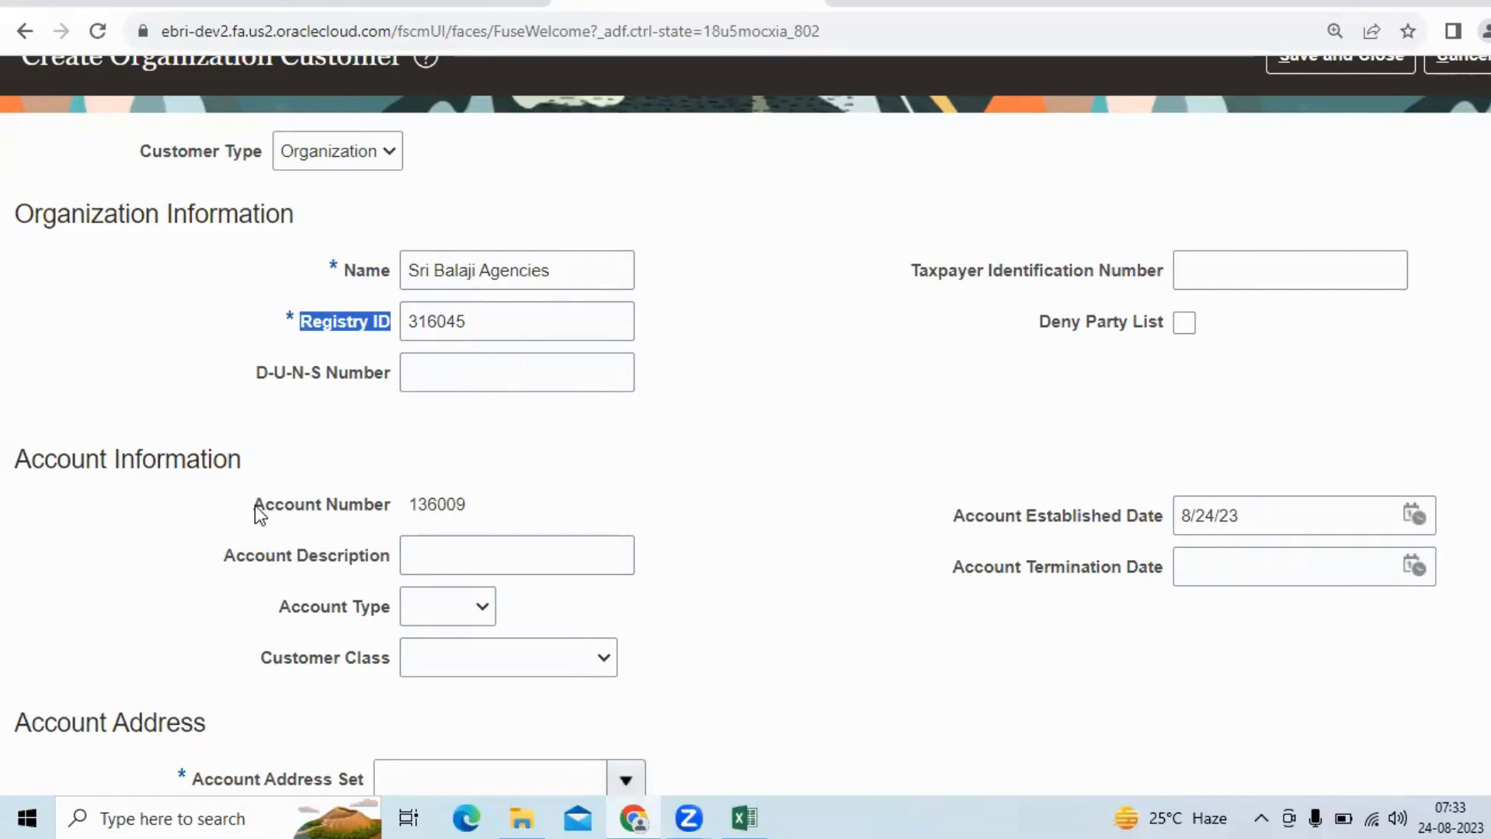
pyautogui.moveTo(253, 505); pyautogui.dragTo(487, 516)
# - Copy the organization name Sri Balaji Agencies into the account description
pyautogui.click(463, 563)
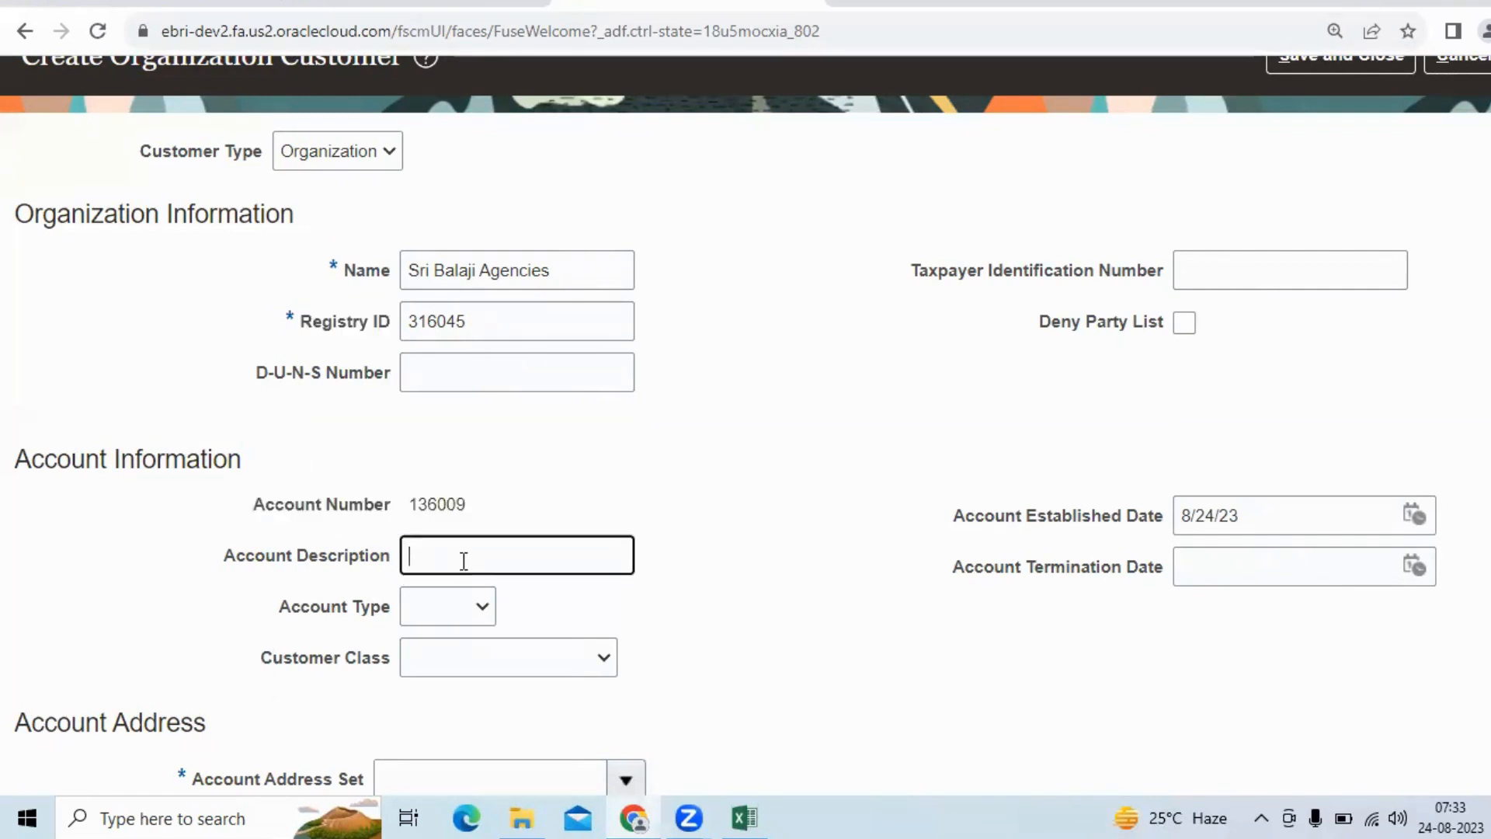
pyautogui.click(565, 269)
pyautogui.moveTo(565, 269); pyautogui.dragTo(395, 271)
pyautogui.hotkey('ctrl', 'c')
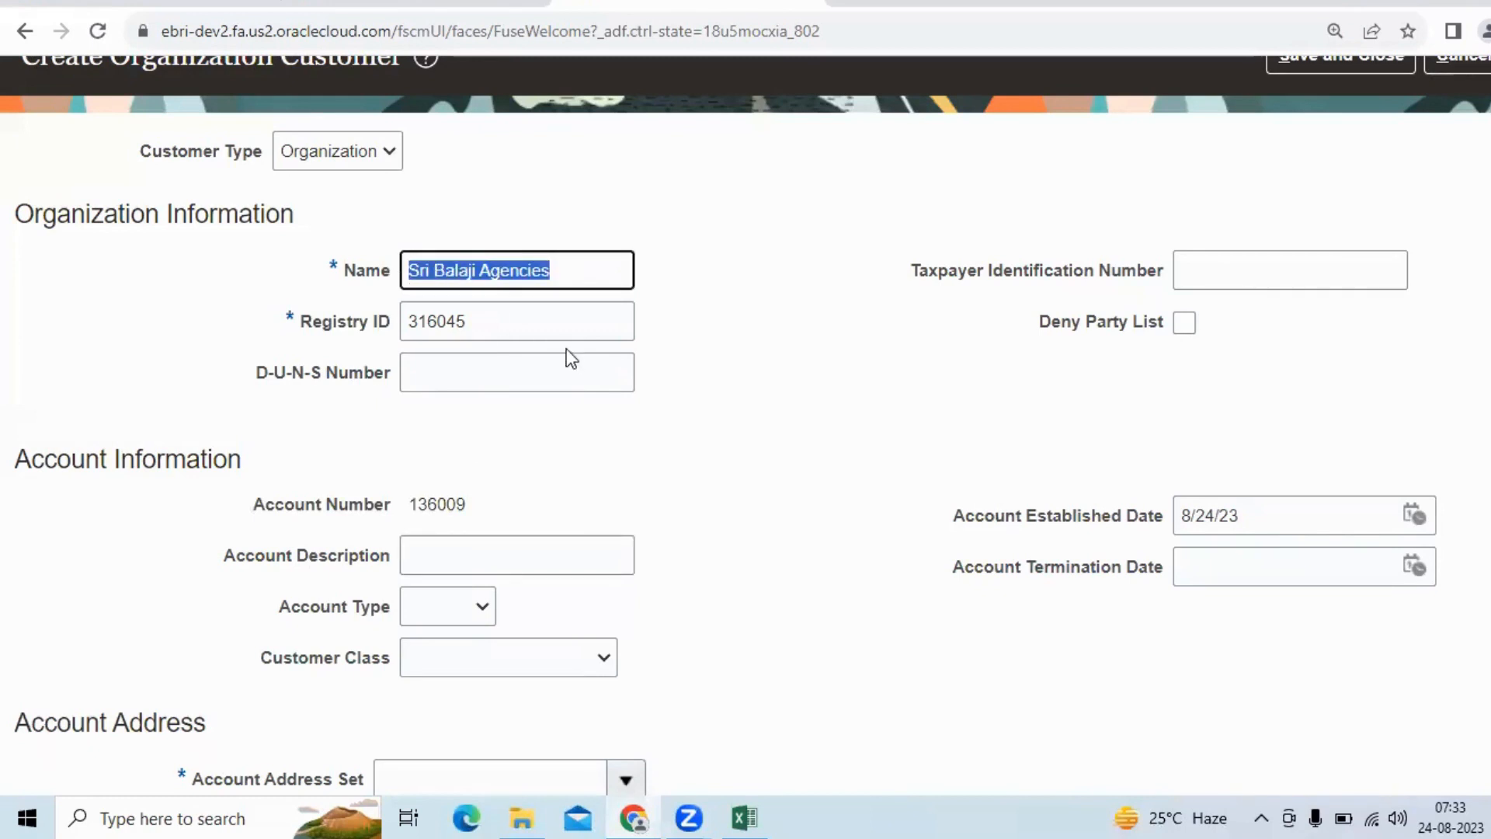
pyautogui.click(506, 561)
pyautogui.hotkey('ctrl', 'v')
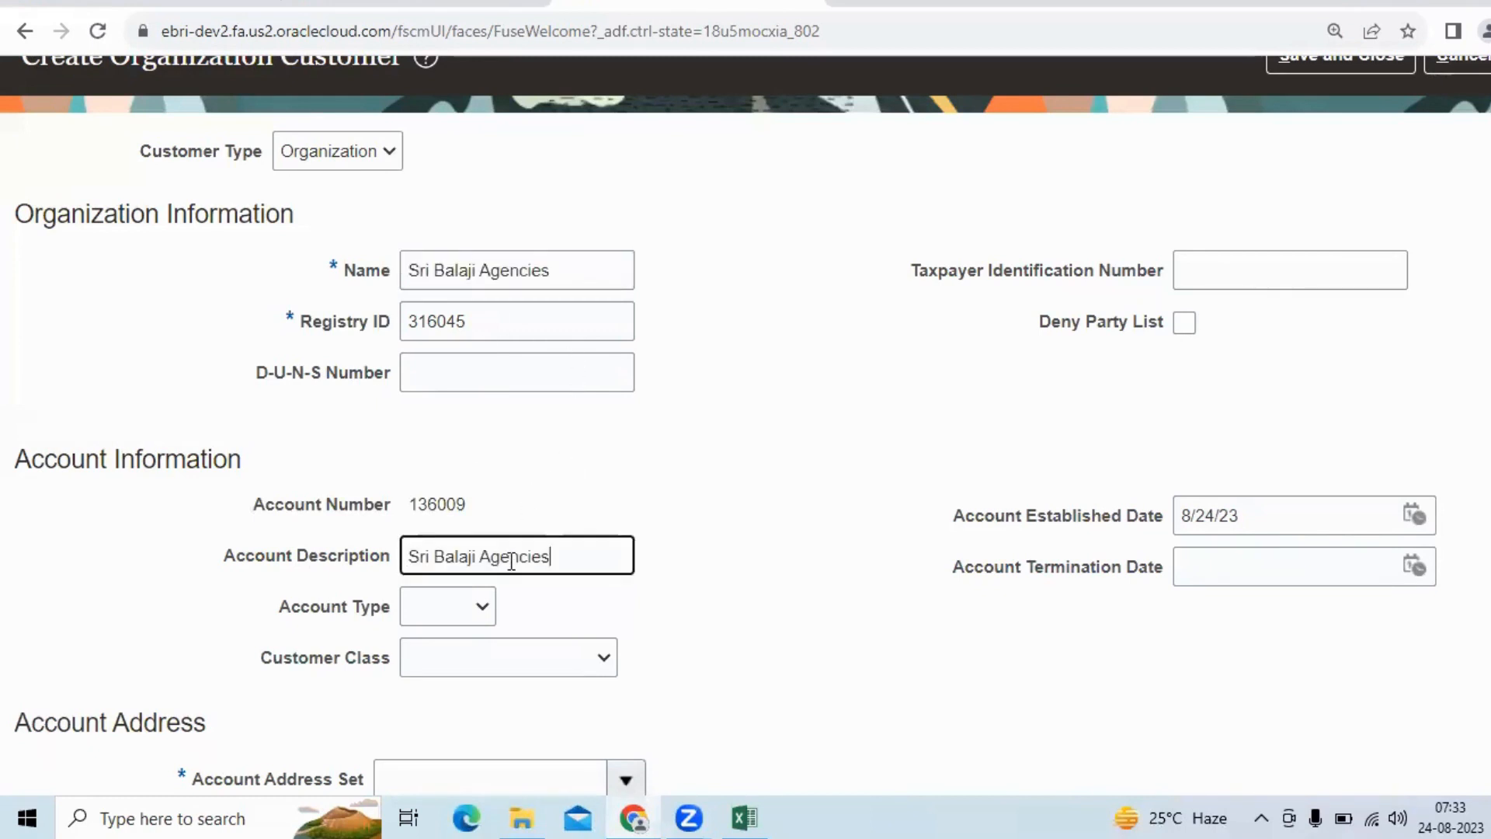
# - Set the account type to External in the account information
pyautogui.scroll(-2, 489, 543)
pyautogui.click(456, 497)
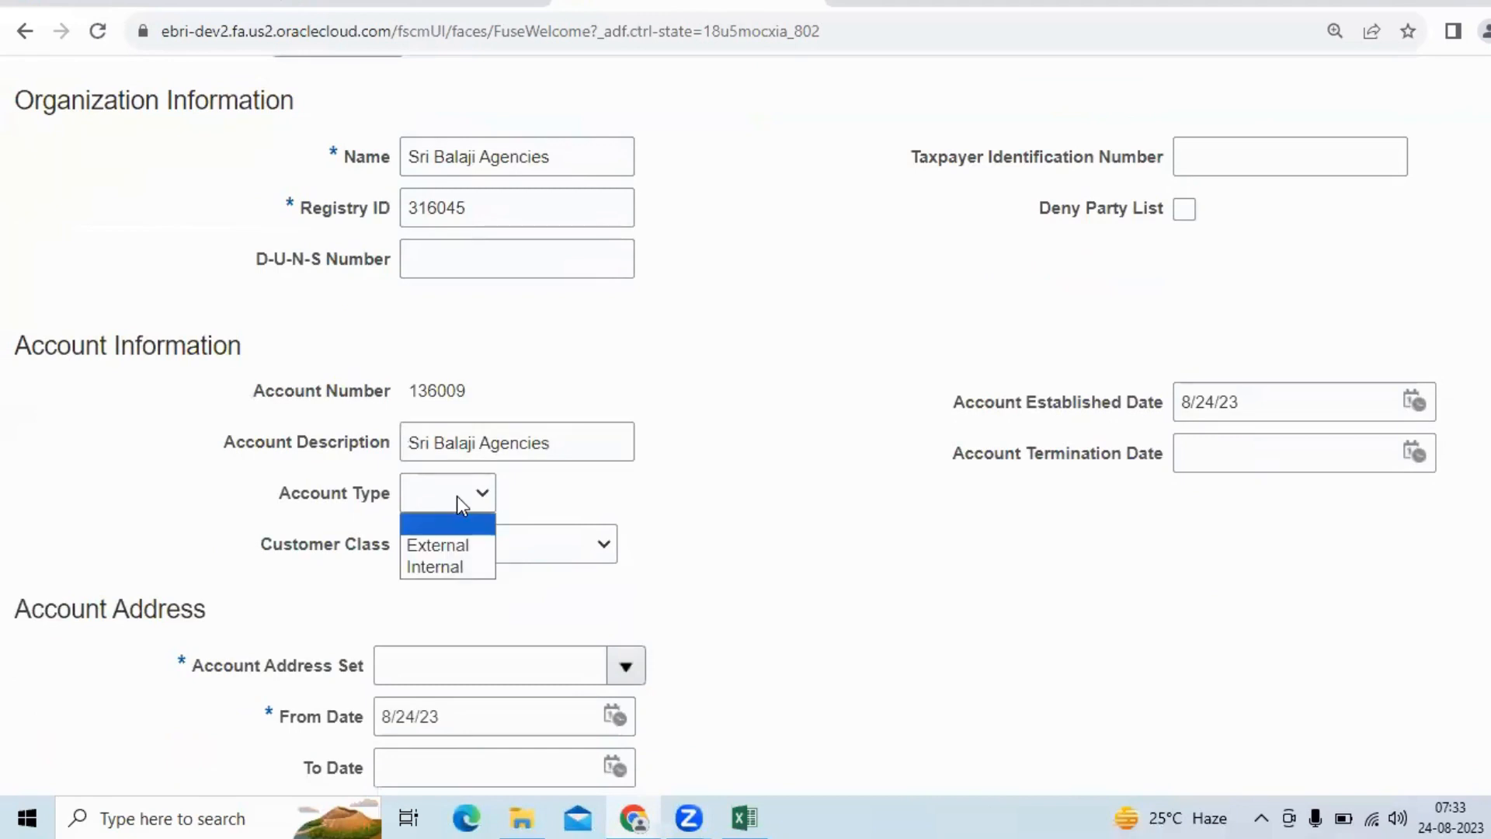
pyautogui.click(440, 545)
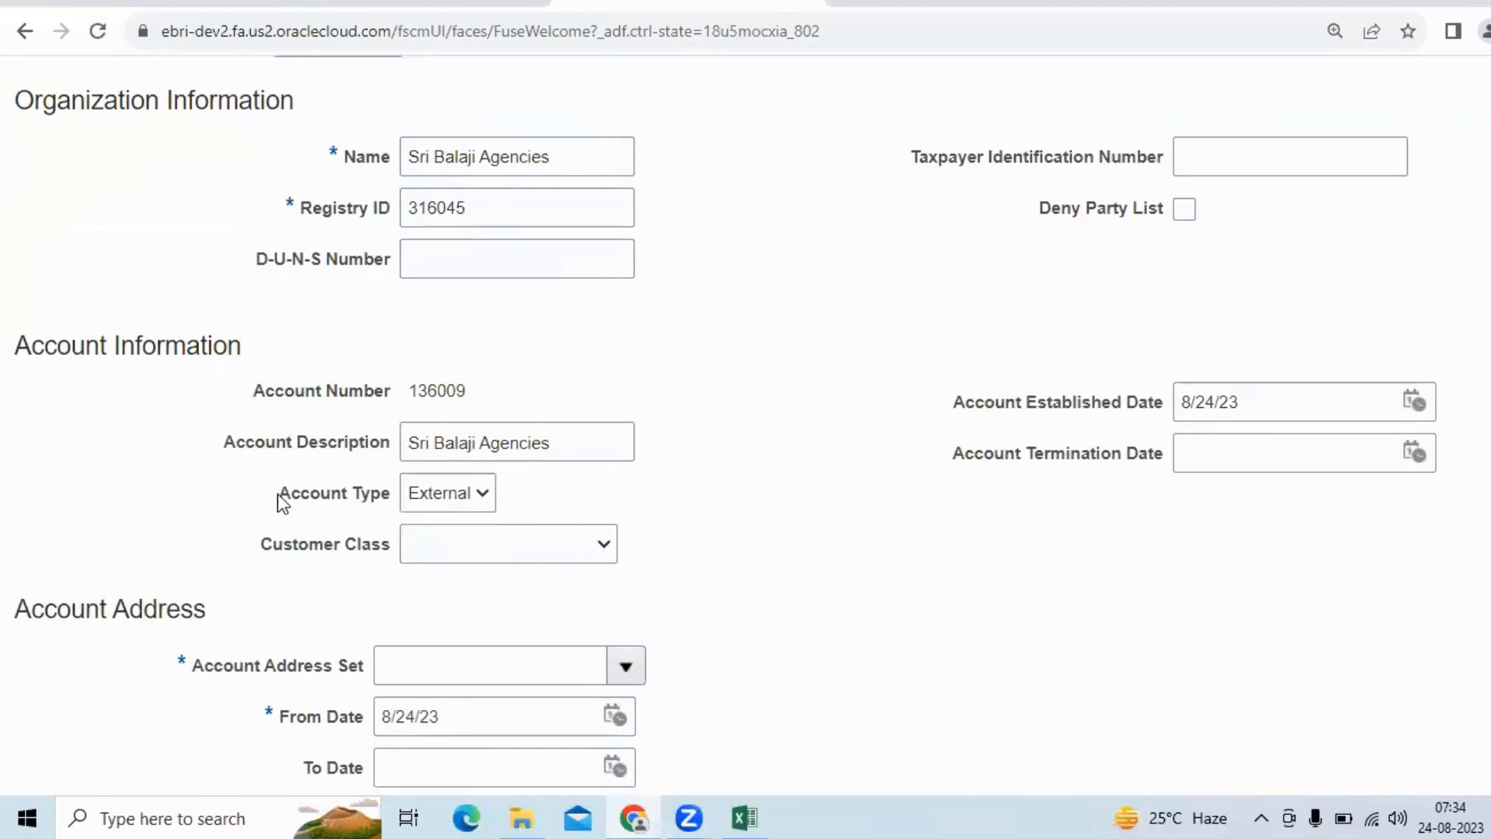
pyautogui.moveTo(278, 492); pyautogui.dragTo(394, 501)
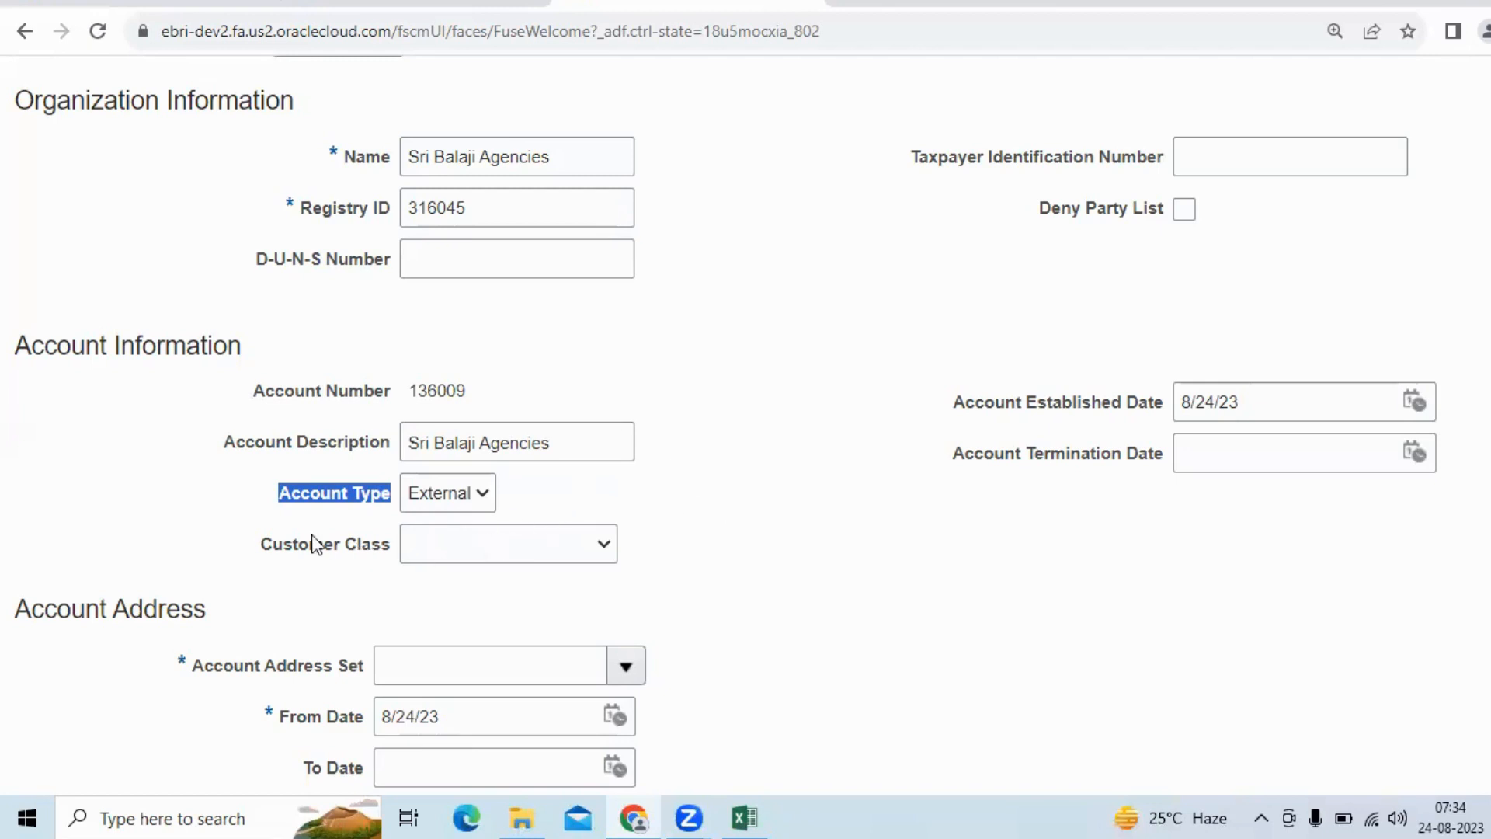
# - Assign the Retailer customer class to the new account
pyautogui.moveTo(260, 547); pyautogui.dragTo(519, 556)
pyautogui.click(518, 556)
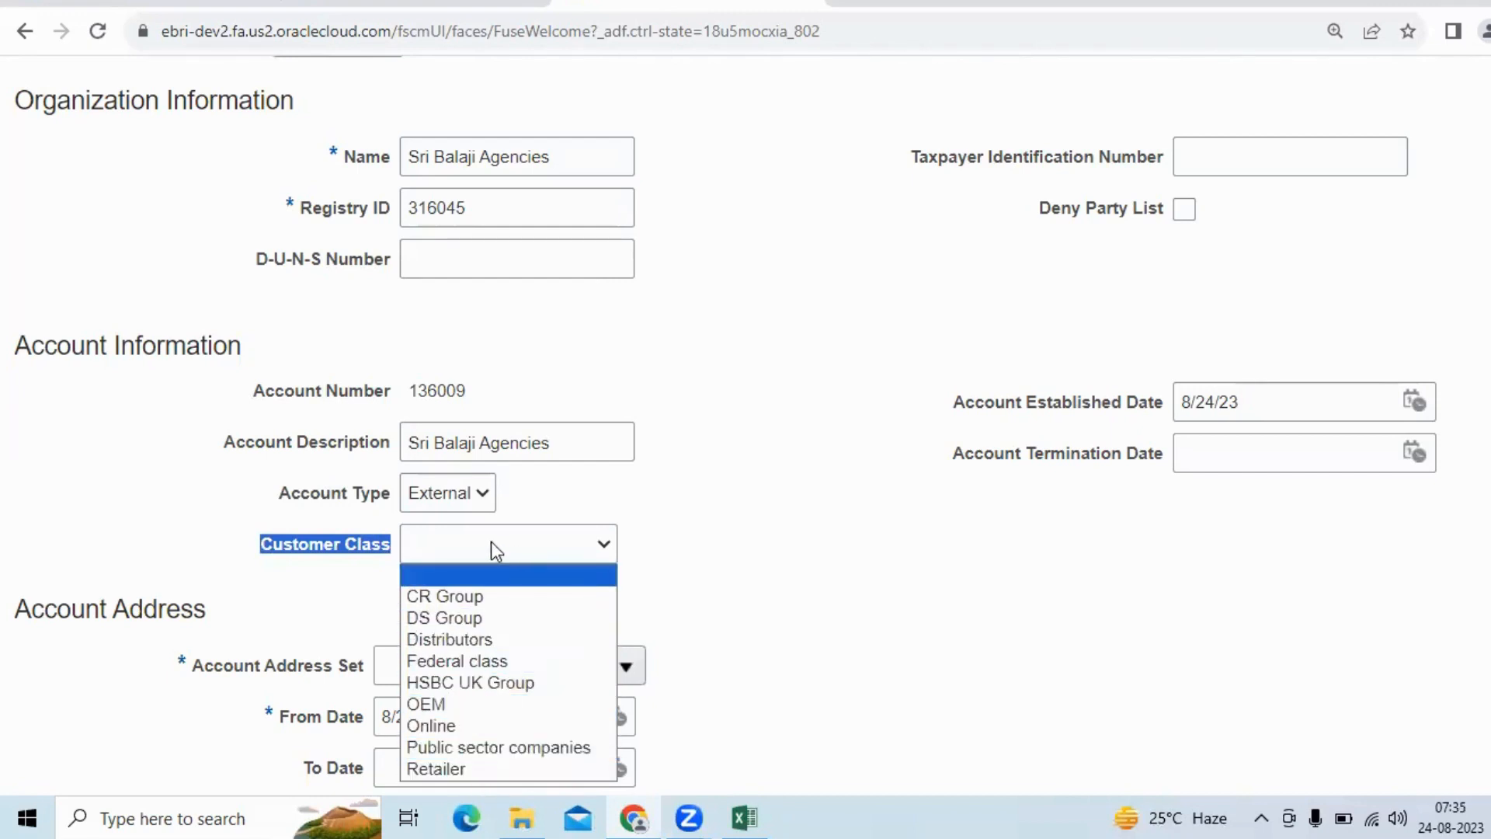
pyautogui.click(450, 768)
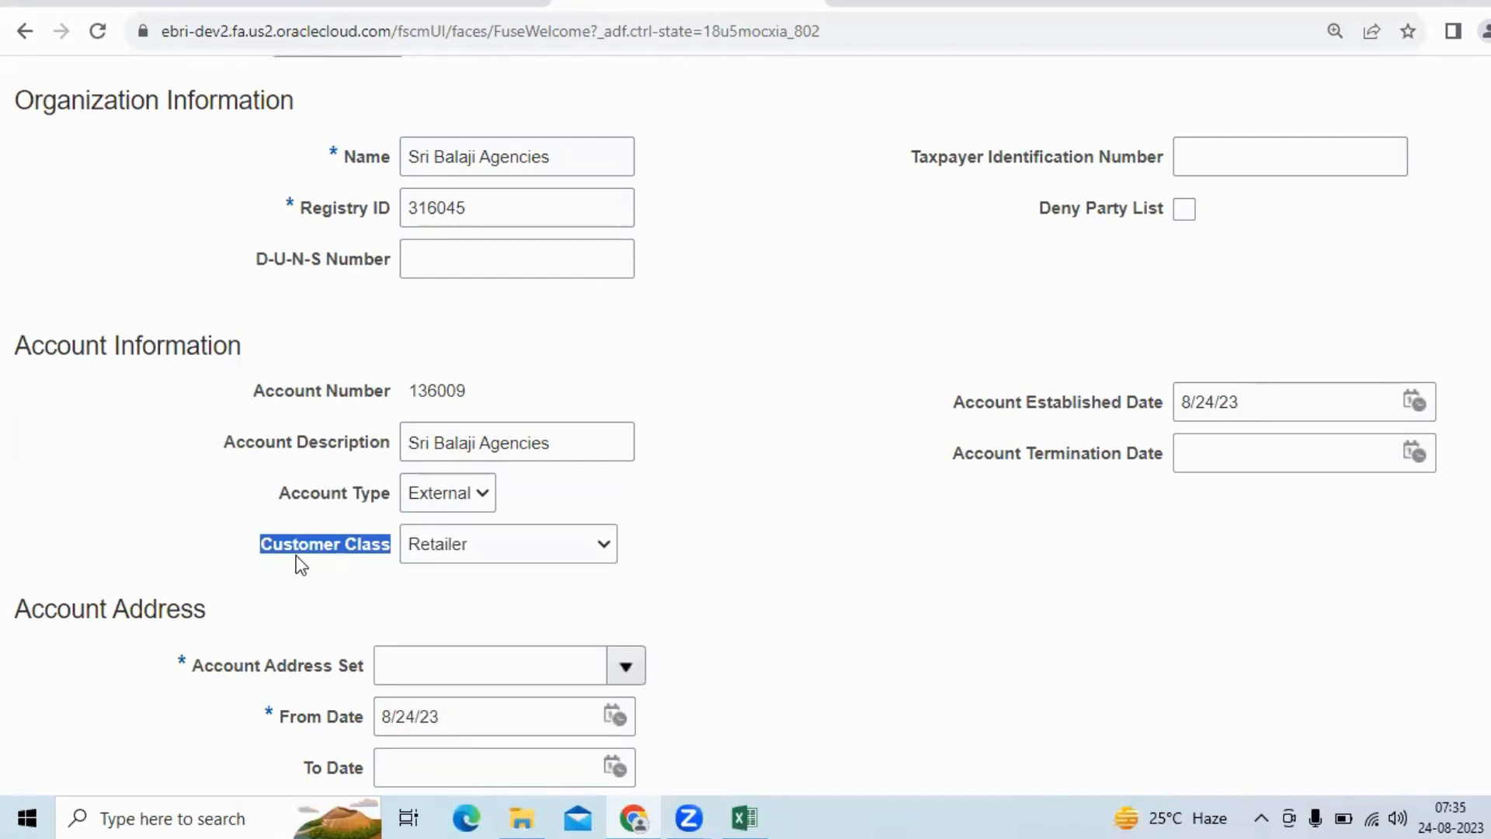
pyautogui.moveTo(259, 539); pyautogui.dragTo(396, 545)
pyautogui.scroll(-1, 381, 561)
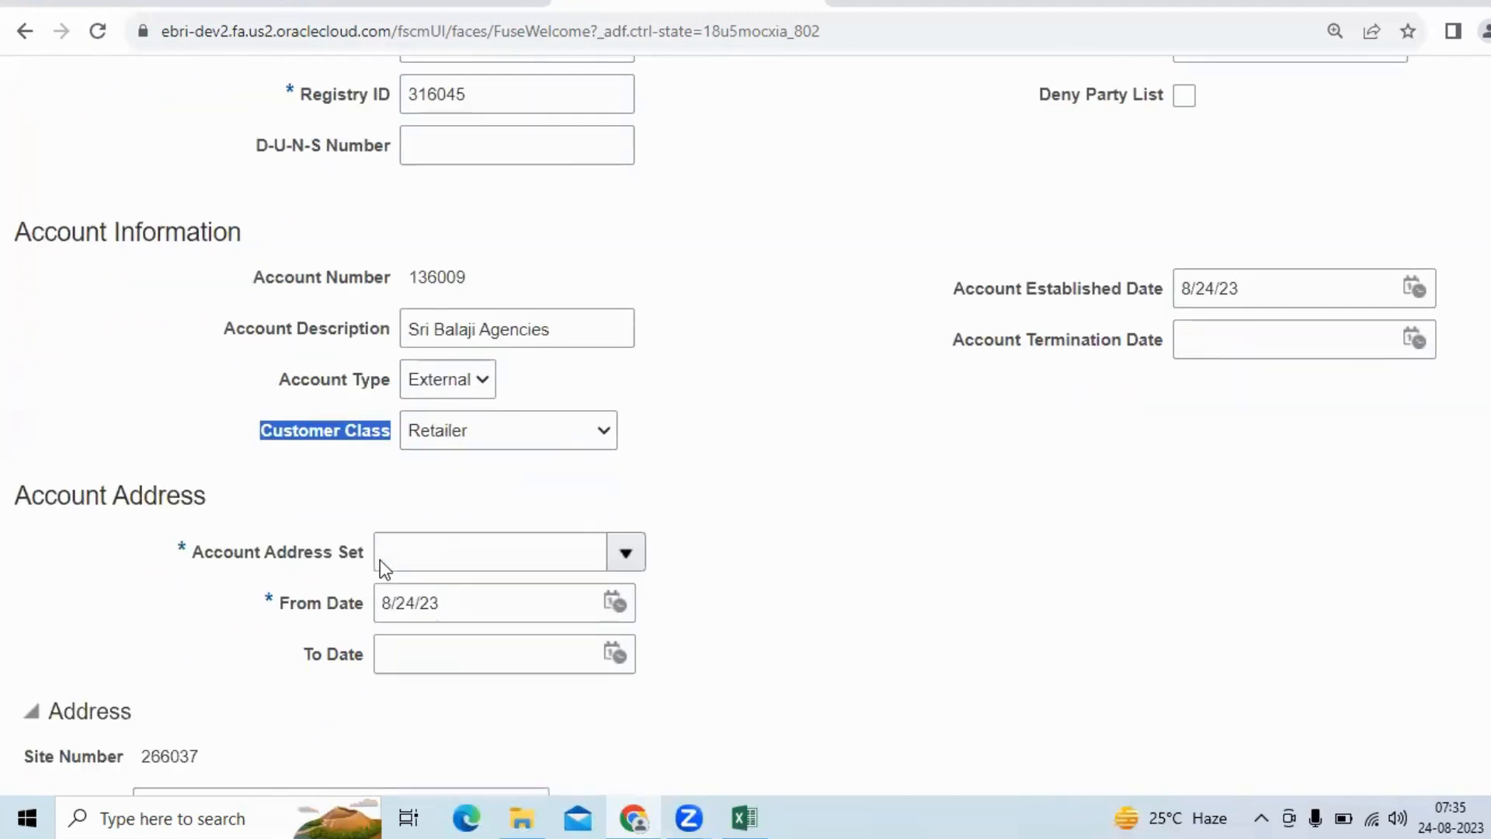
# - Search the reference data sets for Ent and assign ENTERPRISE as the account address set
pyautogui.click(448, 552)
pyautogui.write('Ent')
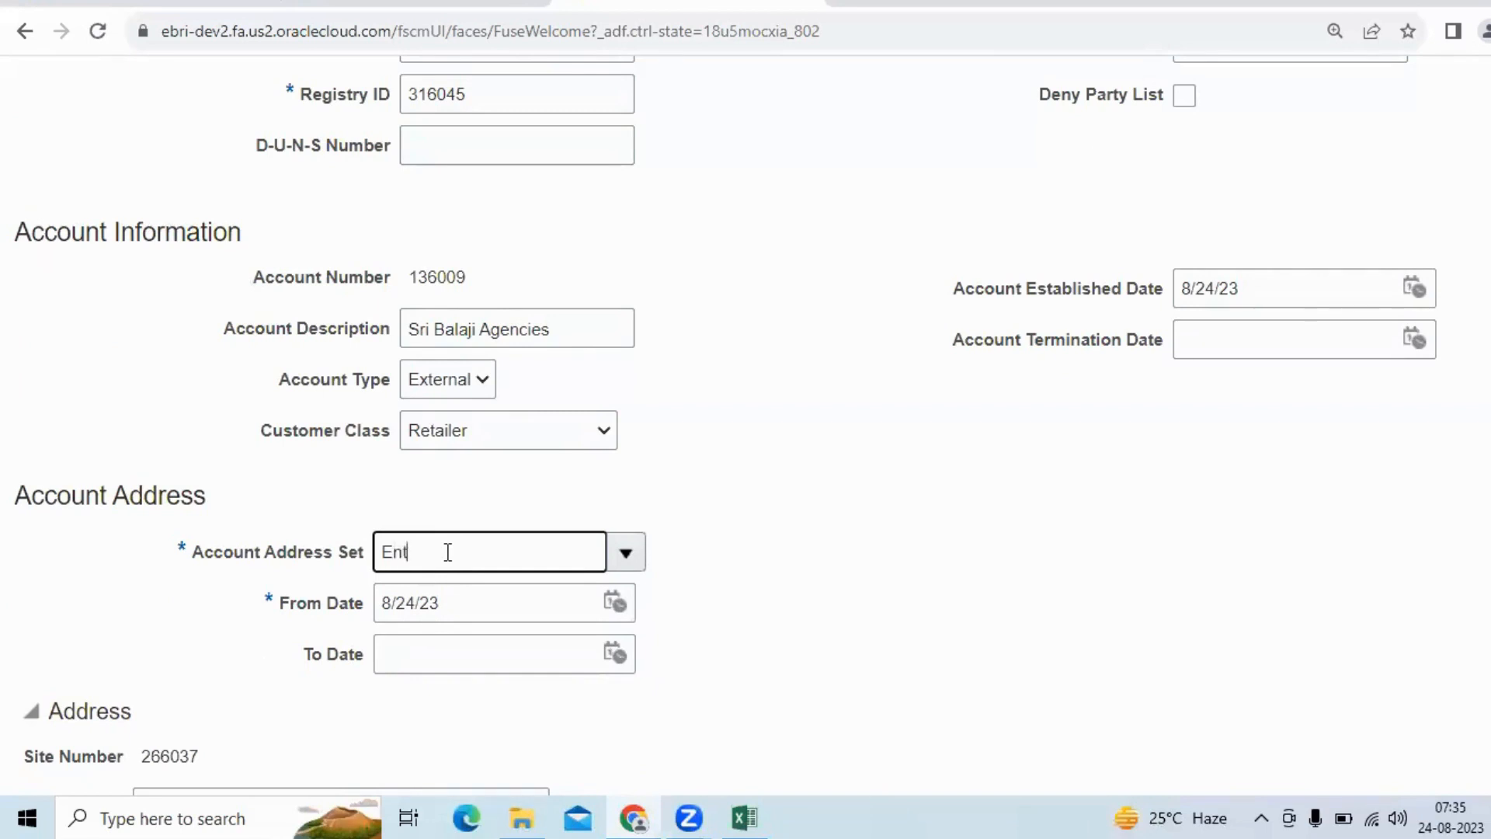
pyautogui.click(626, 555)
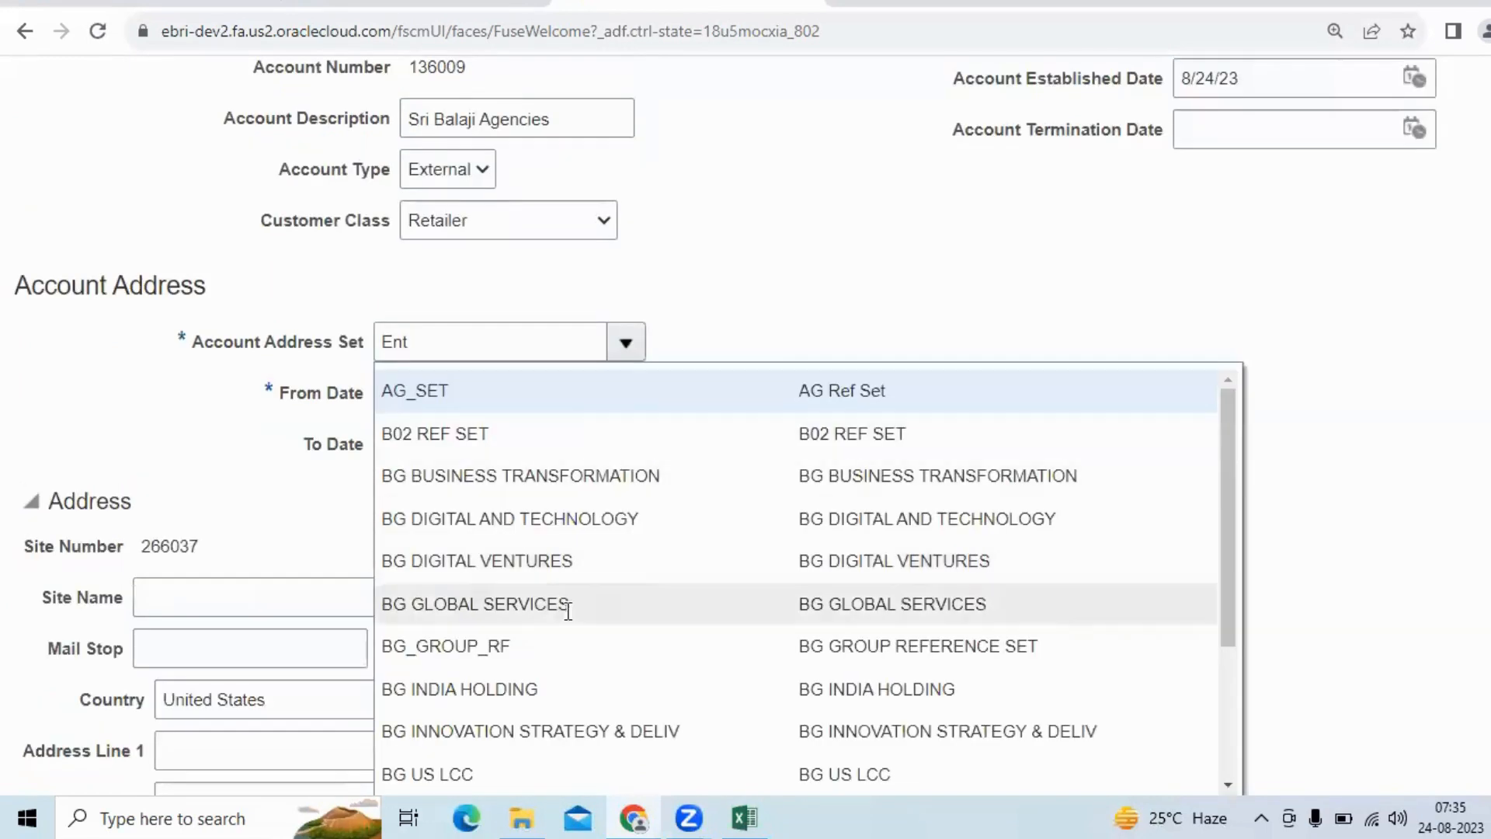
pyautogui.scroll(-5, 566, 605)
pyautogui.click(415, 587)
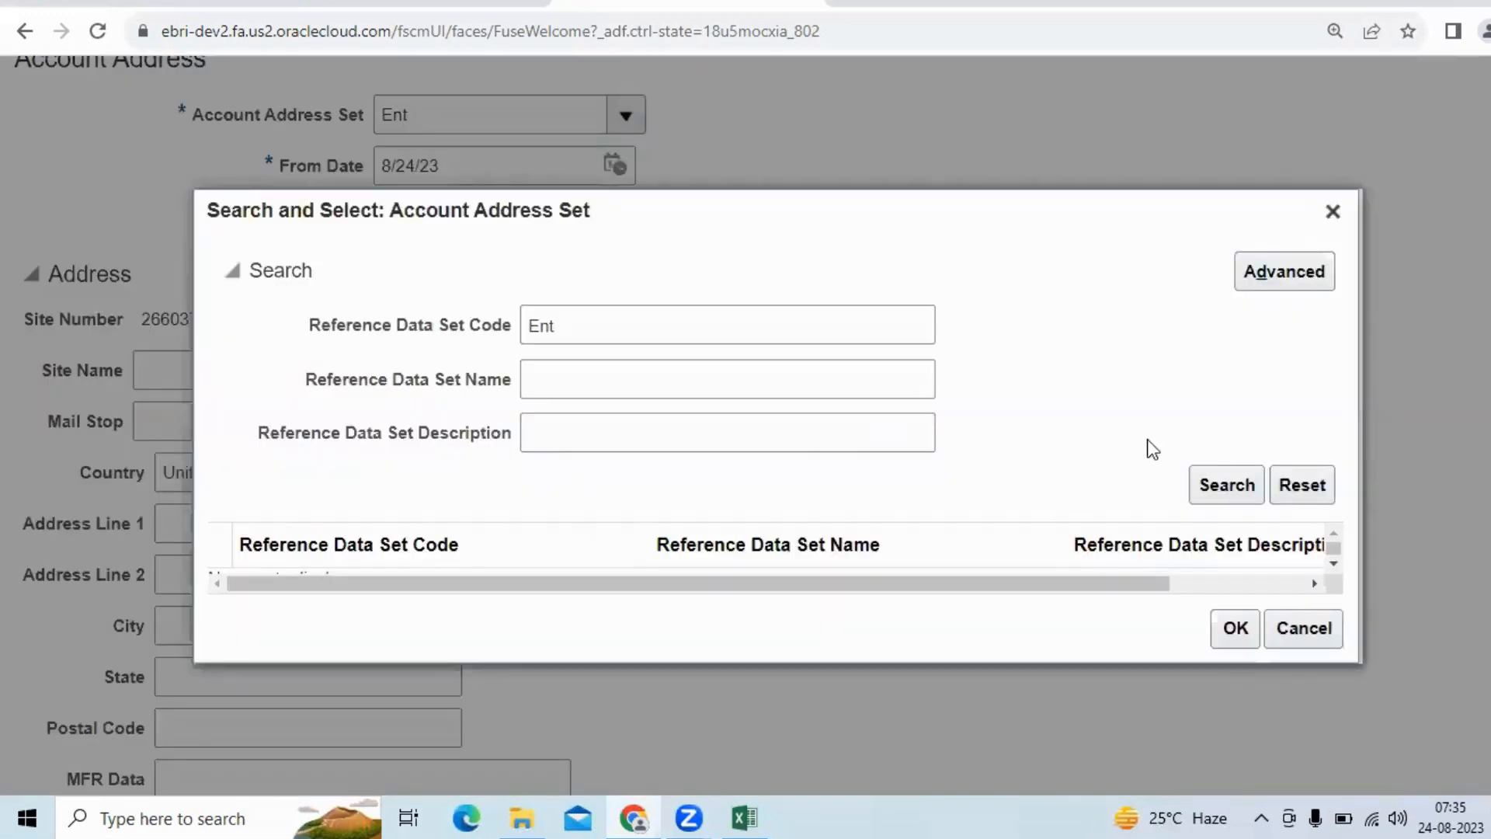
pyautogui.click(1214, 489)
pyautogui.click(908, 575)
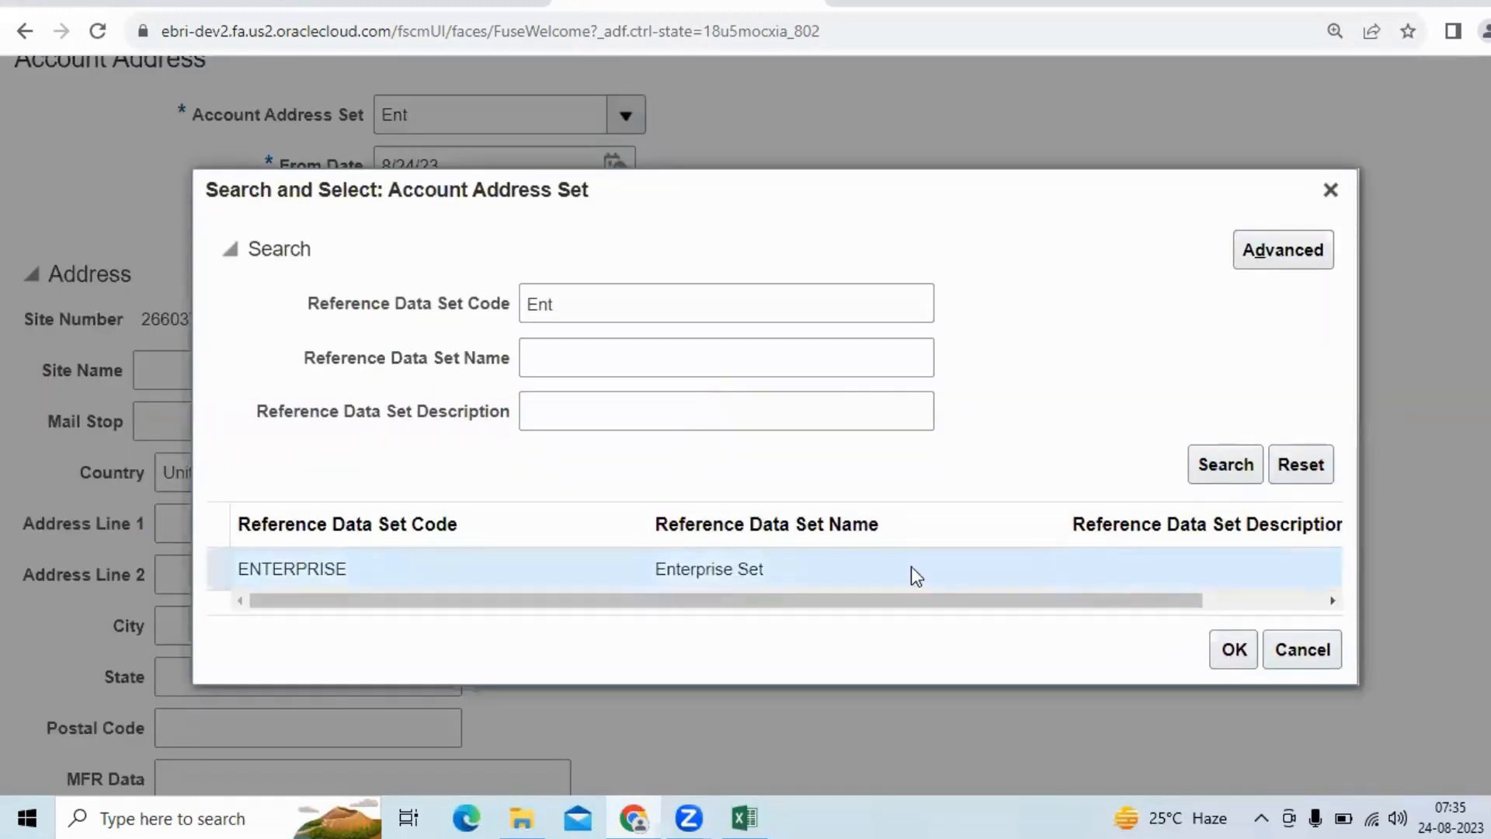
pyautogui.click(1223, 647)
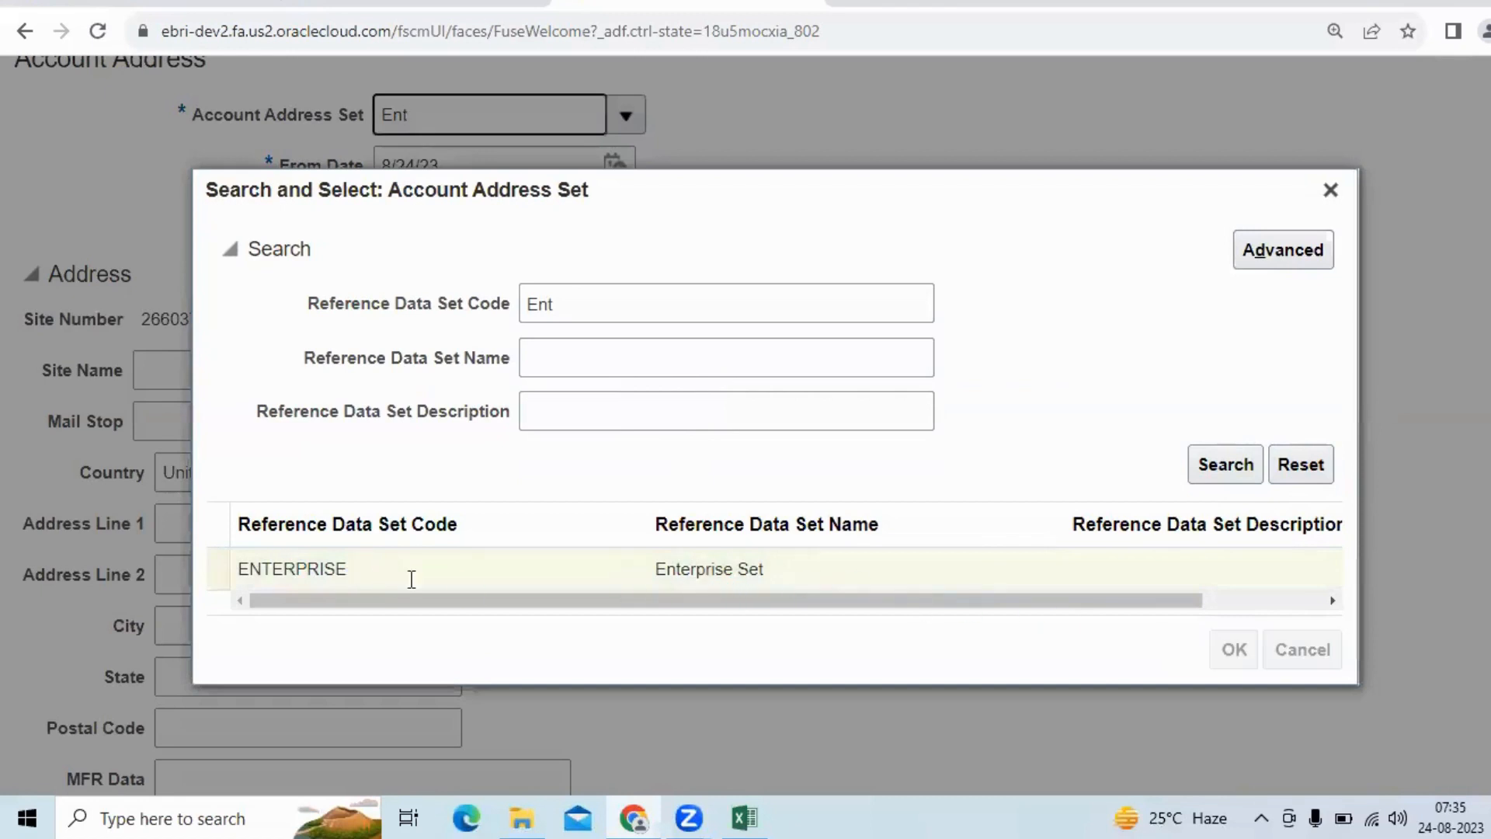
# - Enter Hyderabad as the site name of the new account address
pyautogui.scroll(2, 631, 557)
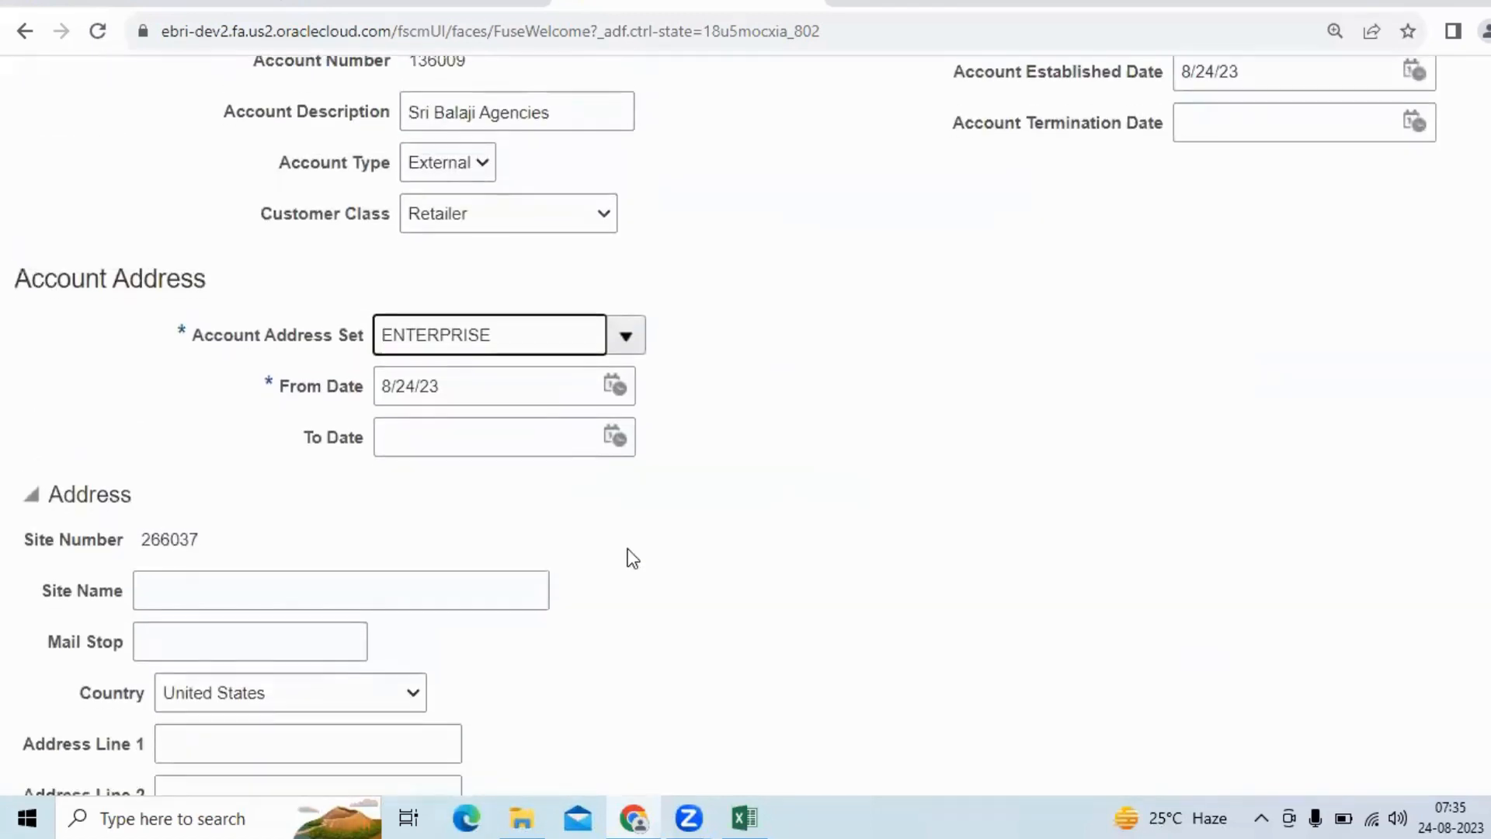
pyautogui.click(305, 471)
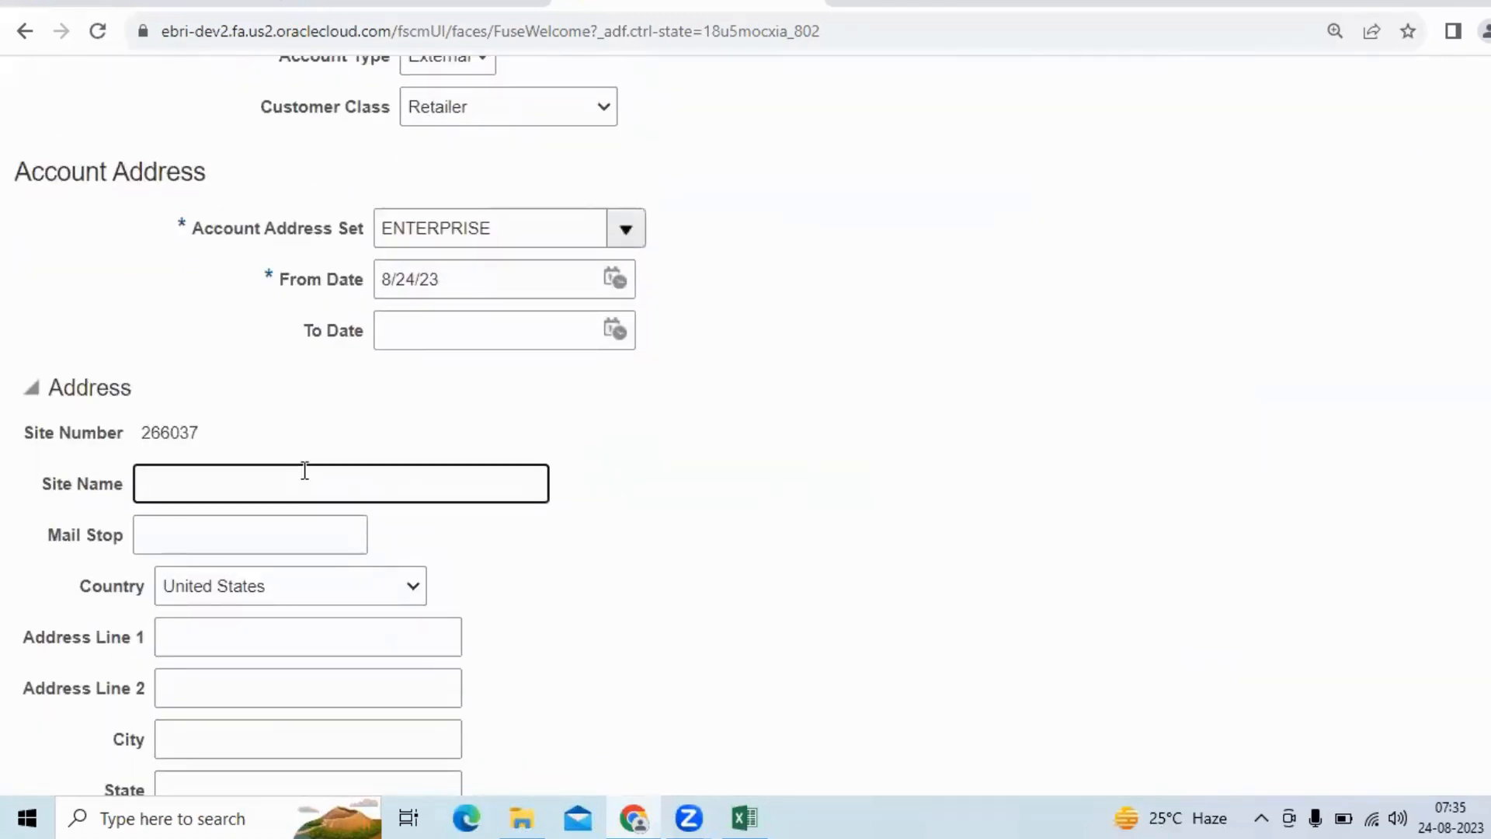
pyautogui.write('Hyderabad')
pyautogui.press('Tab')
pyautogui.press('Tab')
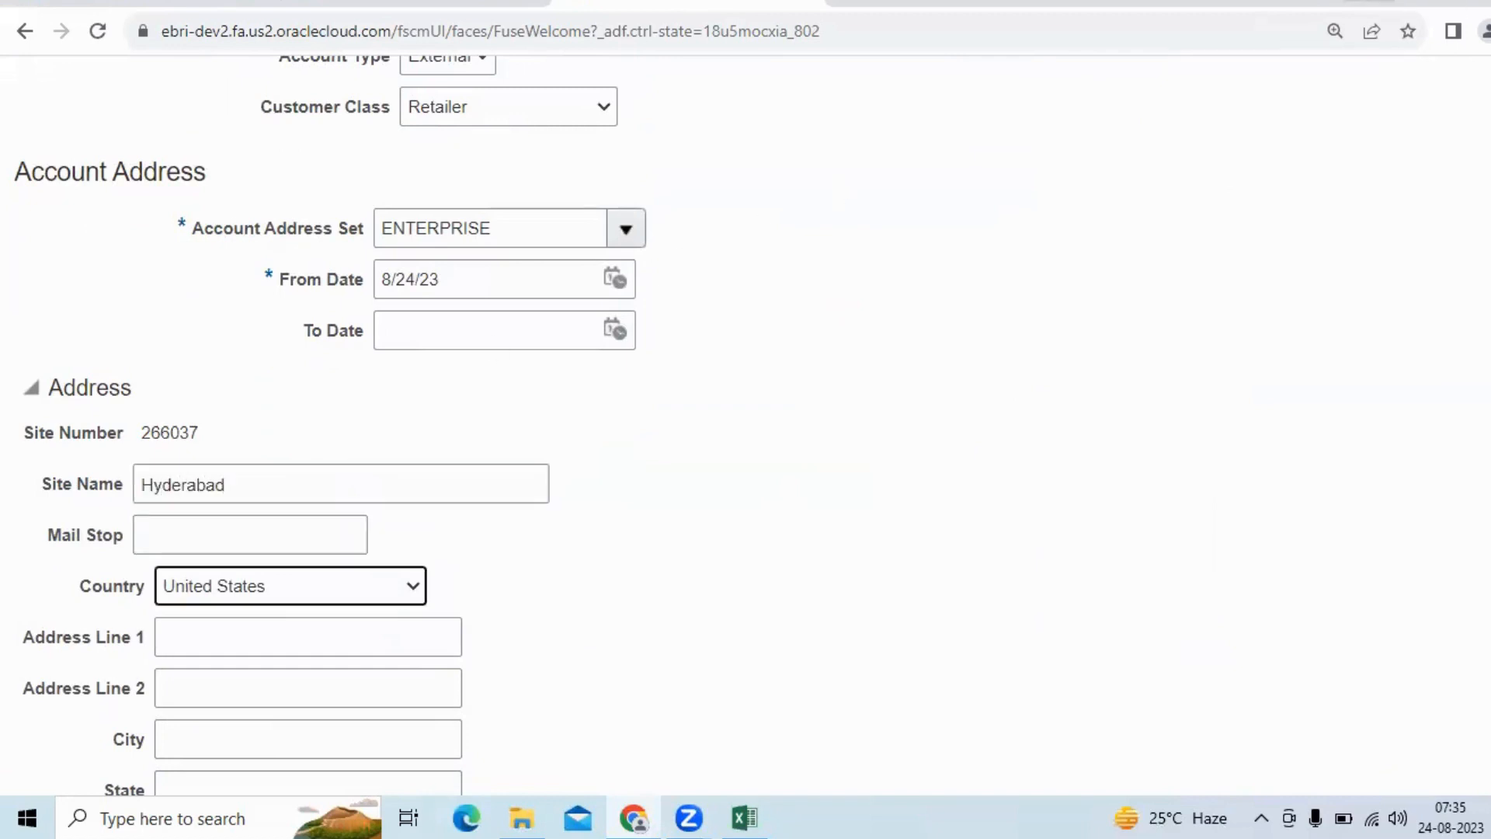
# - Set the country of the account address to India
pyautogui.click(241, 591)
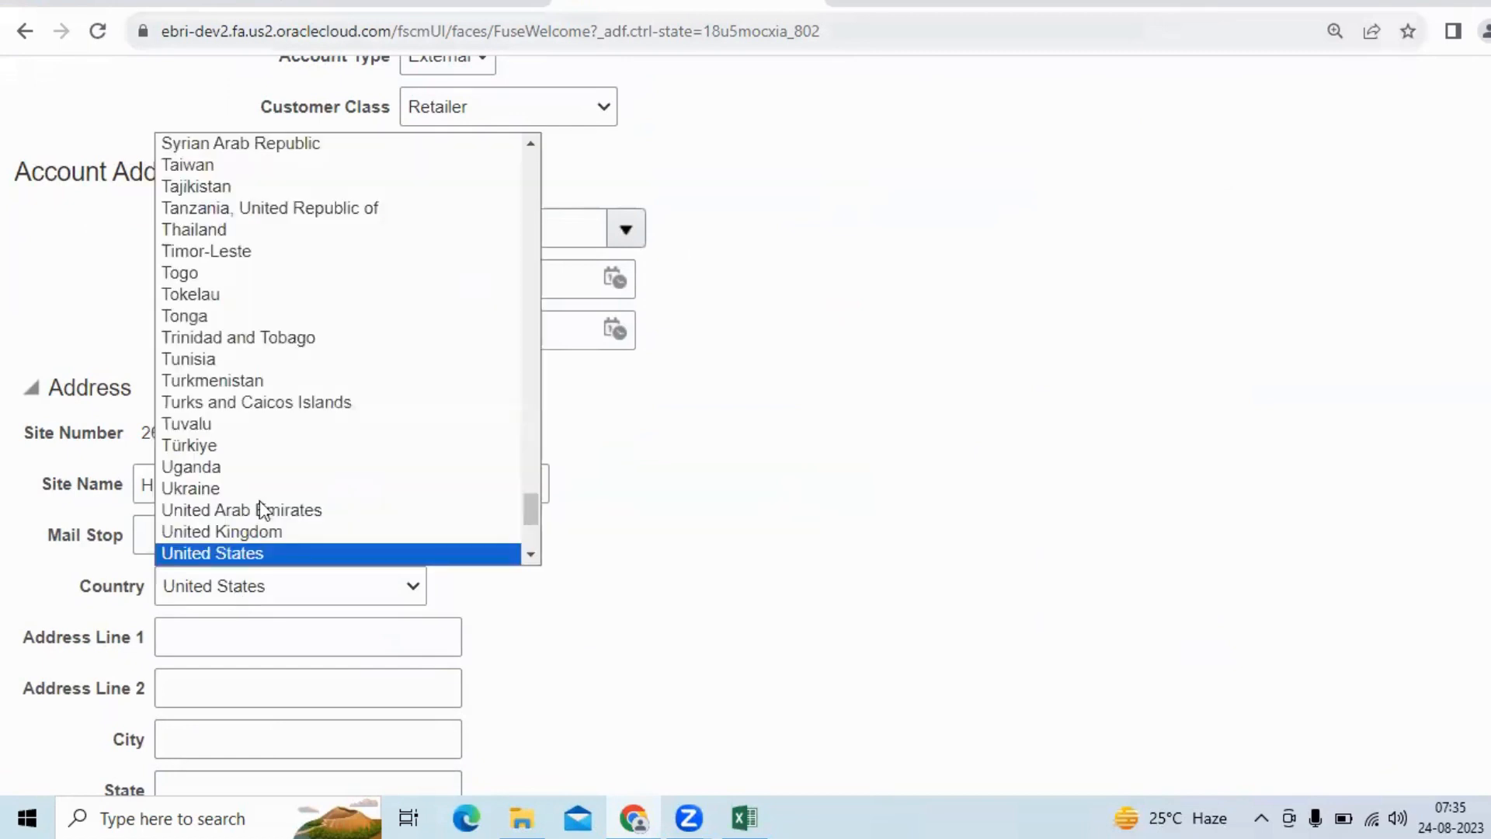
pyautogui.scroll(-4, 283, 434)
pyautogui.scroll(10, 287, 440)
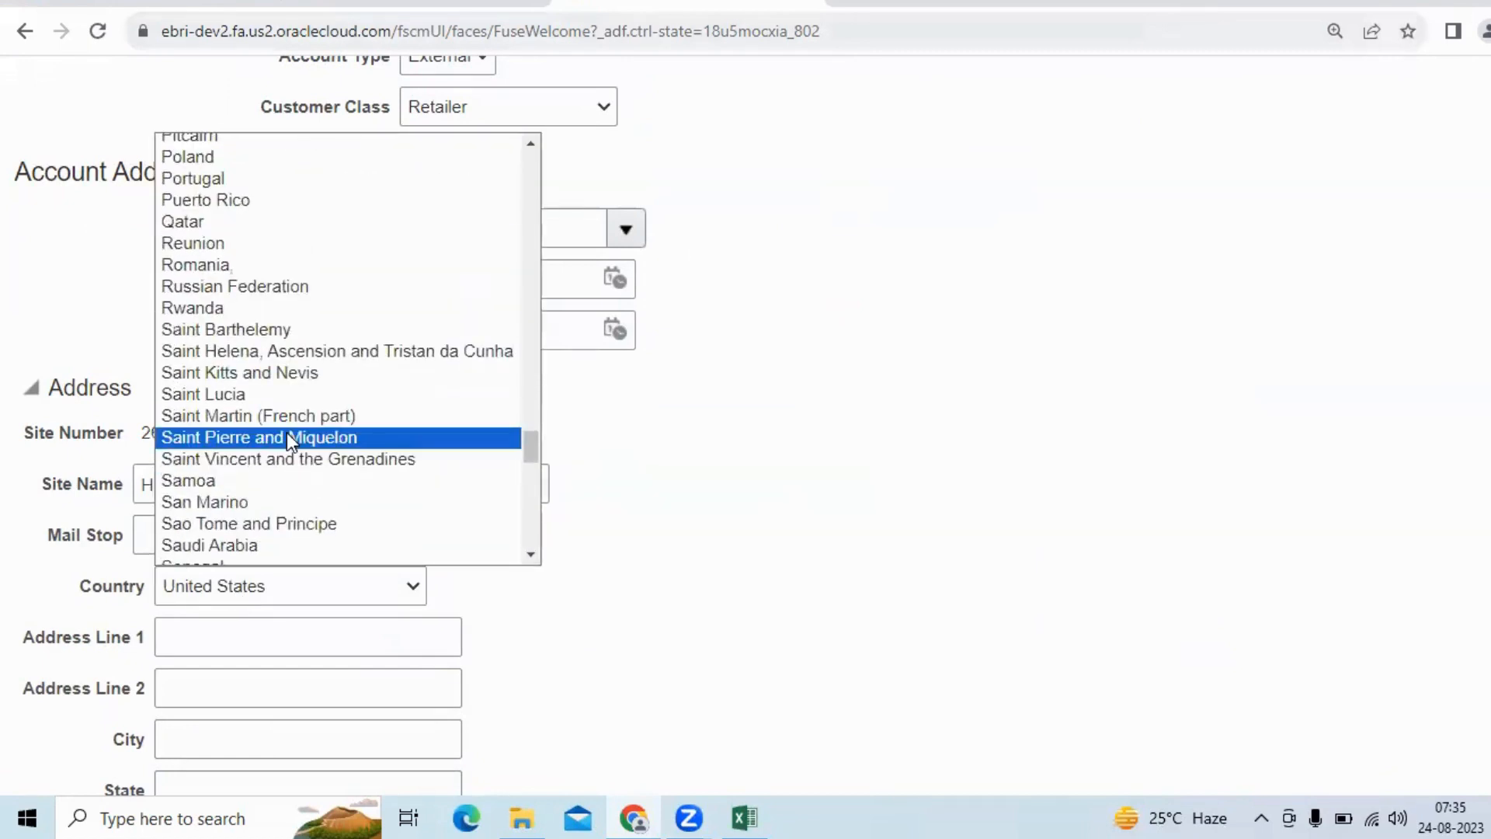
pyautogui.scroll(20, 291, 429)
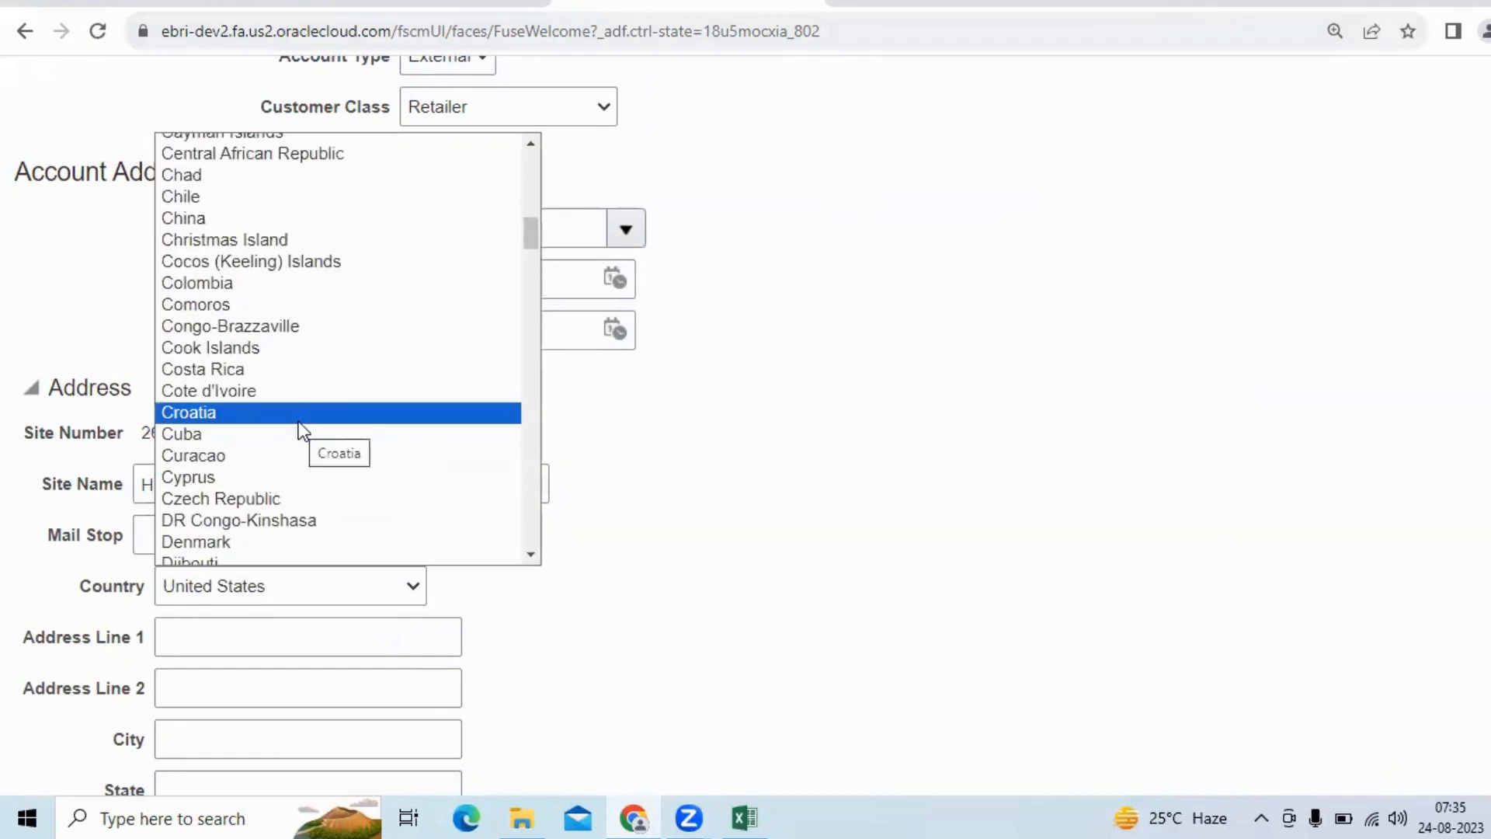
pyautogui.scroll(-15, 298, 423)
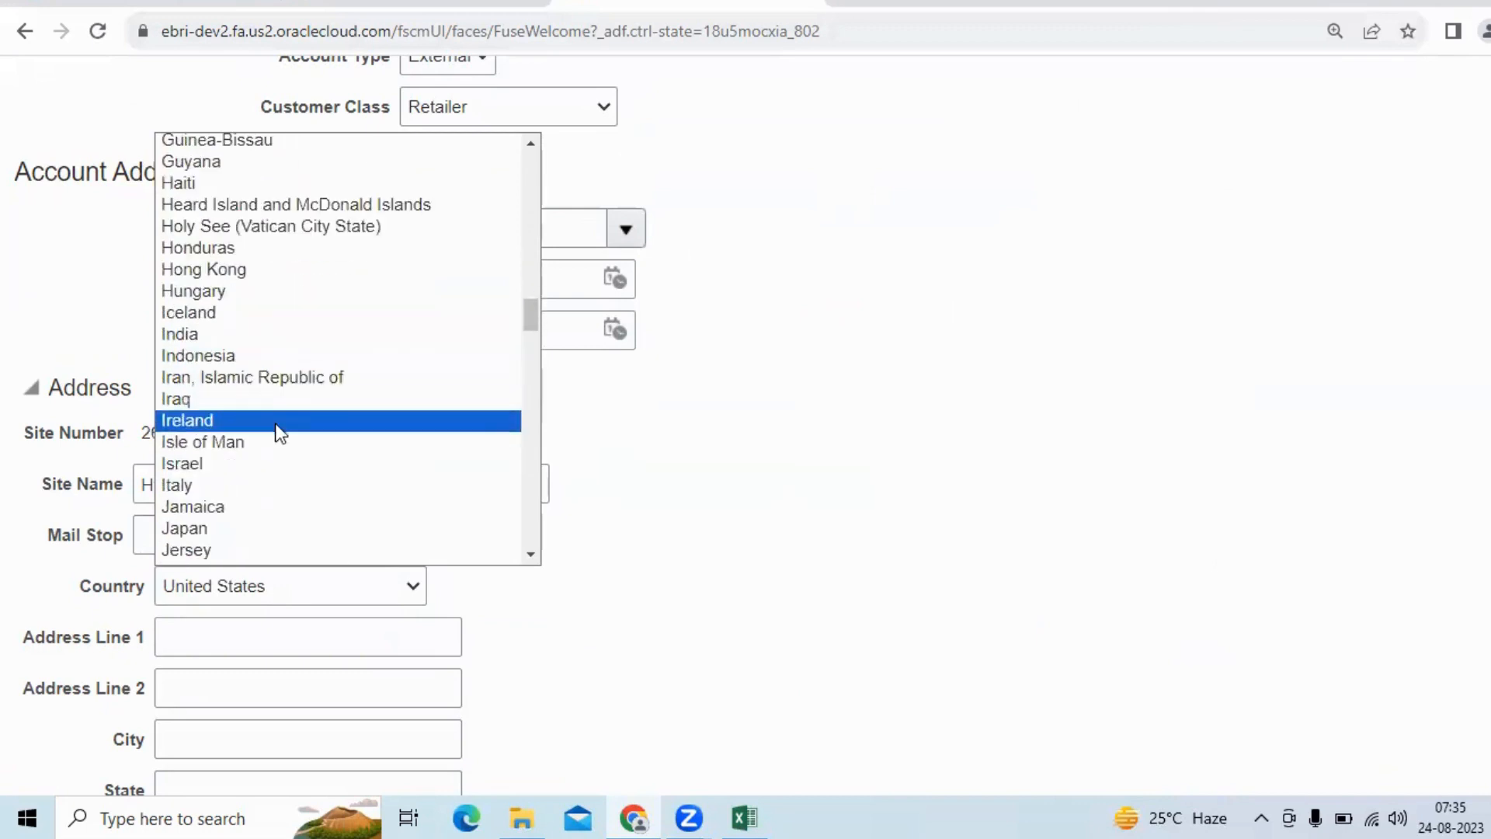
pyautogui.scroll(15, 299, 466)
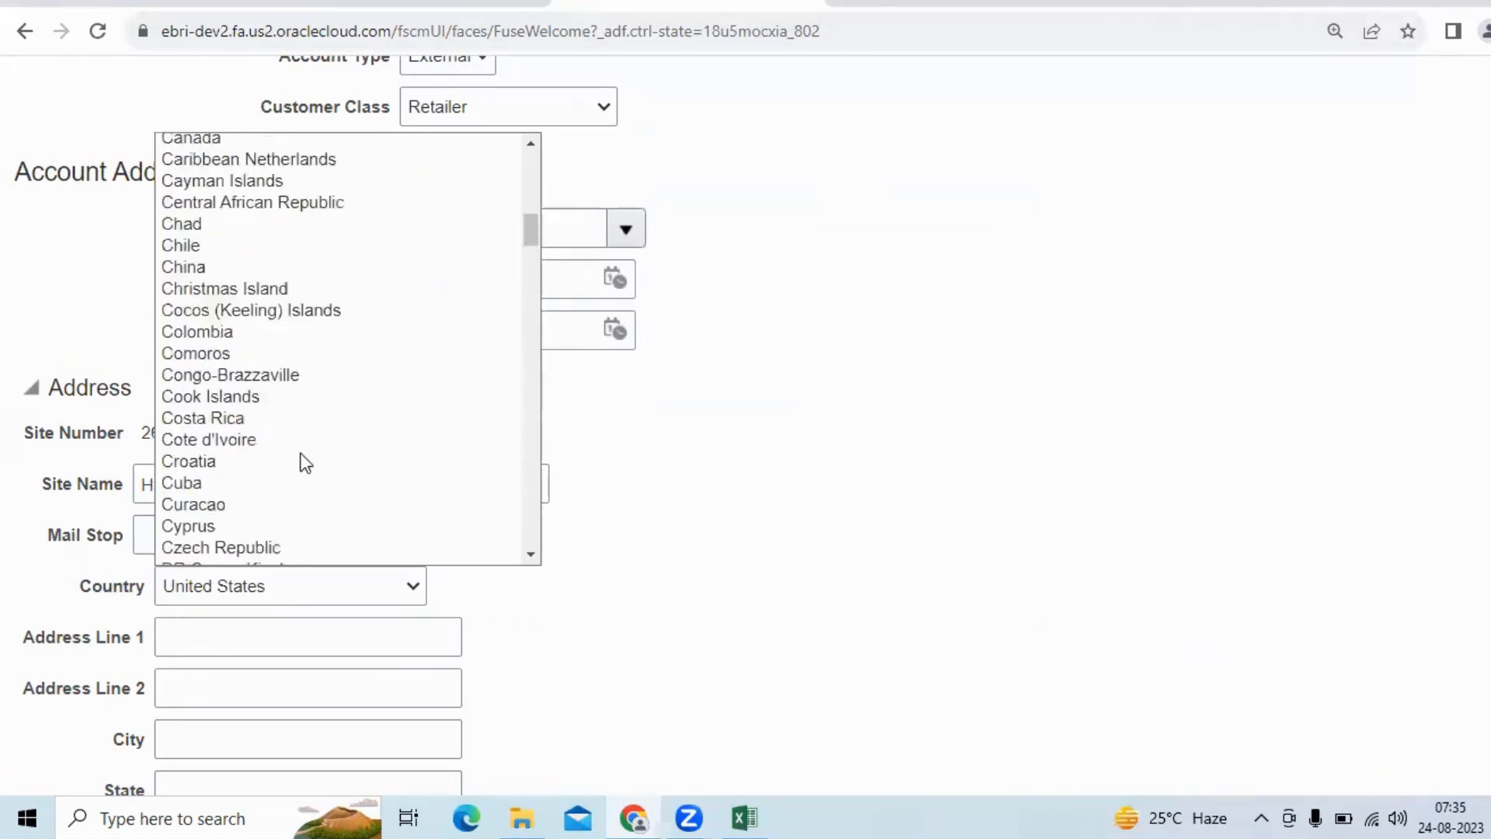
pyautogui.scroll(10, 307, 455)
pyautogui.scroll(-20, 313, 444)
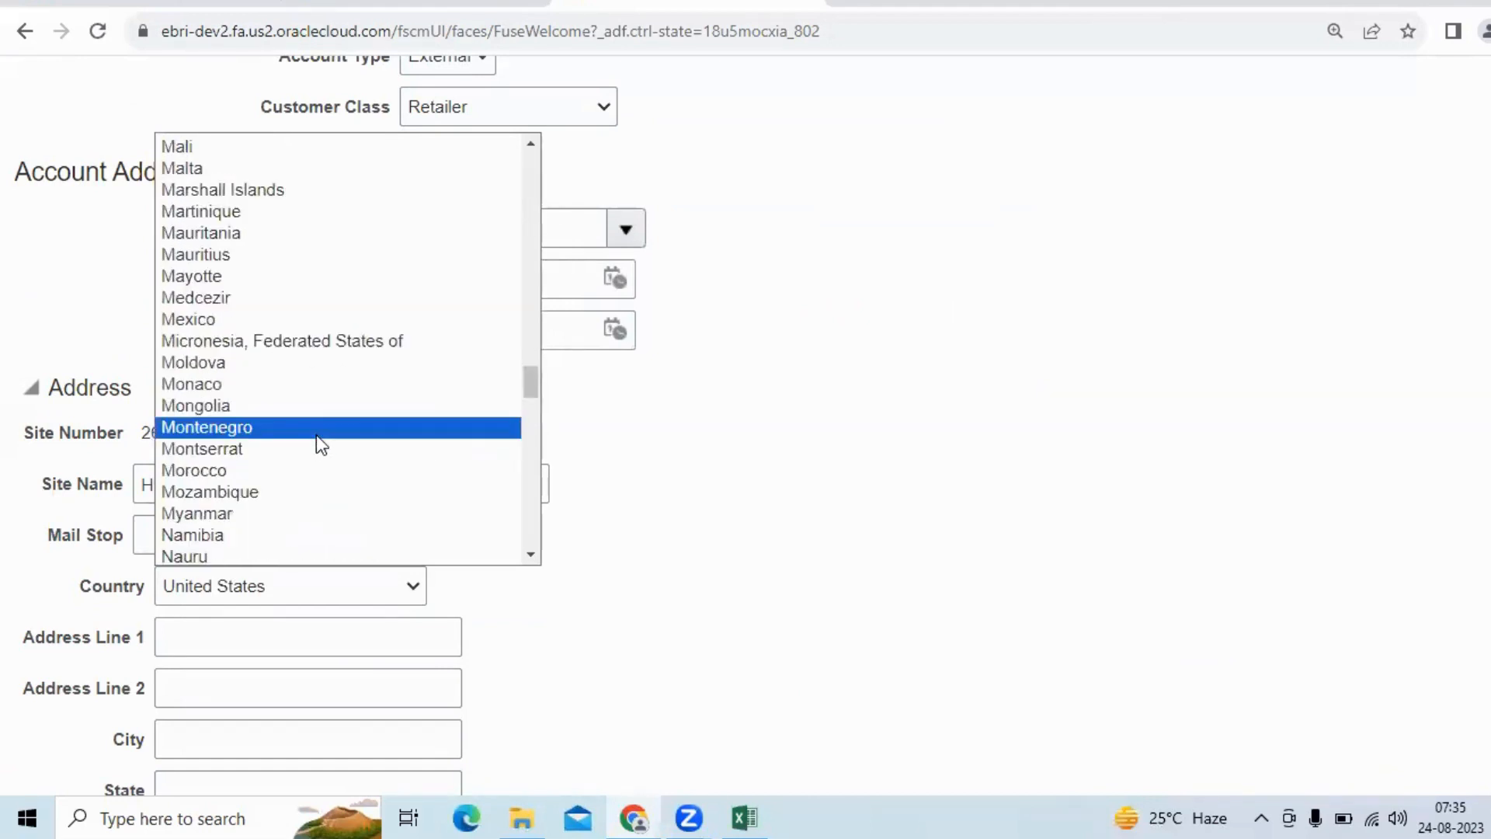
pyautogui.scroll(-17, 315, 446)
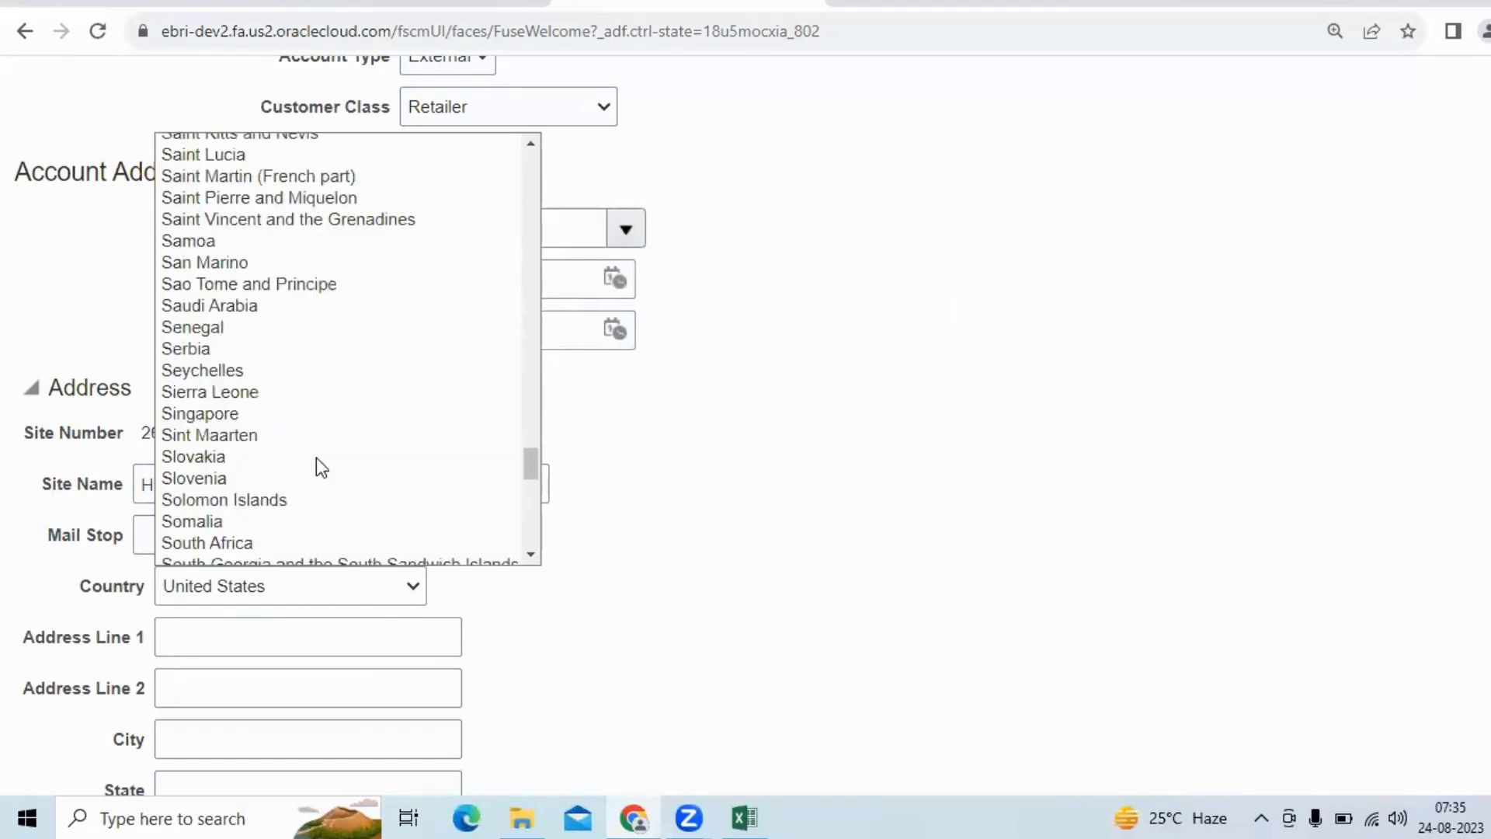
pyautogui.scroll(20, 315, 458)
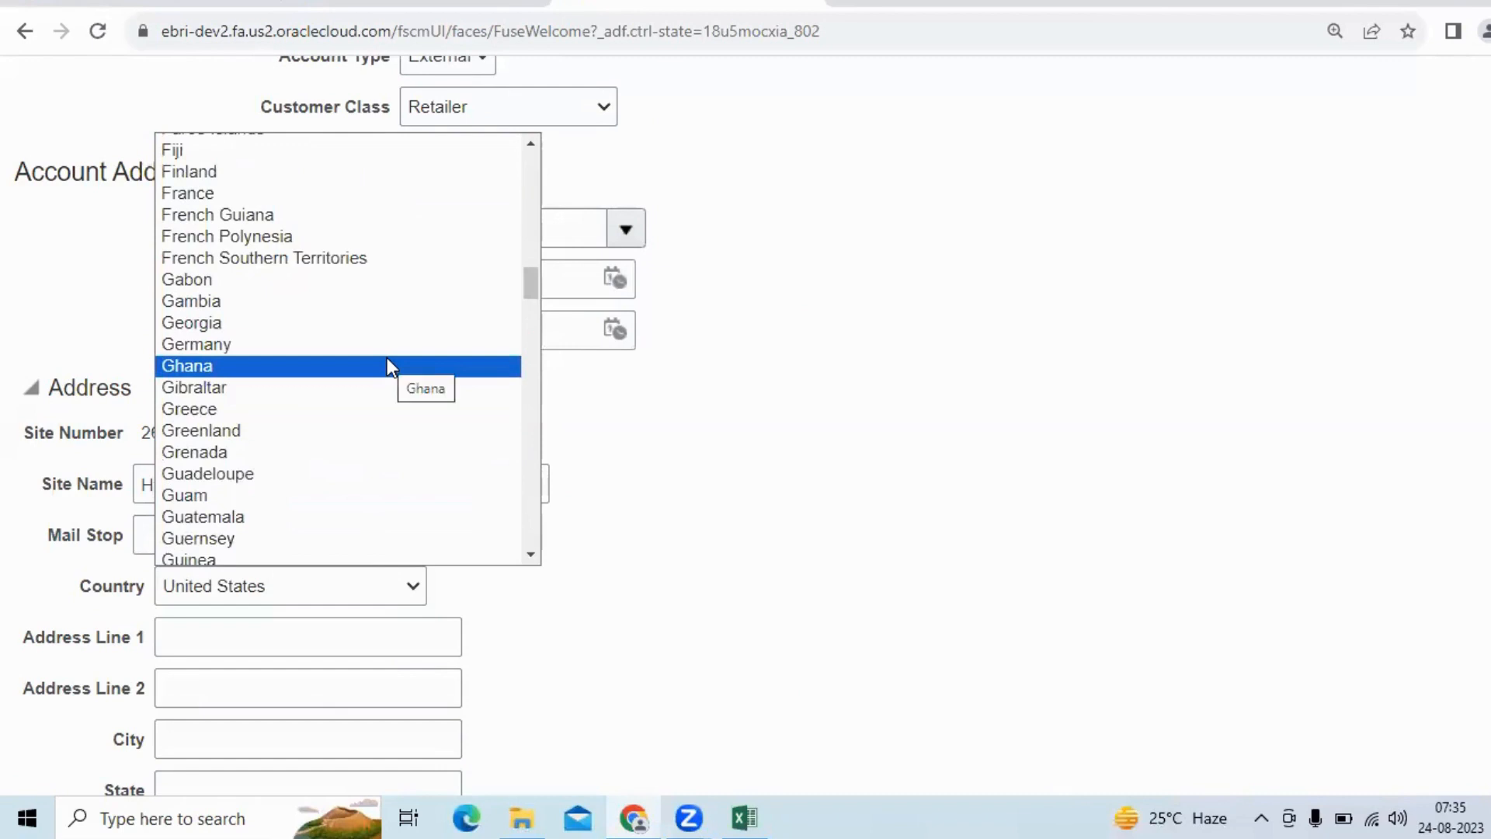
pyautogui.scroll(-20, 387, 364)
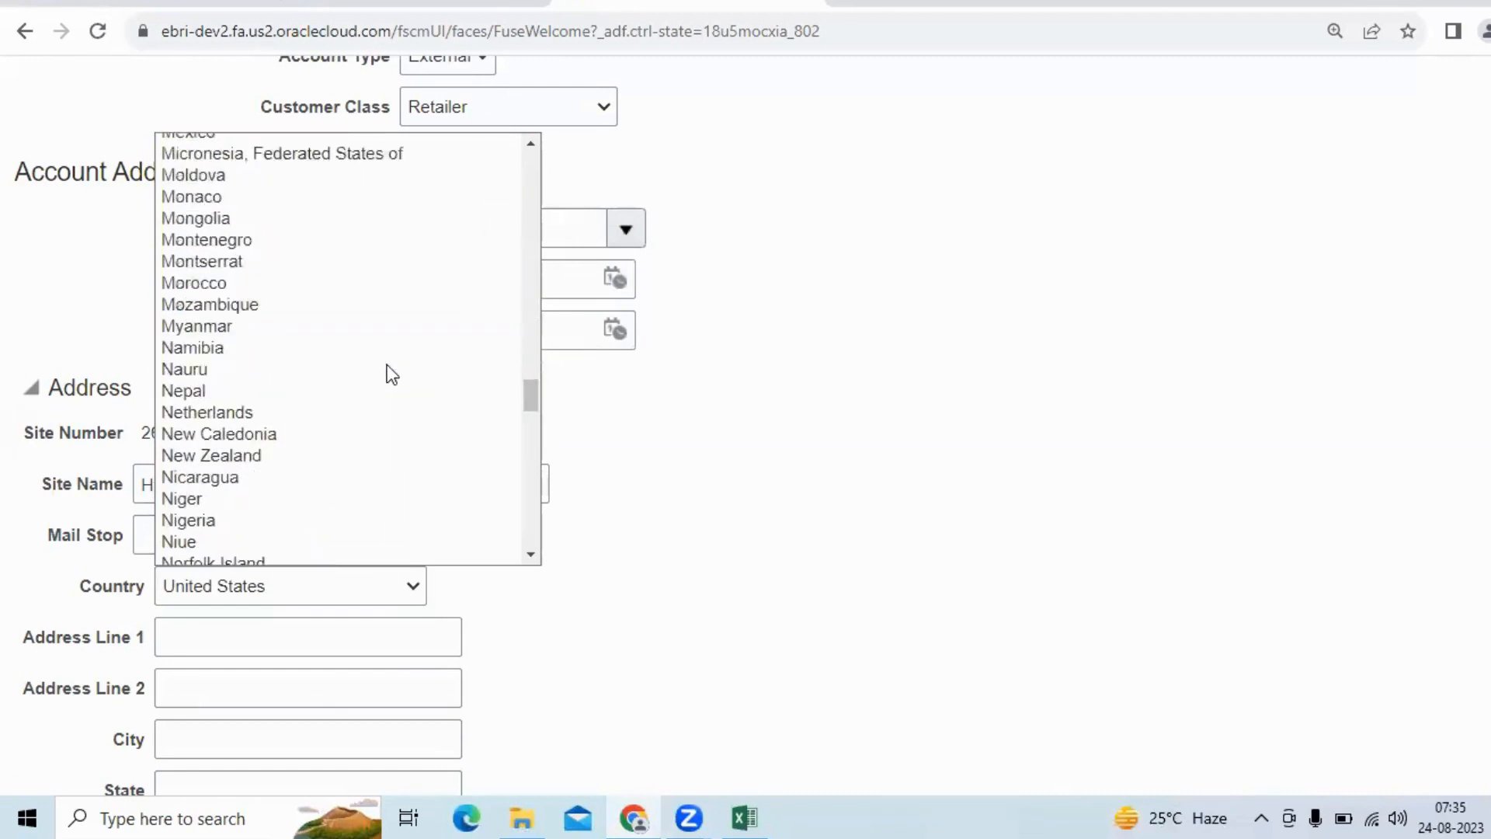
pyautogui.scroll(3, 387, 365)
pyautogui.press('i')
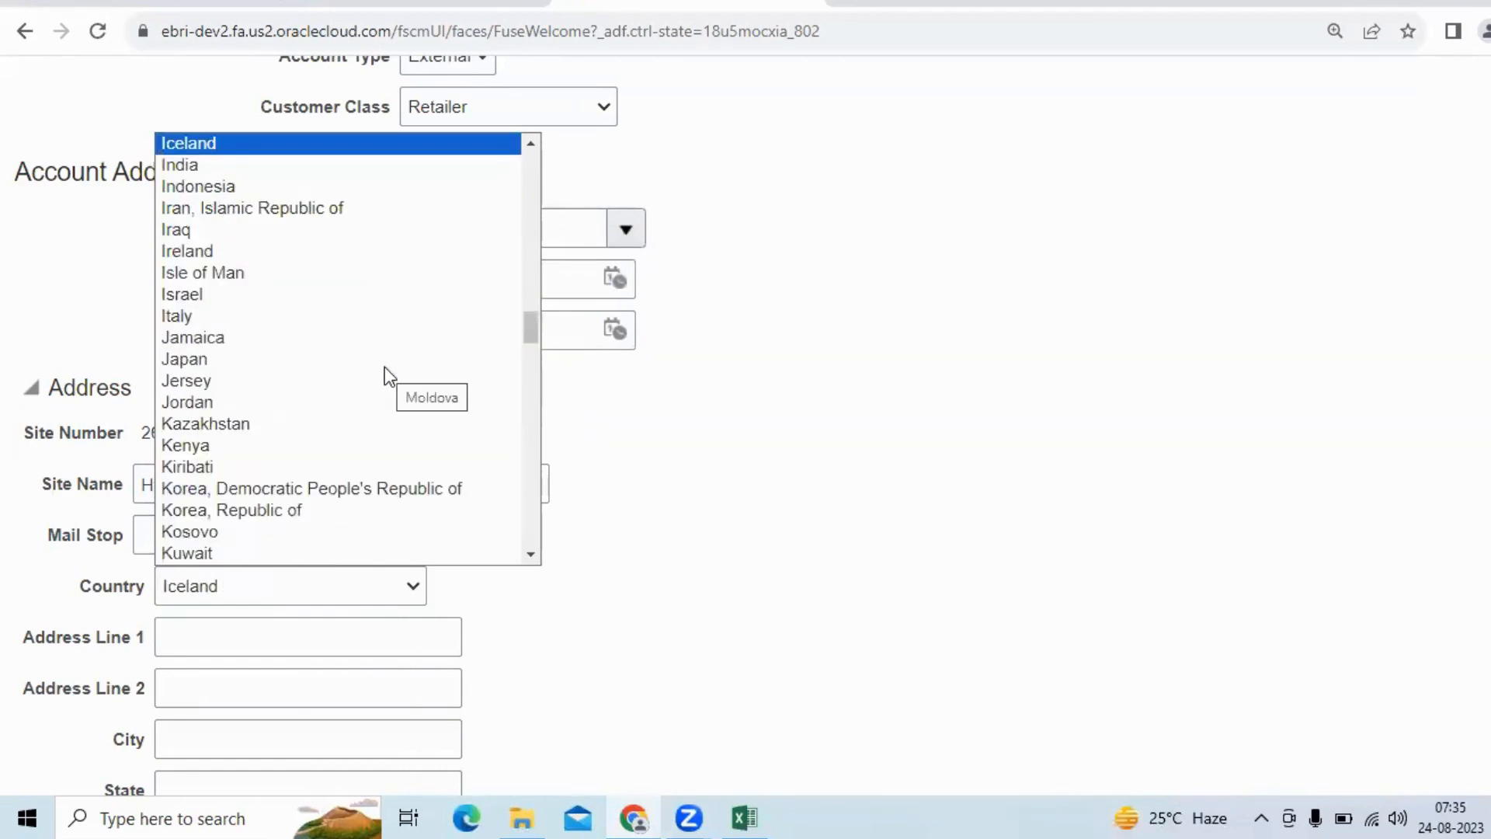
pyautogui.click(213, 164)
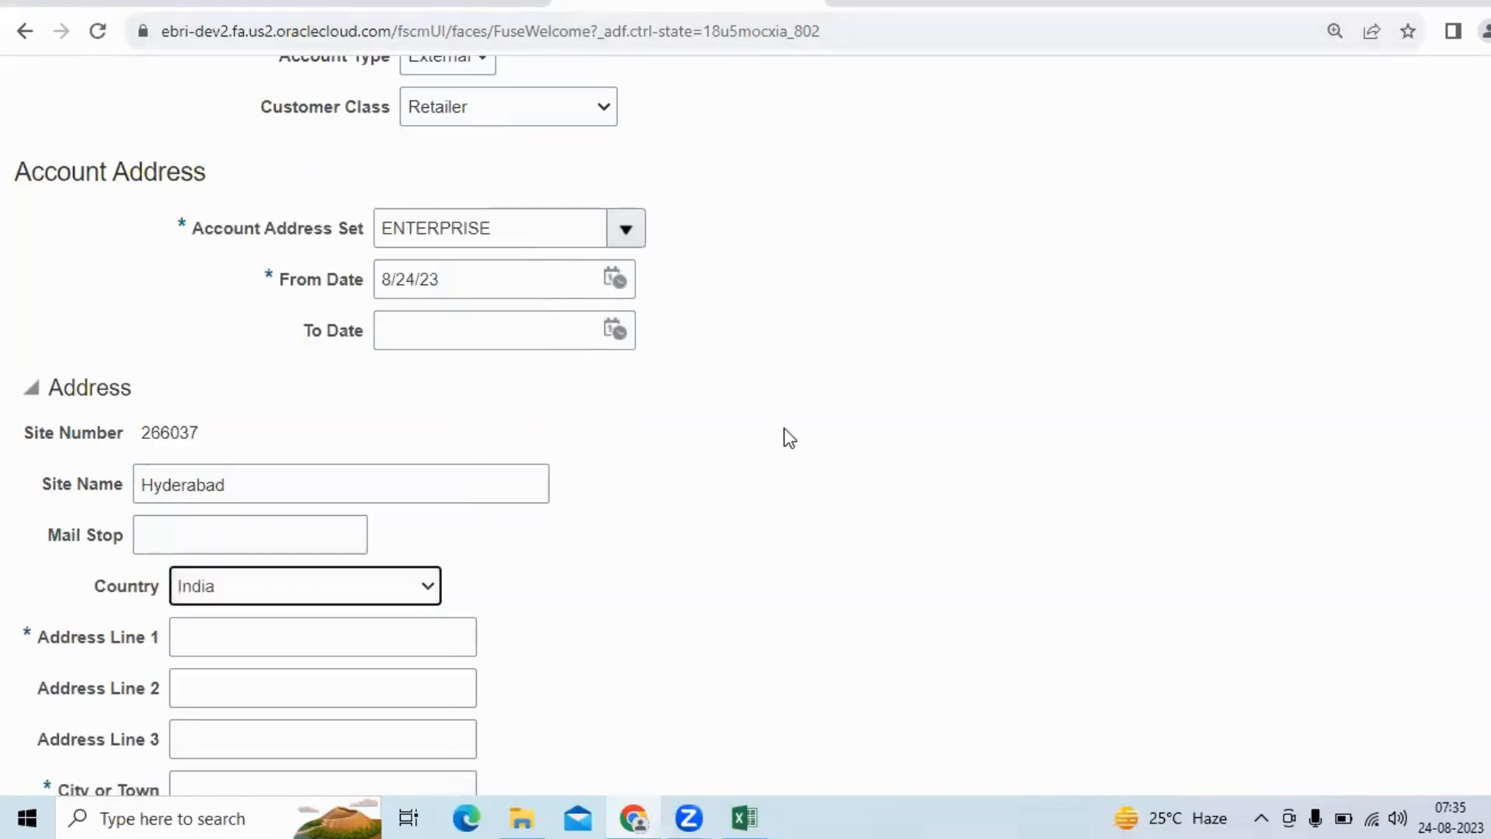
# - Fill in address lines 1 and 2 with the customer's industrial area and locality
pyautogui.scroll(-2, 773, 449)
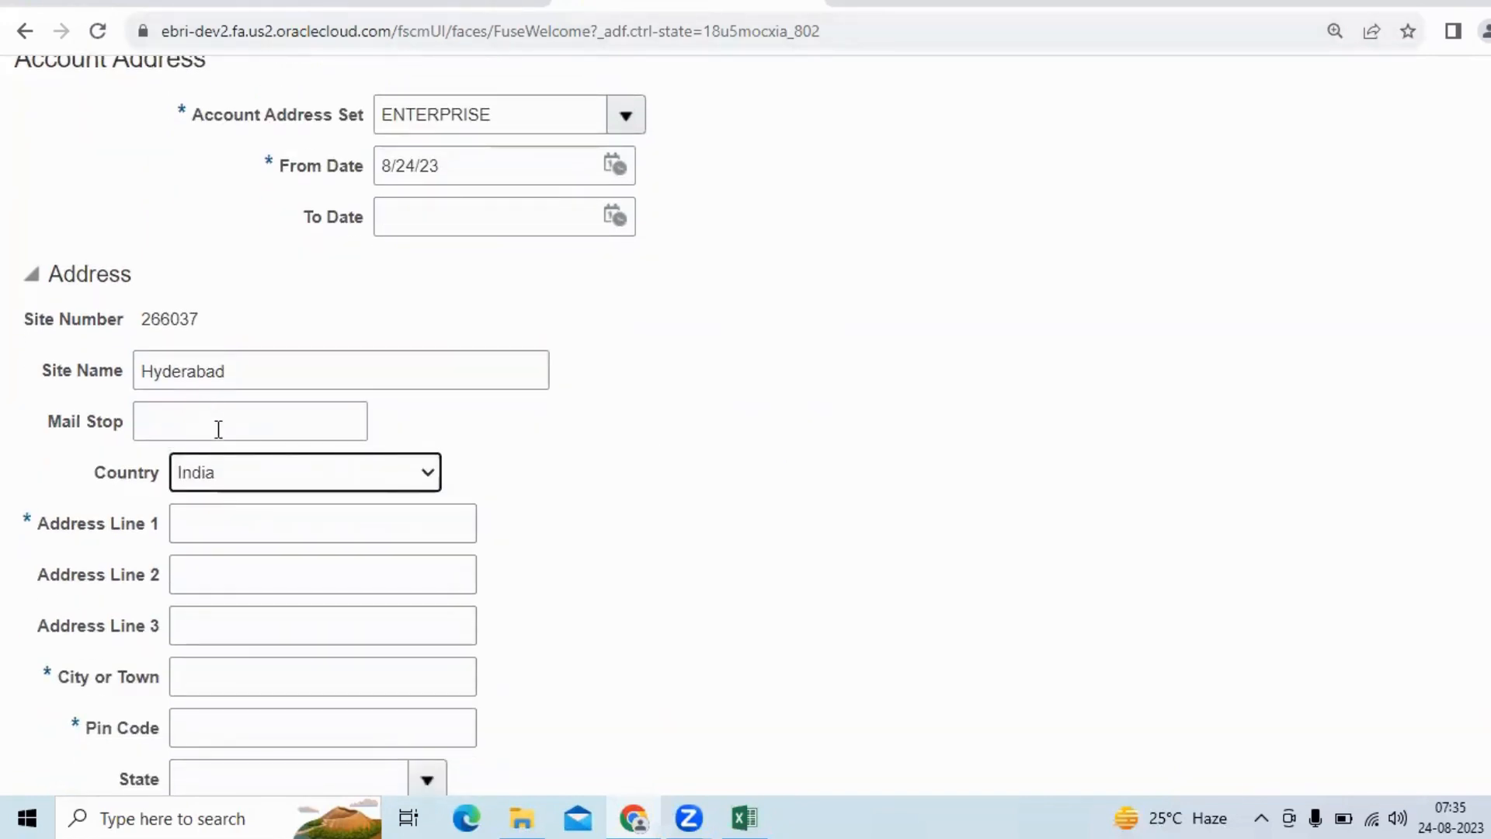
pyautogui.scroll(-3, 219, 439)
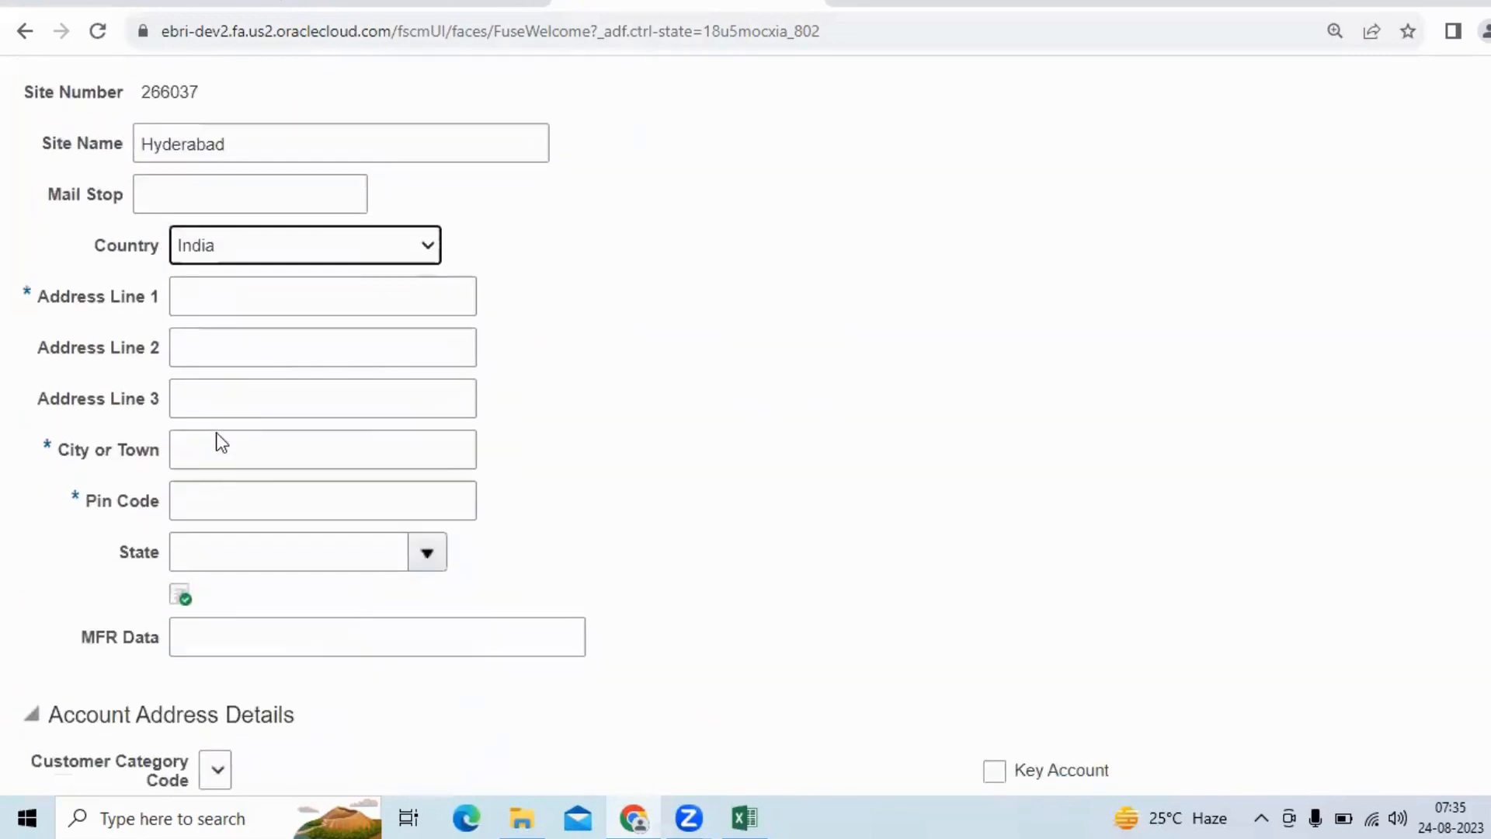
pyautogui.click(345, 292)
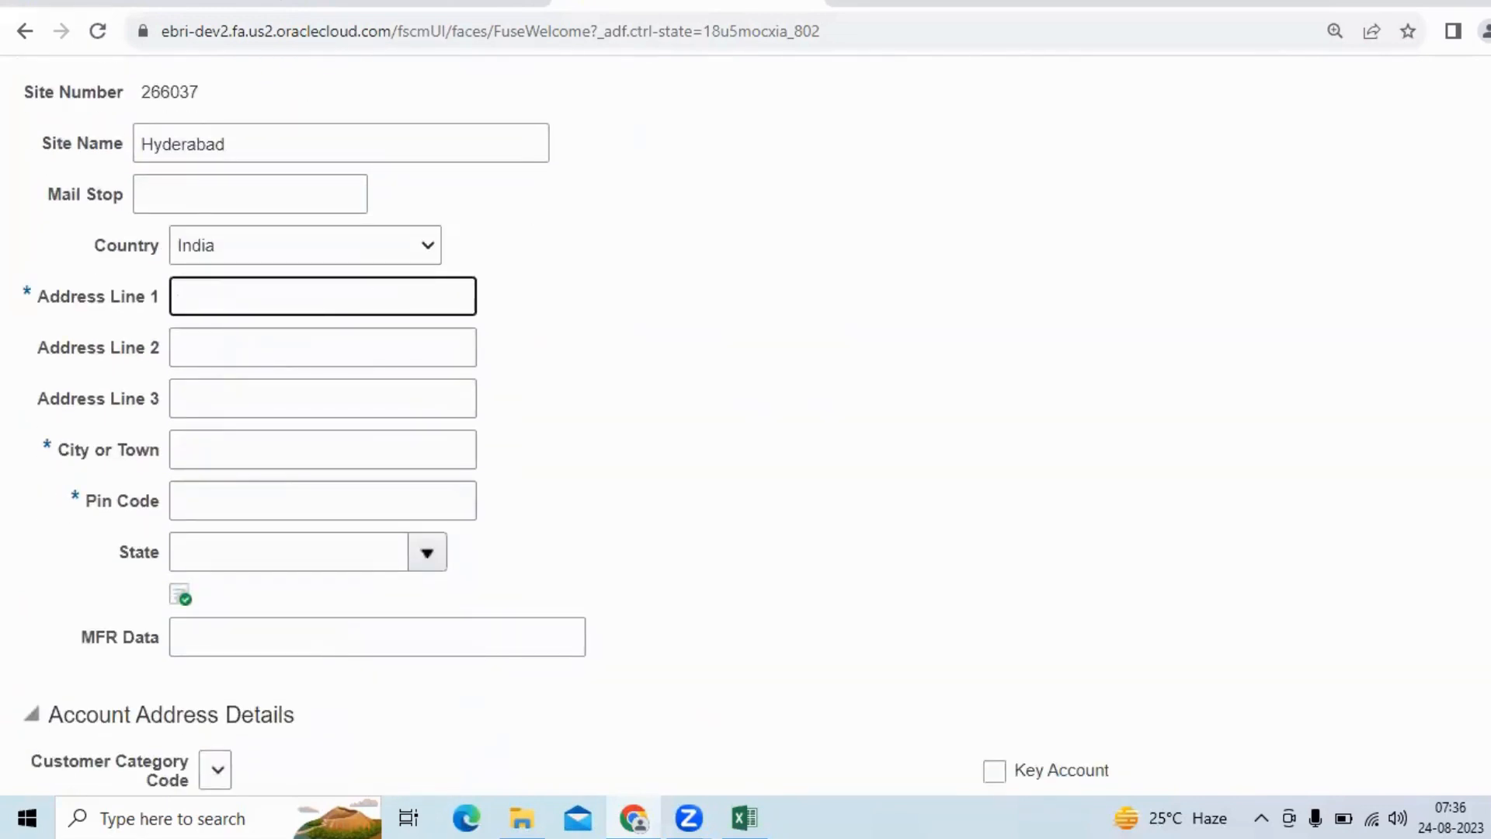
pyautogui.write('Sanath')
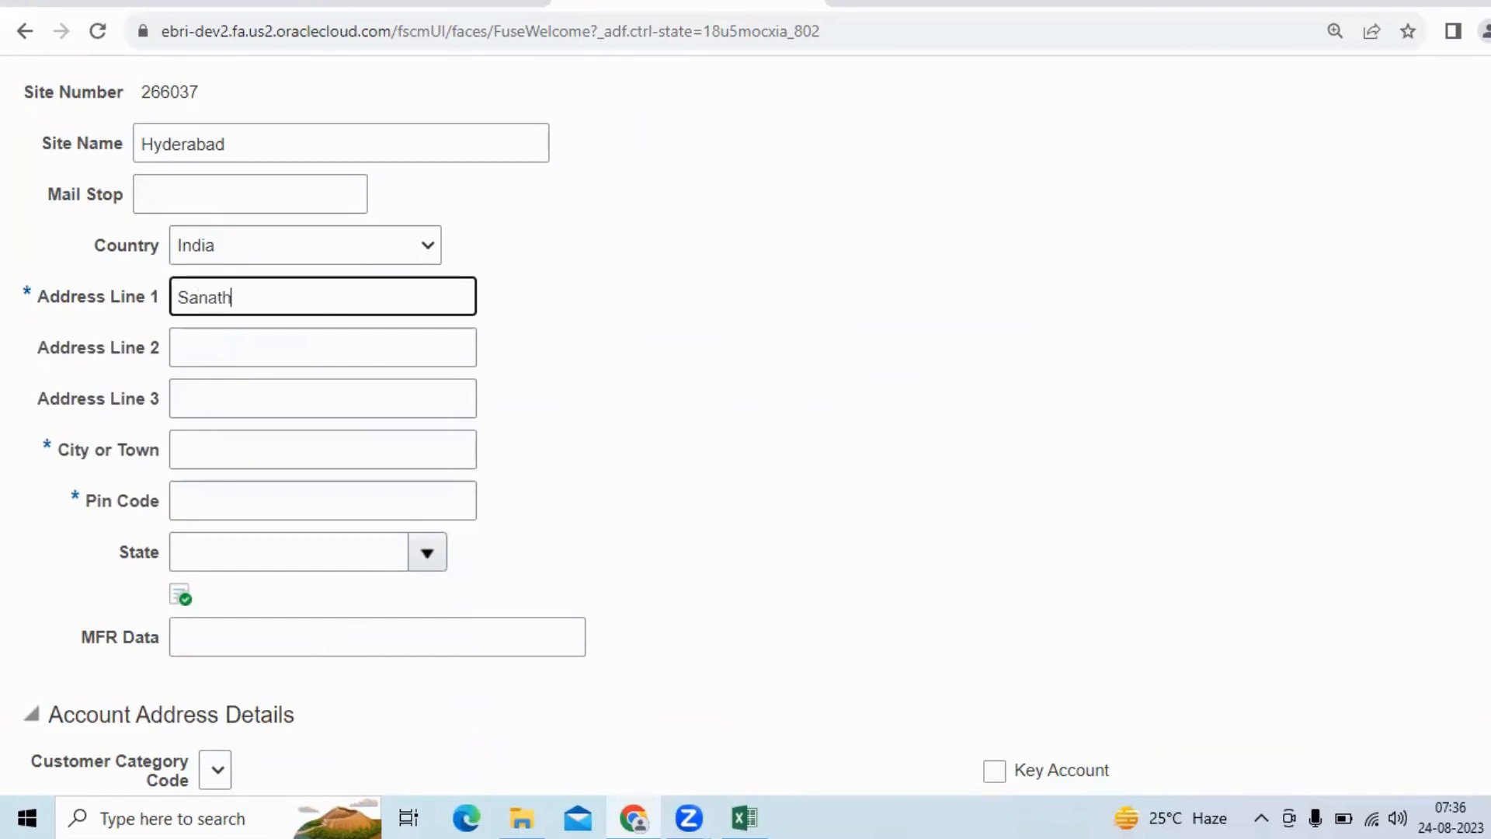
pyautogui.write(' Nagar Industrial Ar')
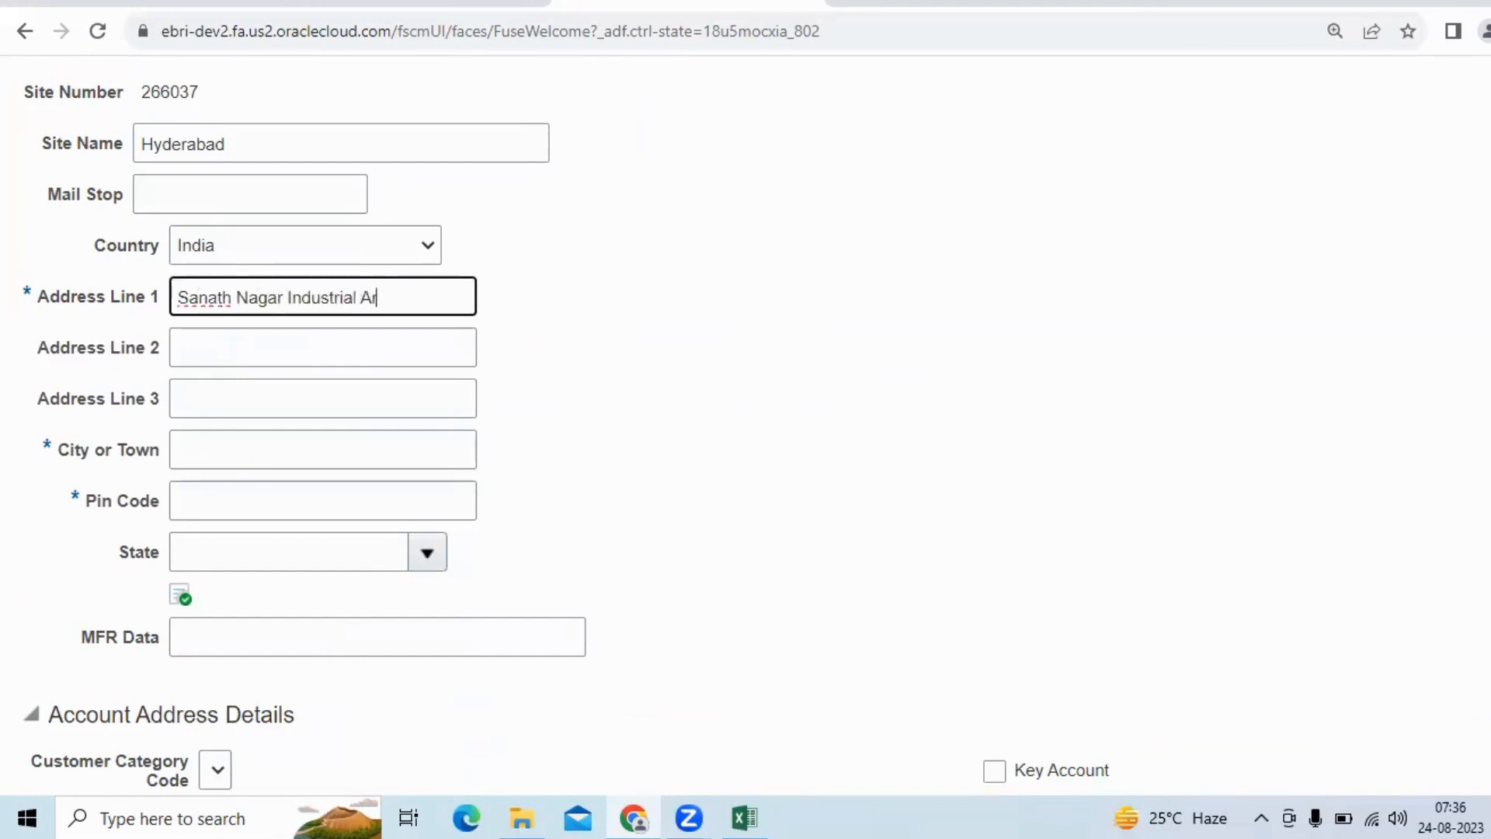
pyautogui.write('ea')
pyautogui.press('Tab')
pyautogui.write('sana')
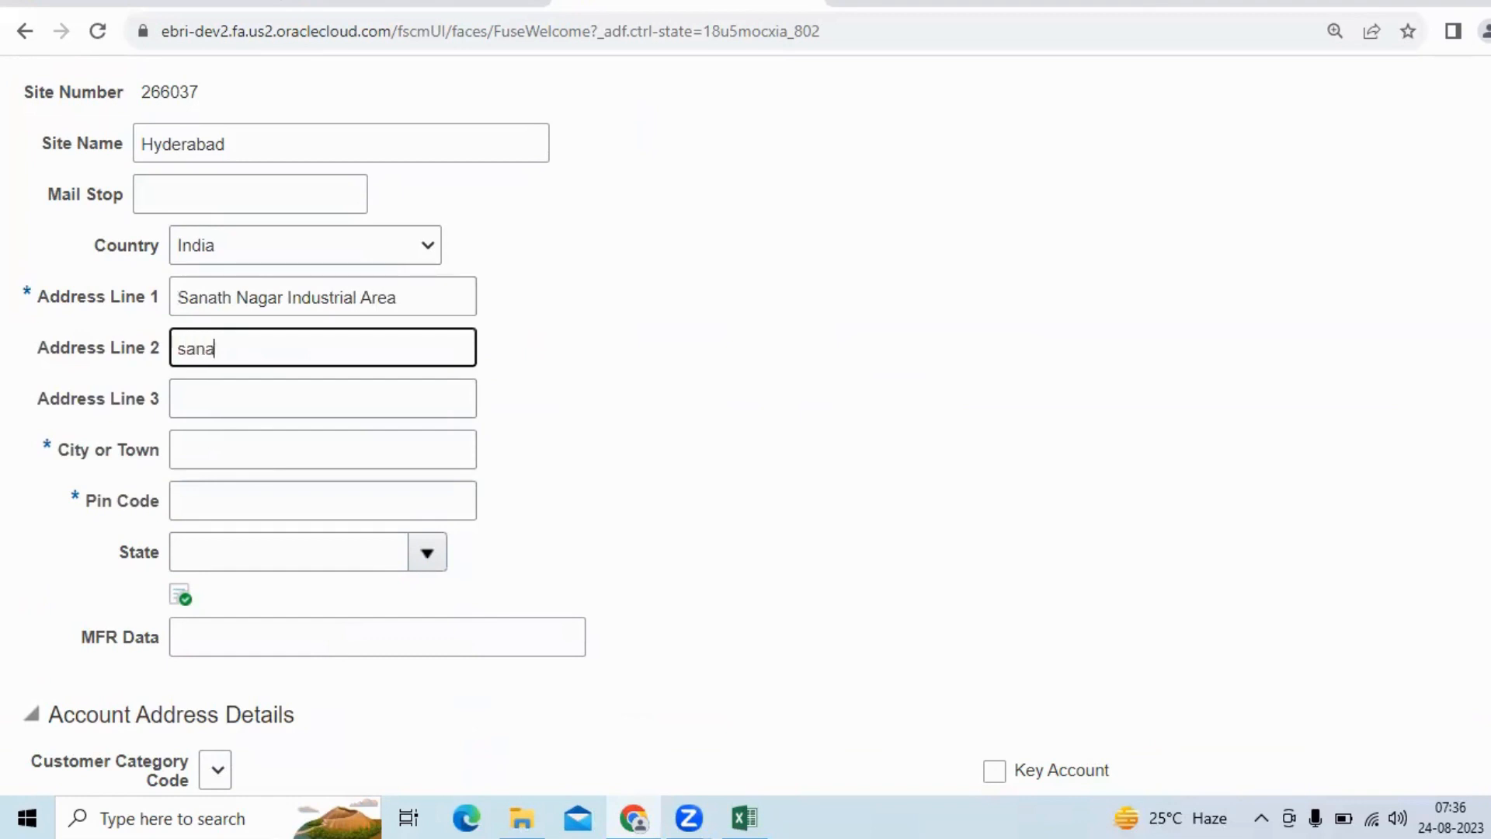
pyautogui.press('BackSpace')
pyautogui.press('BackSpace')
pyautogui.press('BackSpace')
pyautogui.press('BackSpace')
pyautogui.write('Sanath Nagar')
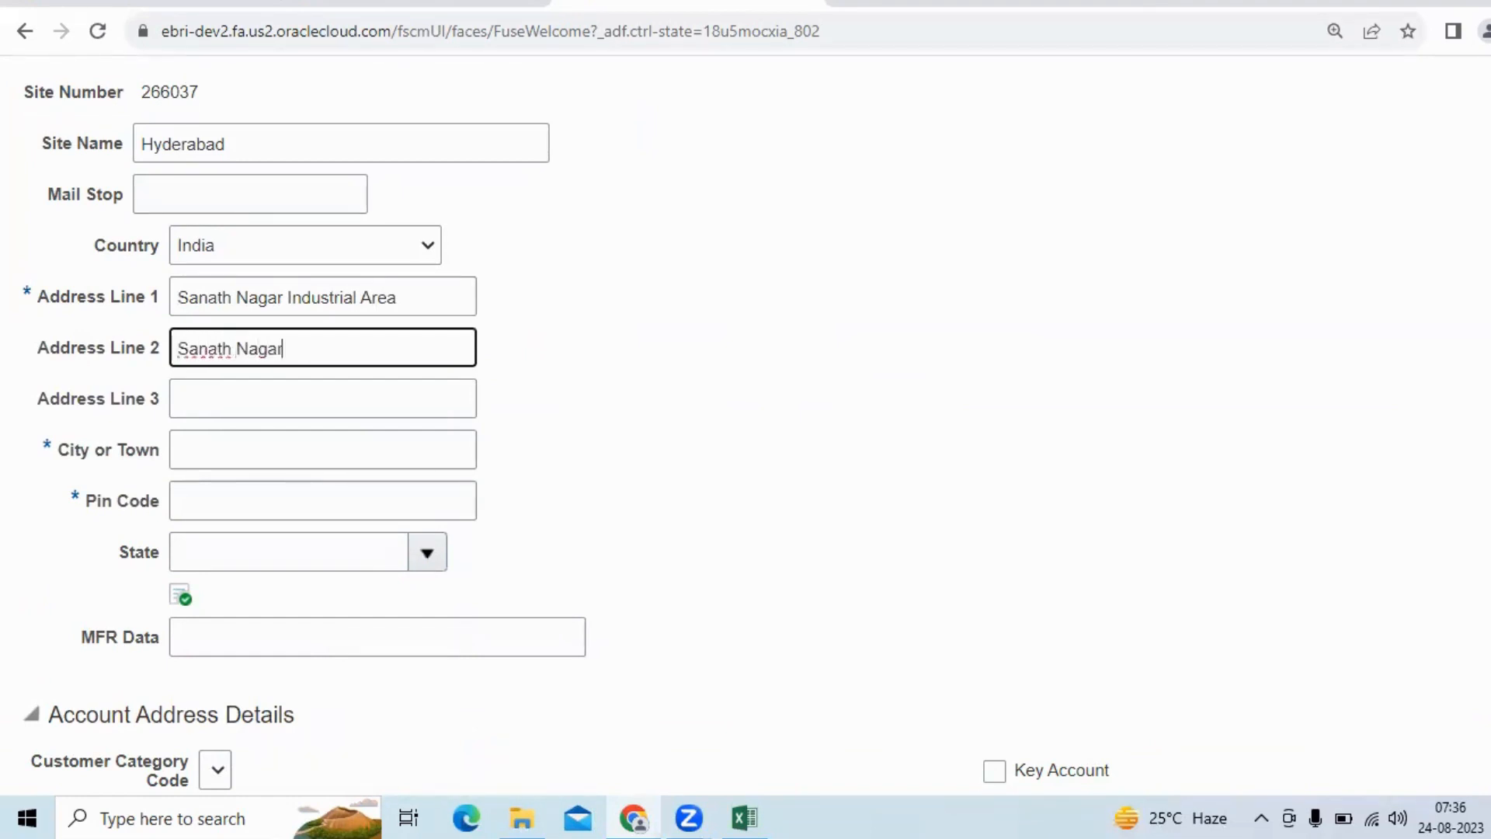
# - Complete the customer's address with its city, postal pin code and state, leaving address line 3 empty
pyautogui.press('Tab')
pyautogui.press('Tab')
pyautogui.write('Hydera')
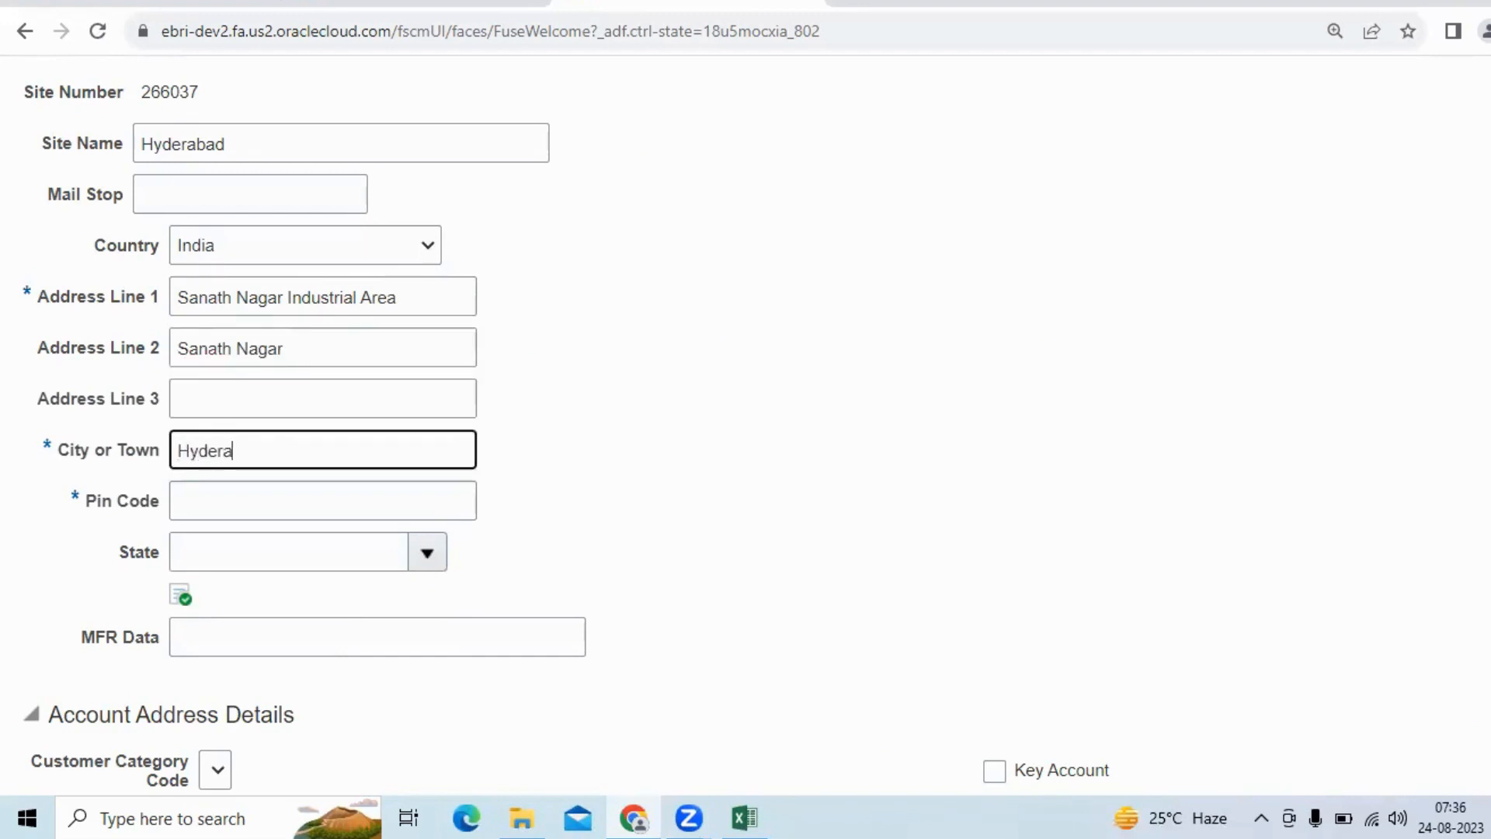
pyautogui.write('bad')
pyautogui.press('Tab')
pyautogui.write('5')
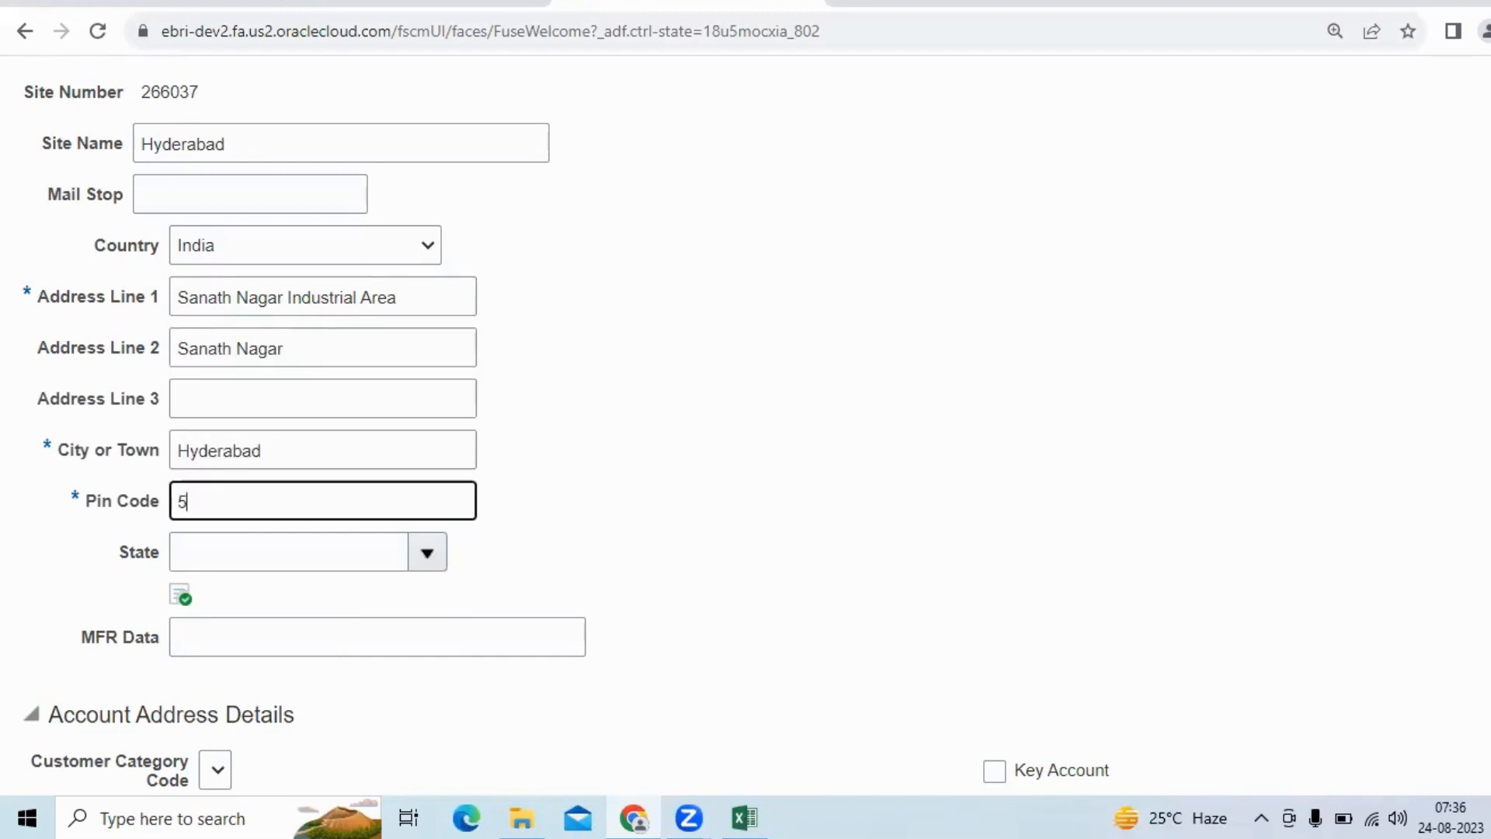
pyautogui.write('00018')
pyautogui.press('Tab')
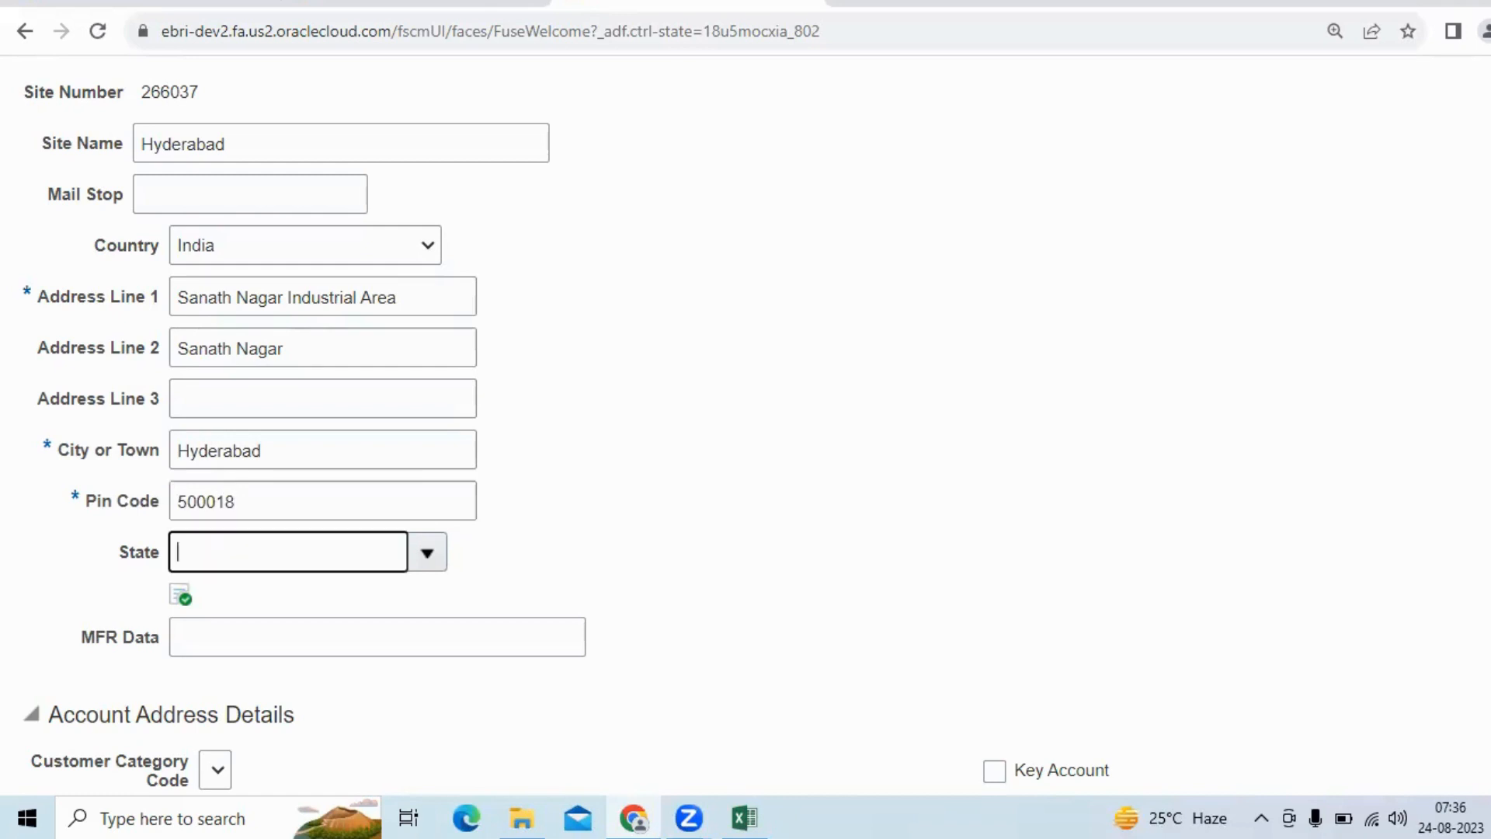
pyautogui.write('Telan')
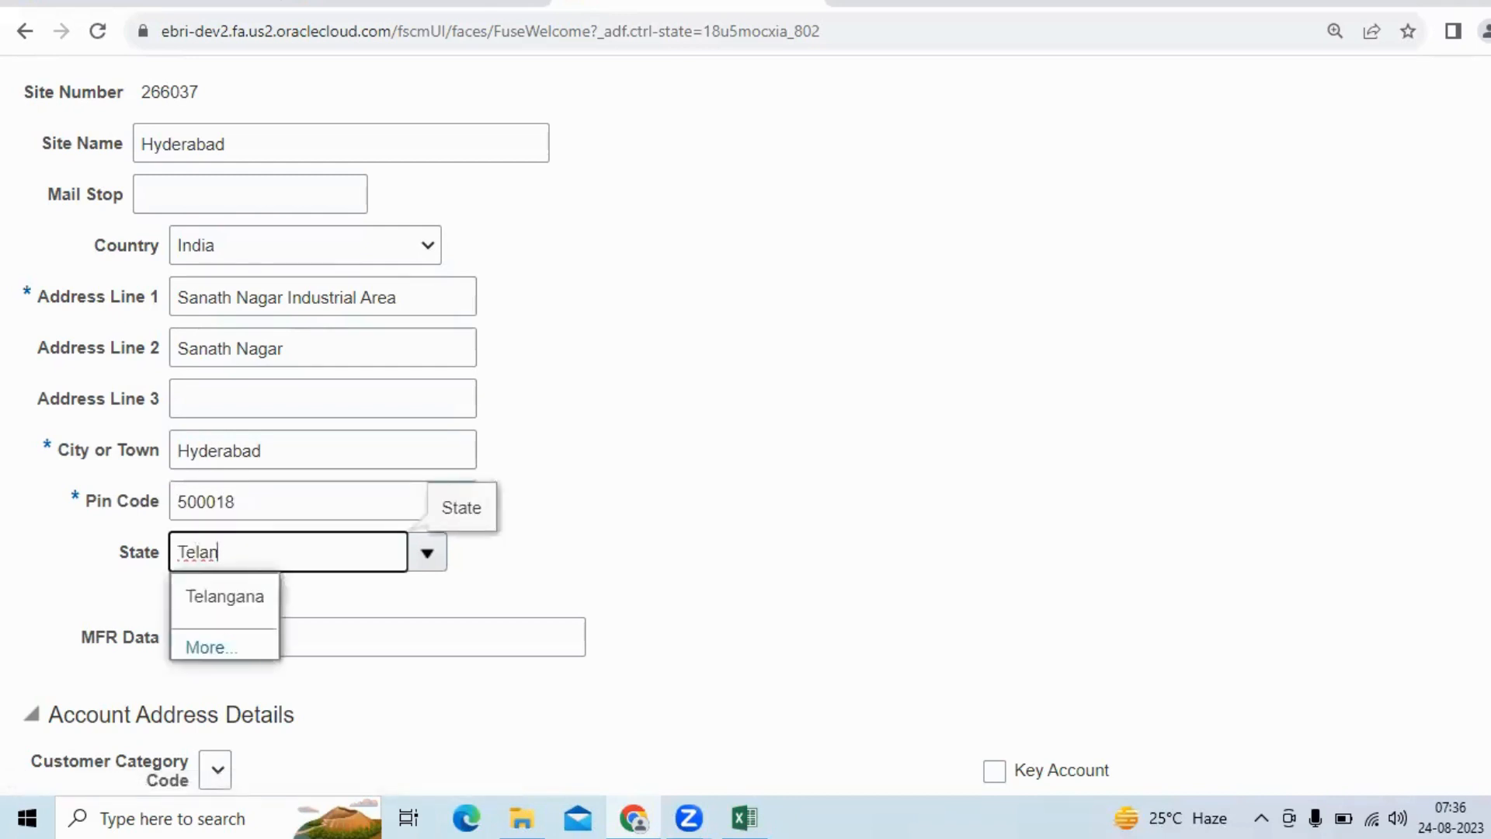
pyautogui.click(199, 596)
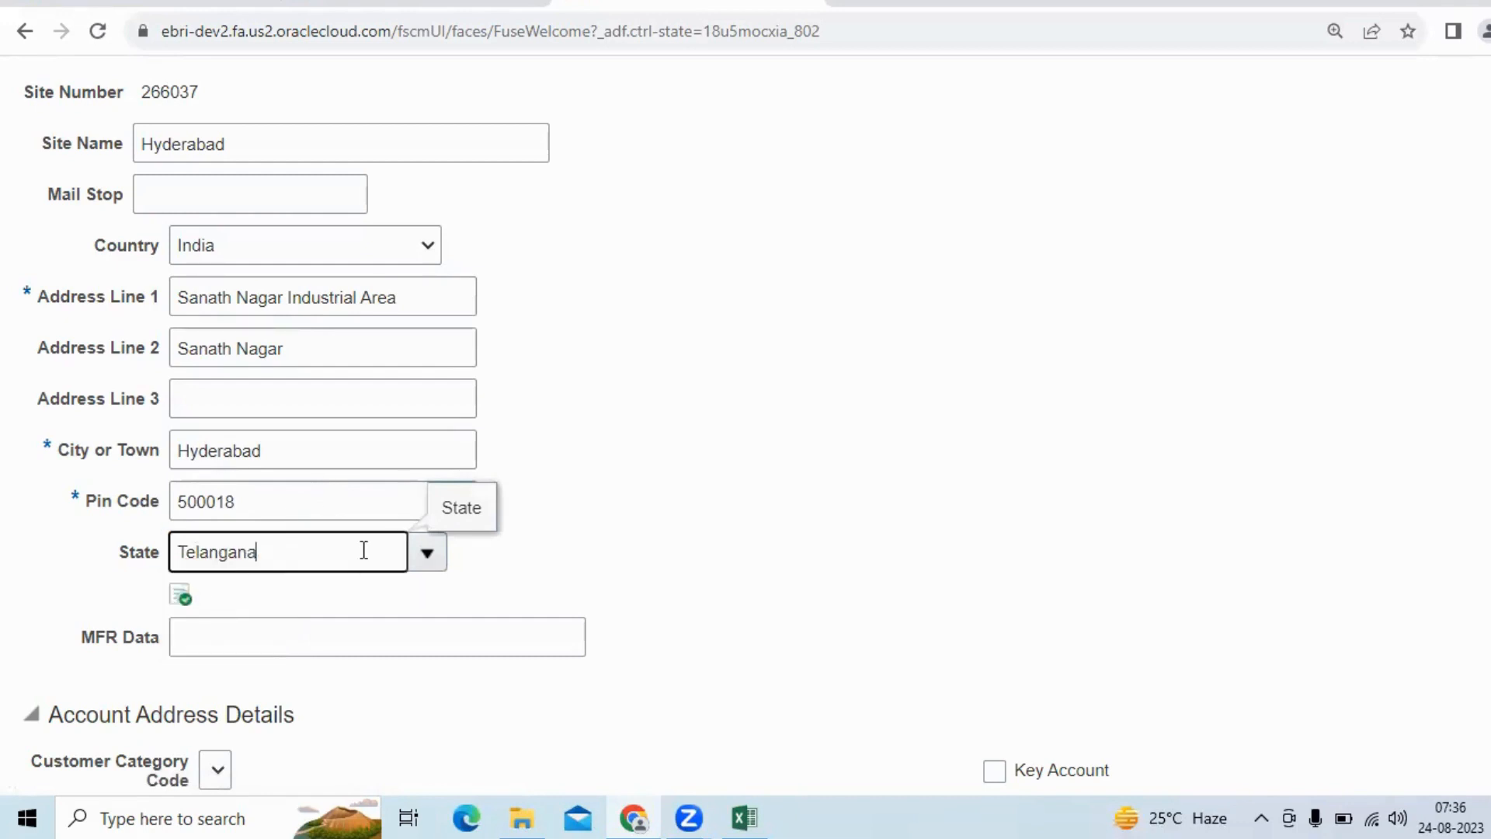
pyautogui.scroll(4, 395, 460)
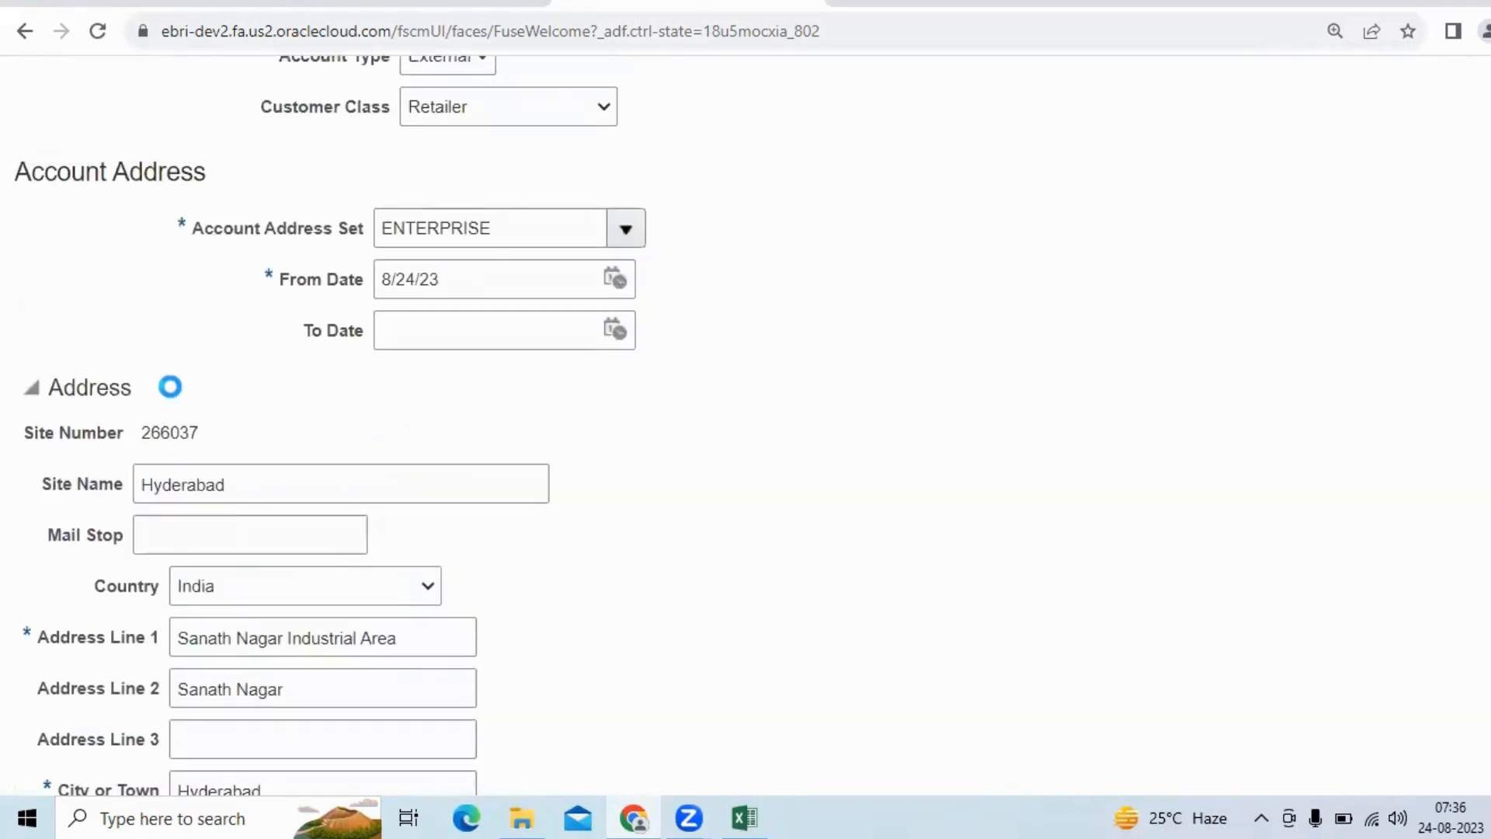
pyautogui.scroll(6, 434, 599)
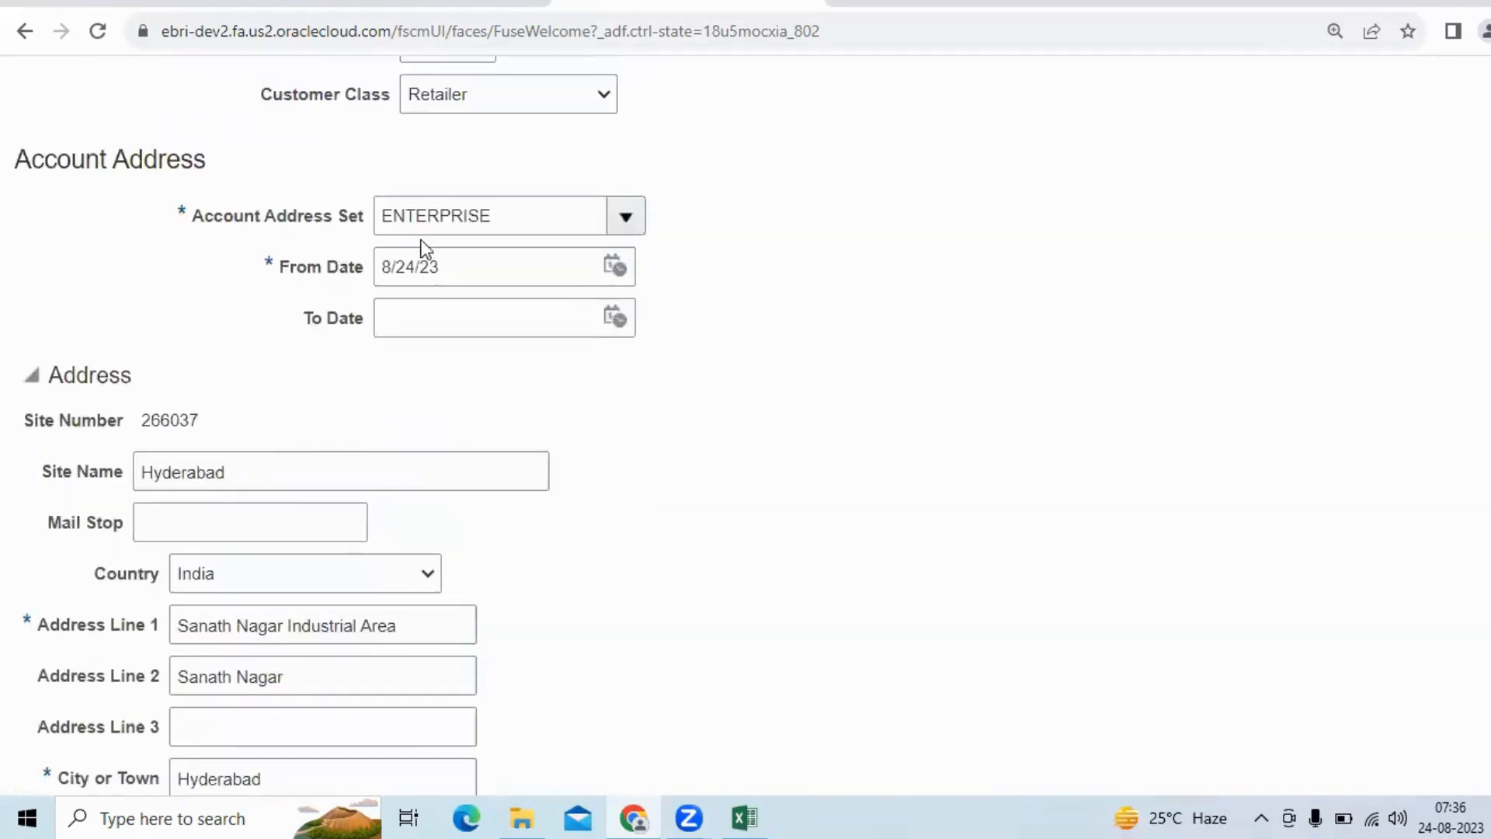
pyautogui.scroll(3, 497, 373)
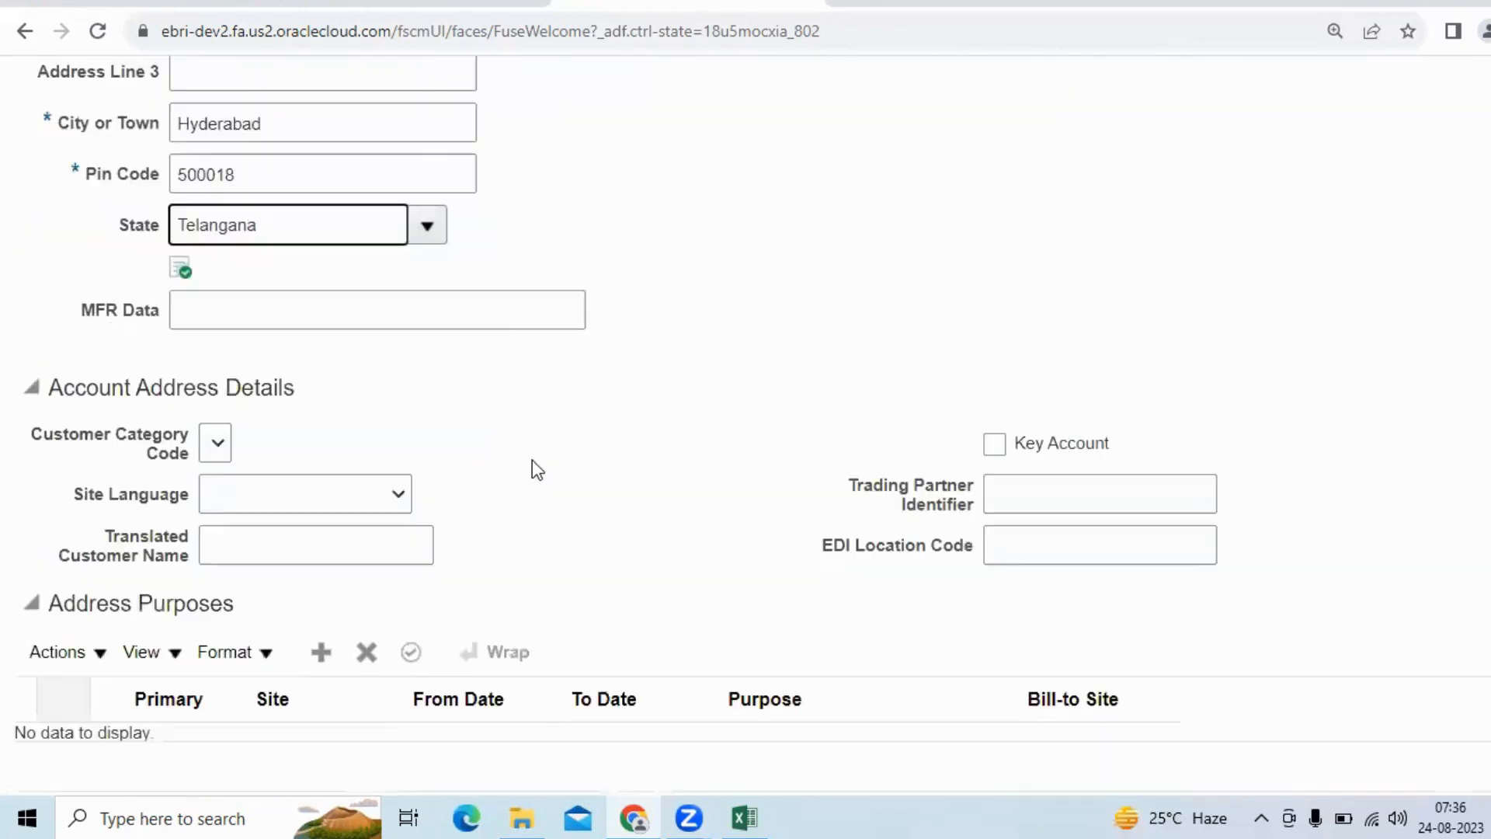
pyautogui.scroll(6, 639, 494)
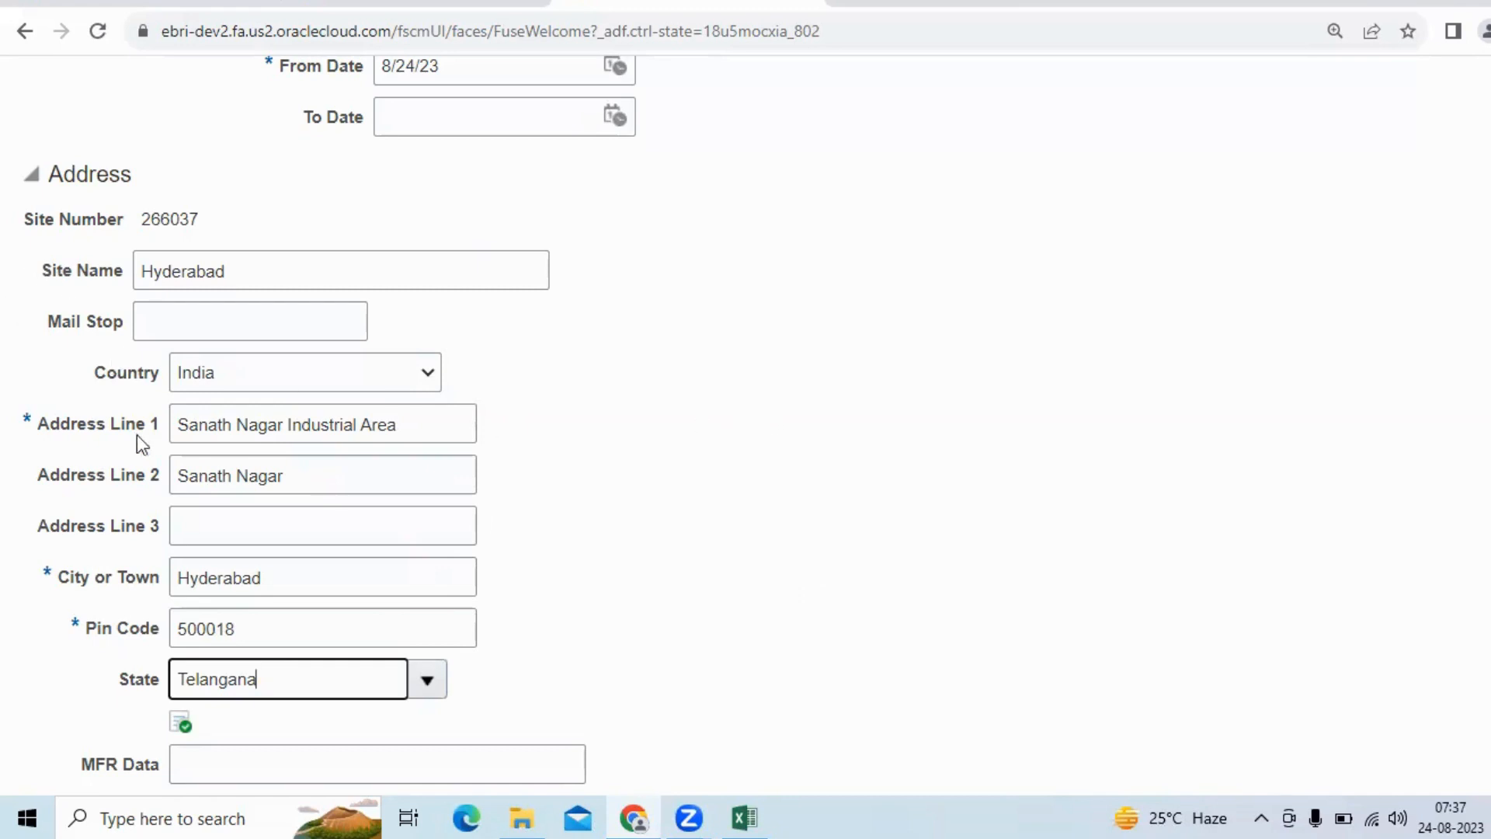
pyautogui.scroll(-1, 35, 441)
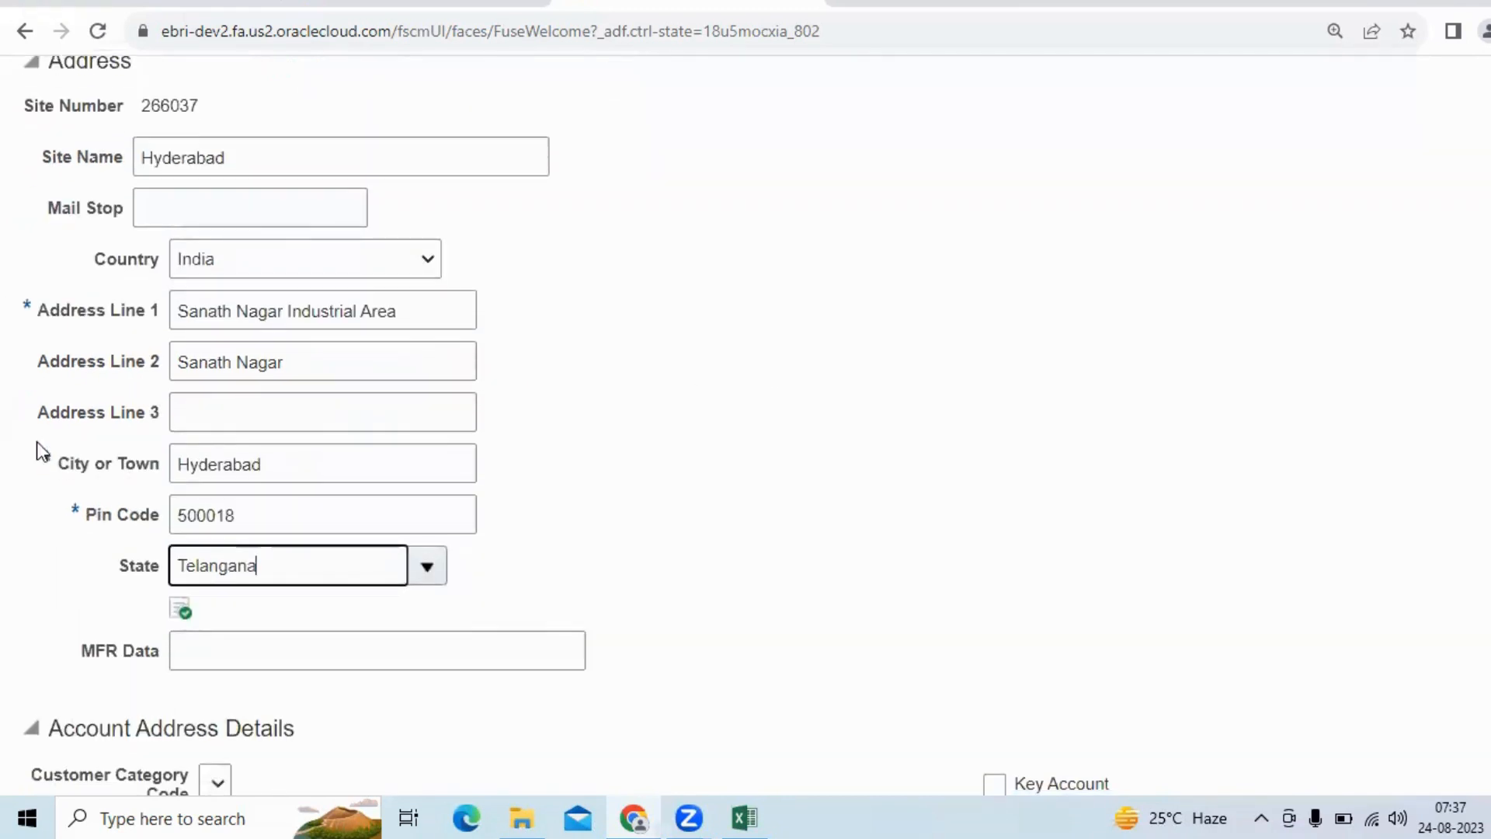
pyautogui.moveTo(36, 412); pyautogui.dragTo(166, 426)
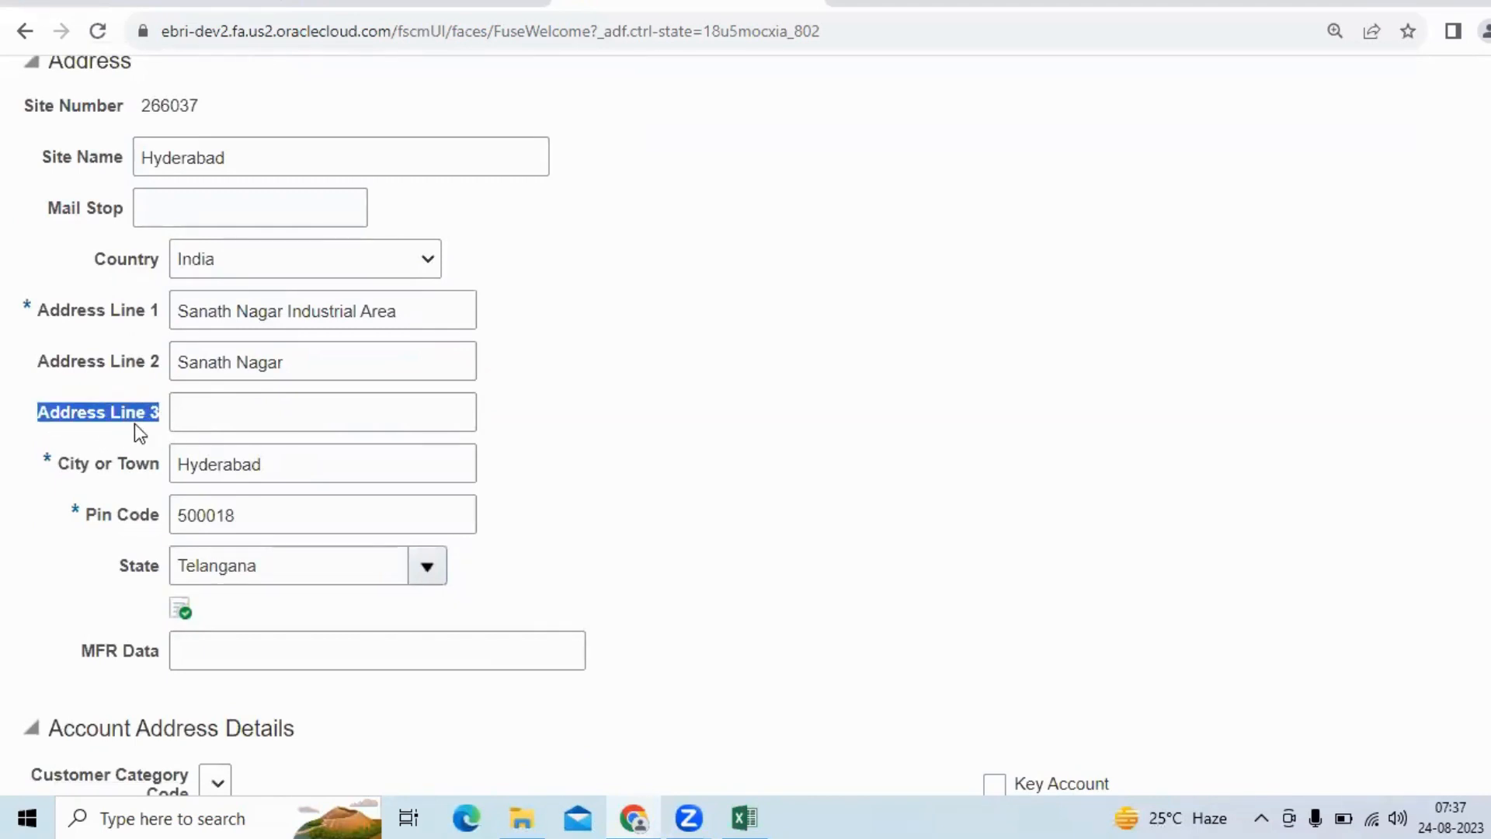
pyautogui.click(148, 423)
pyautogui.moveTo(156, 412); pyautogui.dragTo(41, 409)
pyautogui.click(205, 361)
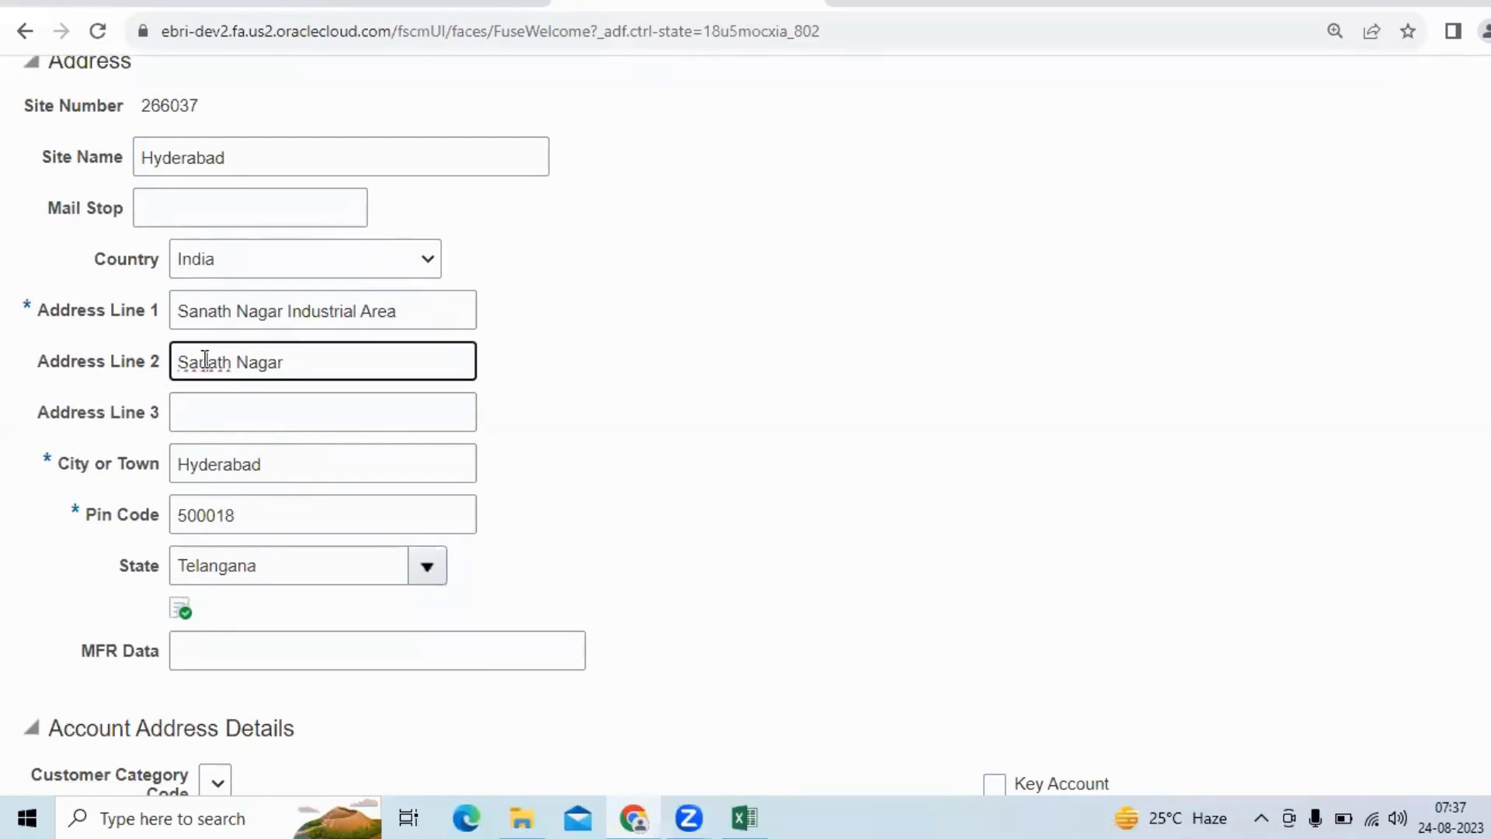
pyautogui.click(207, 403)
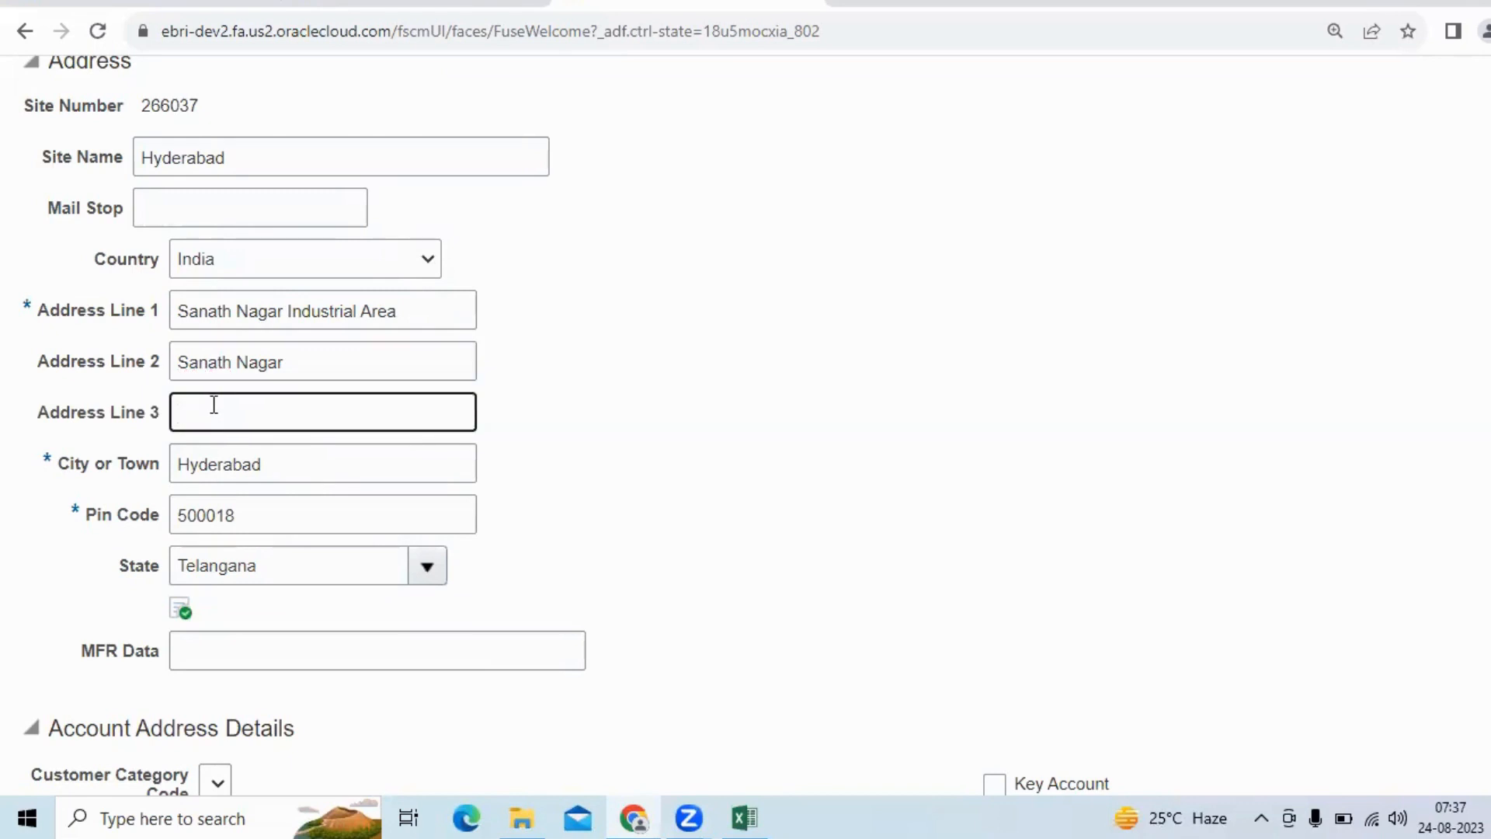
# - Add an address purpose row to the account address and set its purpose to Ship to
pyautogui.scroll(-4, 220, 411)
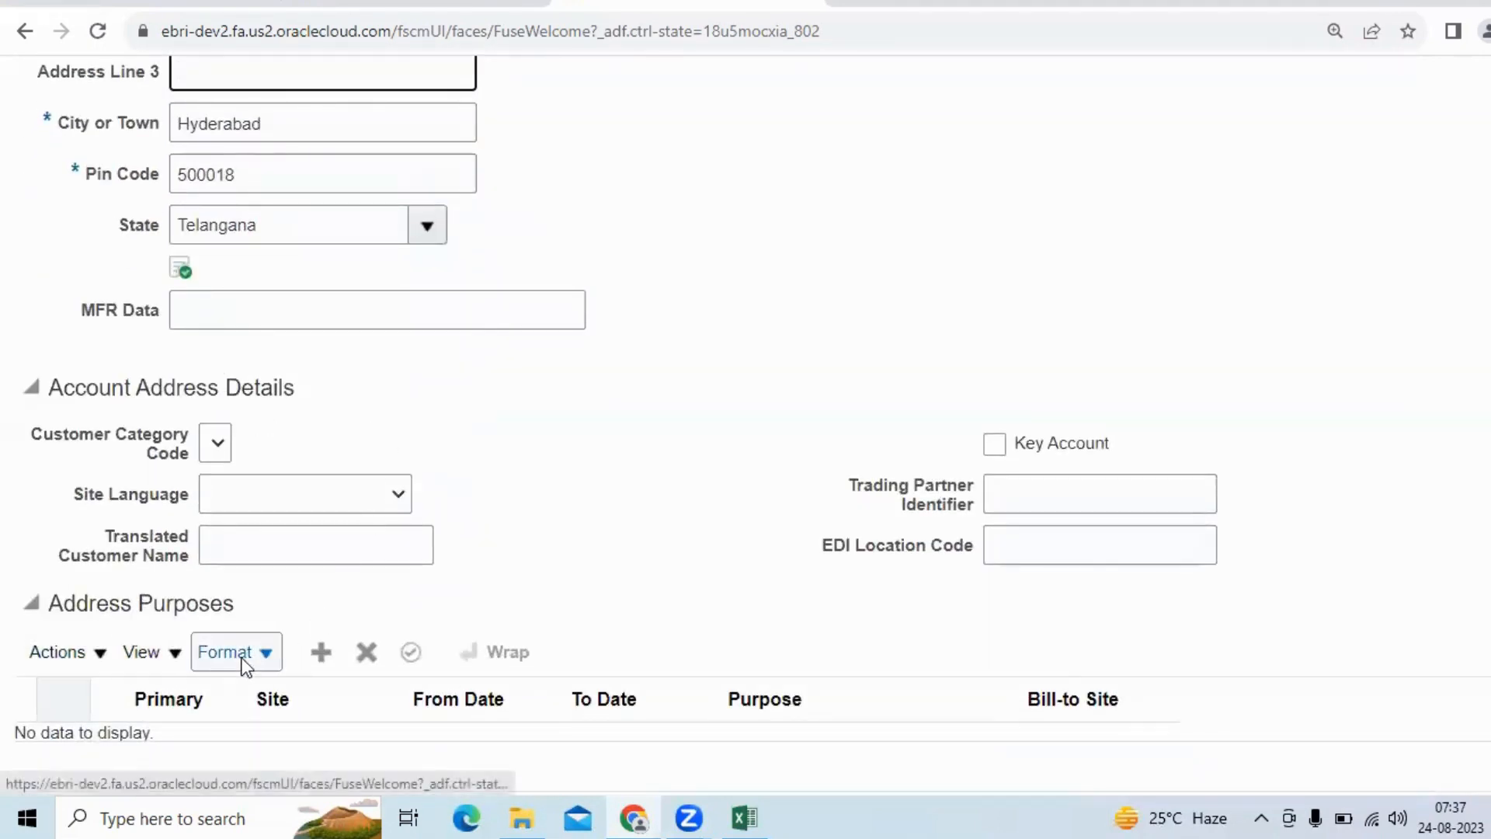
pyautogui.click(109, 653)
pyautogui.click(172, 654)
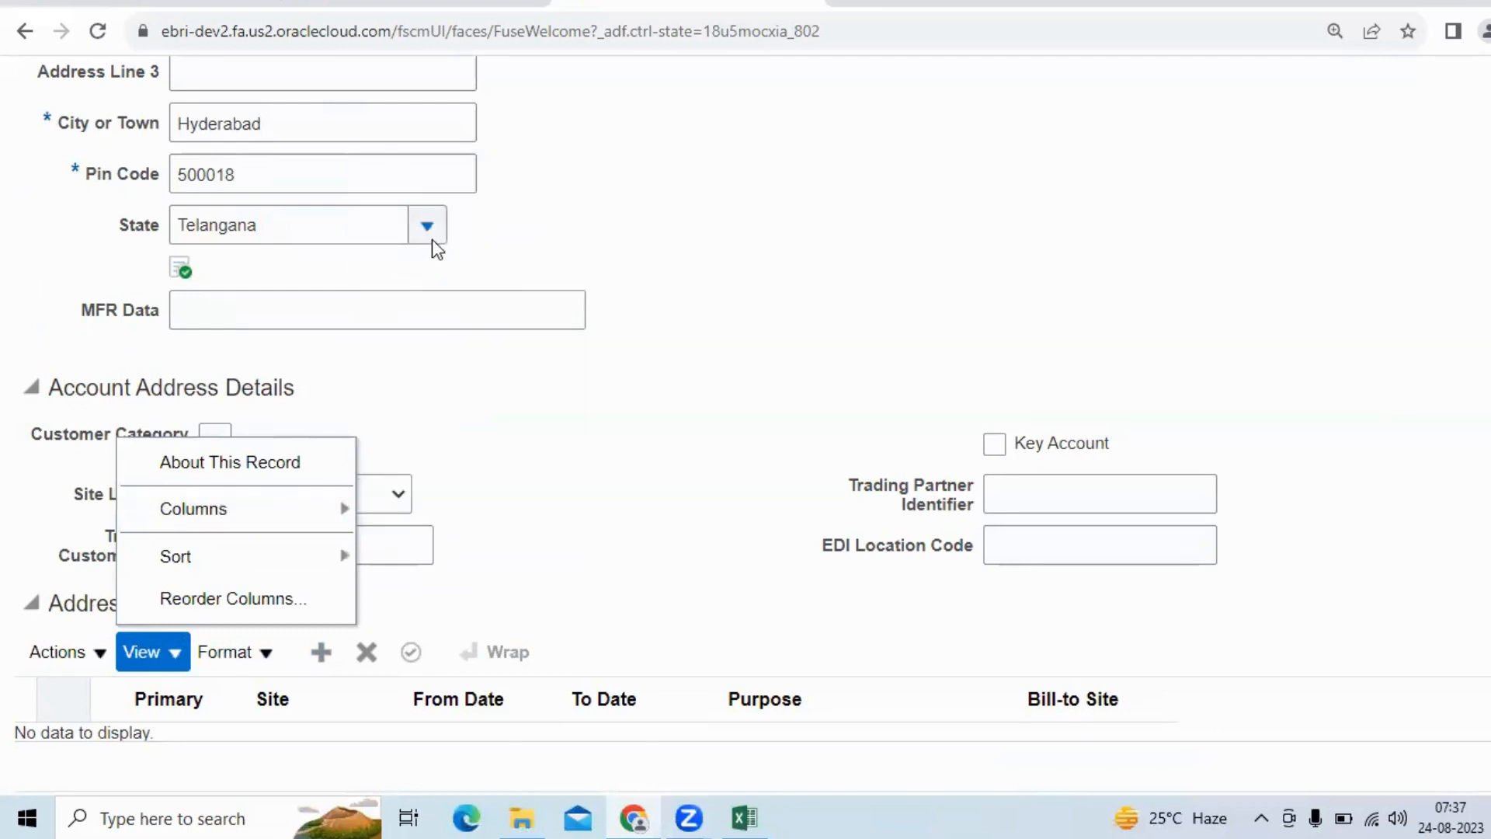
pyautogui.click(557, 523)
pyautogui.click(314, 650)
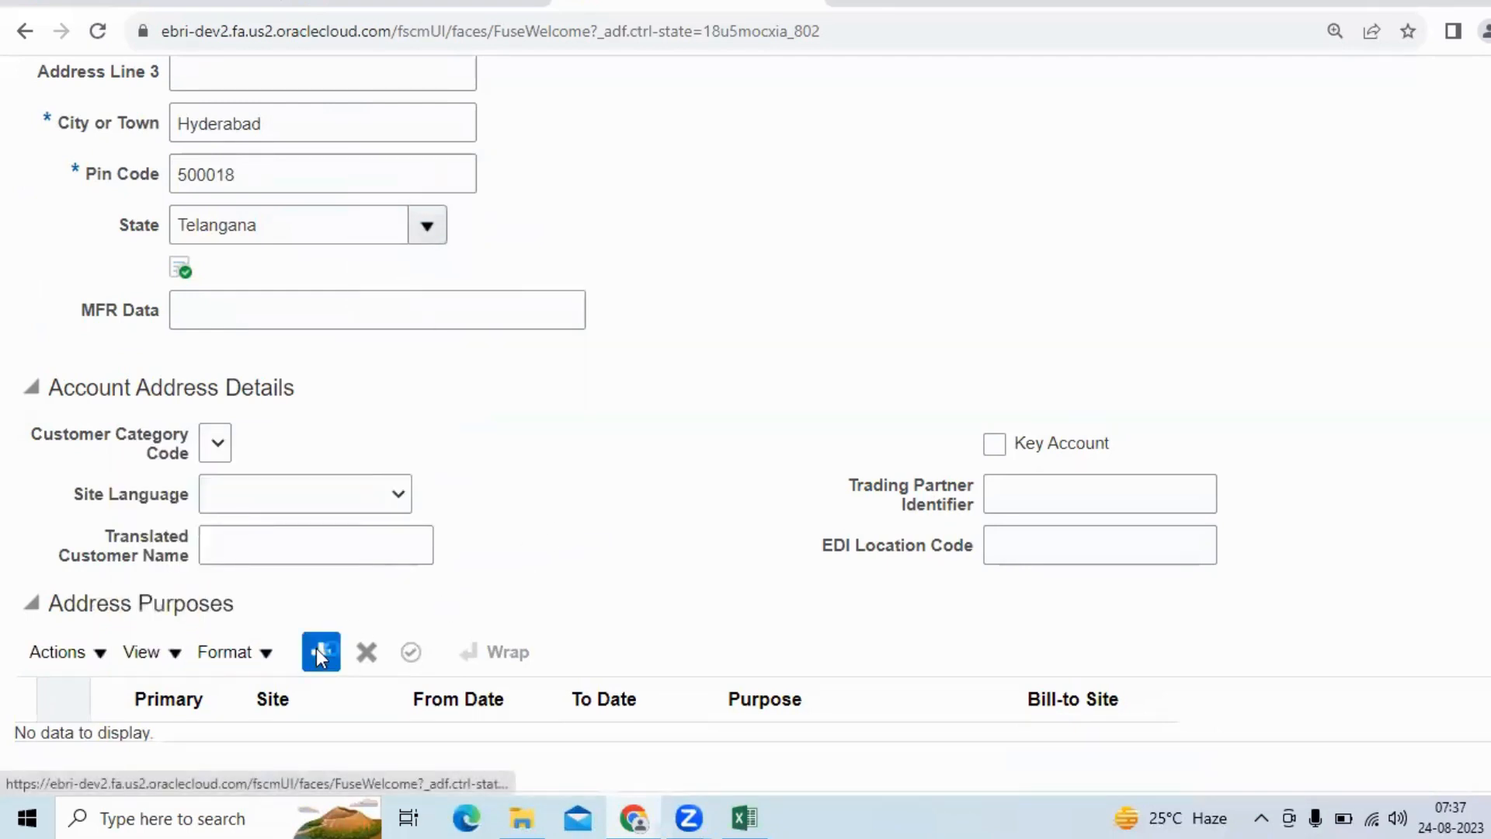
pyautogui.scroll(-1, 534, 497)
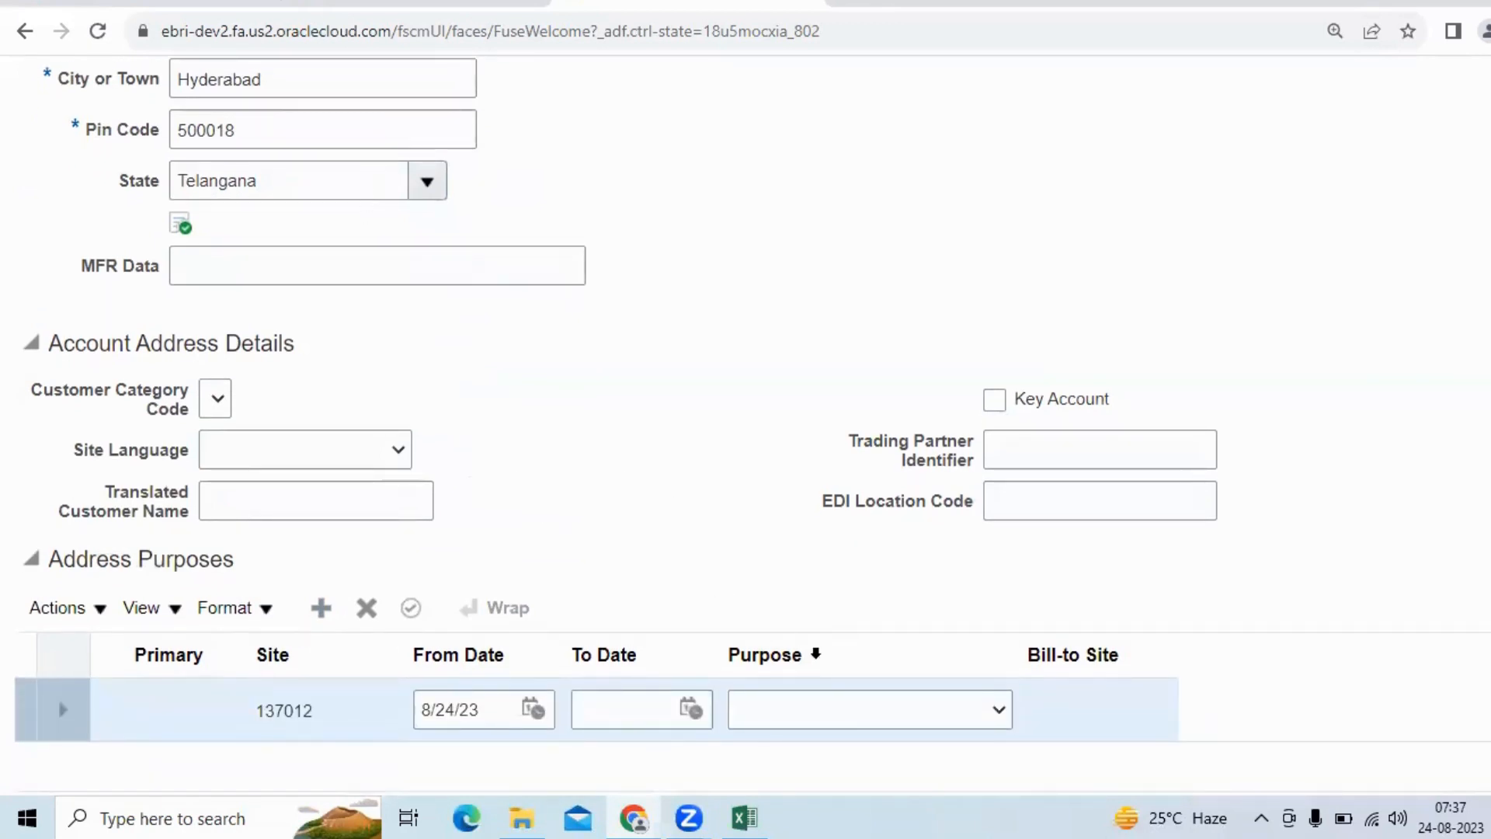
pyautogui.click(824, 716)
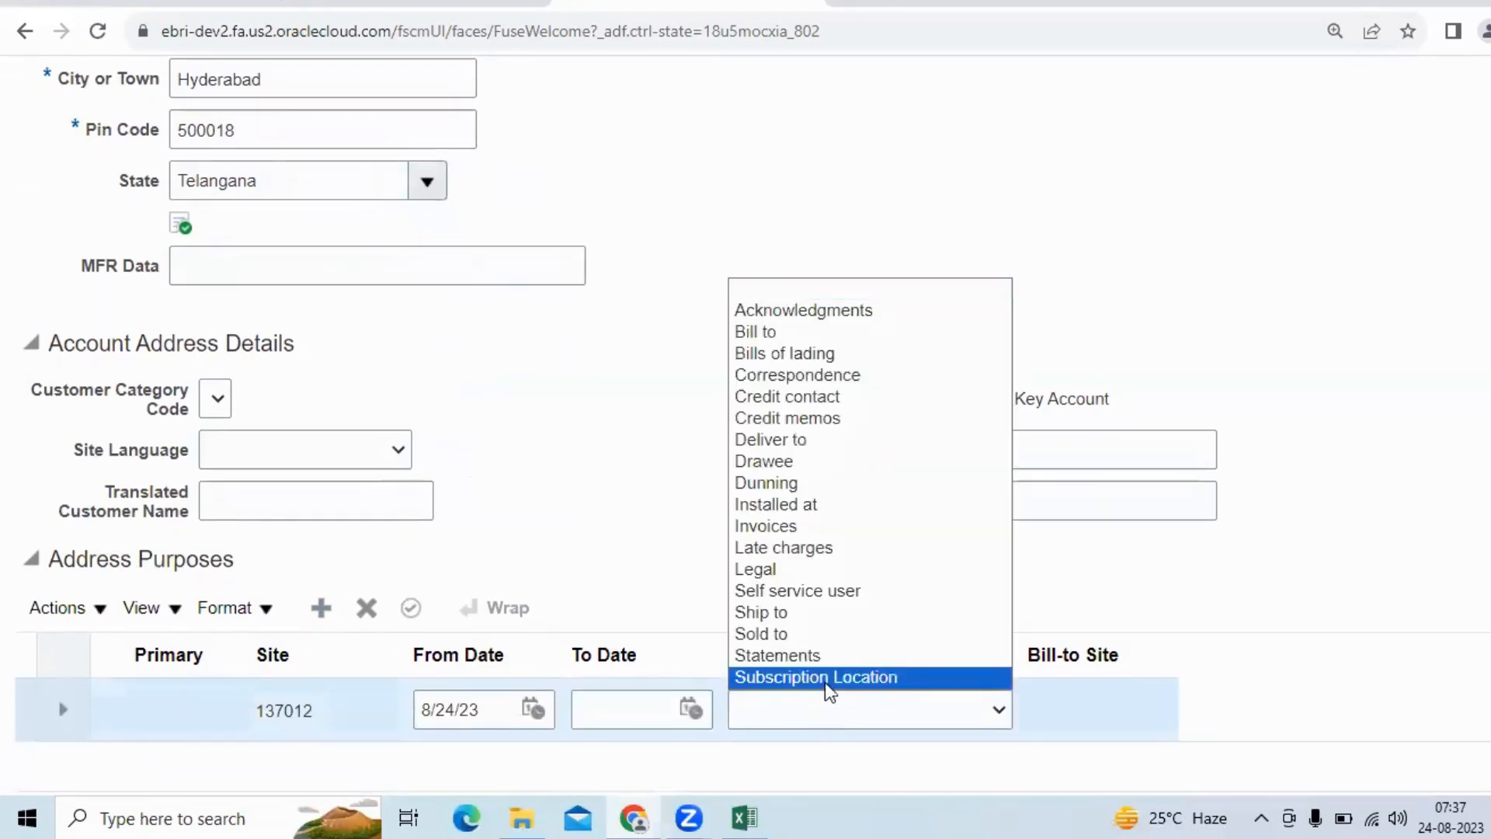
pyautogui.click(825, 615)
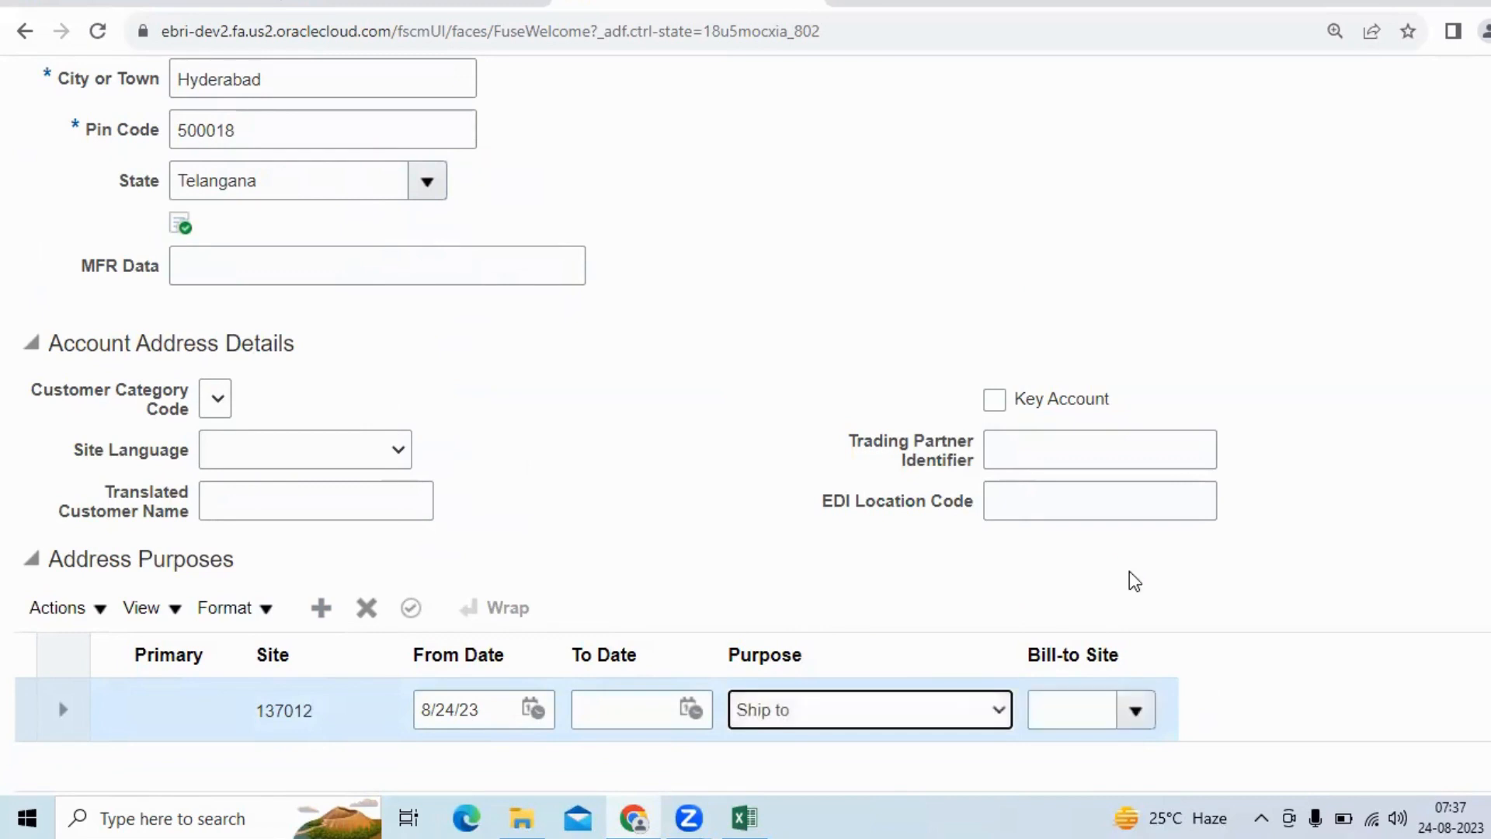
# - Add a second address purpose row and set its purpose to Bill to
pyautogui.click(319, 607)
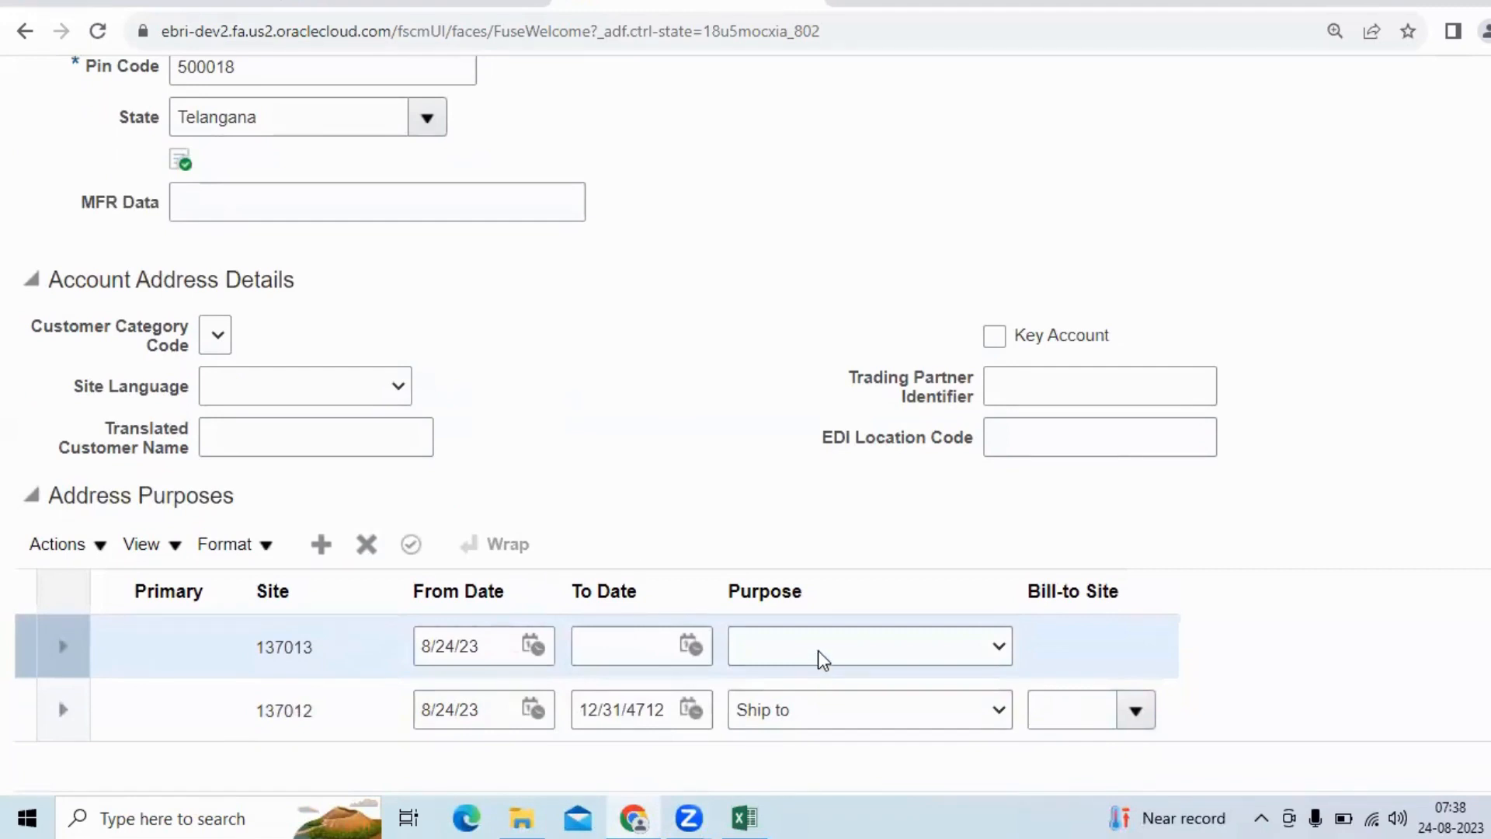
pyautogui.click(818, 650)
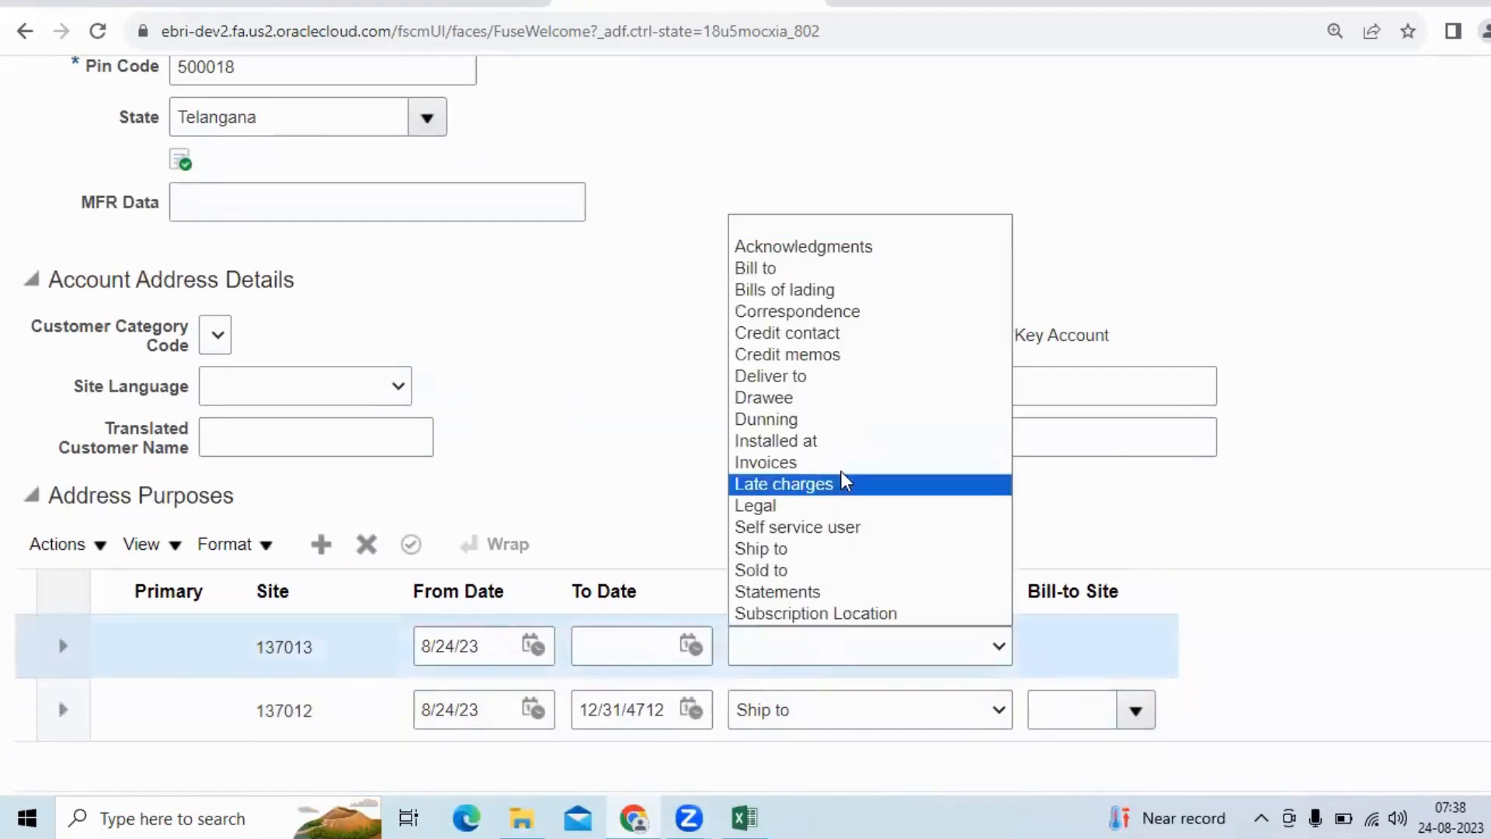
pyautogui.click(859, 268)
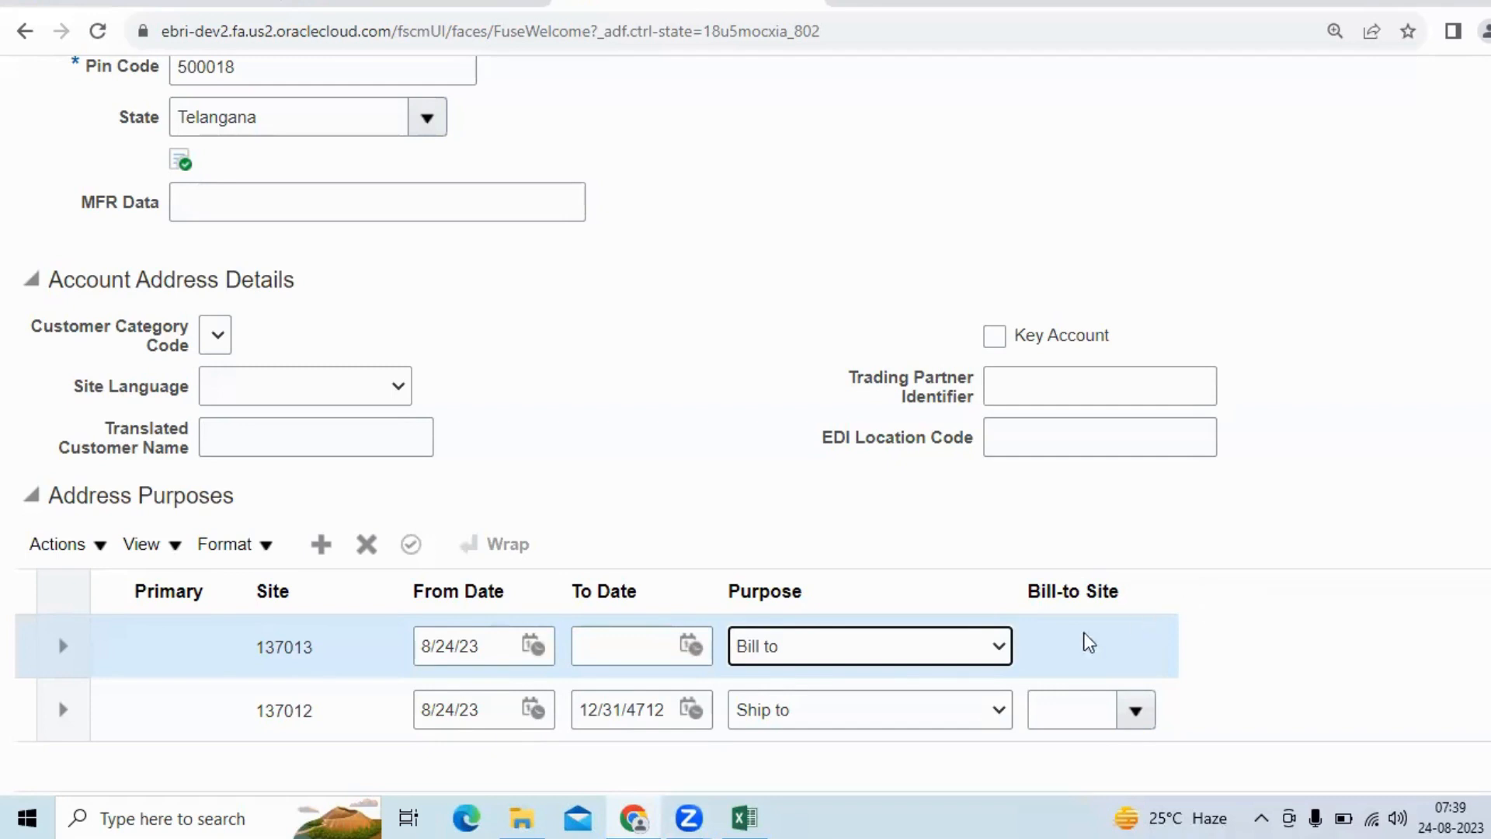
pyautogui.click(800, 651)
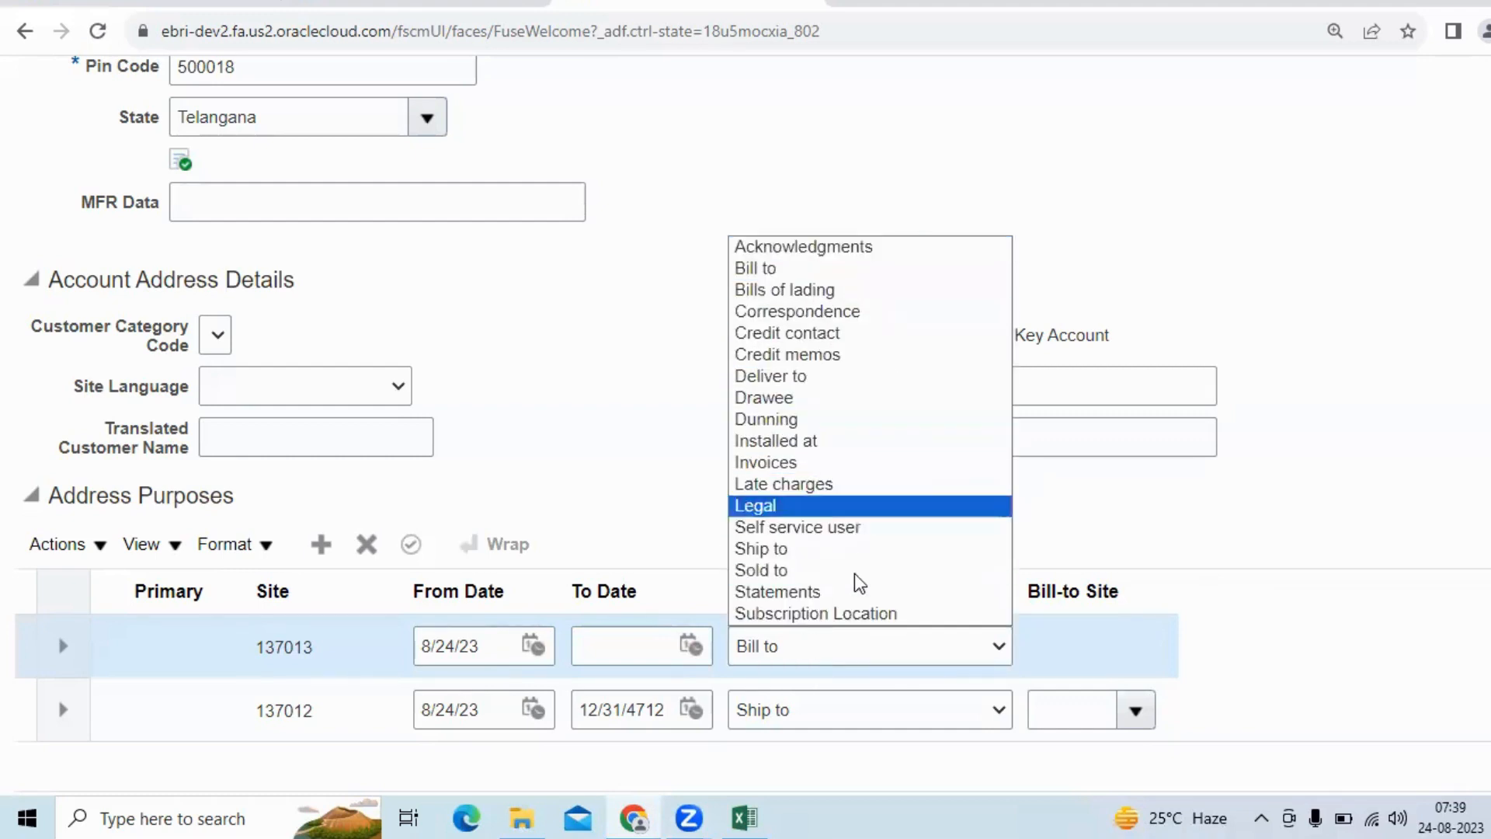
pyautogui.click(1295, 542)
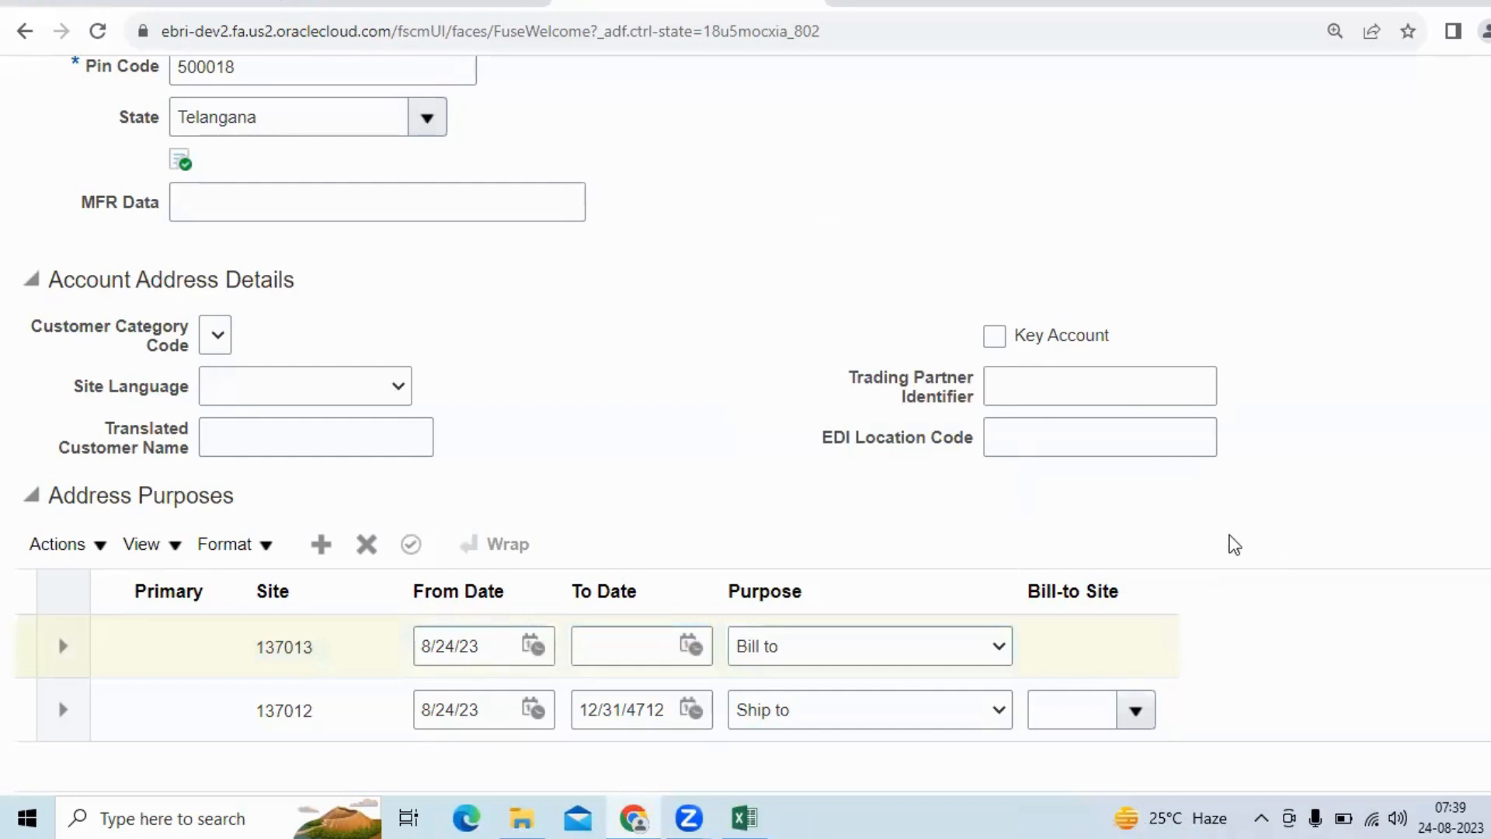
# - Review the completed customer form, then save and close the new organization customer
pyautogui.scroll(9, 1236, 548)
pyautogui.scroll(-9, 1236, 549)
pyautogui.scroll(15, 901, 458)
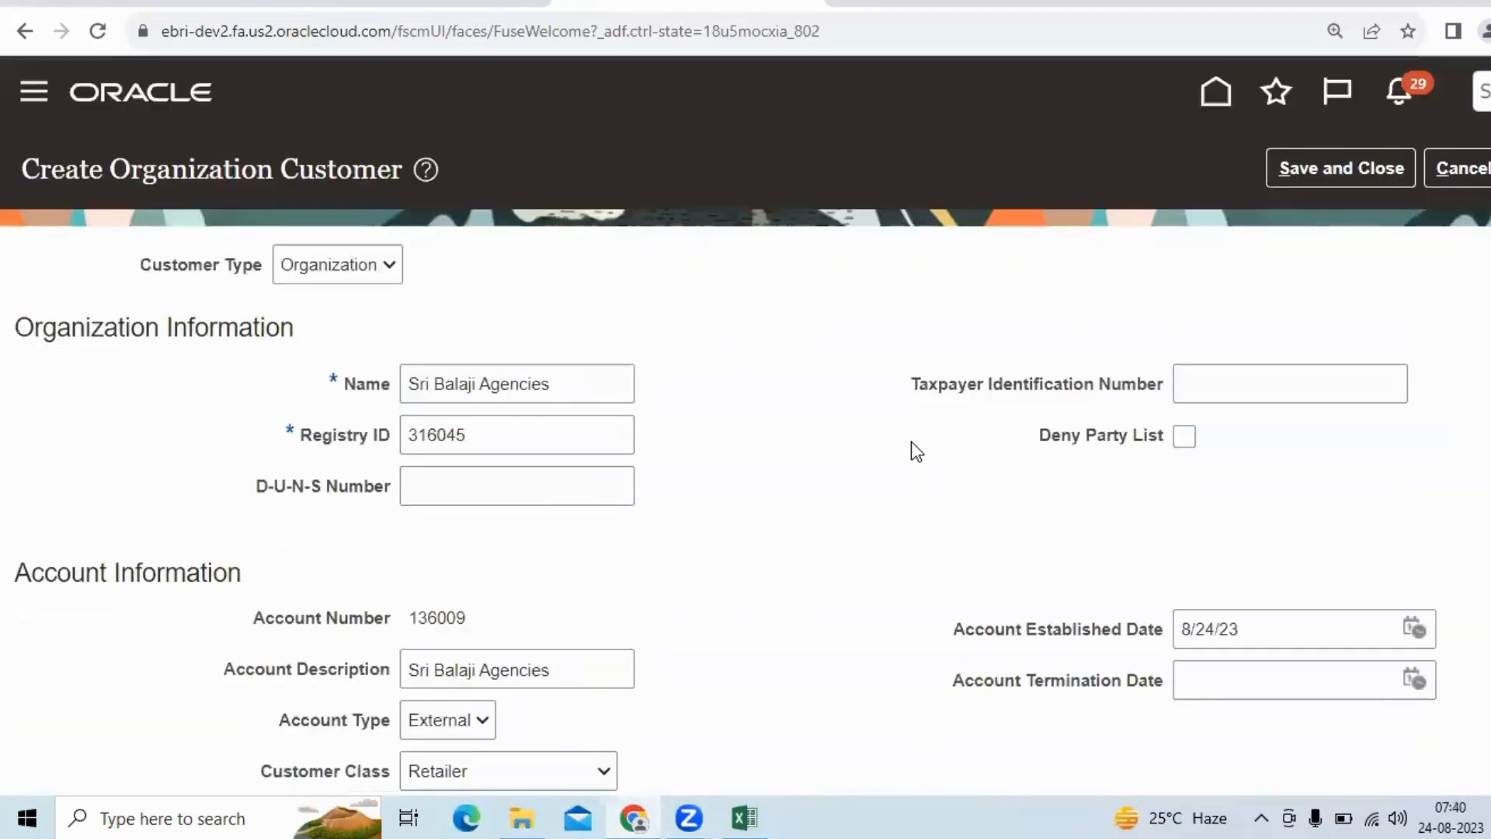
pyautogui.click(1355, 168)
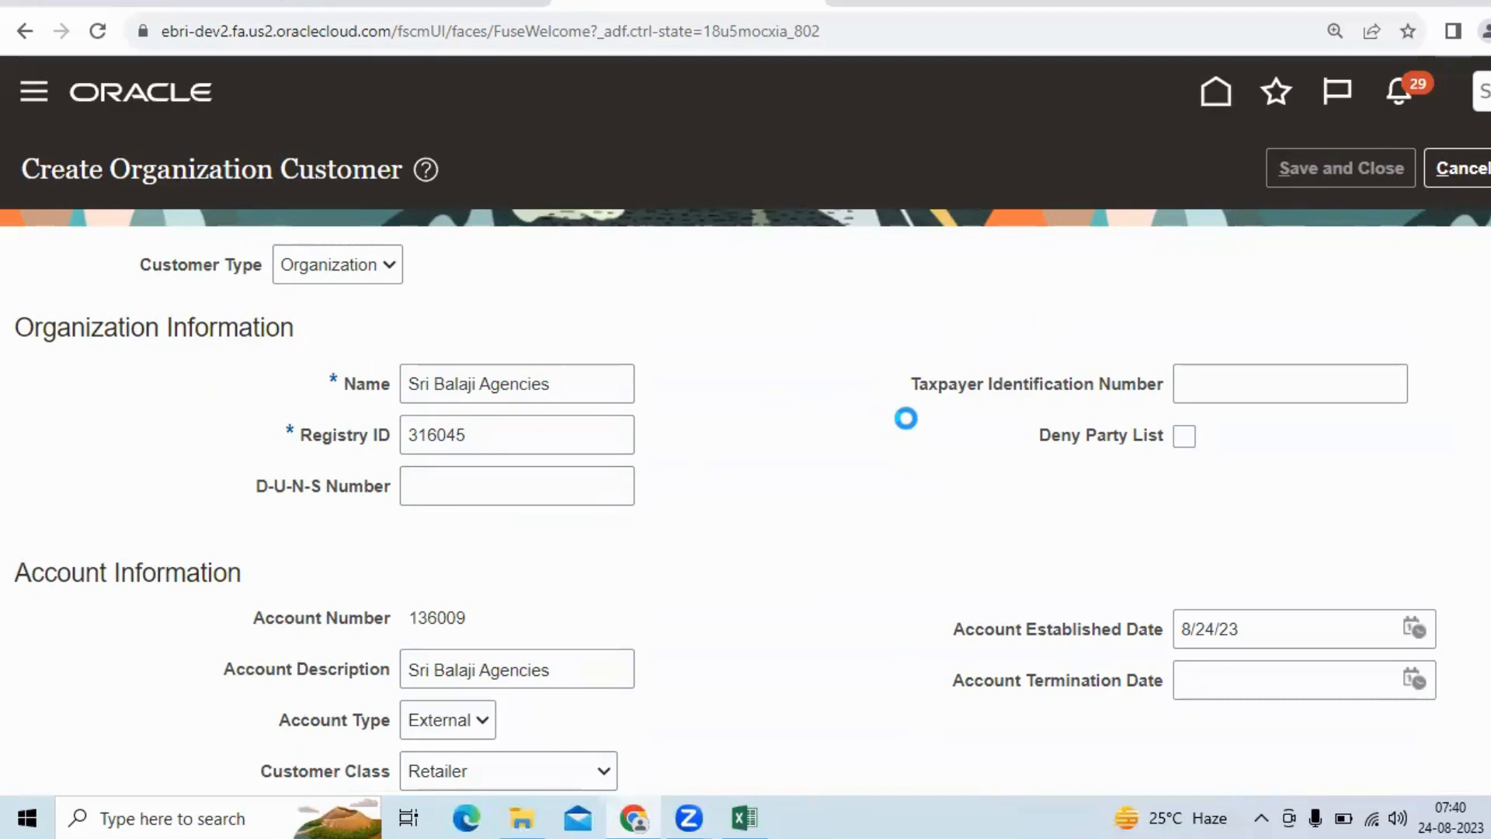
pyautogui.scroll(-3, 895, 423)
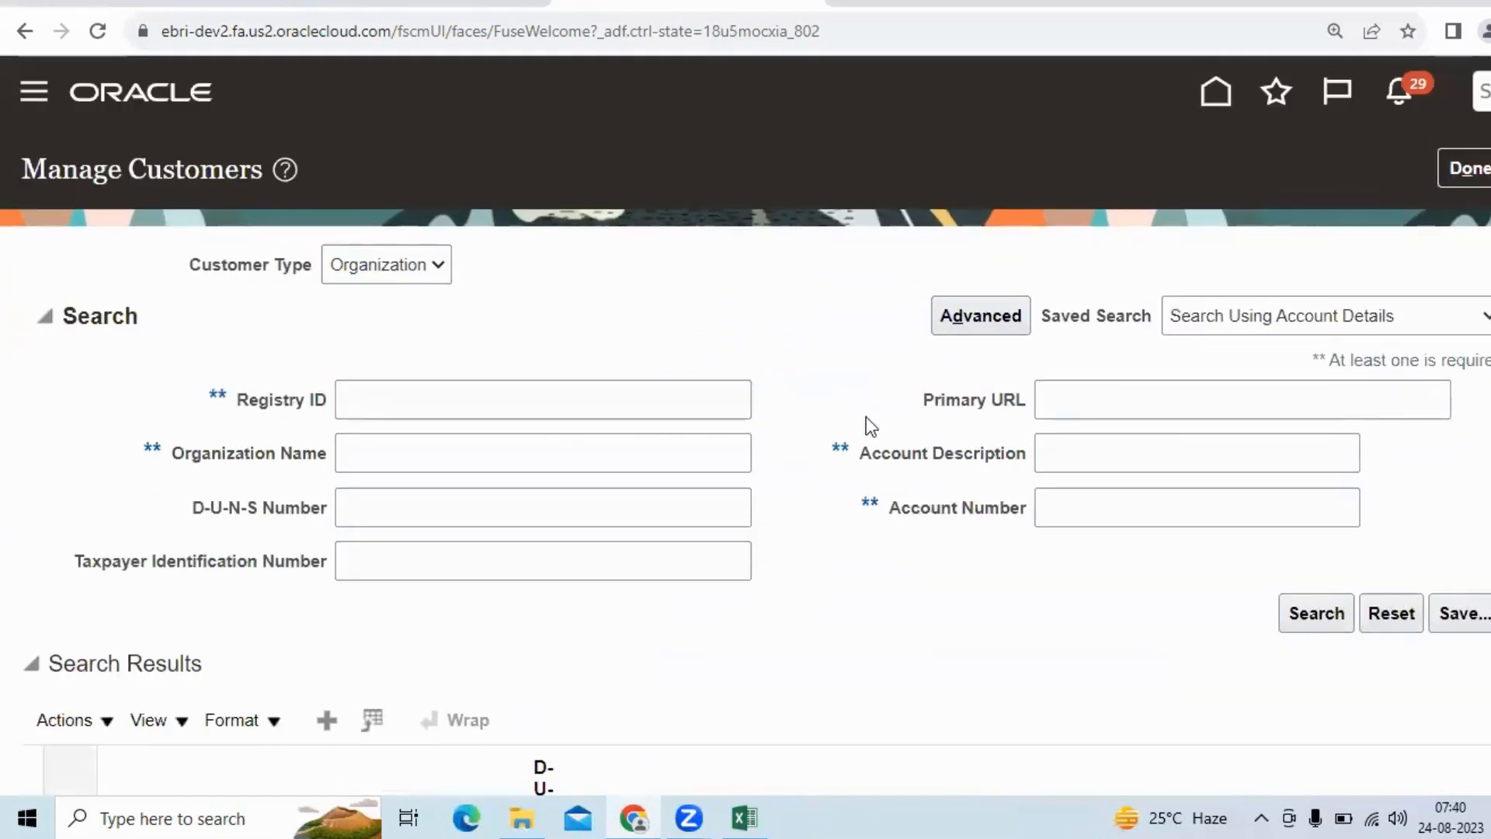
# - Search the organization customers for the organization name Sri
pyautogui.click(382, 451)
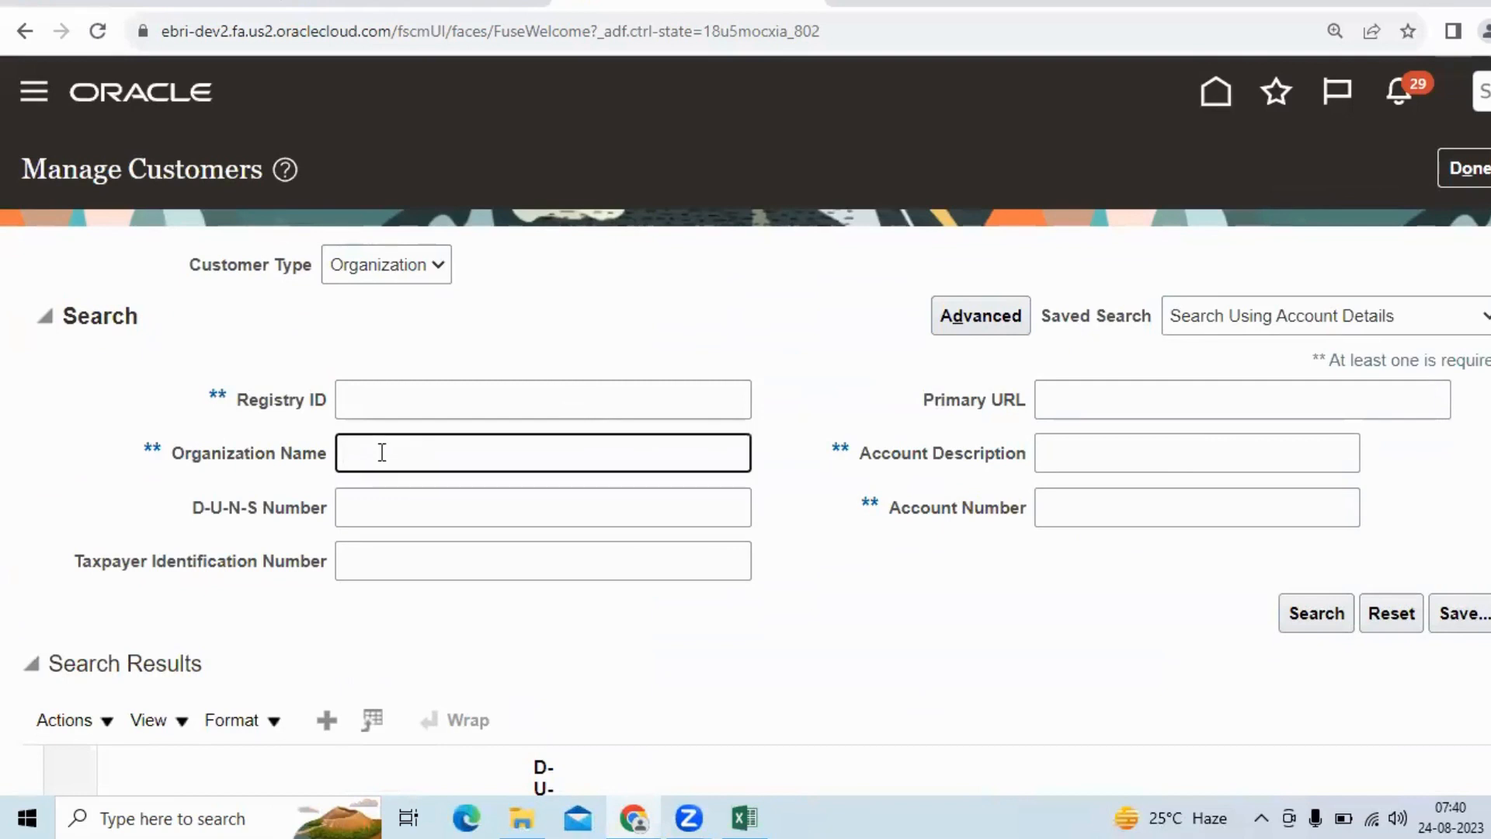
pyautogui.write('Sri')
pyautogui.click(1320, 617)
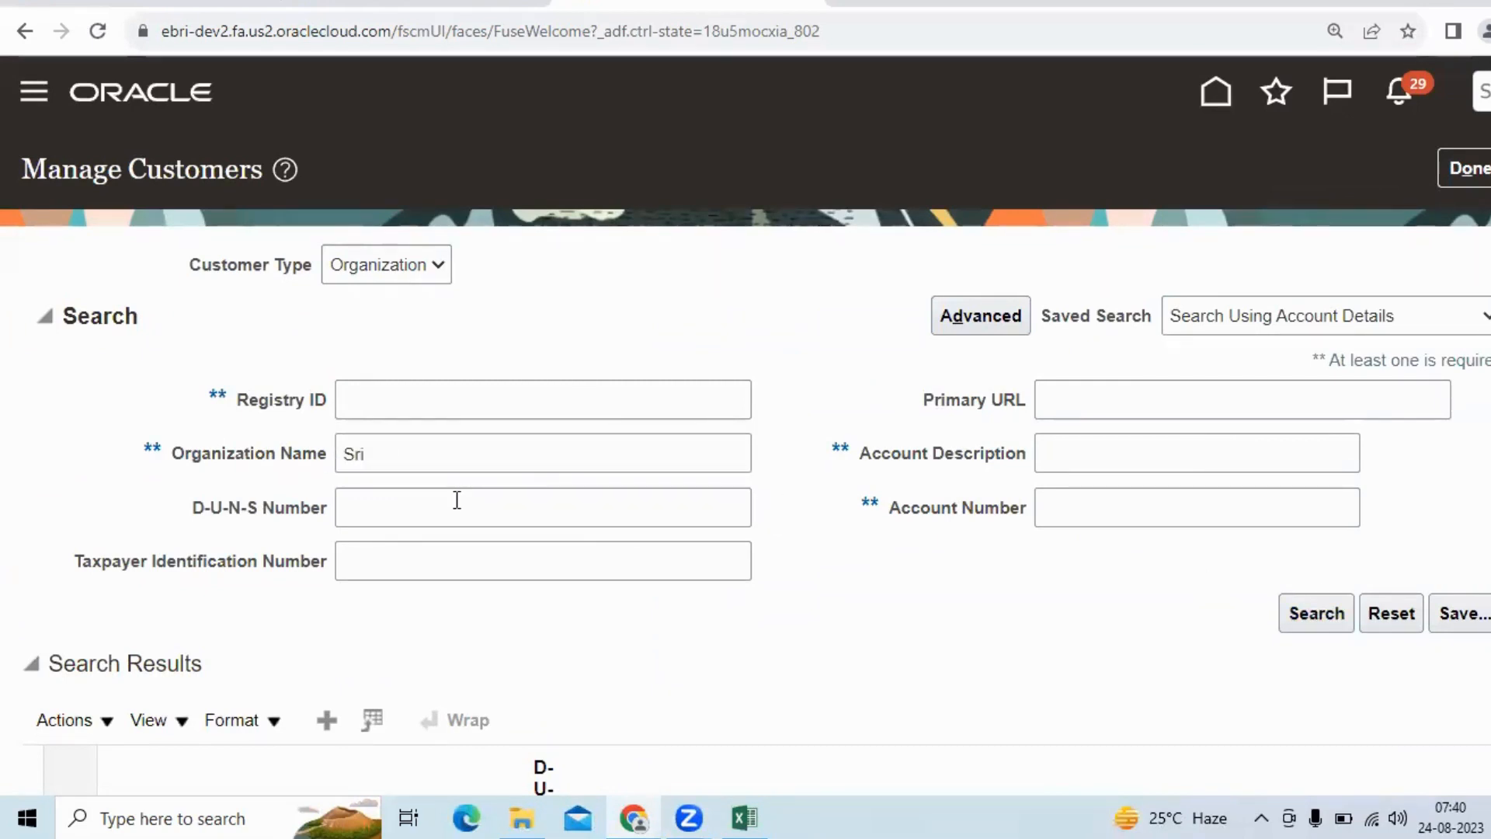
pyautogui.scroll(-2, 427, 500)
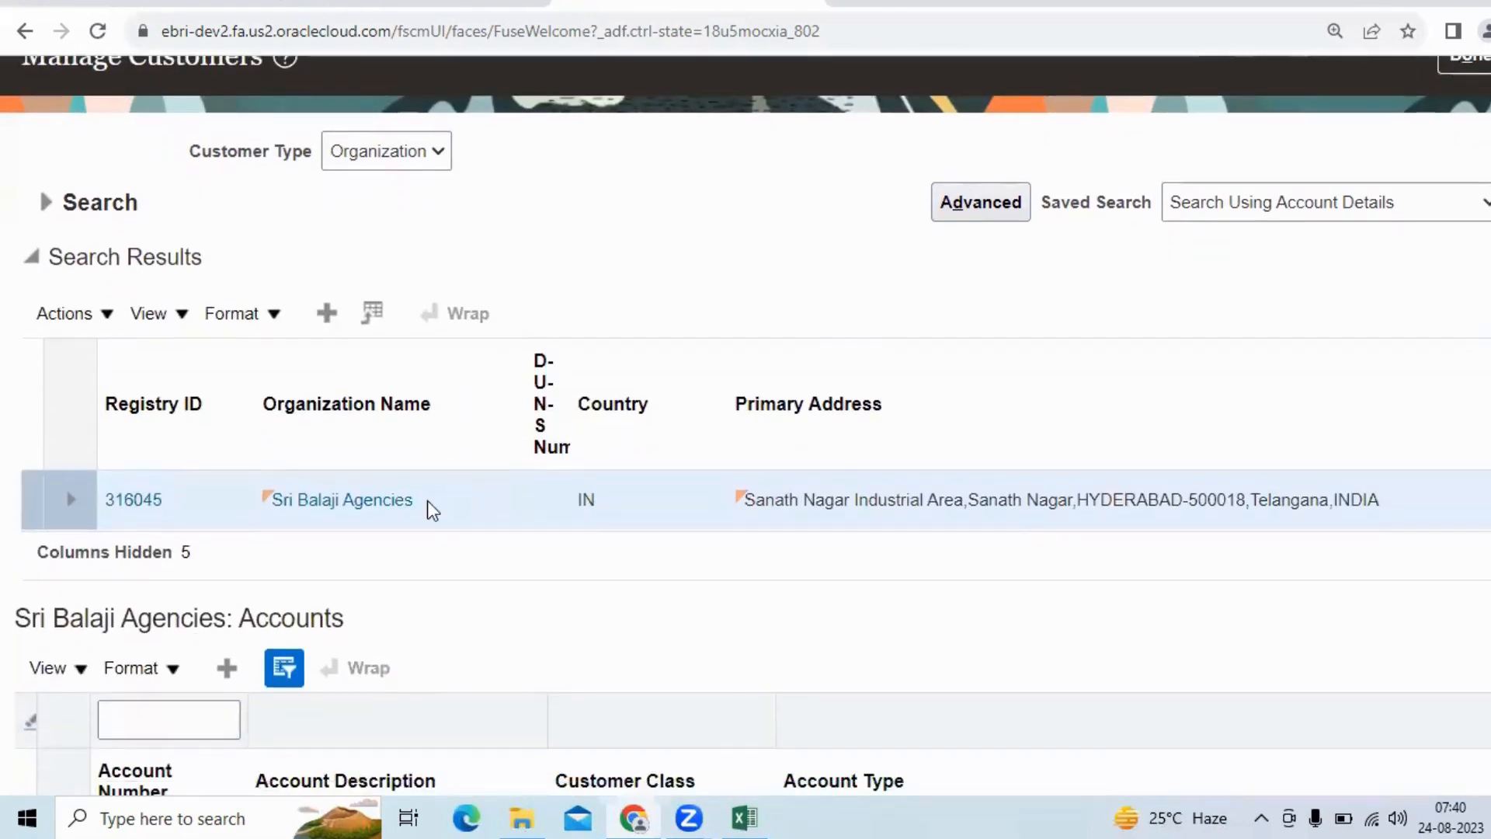
# - Show all columns in the customer search results table and look through the added ones
pyautogui.scroll(-3, 432, 500)
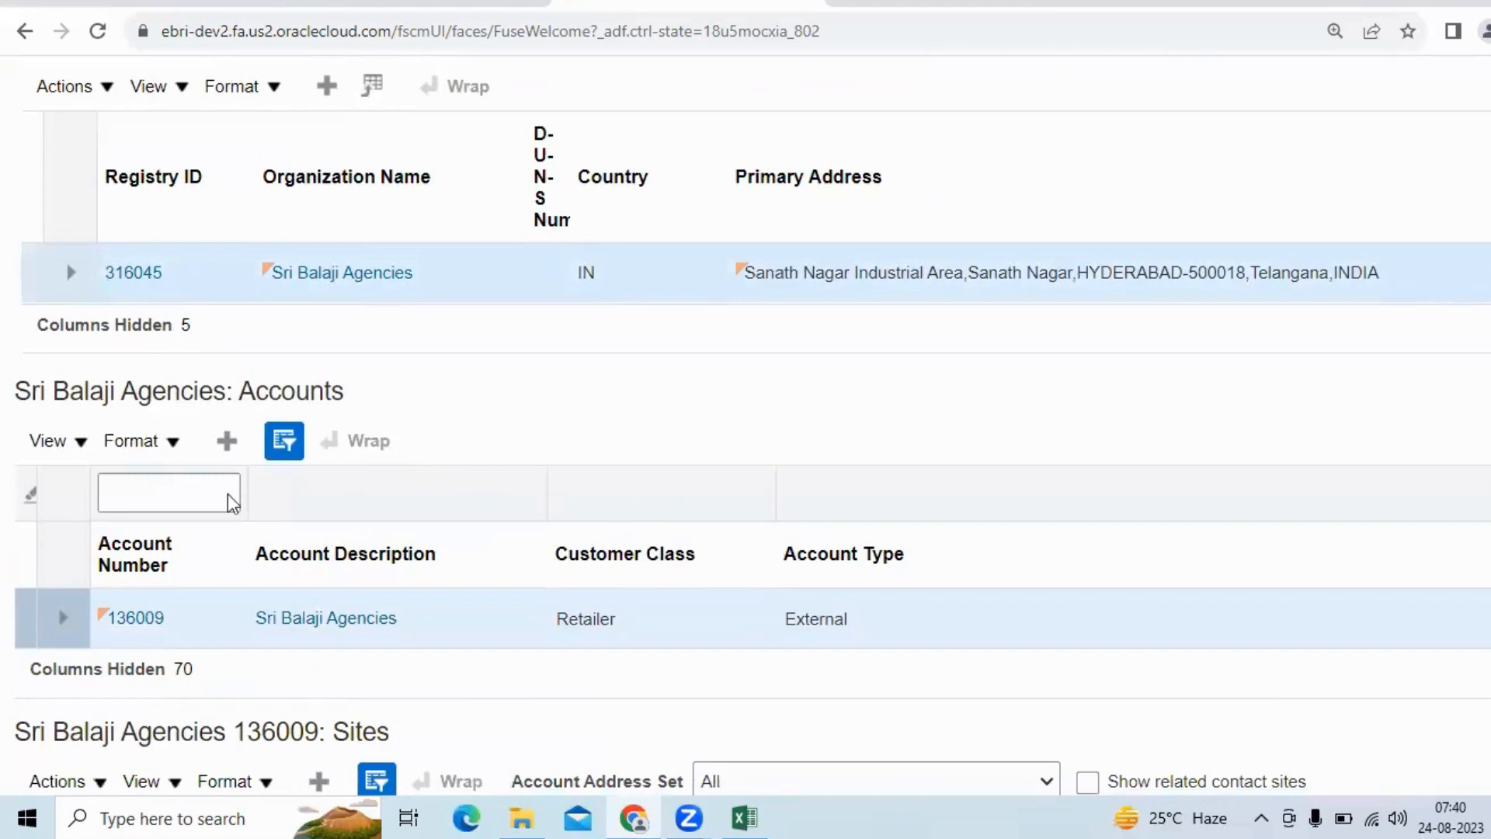
pyautogui.scroll(2, 543, 544)
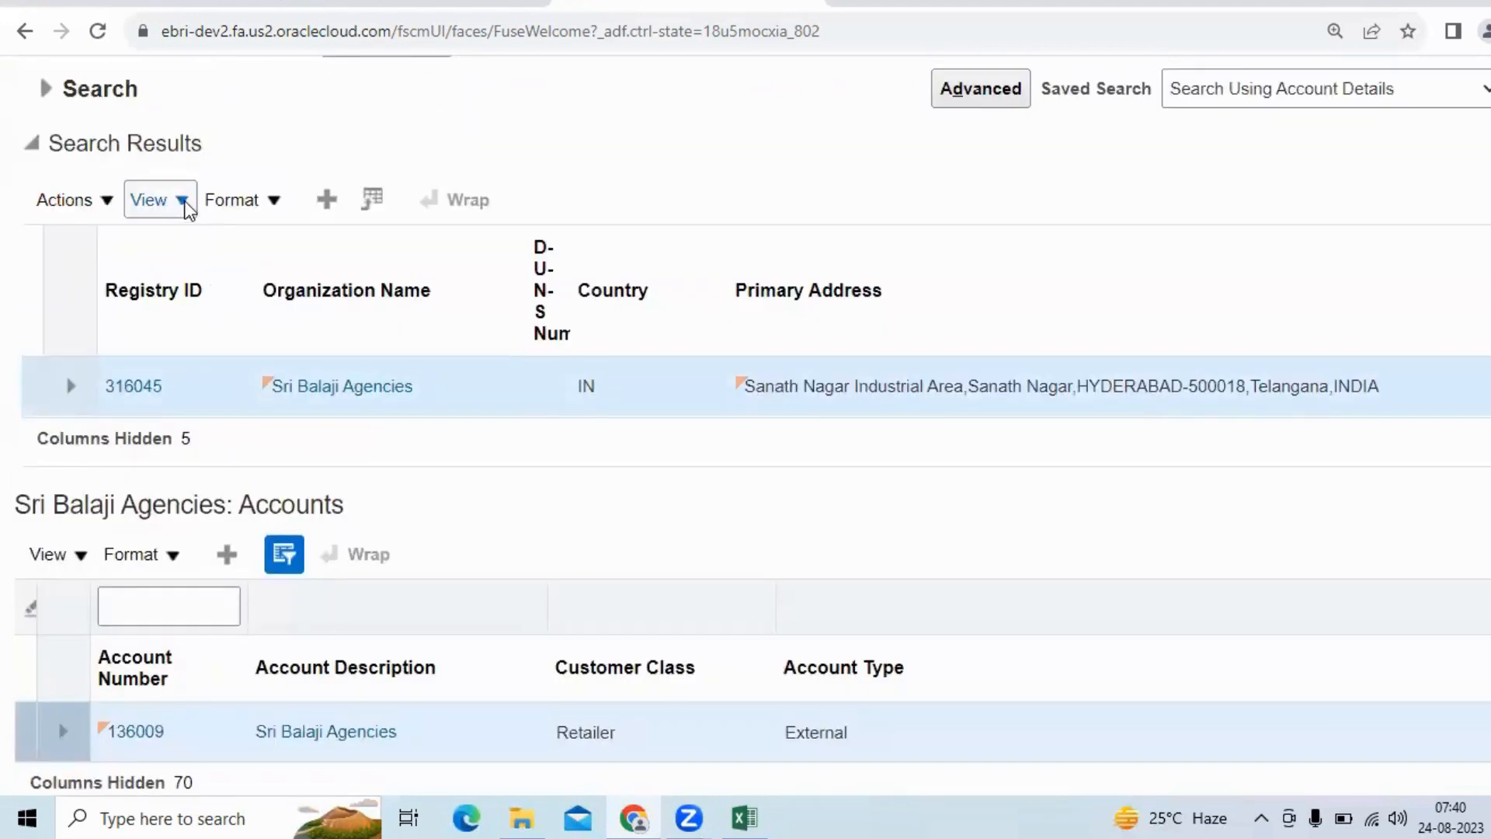
pyautogui.click(184, 202)
pyautogui.moveTo(226, 296)
pyautogui.click(440, 297)
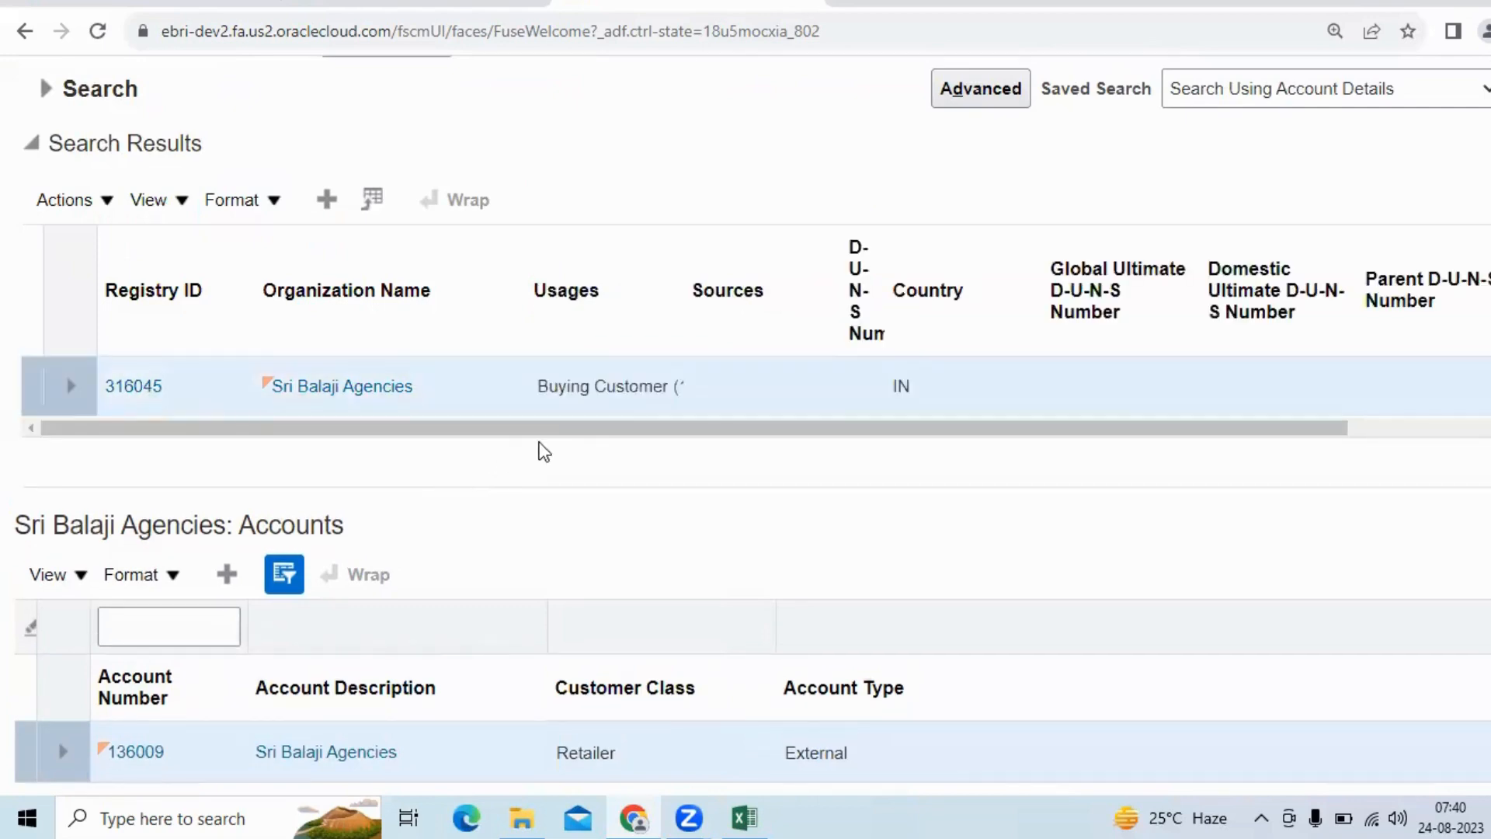
pyautogui.moveTo(566, 428); pyautogui.dragTo(972, 443)
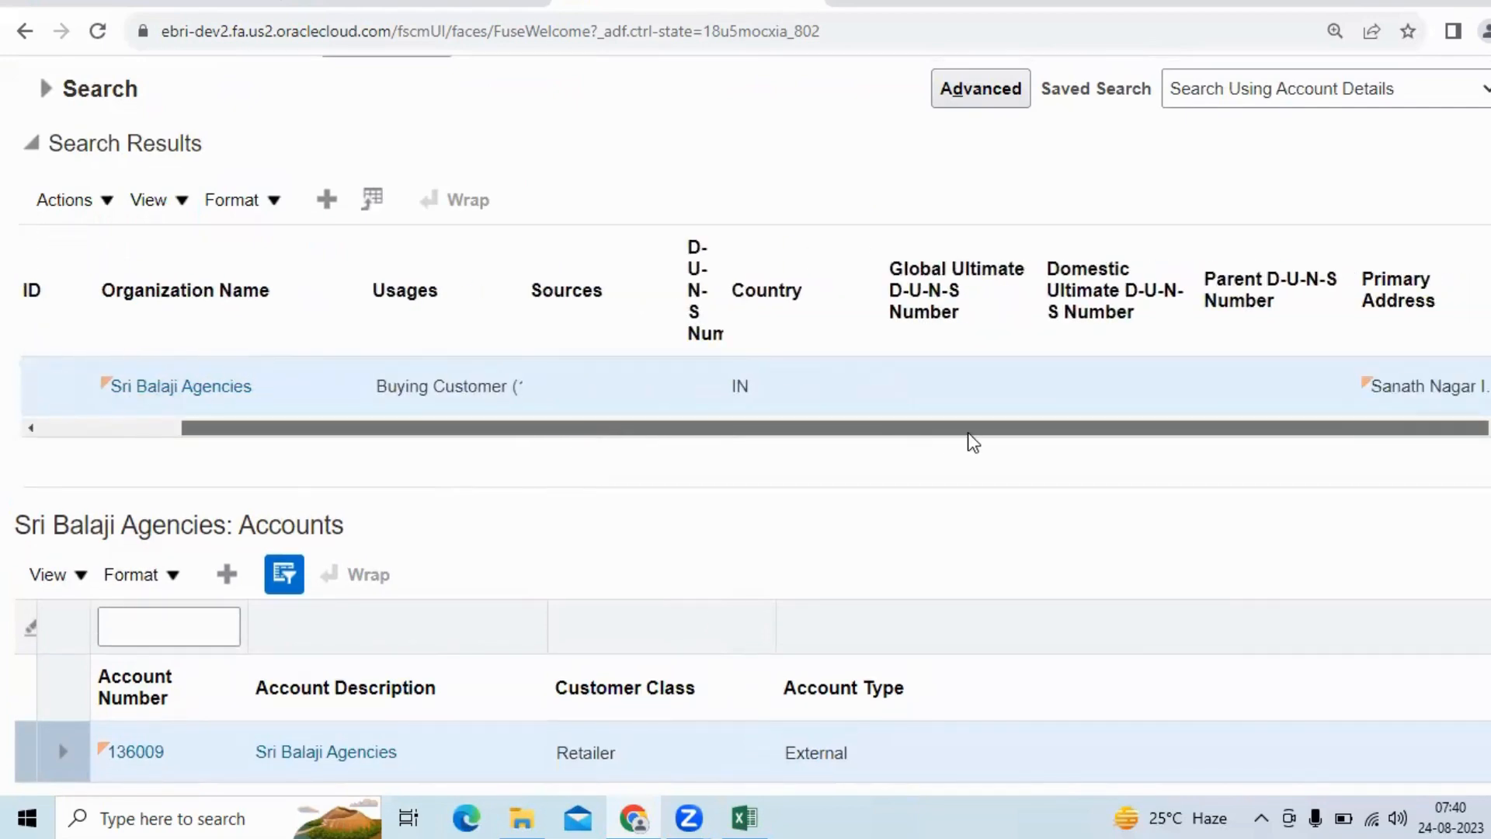
# - Show all columns in the Accounts table of Sri Balaji Agencies
pyautogui.scroll(-3, 550, 521)
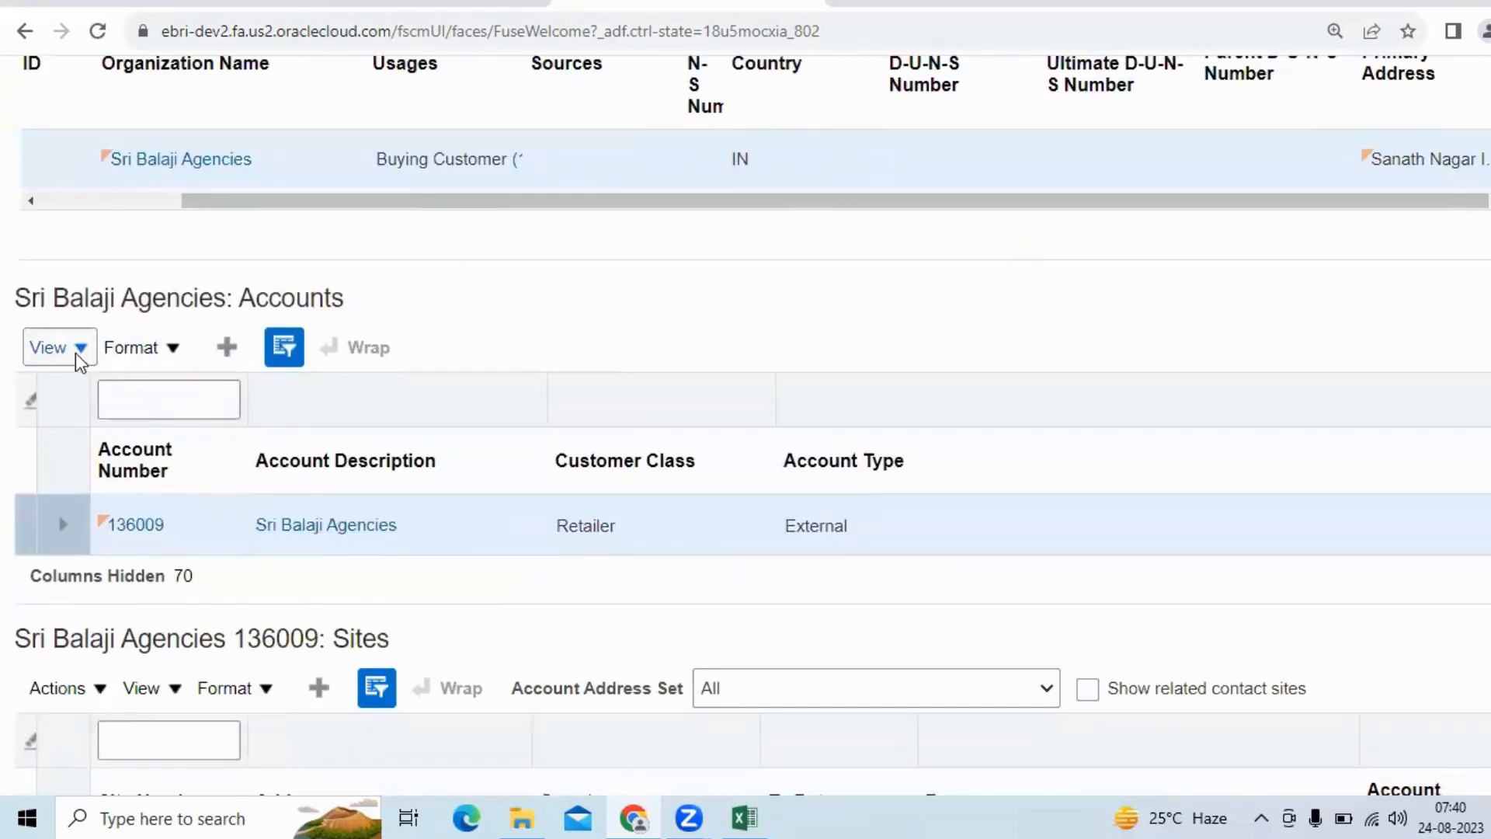
pyautogui.click(80, 351)
pyautogui.moveTo(145, 522)
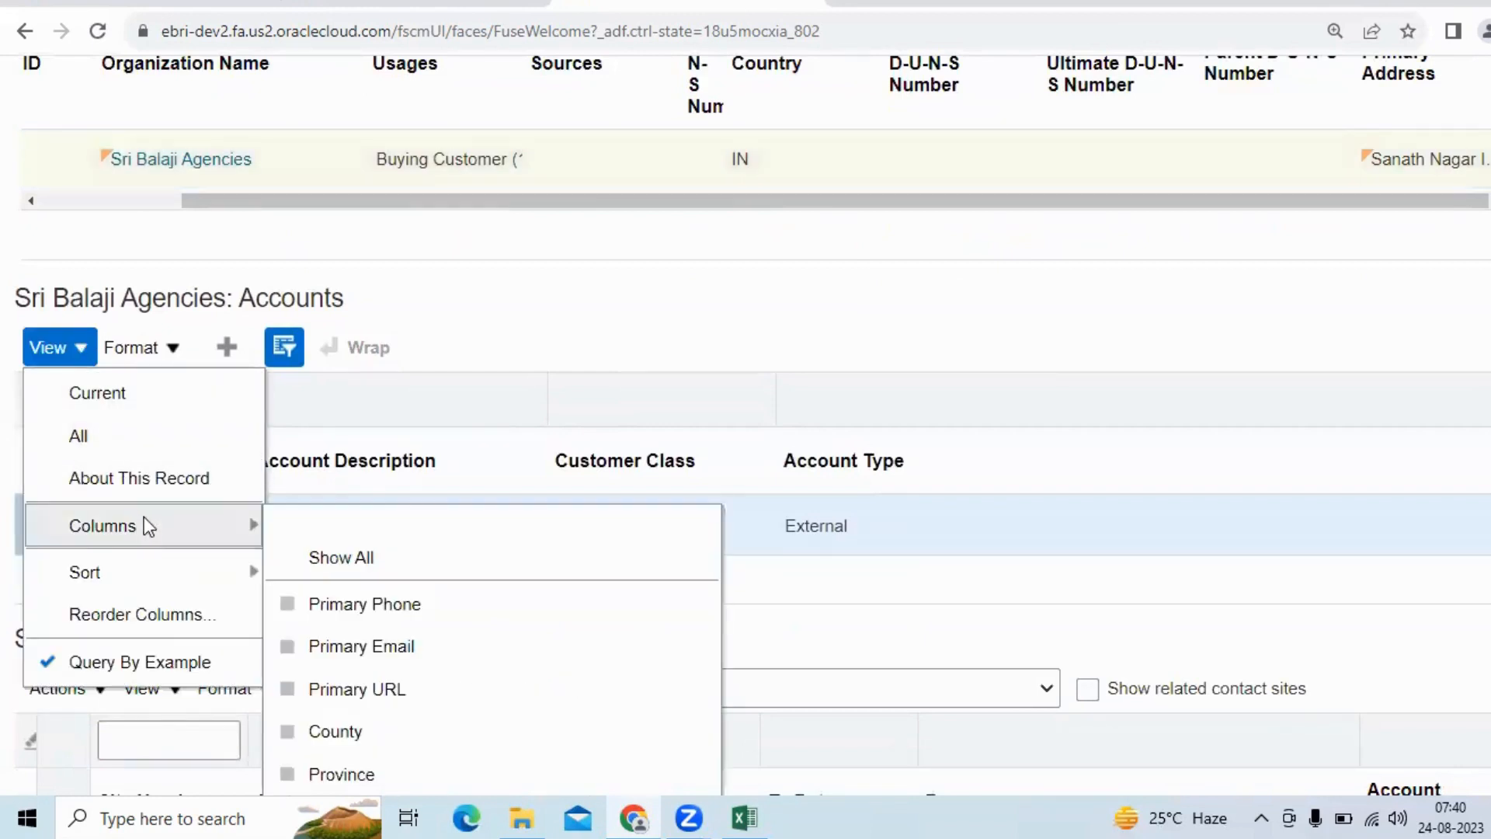
pyautogui.click(376, 552)
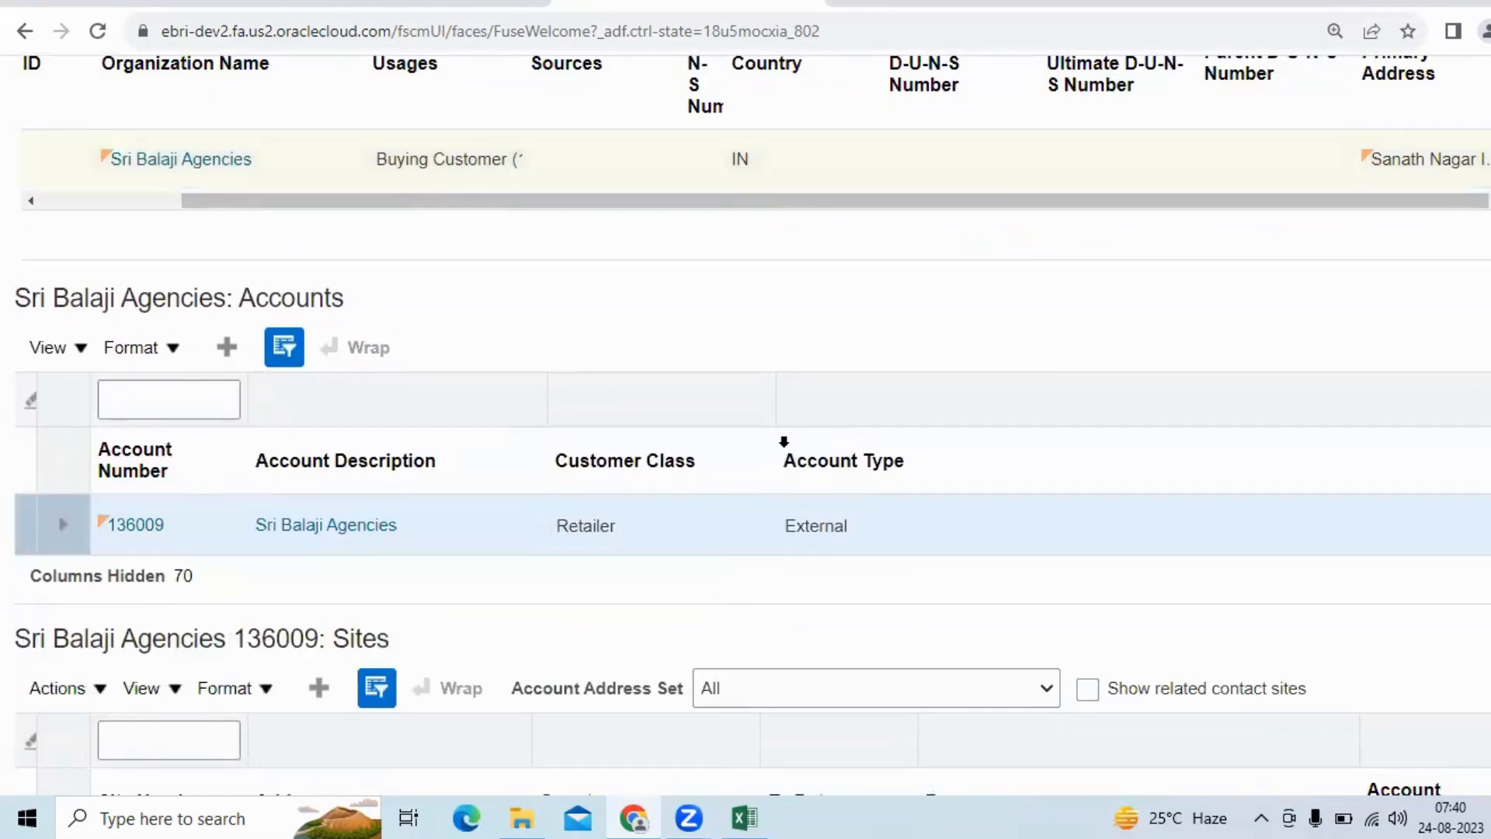
pyautogui.scroll(-1, 796, 527)
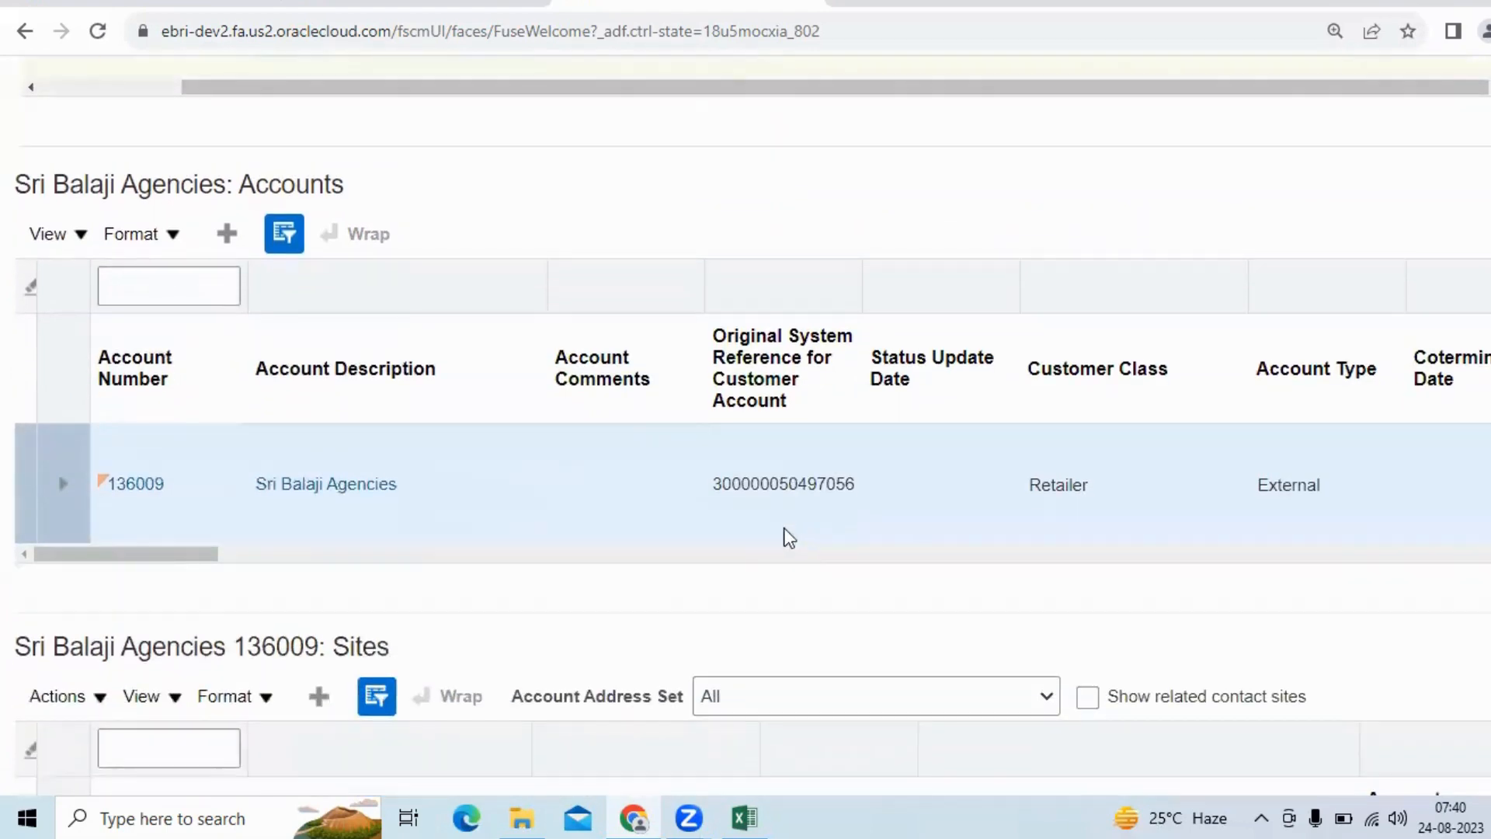
pyautogui.moveTo(166, 552); pyautogui.dragTo(7, 556)
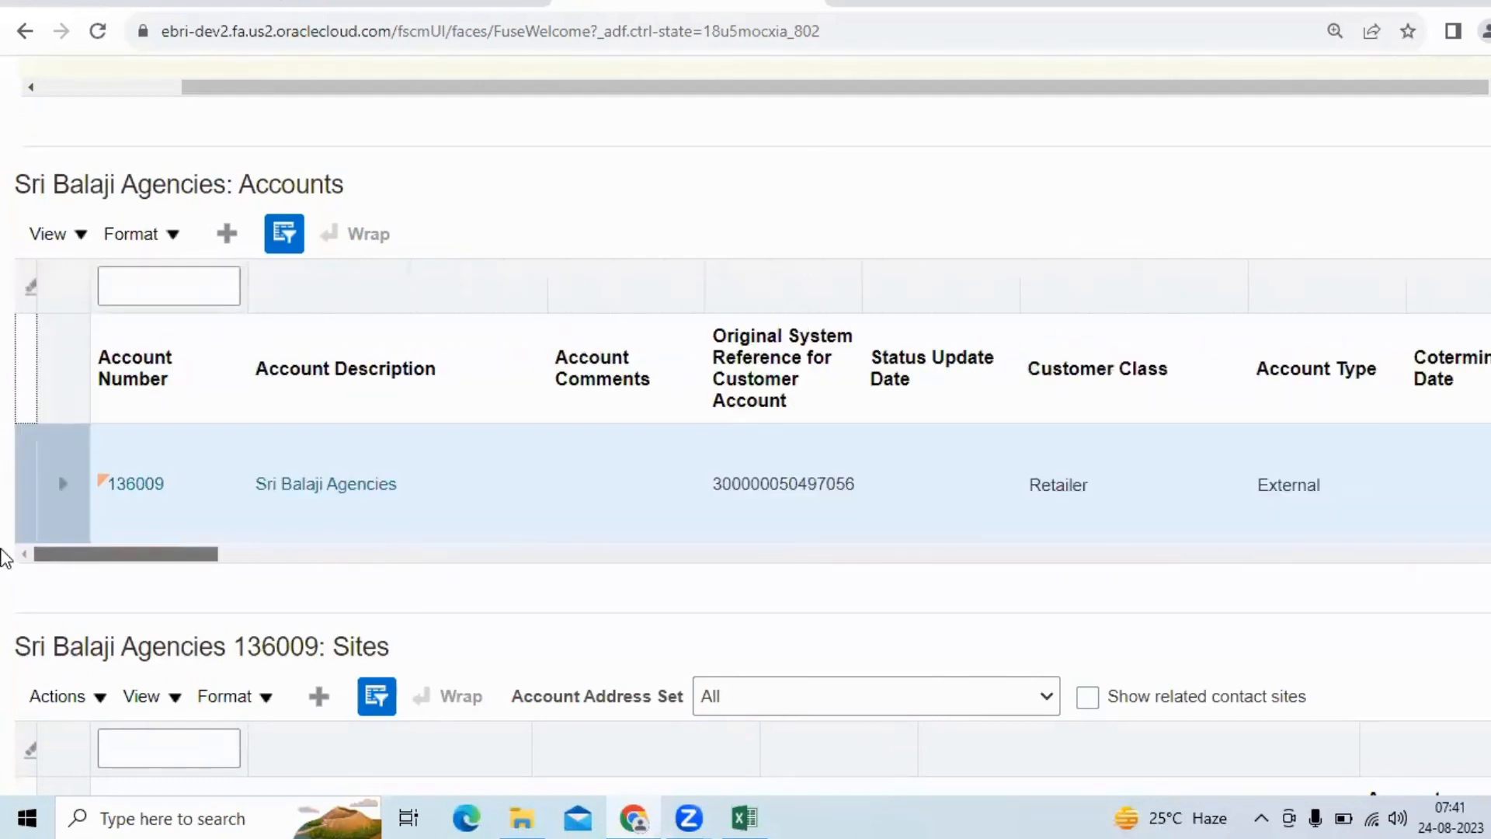
# - Open the India site of Sri Balaji Agencies for editing from the Sites table
pyautogui.scroll(-2, 193, 559)
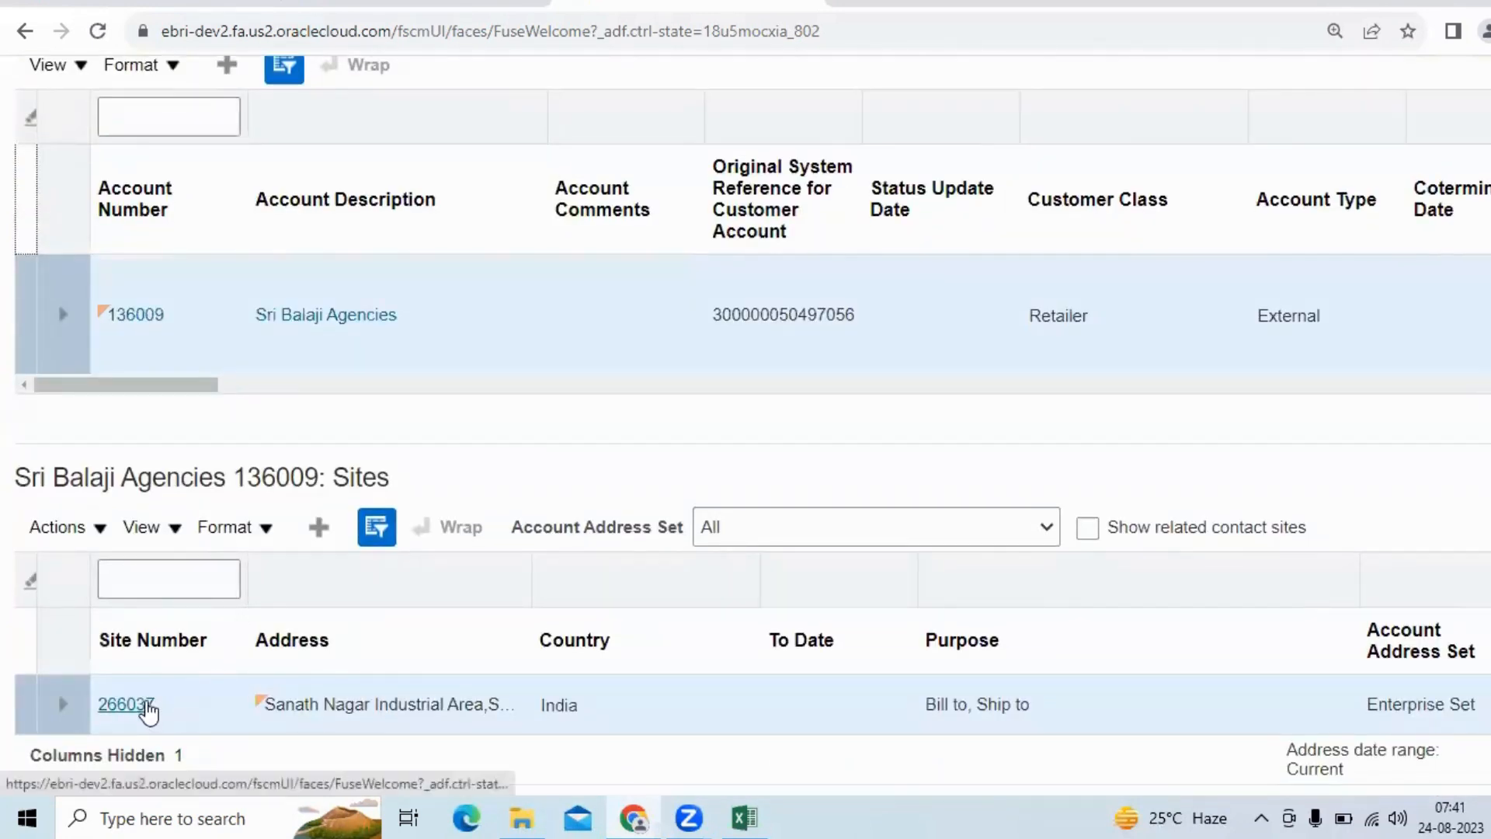
pyautogui.click(146, 705)
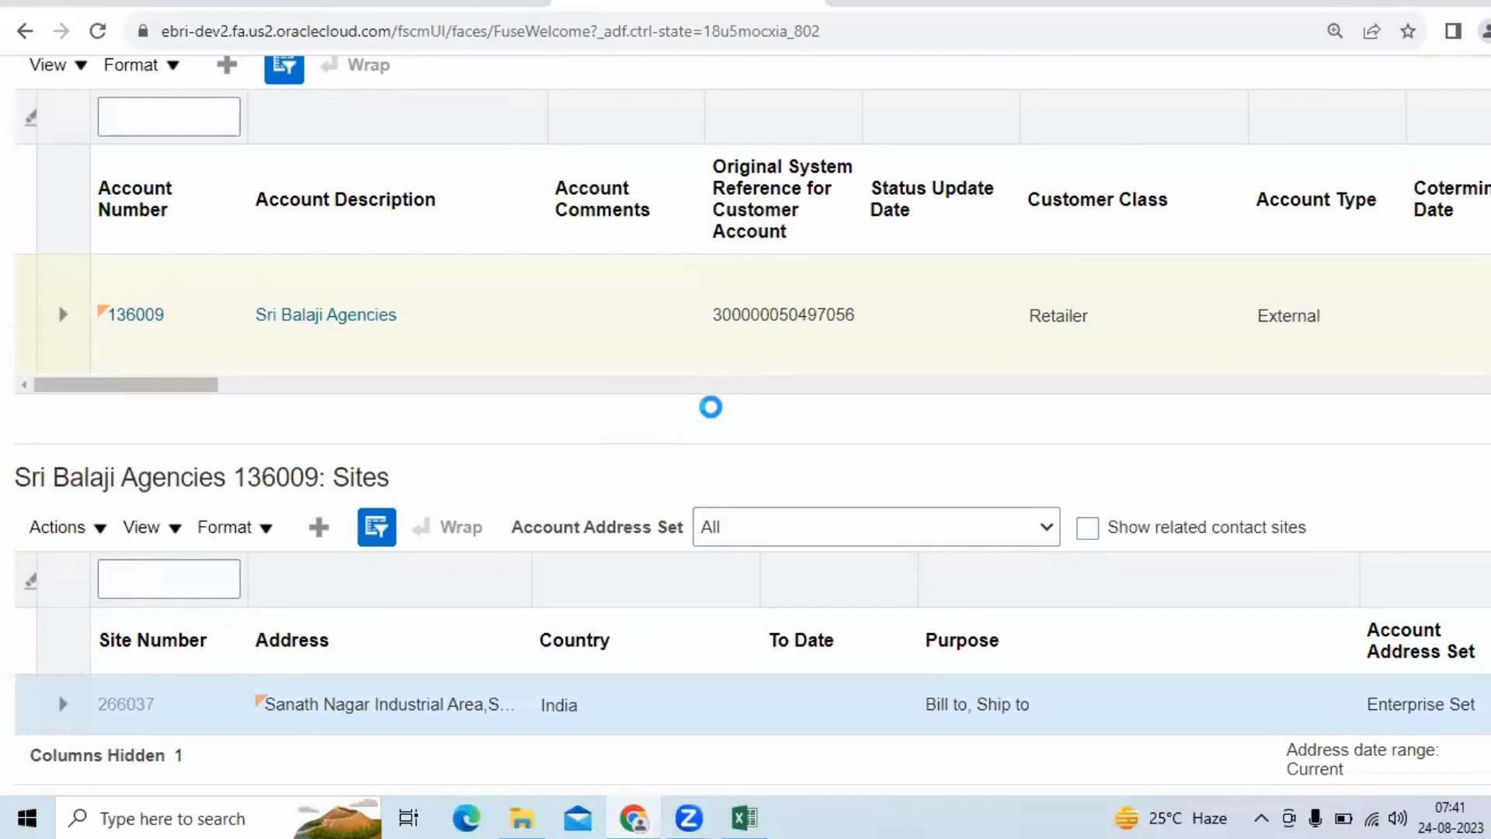
pyautogui.scroll(10, 717, 407)
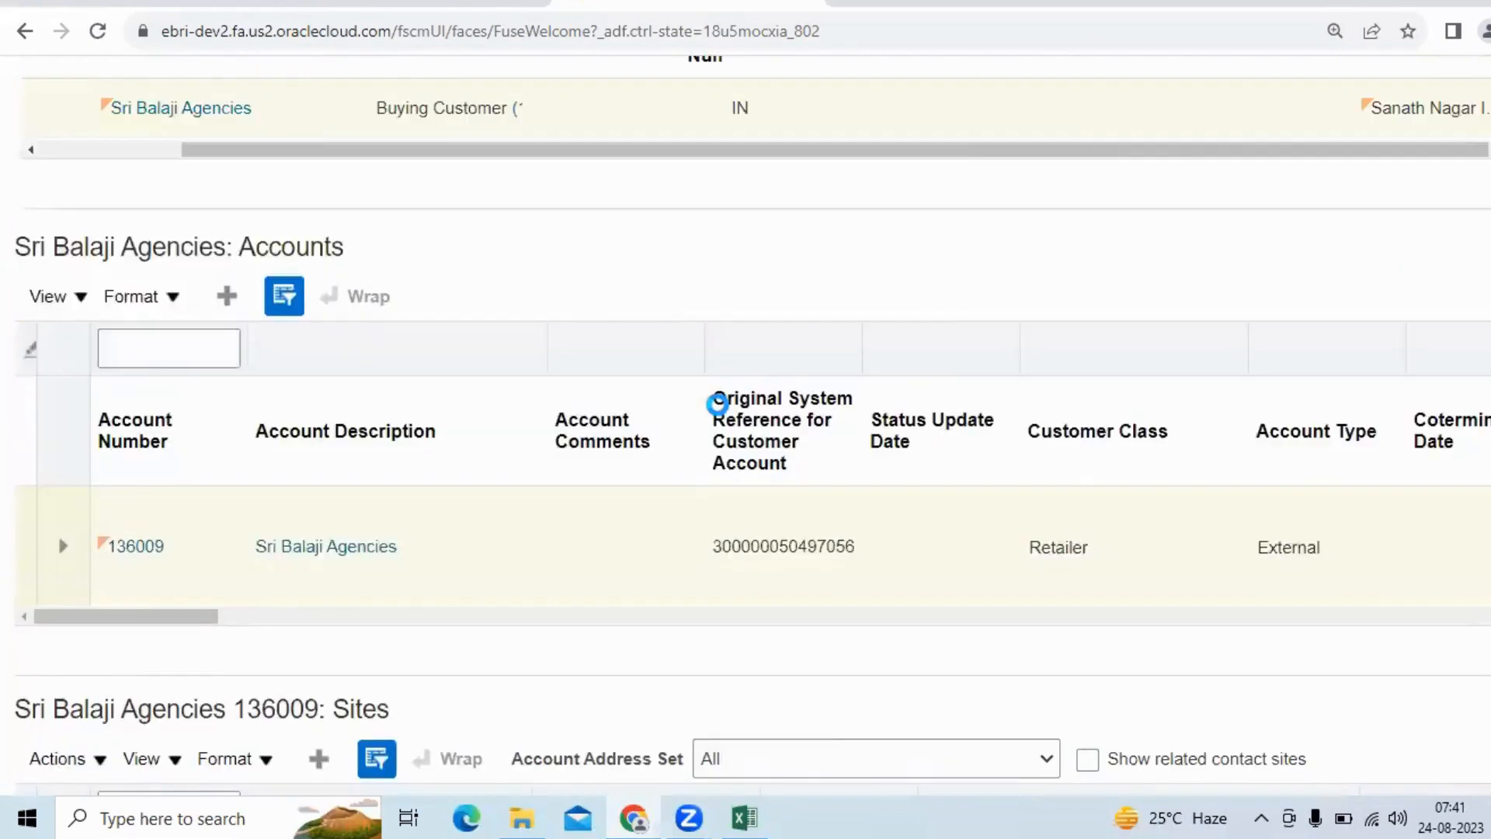
pyautogui.scroll(-4, 703, 412)
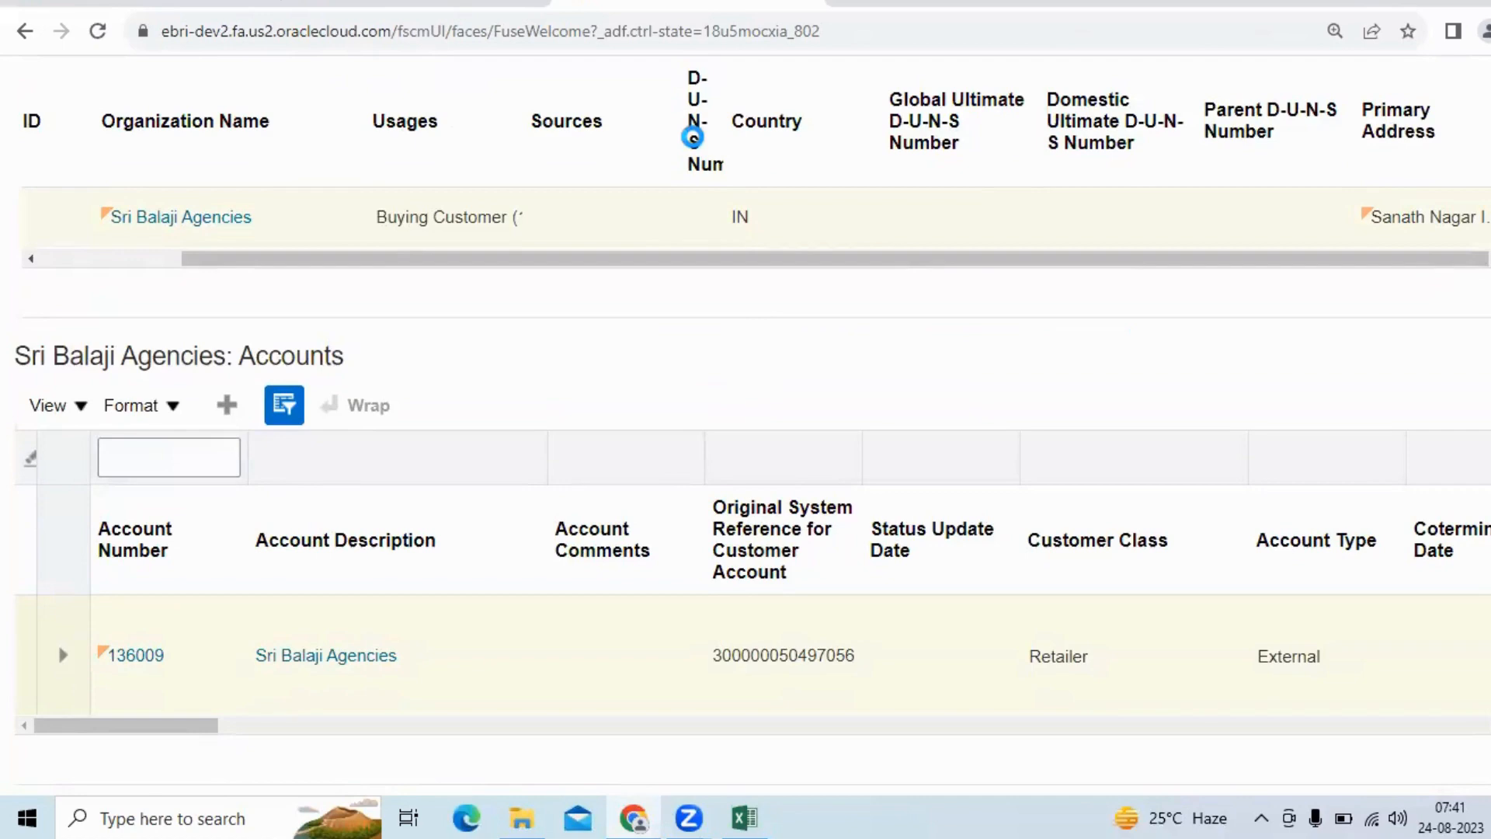
pyautogui.scroll(-2, 456, 400)
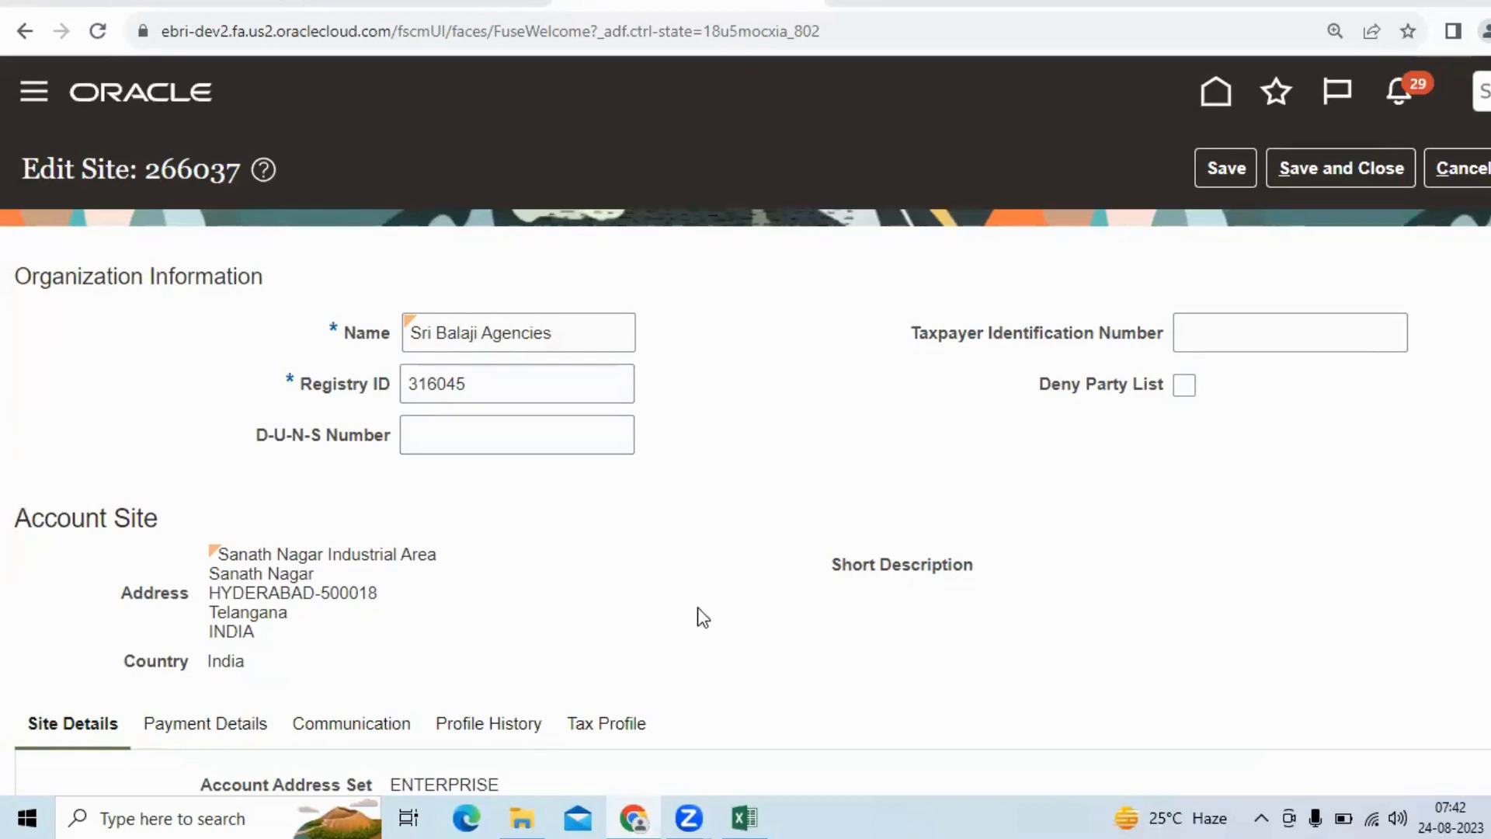
# - Look through the site details of the Sanath Nagar site, including its address purposes and reference accounts
pyautogui.scroll(-7, 371, 501)
pyautogui.scroll(-10, 411, 514)
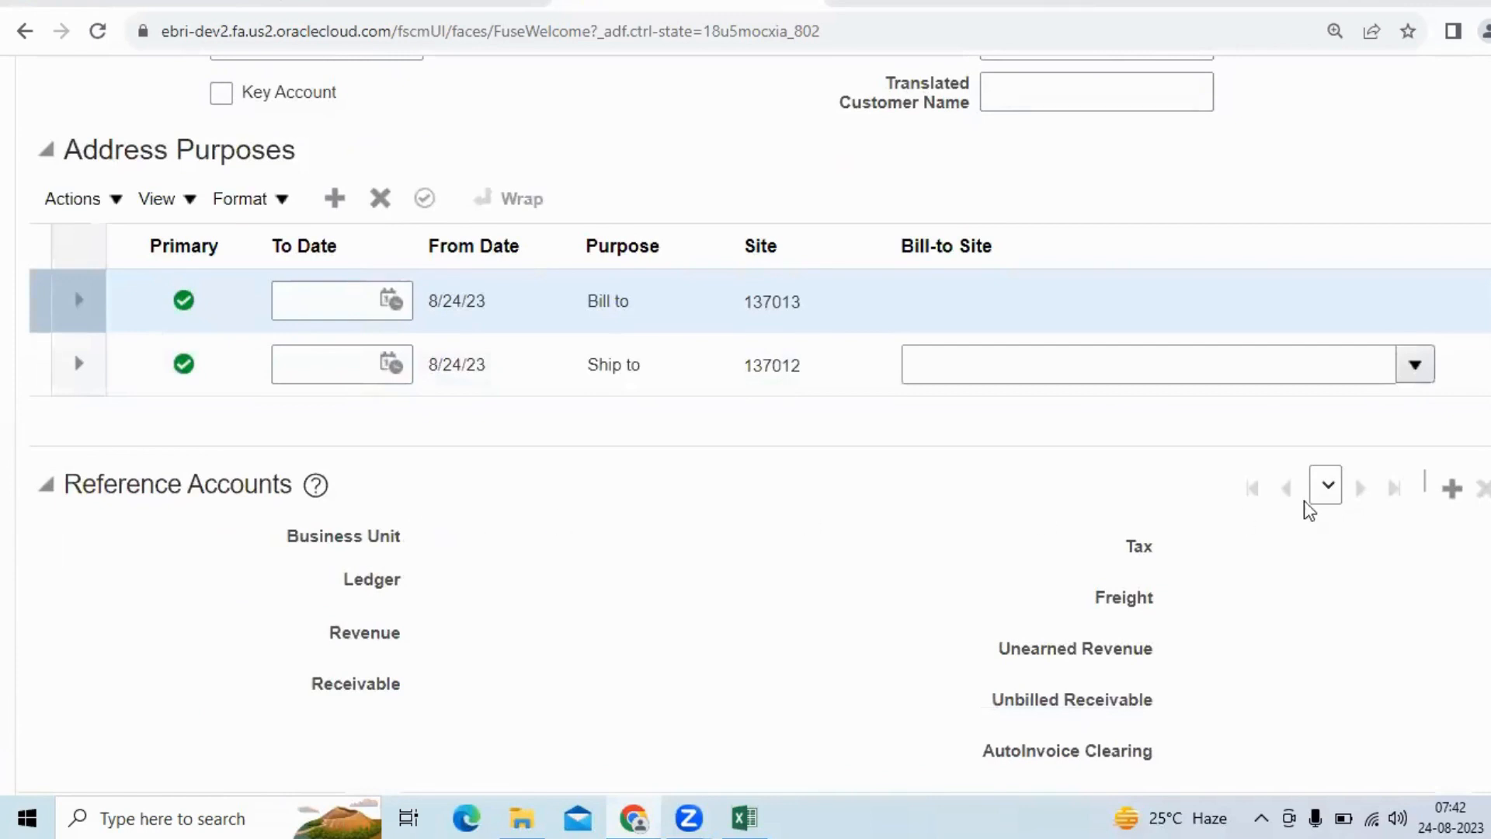
pyautogui.scroll(15, 845, 482)
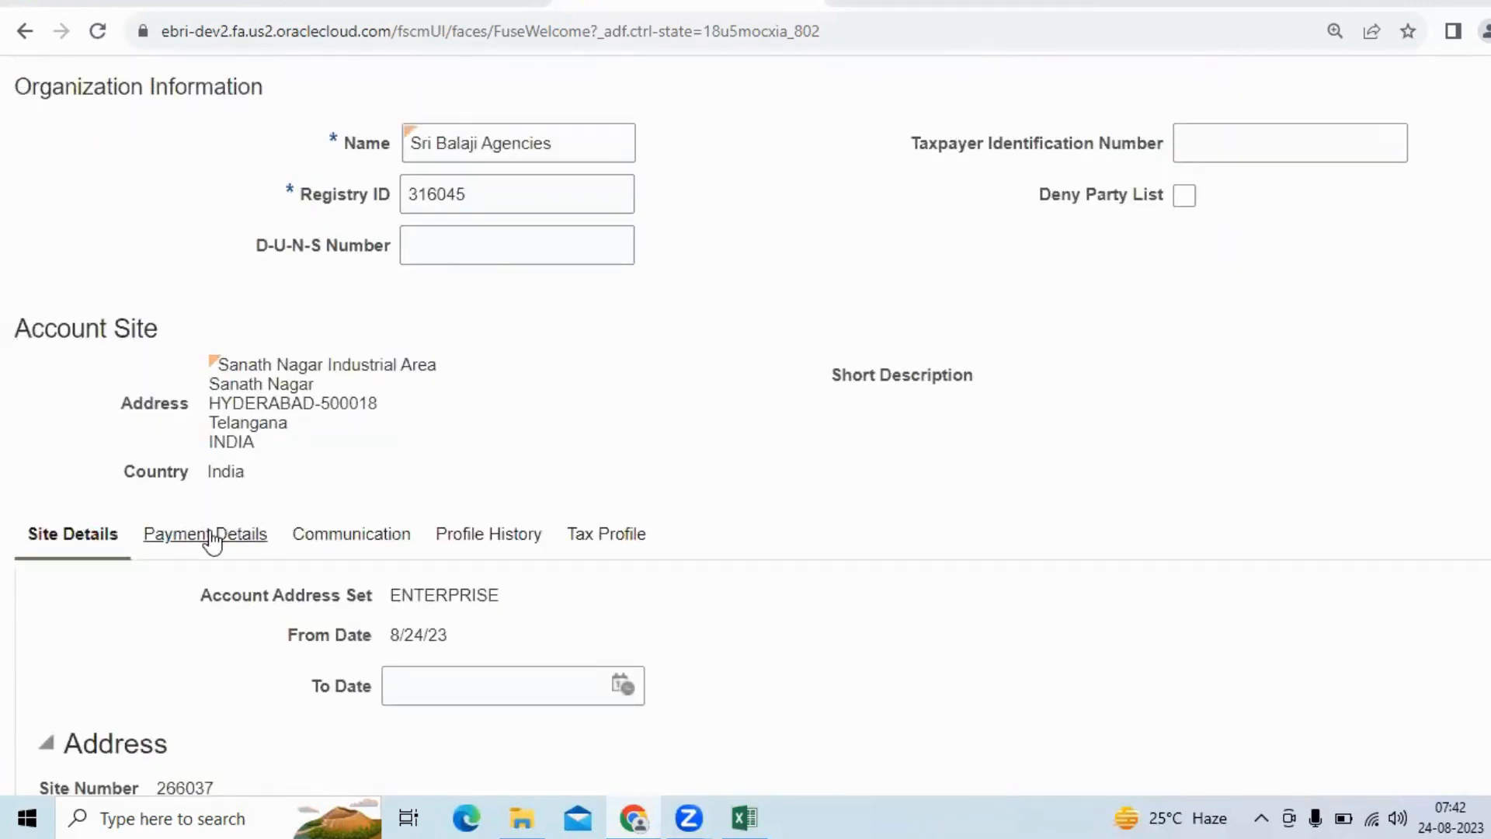
pyautogui.scroll(-4, 214, 536)
pyautogui.scroll(4, 229, 563)
pyautogui.scroll(-12, 242, 535)
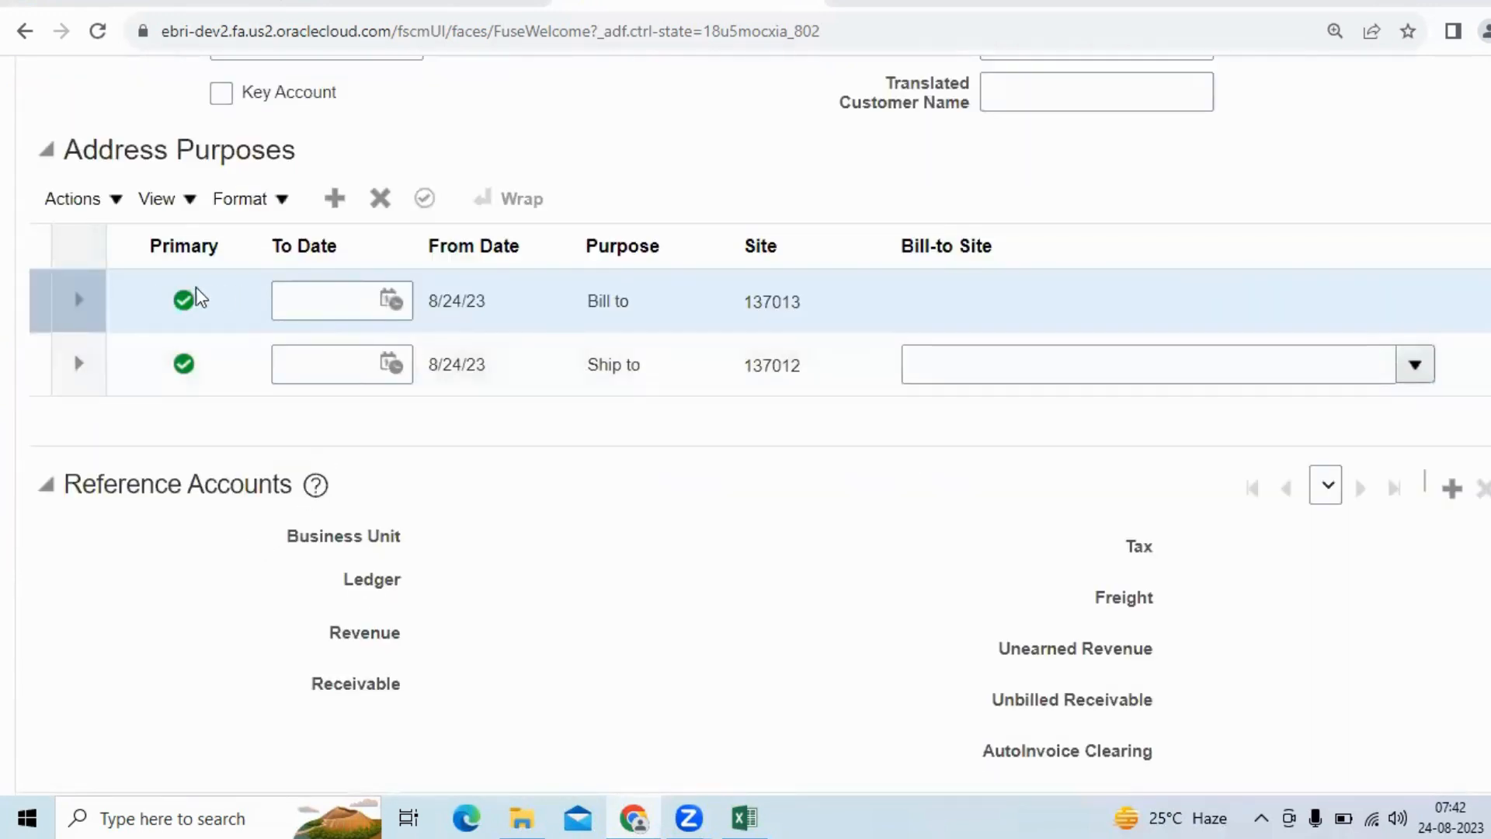
pyautogui.scroll(12, 343, 404)
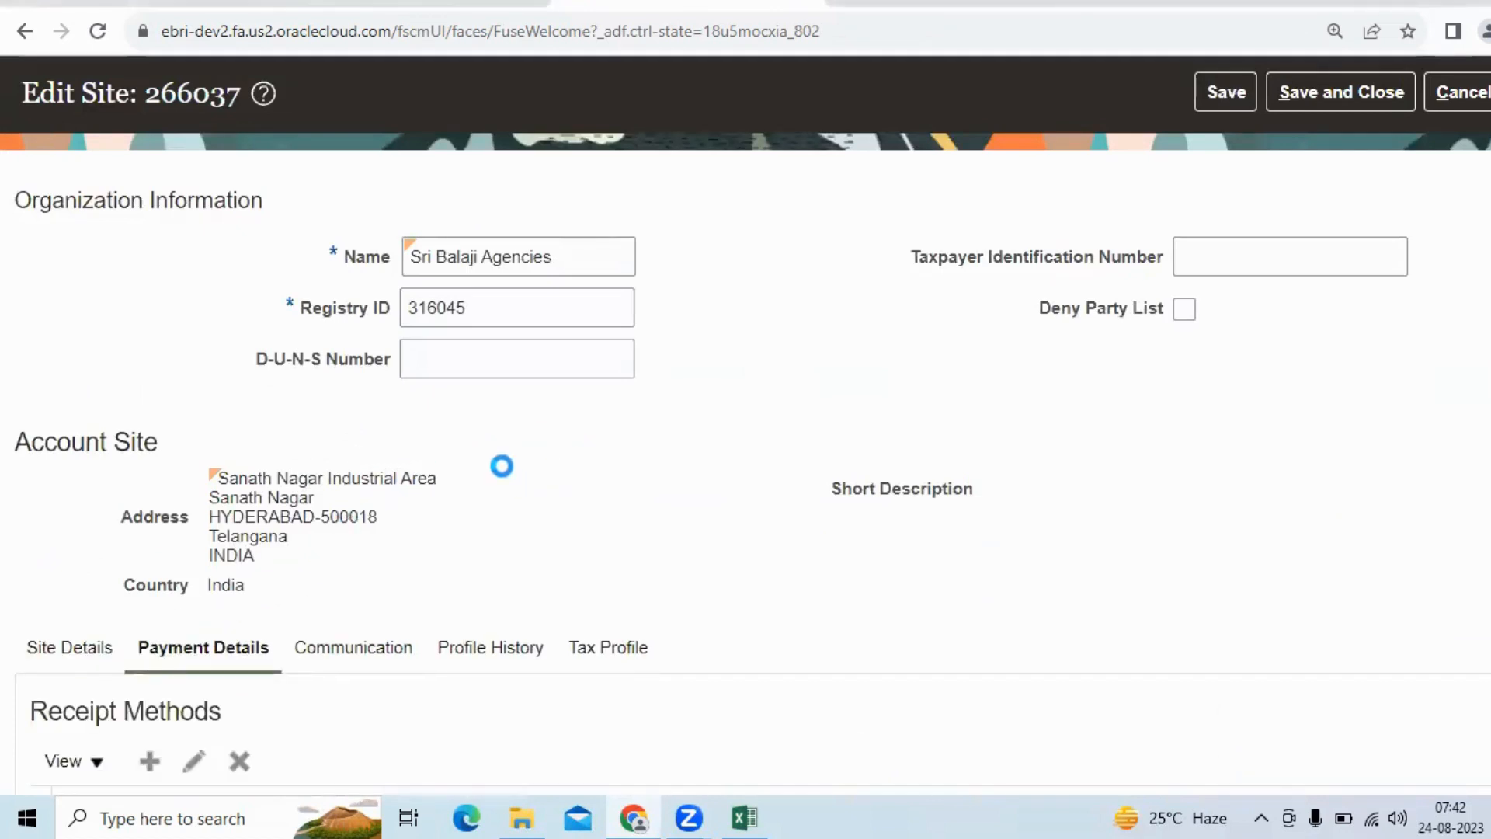
# - Review the site's payment details and communication sections, including receipt methods, payment instruments and contact responsibilities
pyautogui.scroll(-5, 502, 469)
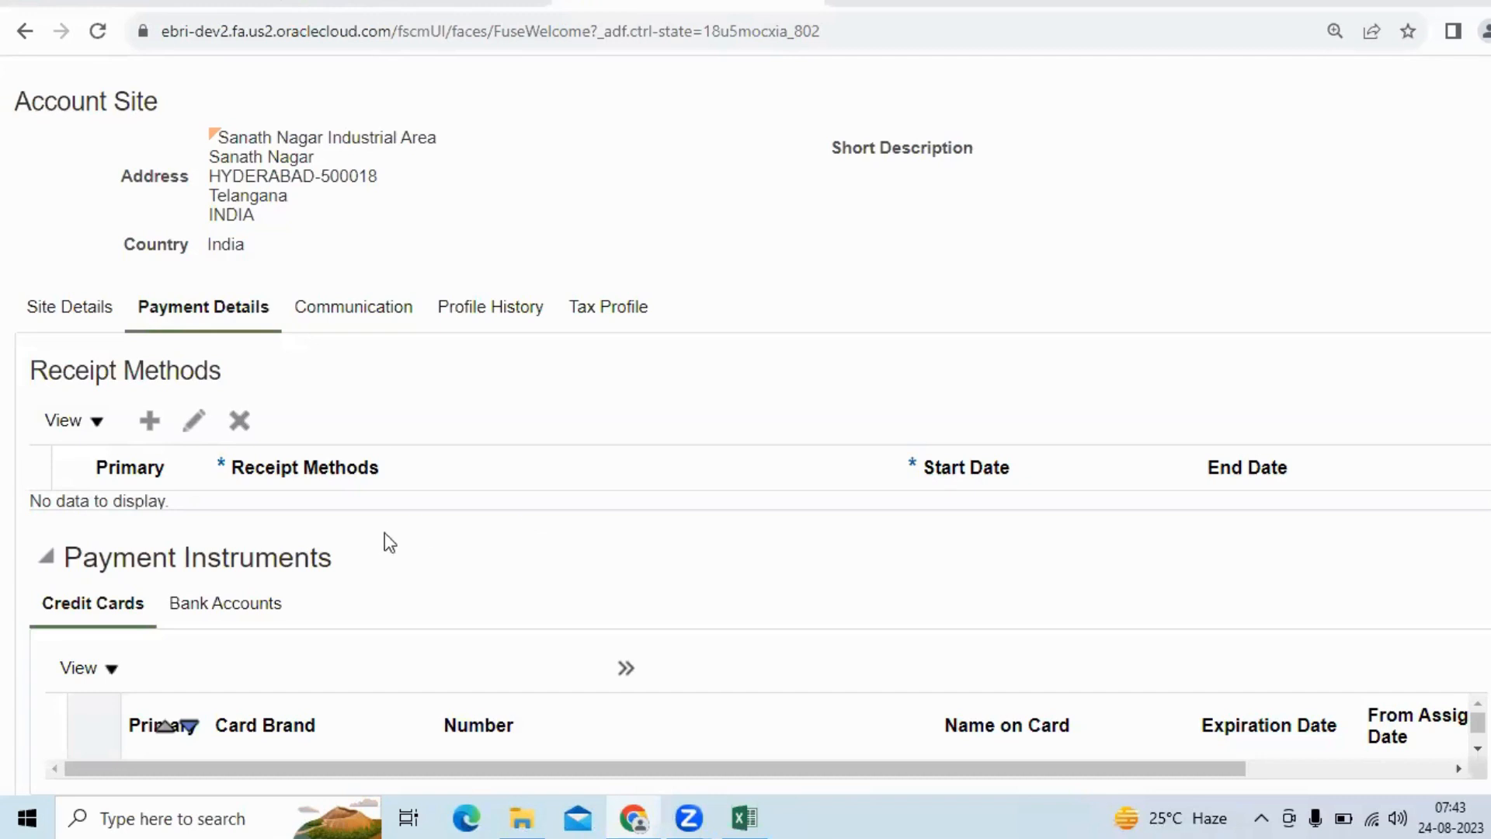
pyautogui.scroll(-2, 384, 534)
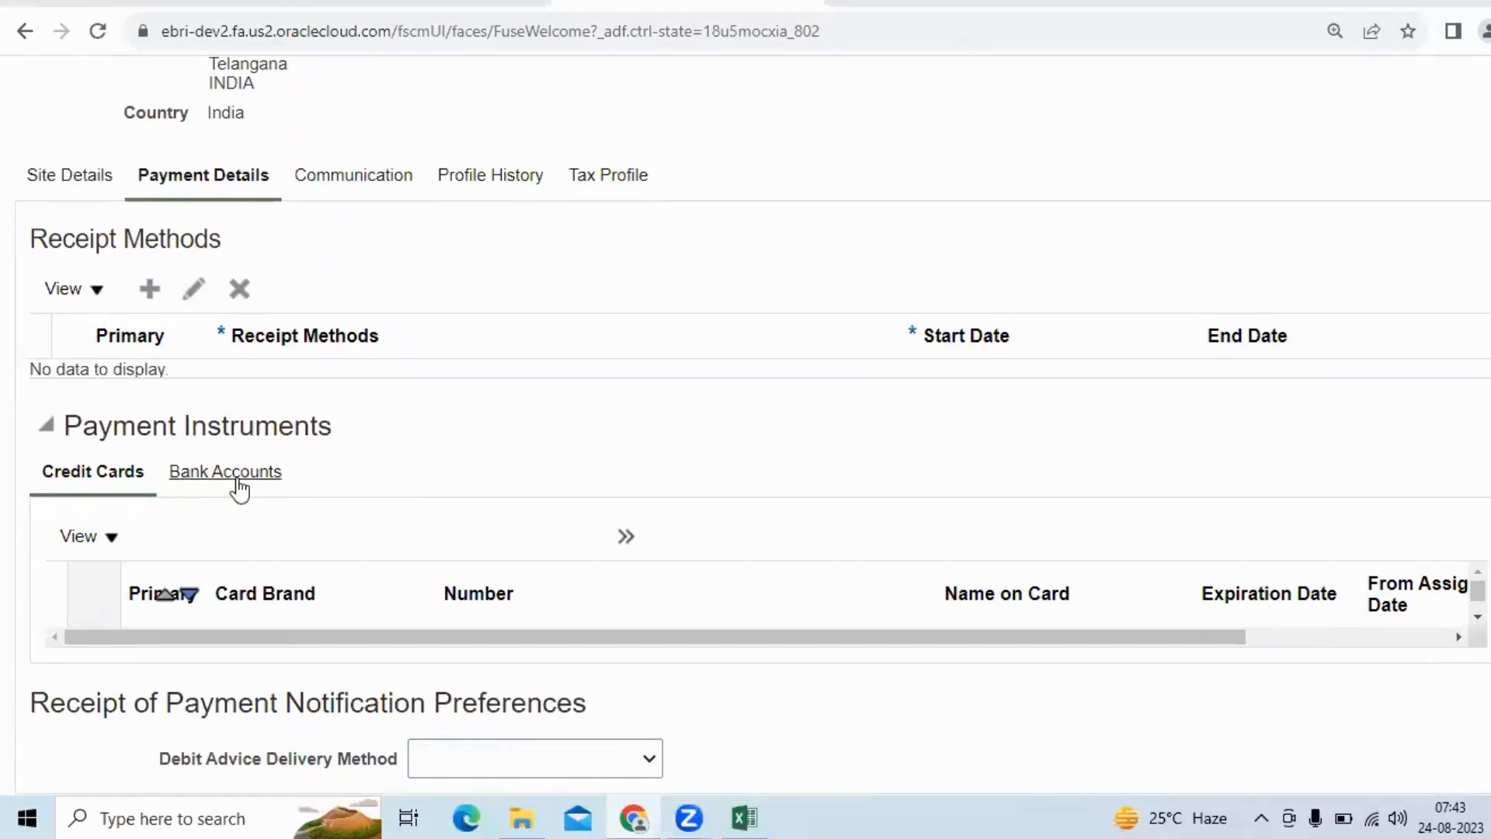
pyautogui.click(371, 177)
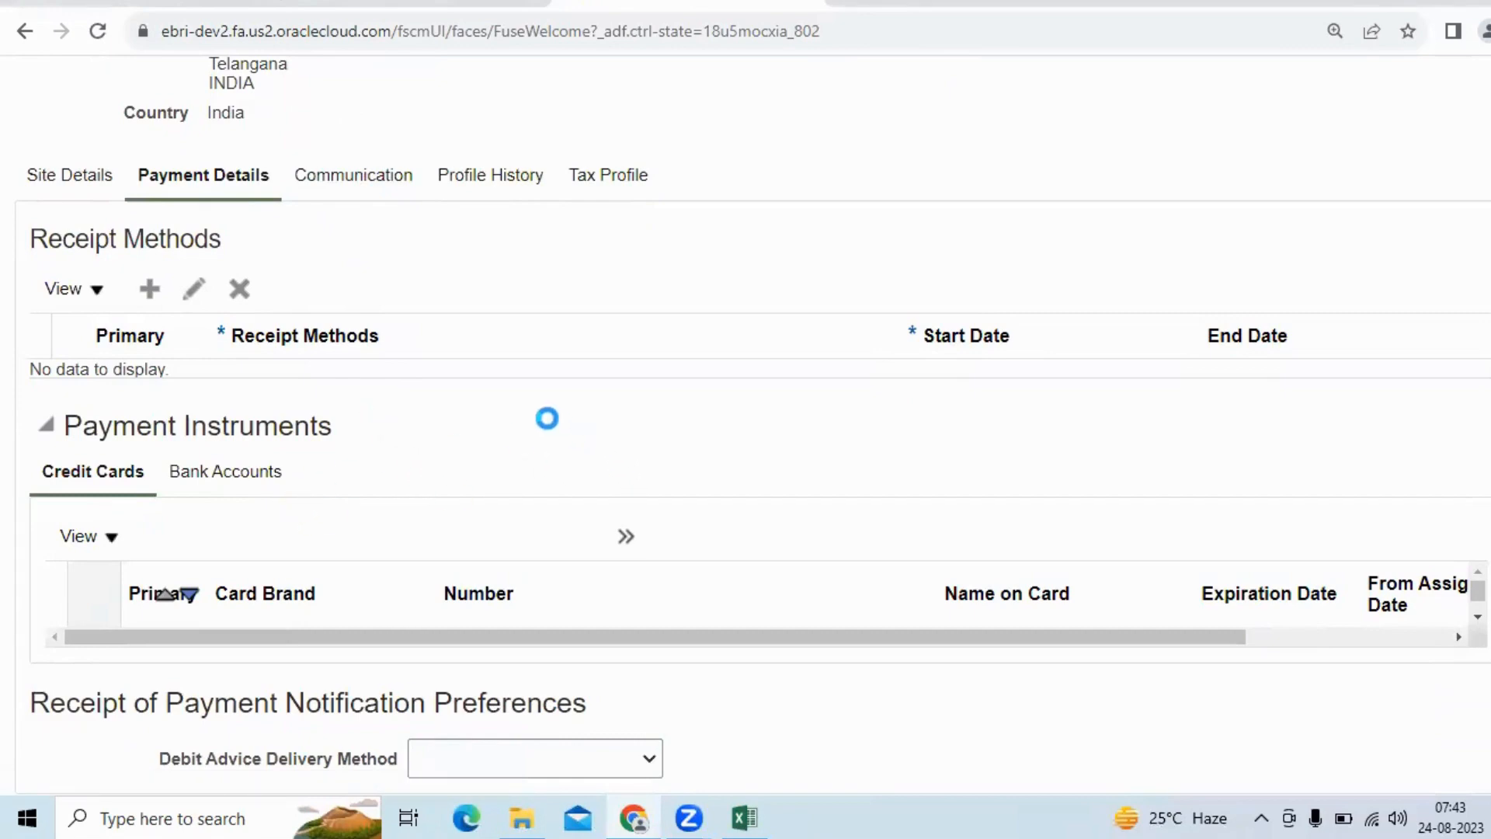
pyautogui.scroll(-10, 523, 443)
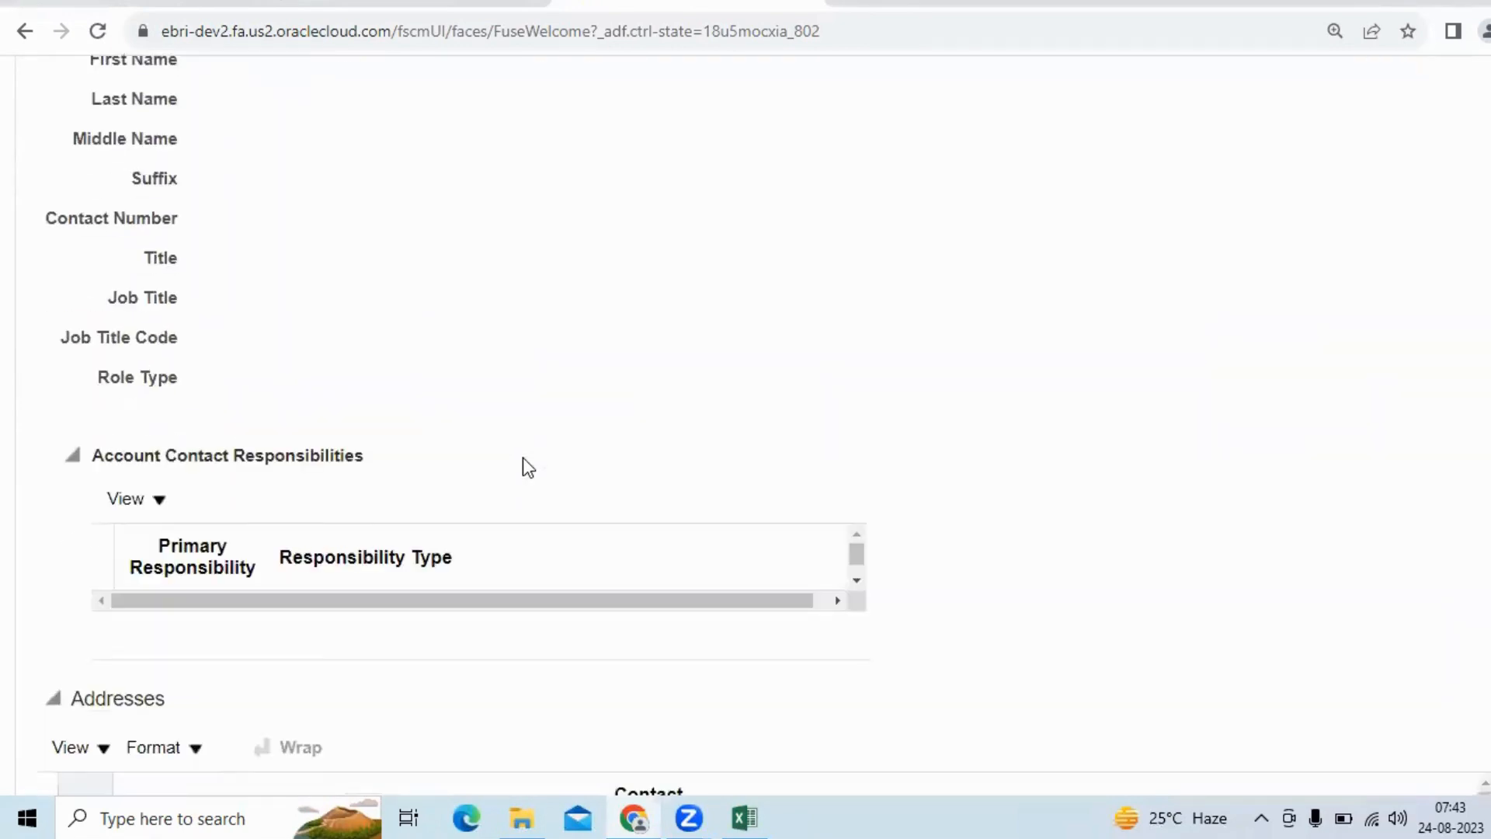
pyautogui.scroll(13, 523, 460)
pyautogui.scroll(1, 523, 459)
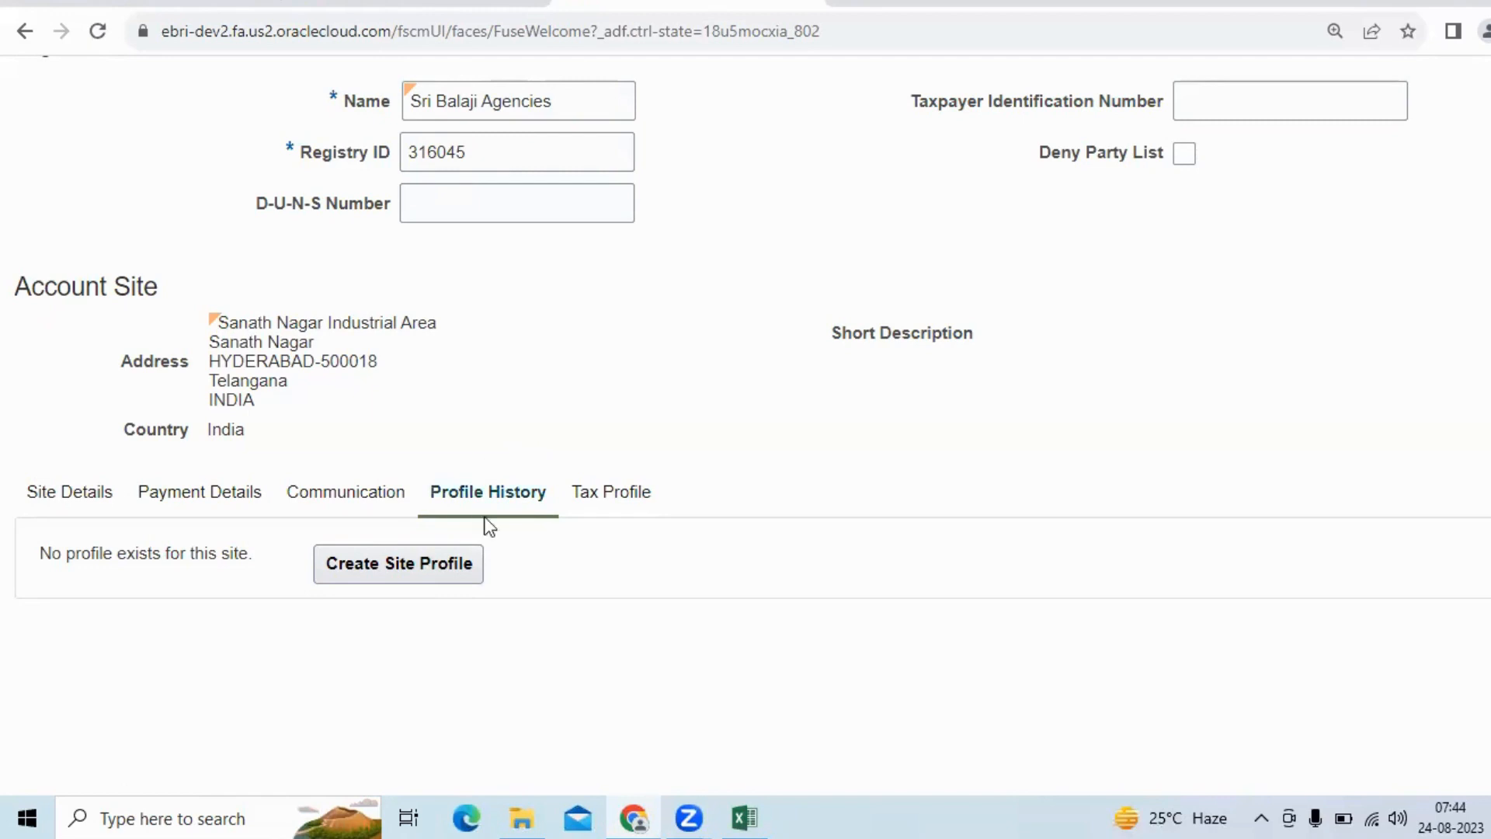
# - Start creating a site profile for the site and look through its default profile settings
pyautogui.click(457, 563)
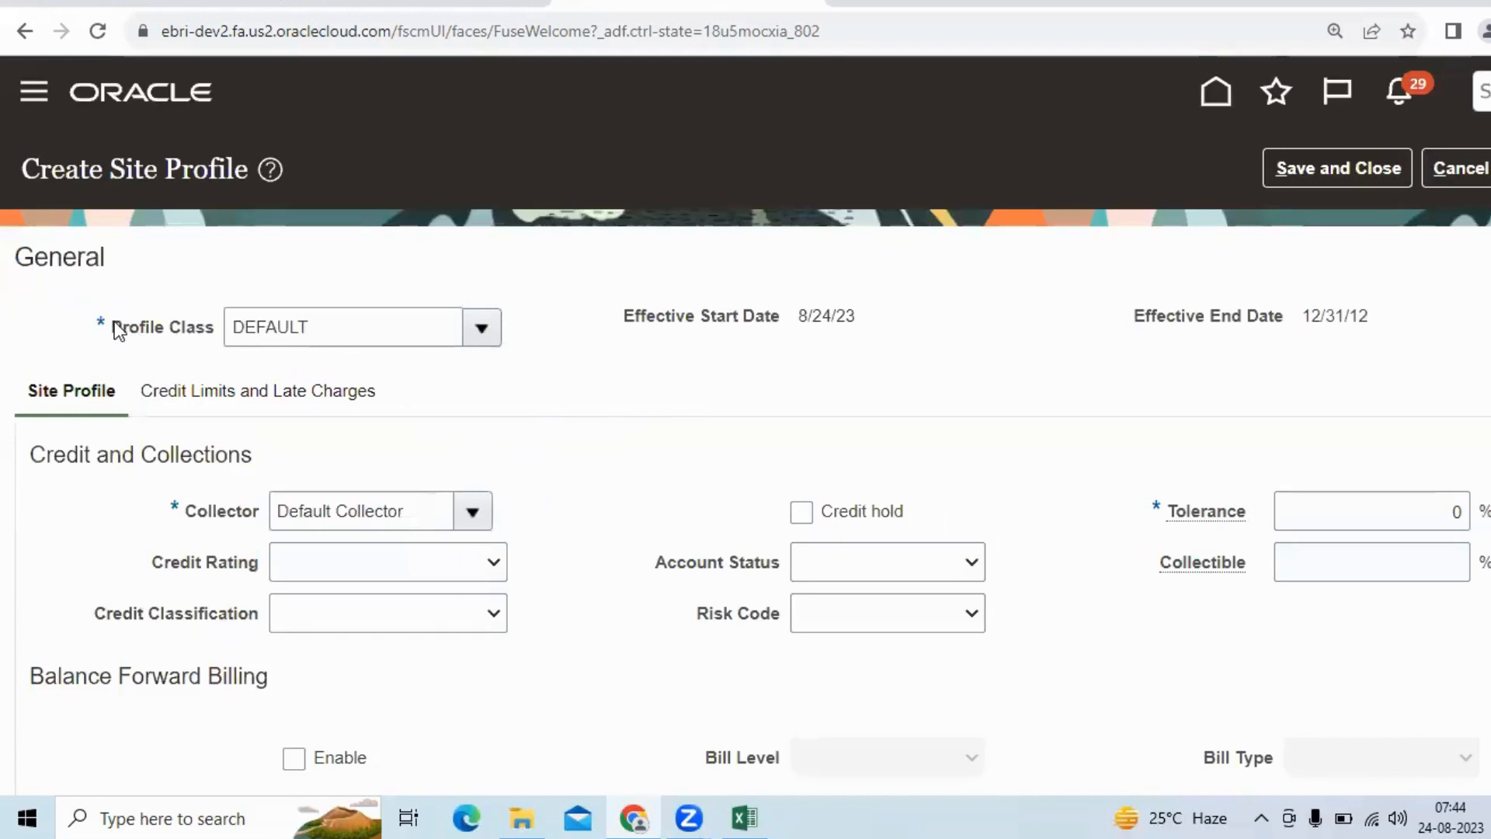
pyautogui.moveTo(113, 325); pyautogui.dragTo(210, 331)
pyautogui.moveTo(315, 327); pyautogui.dragTo(233, 331)
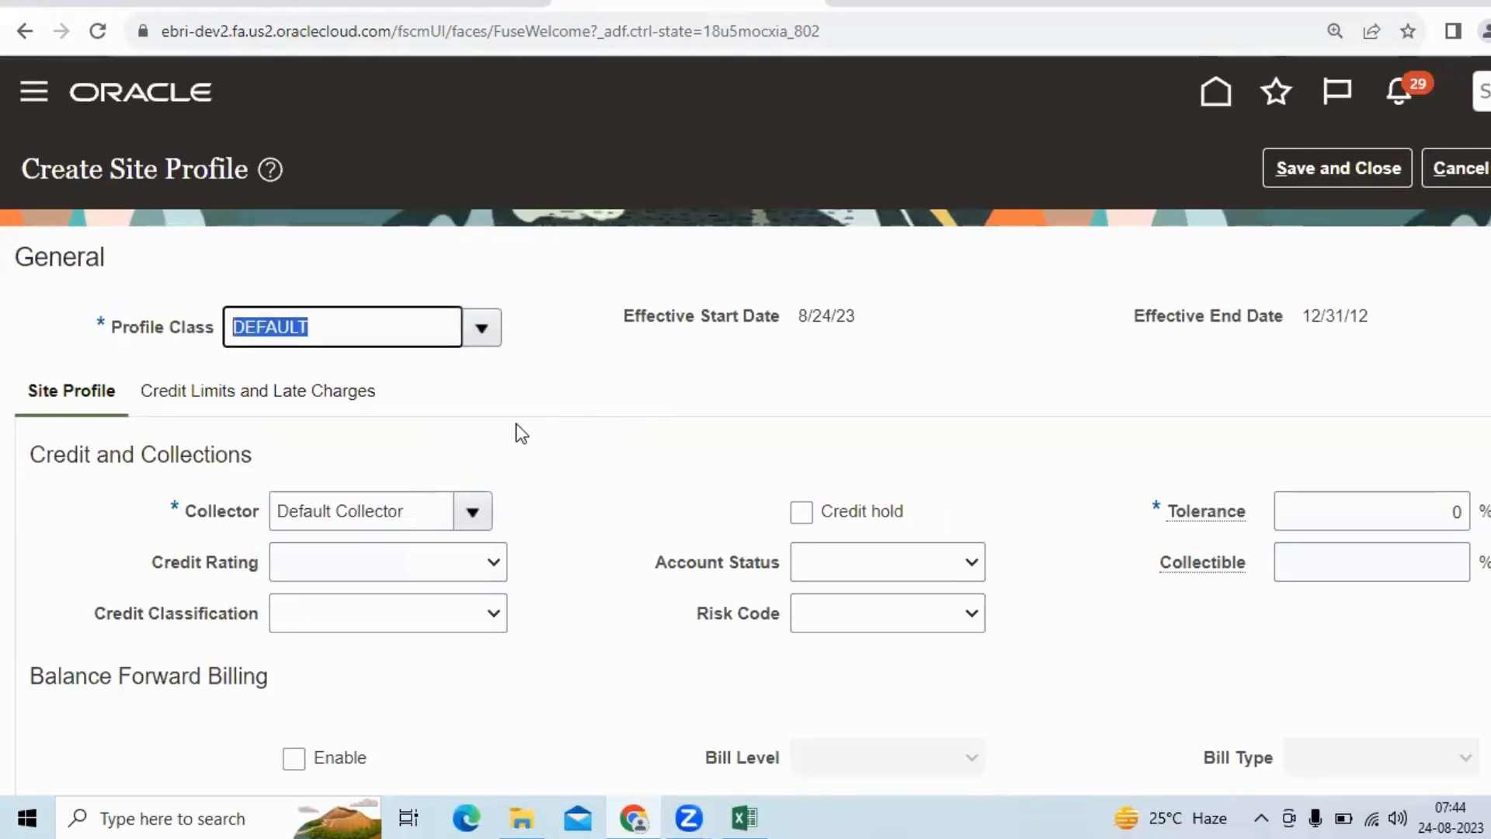
pyautogui.scroll(-12, 521, 433)
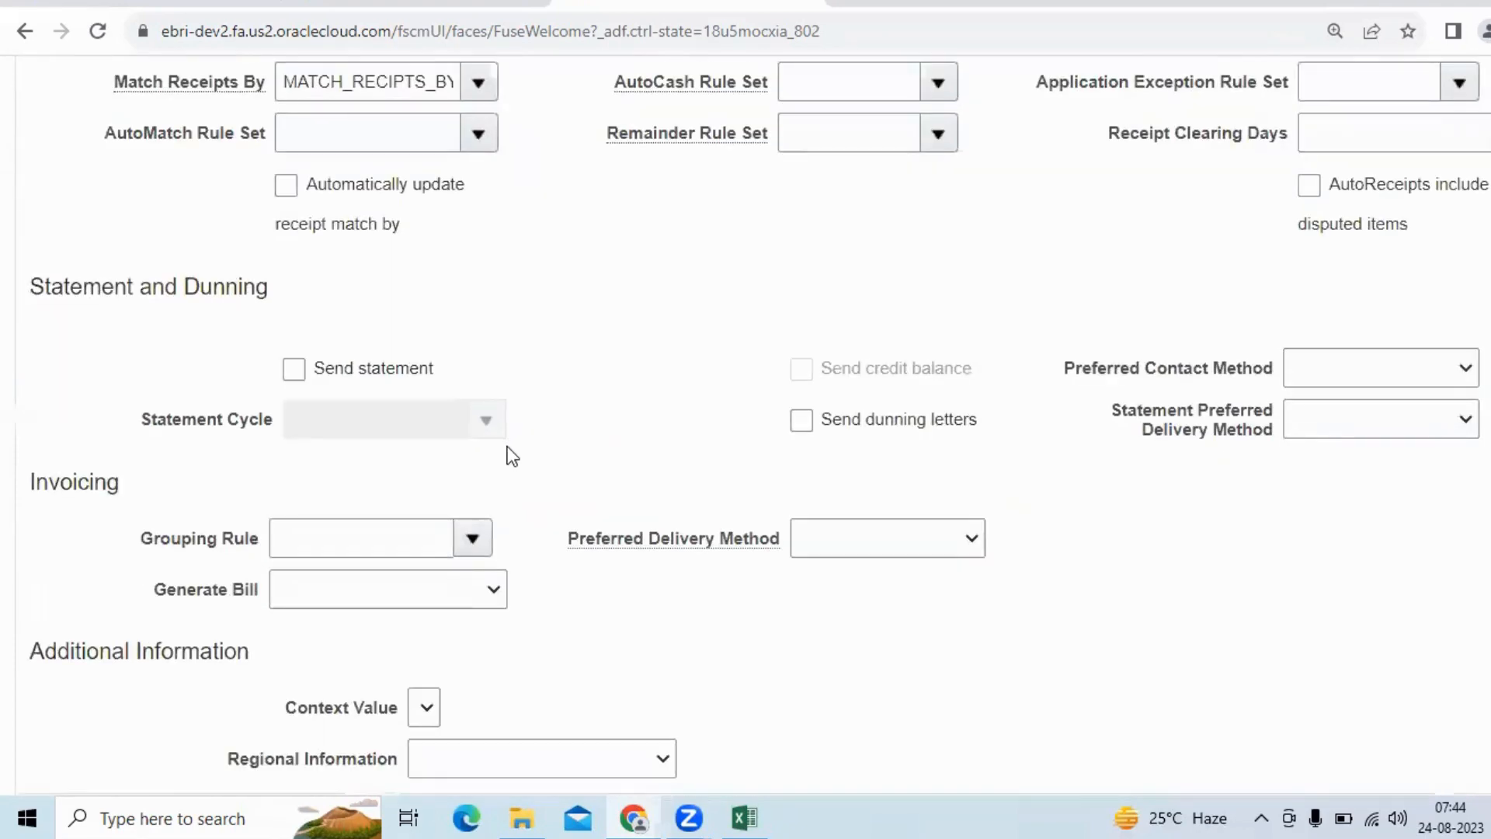
pyautogui.scroll(12, 512, 456)
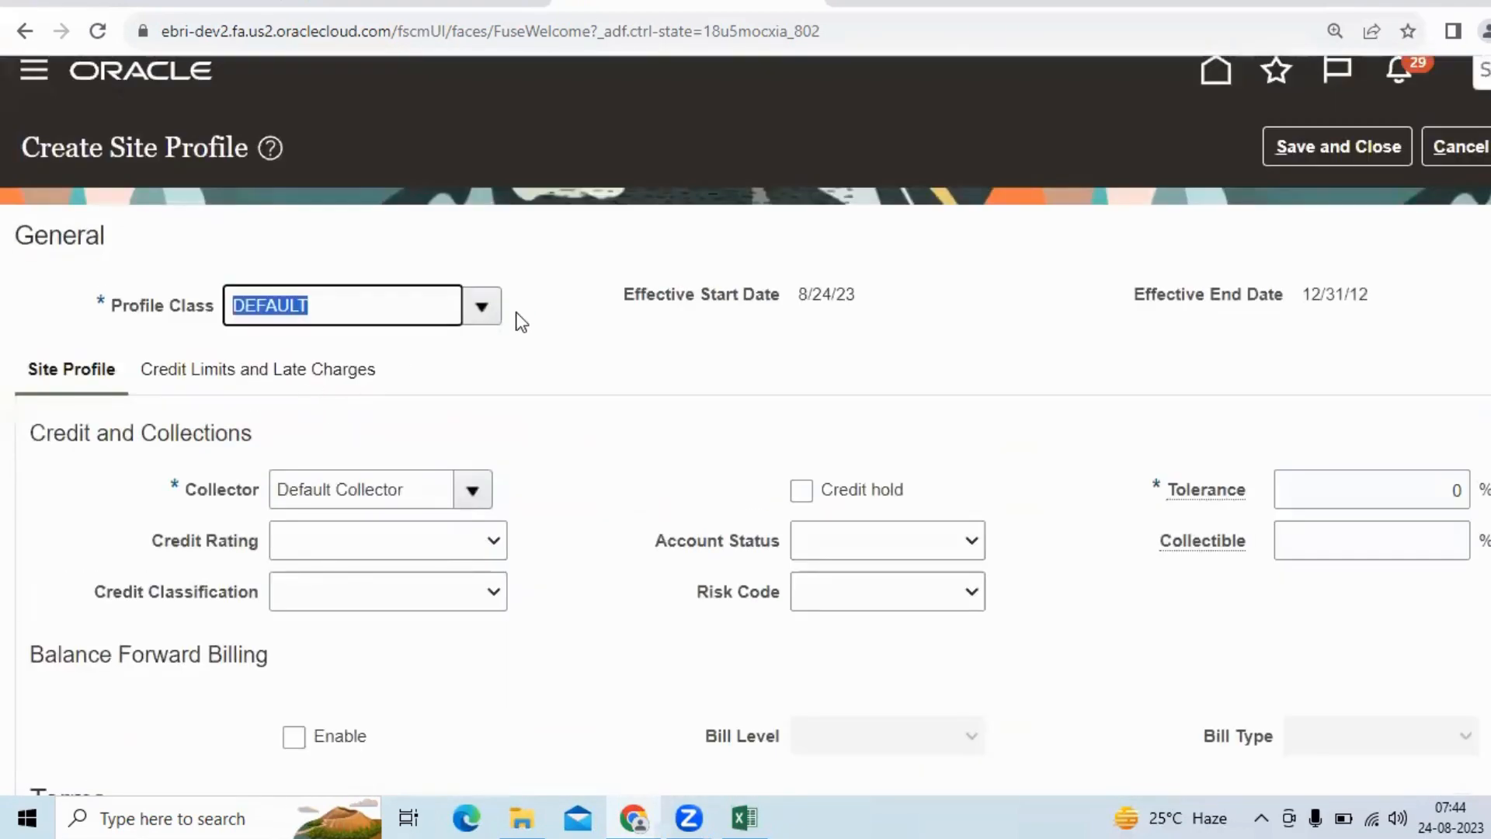
# - Try to change the site profile's class to Anjani Customer Profile, accepting the reset to the new class defaults
pyautogui.click(479, 306)
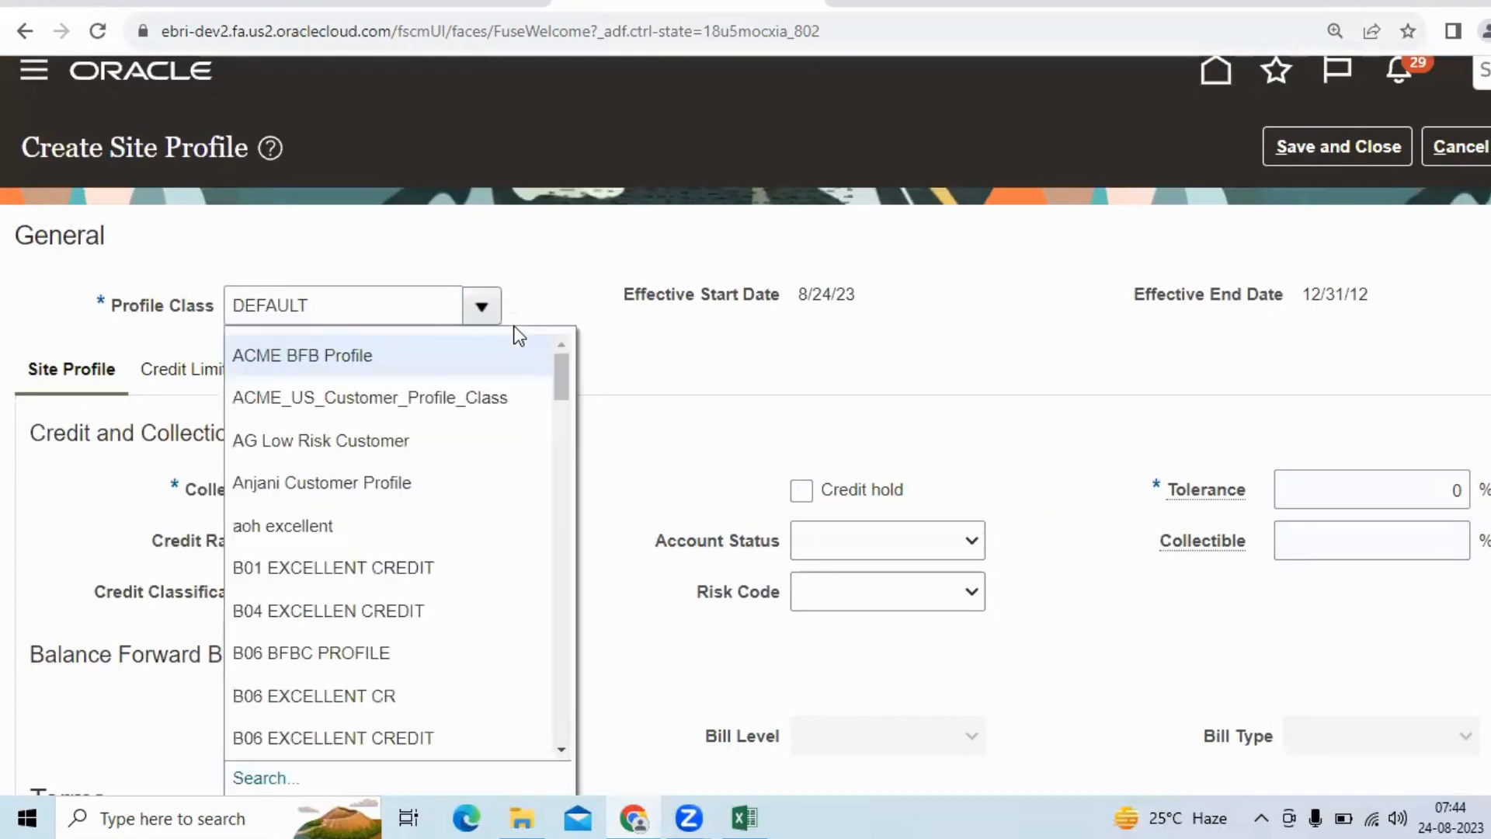
pyautogui.click(422, 475)
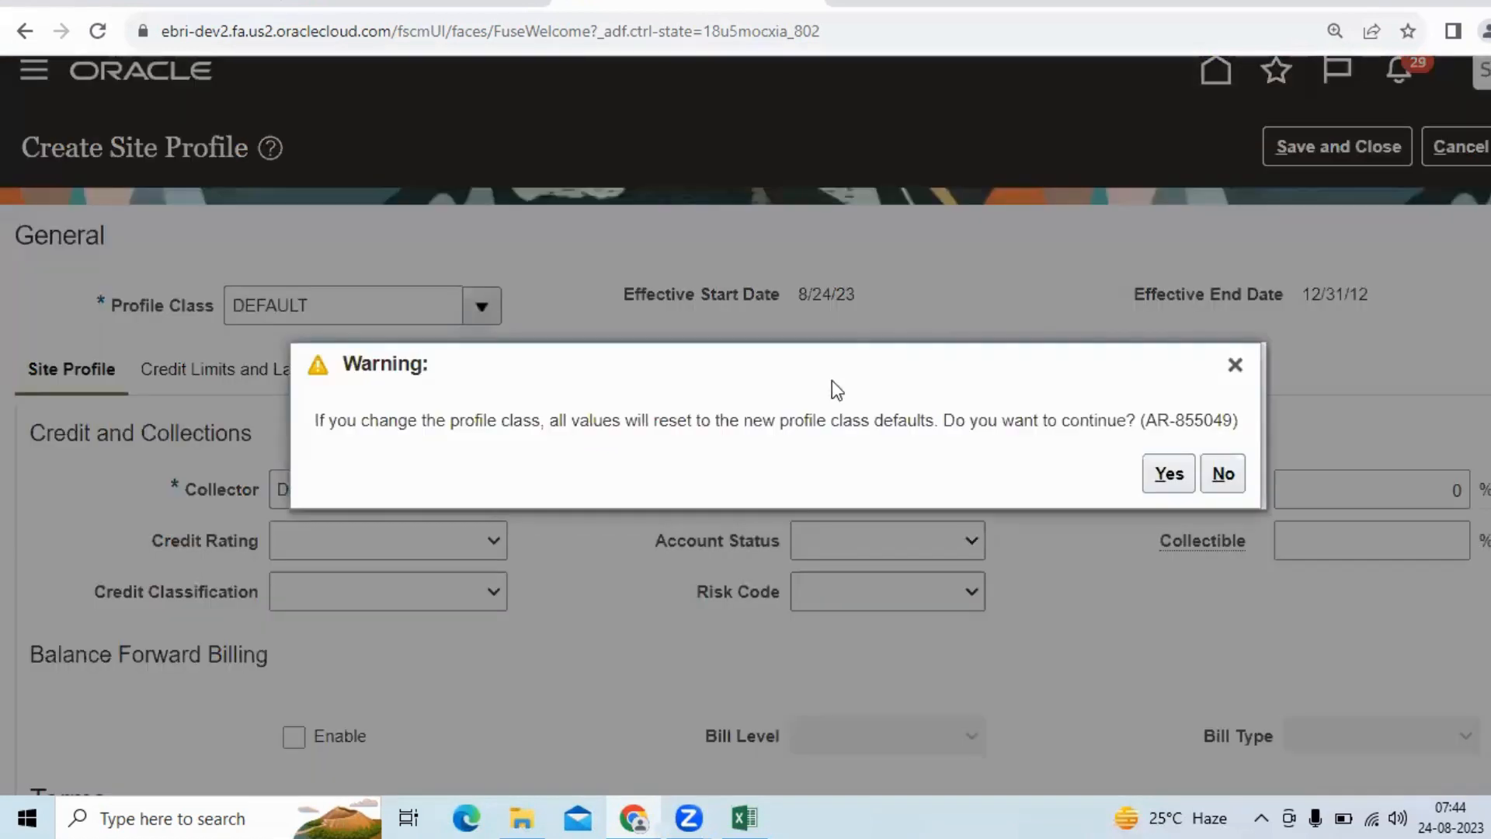
pyautogui.click(1152, 474)
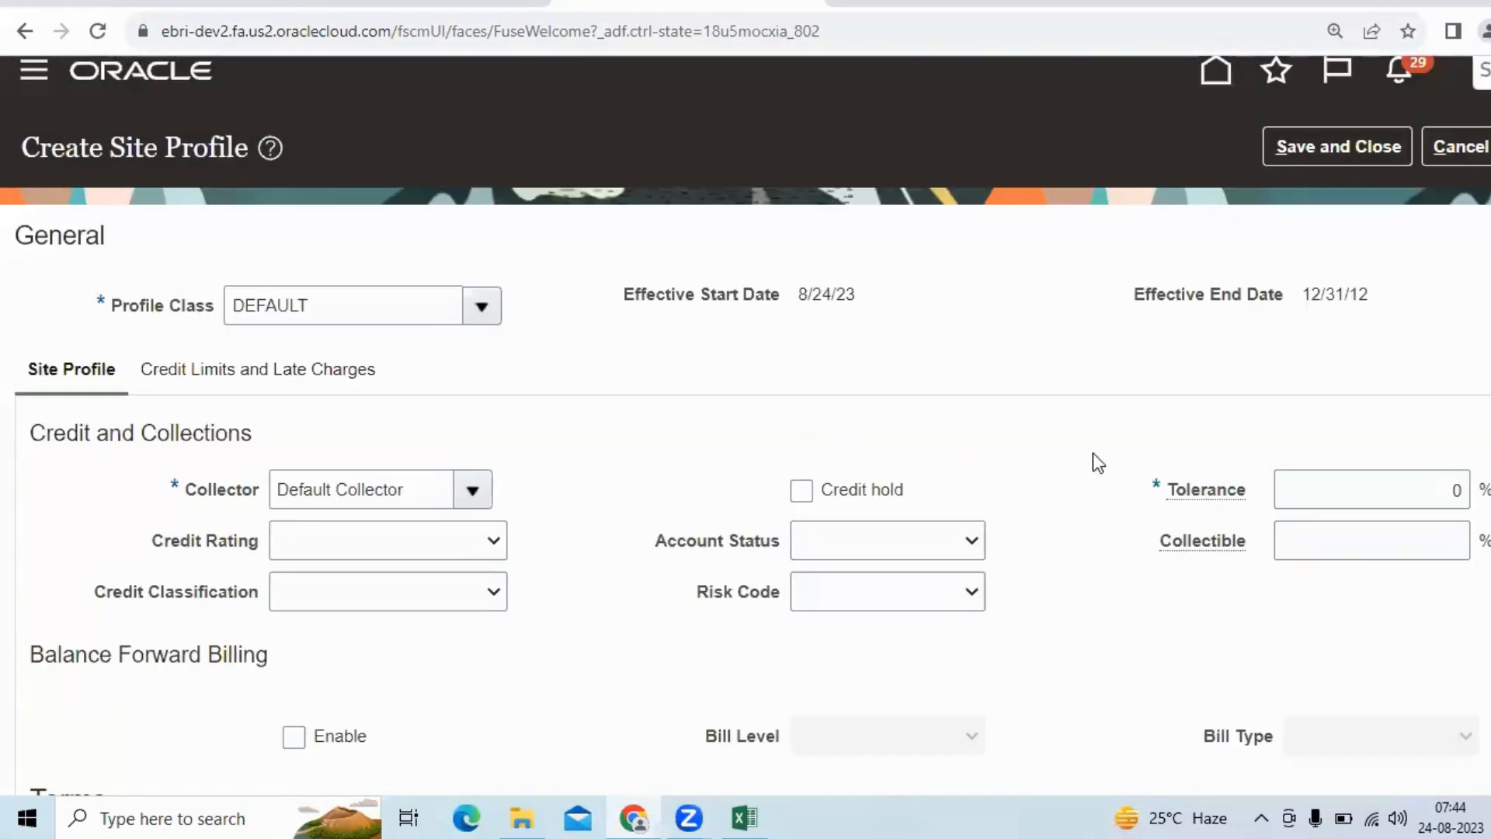
# - Set the site profile's credit rating to Excellent and its account status to High Volume
pyautogui.scroll(-3, 1038, 440)
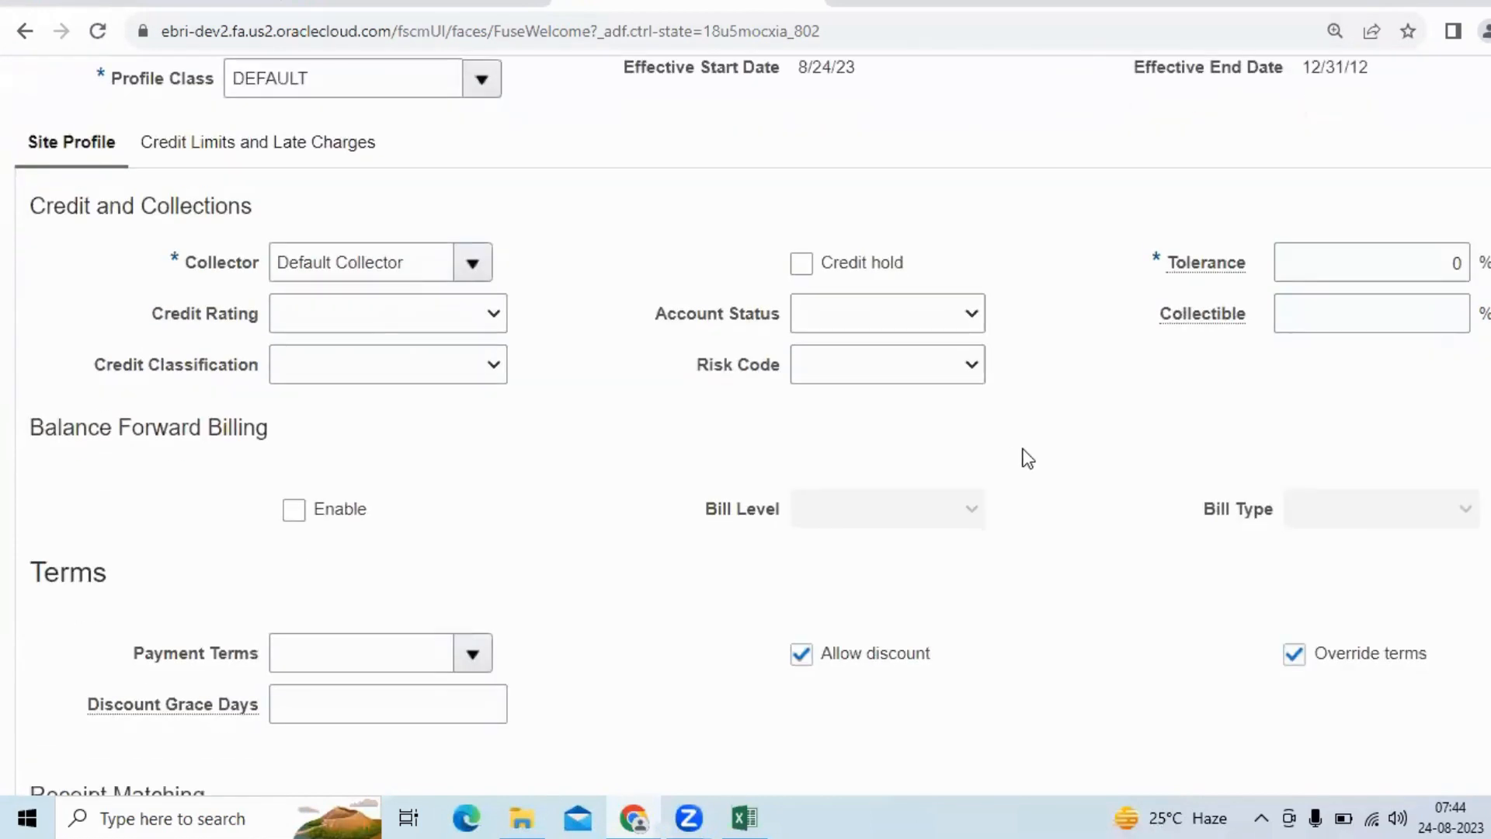
pyautogui.click(401, 314)
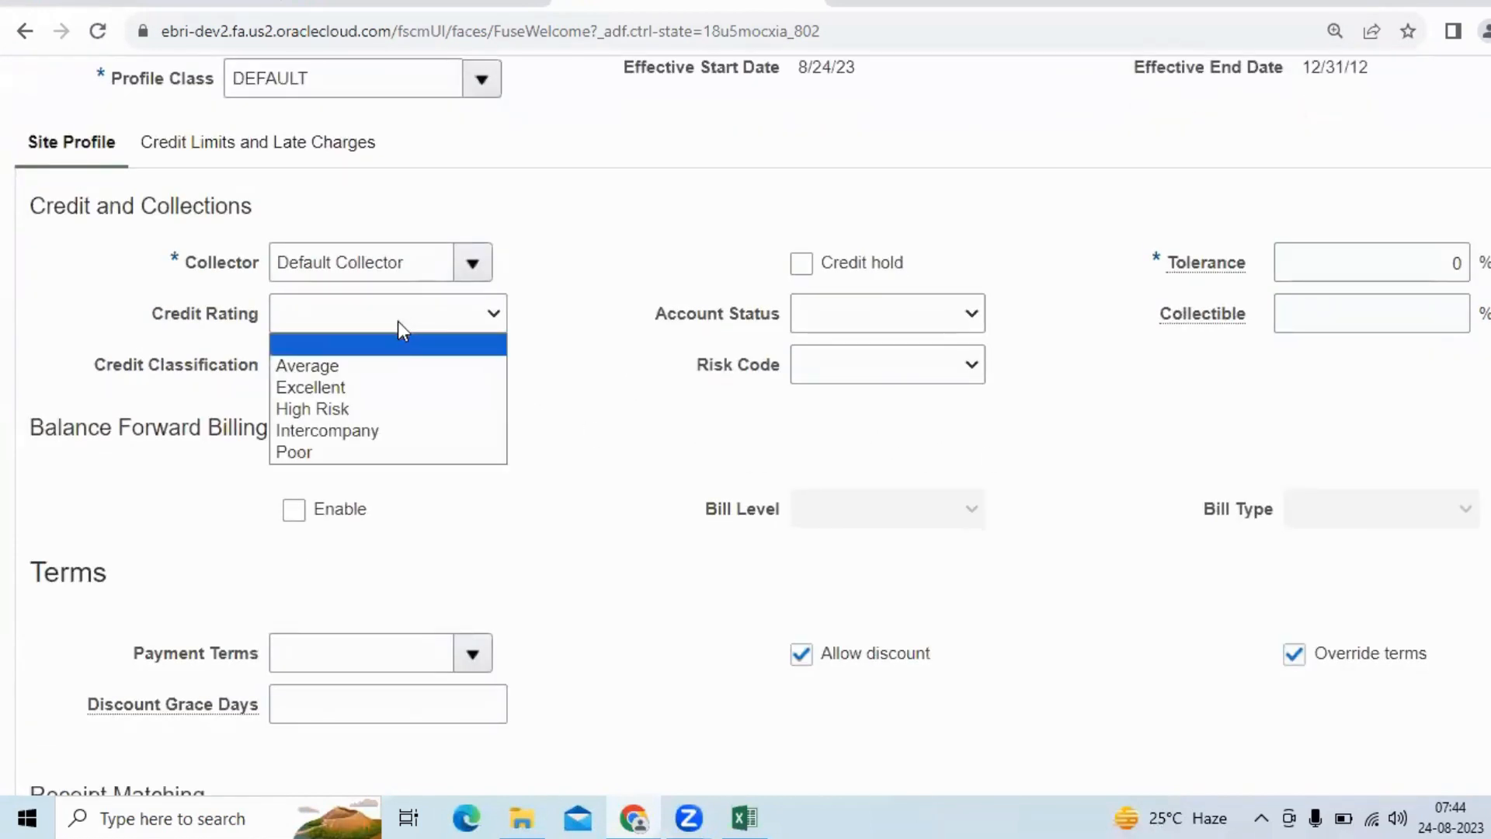
pyautogui.click(392, 392)
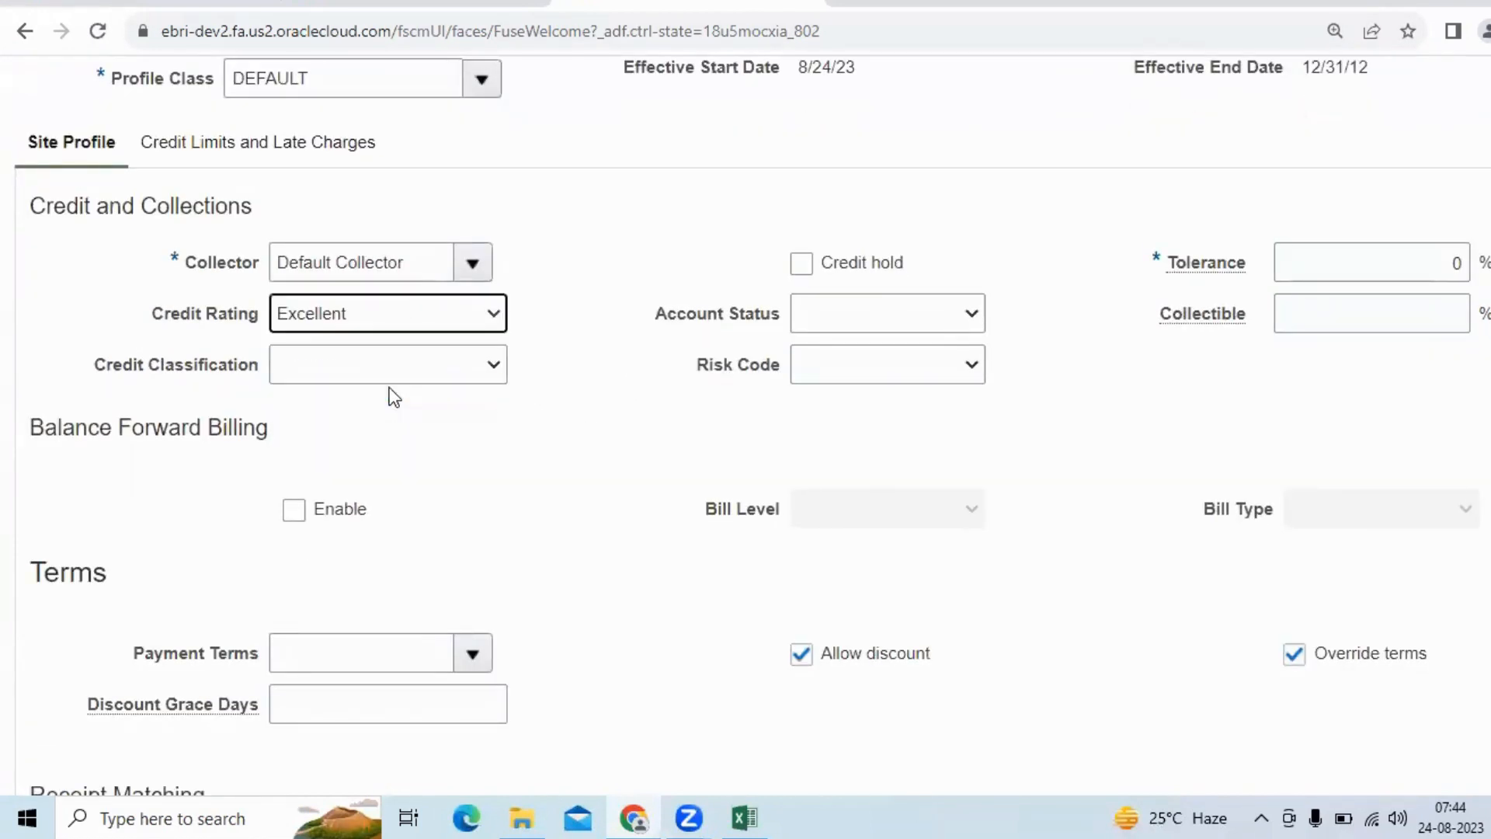
pyautogui.click(905, 322)
pyautogui.click(886, 389)
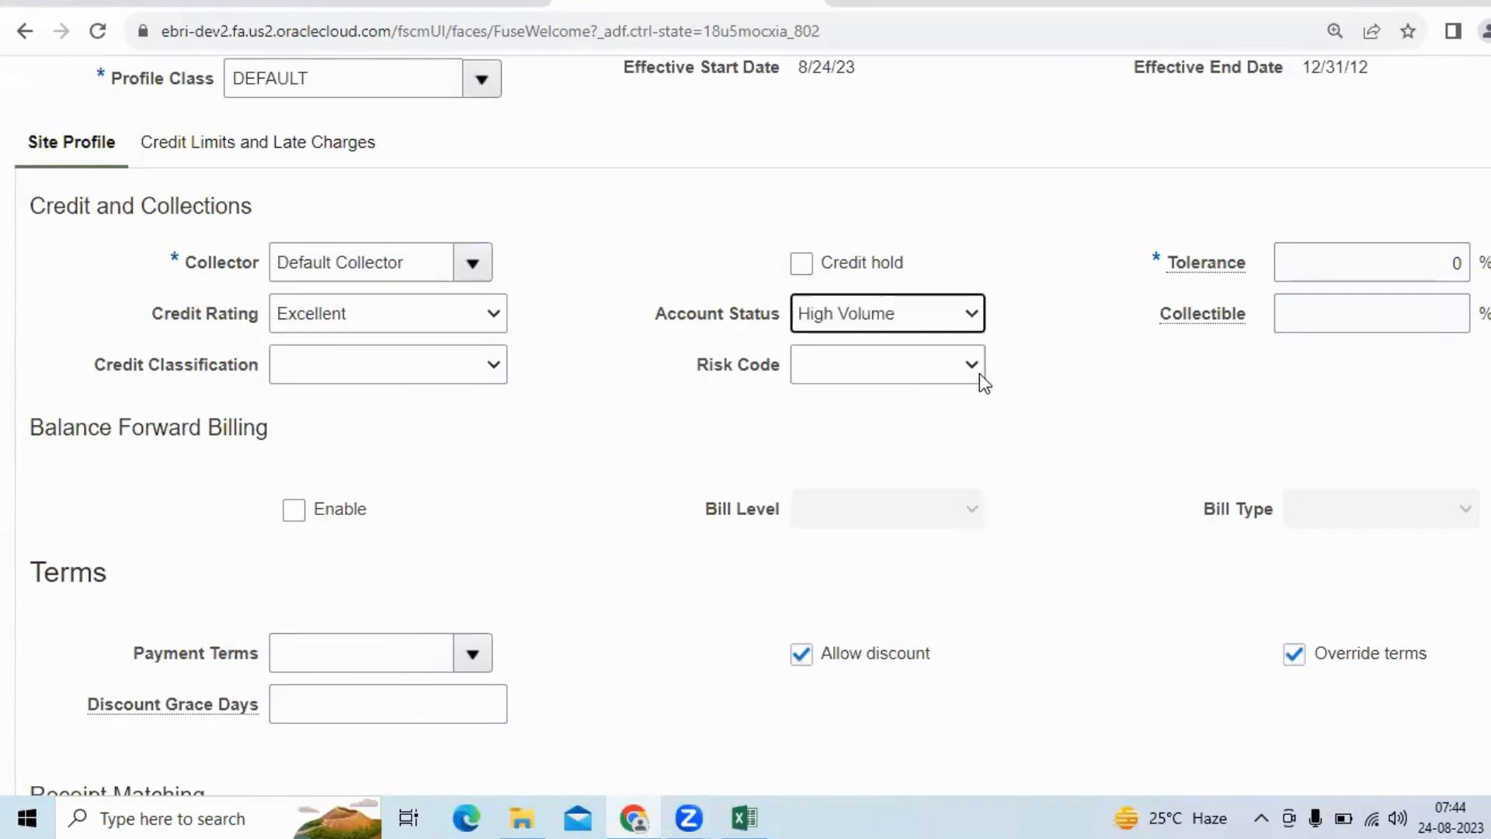
# - Set the site profile's payment terms to Anjani Immediat and match receipts by Transaction Number
pyautogui.scroll(-2, 641, 485)
pyautogui.scroll(-4, 613, 497)
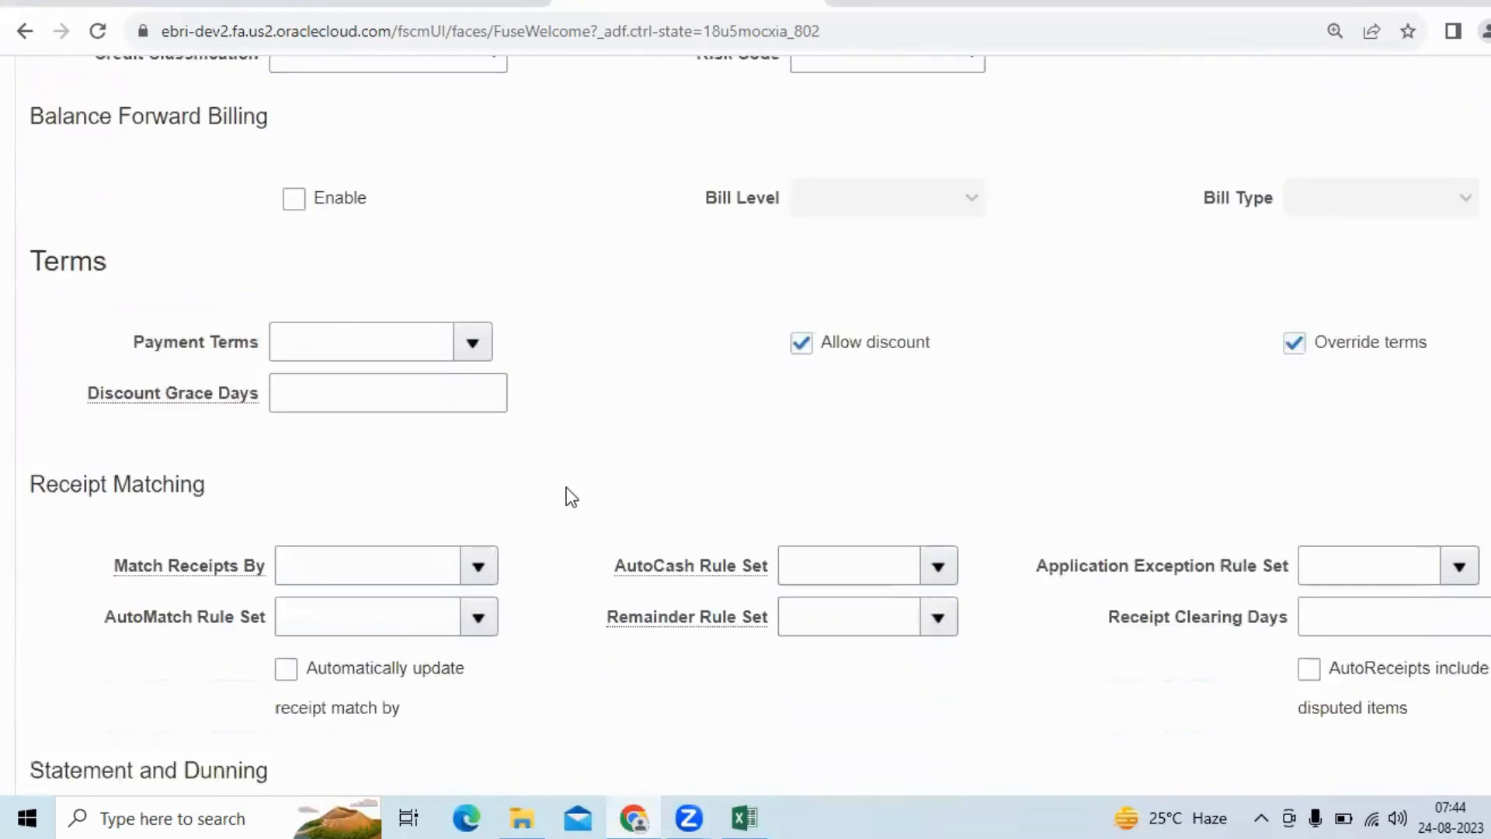
pyautogui.click(475, 314)
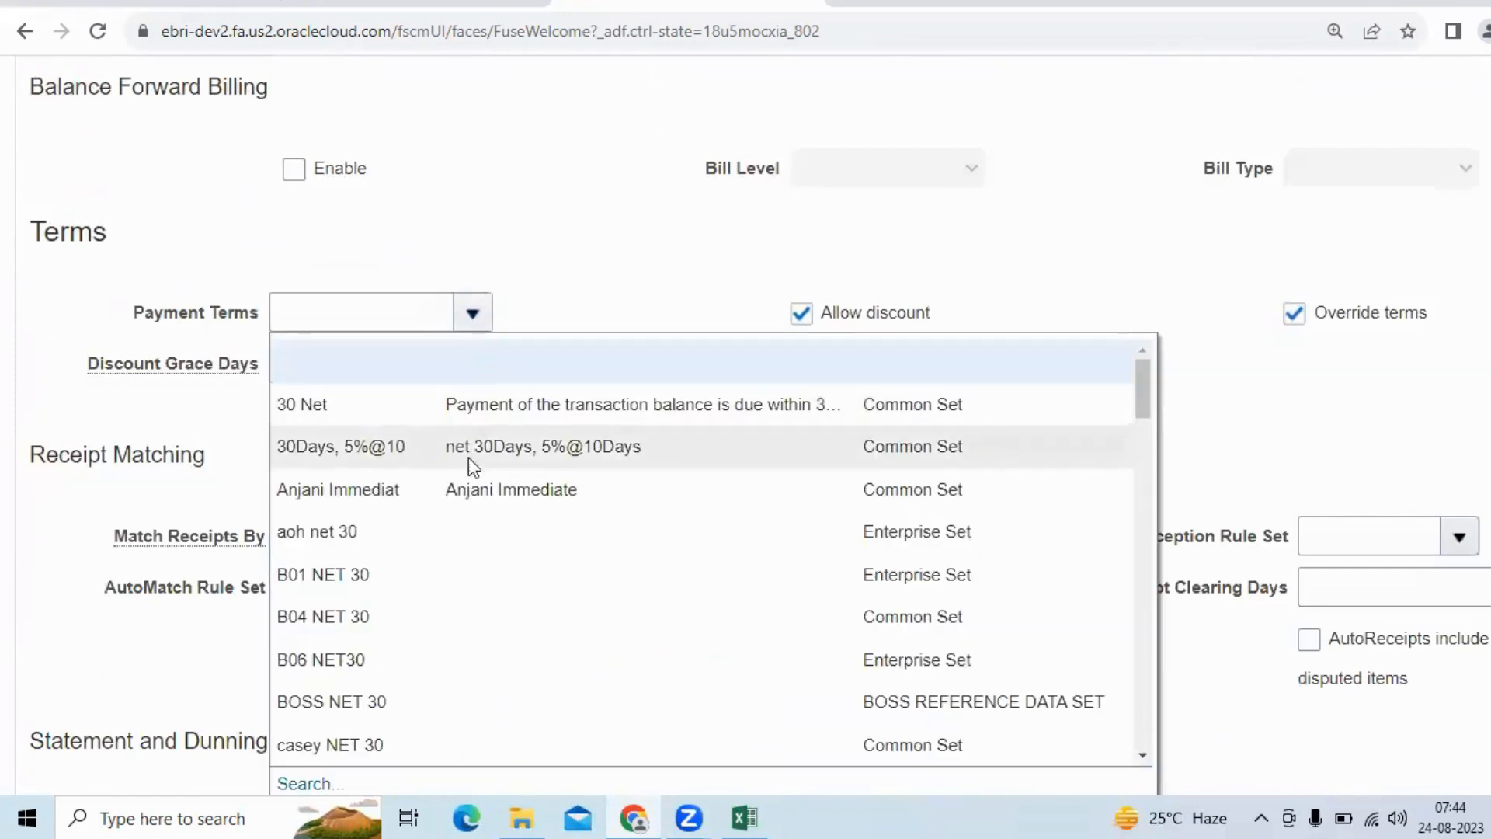
pyautogui.click(454, 497)
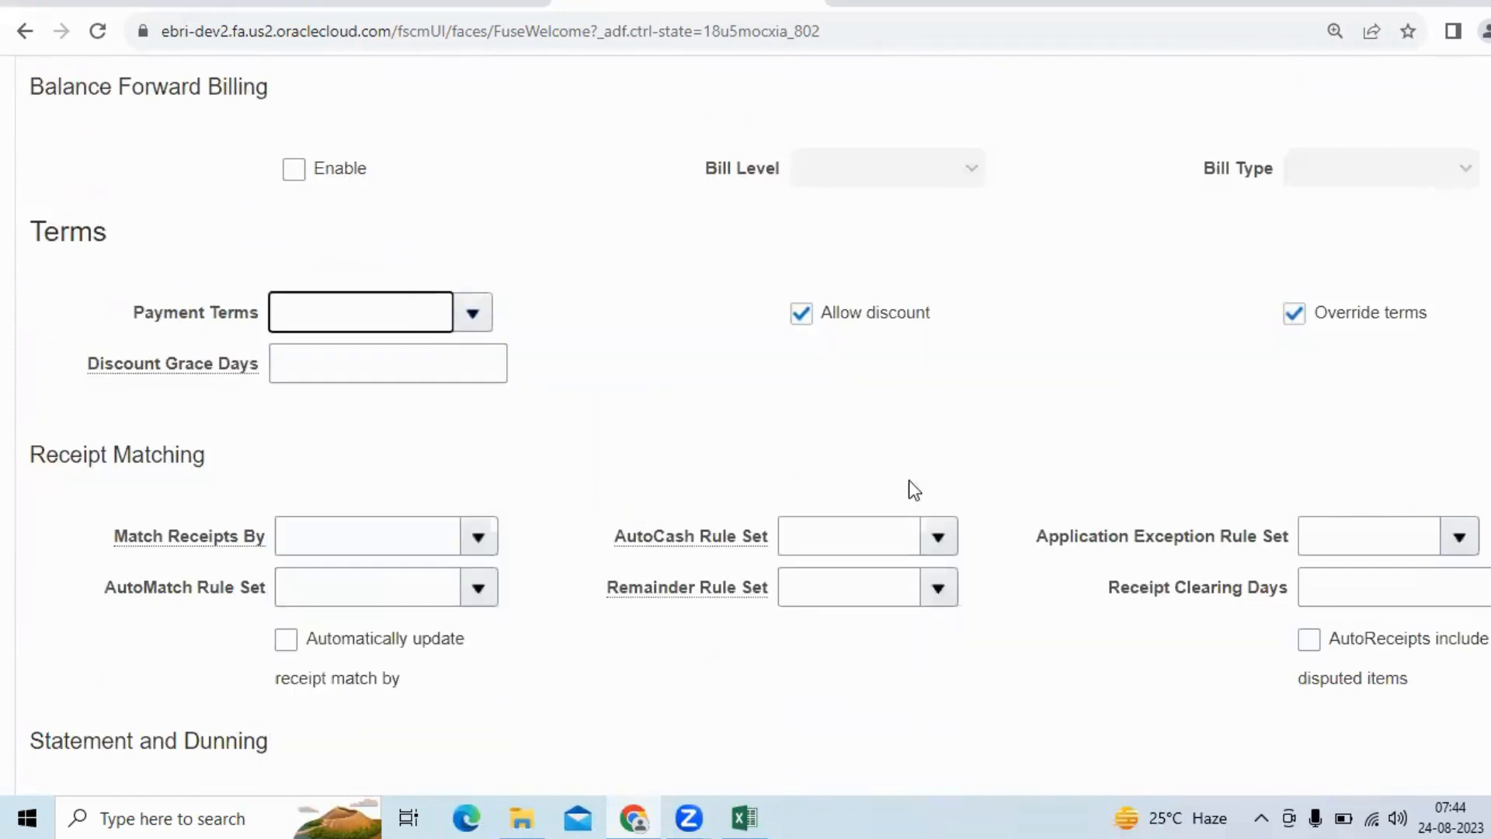
pyautogui.scroll(-4, 931, 475)
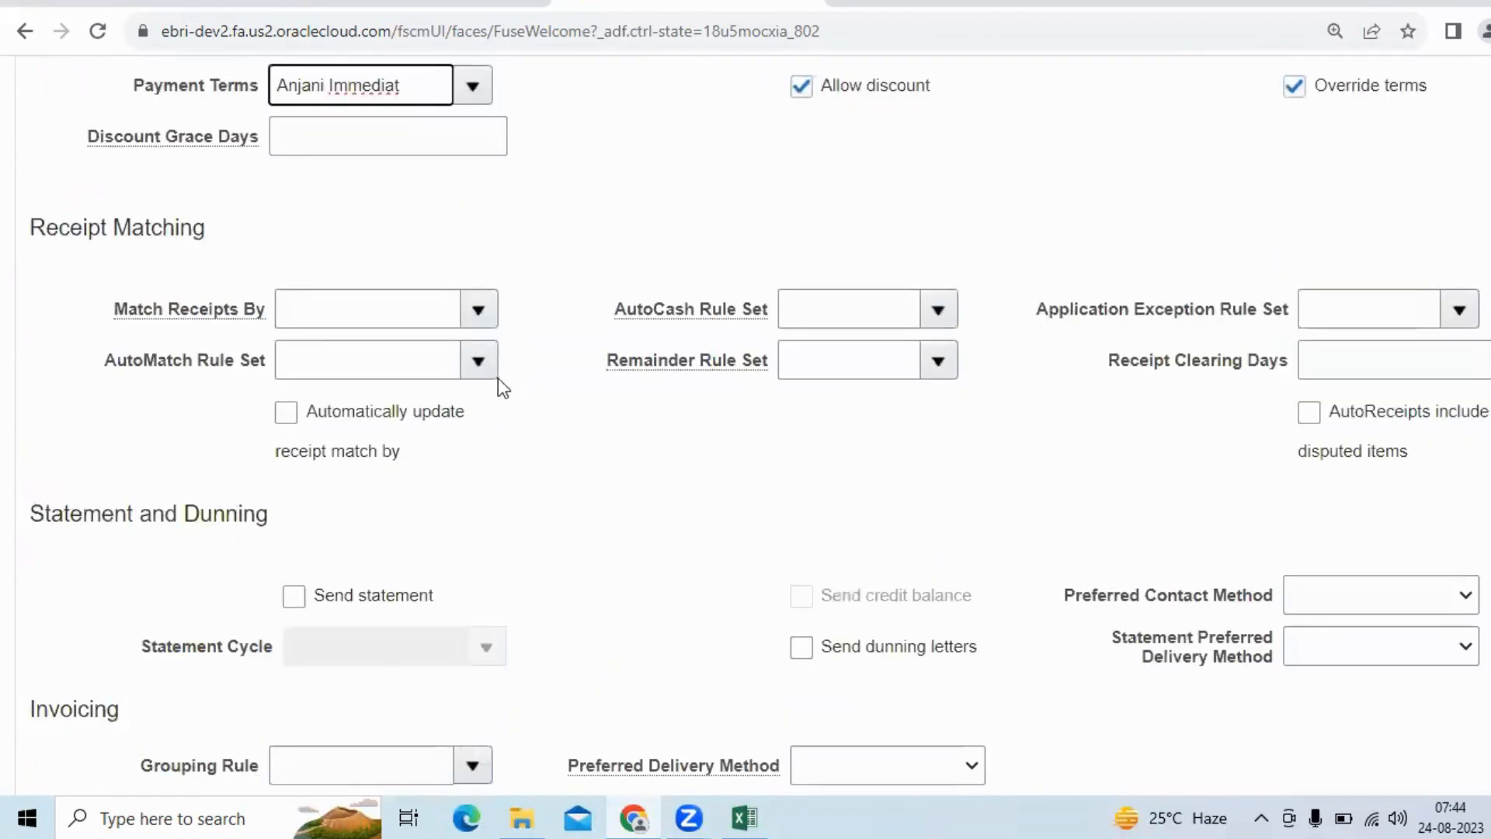
pyautogui.click(476, 309)
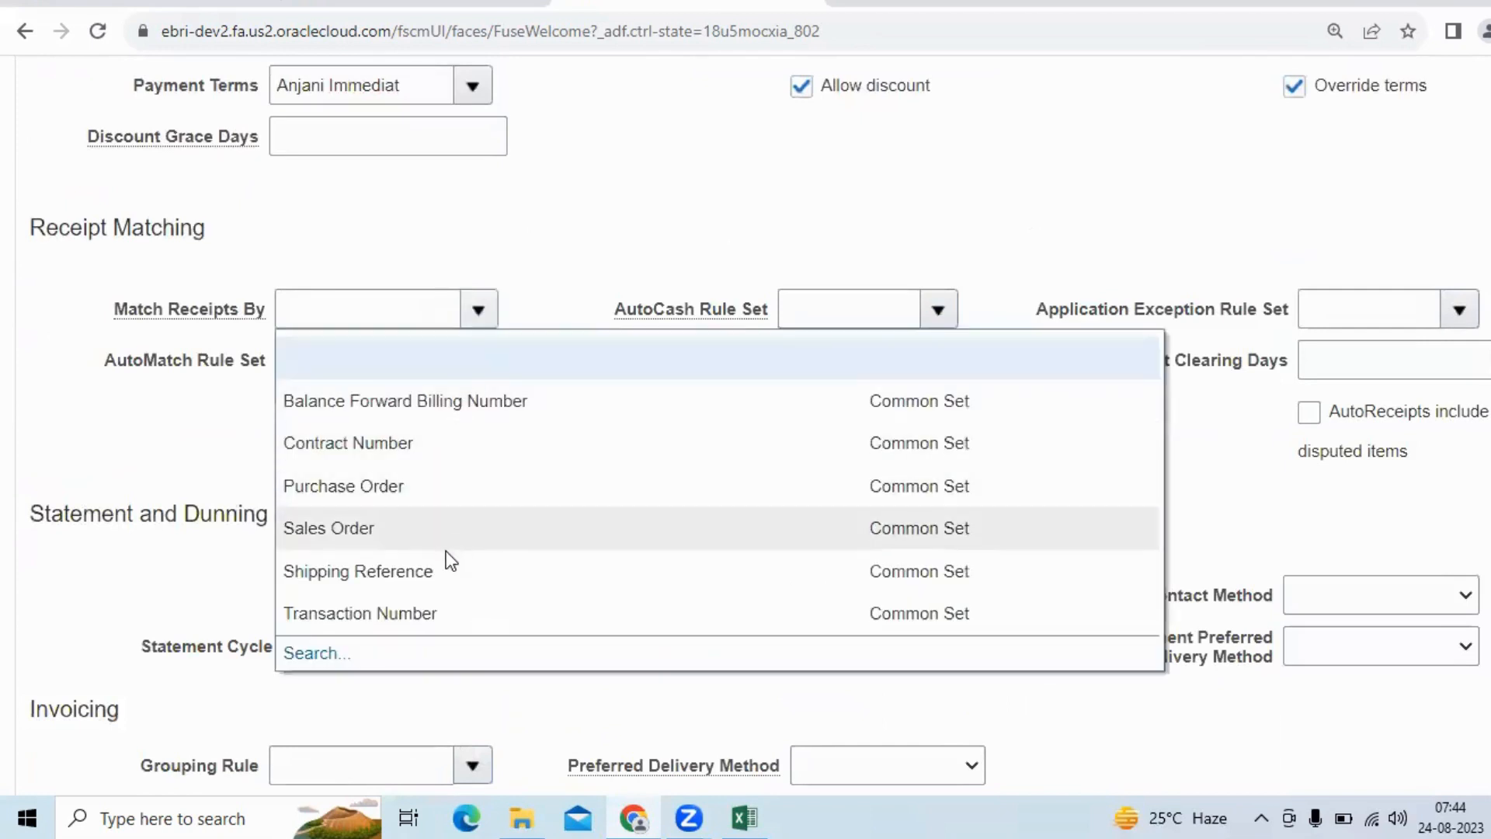
pyautogui.click(427, 612)
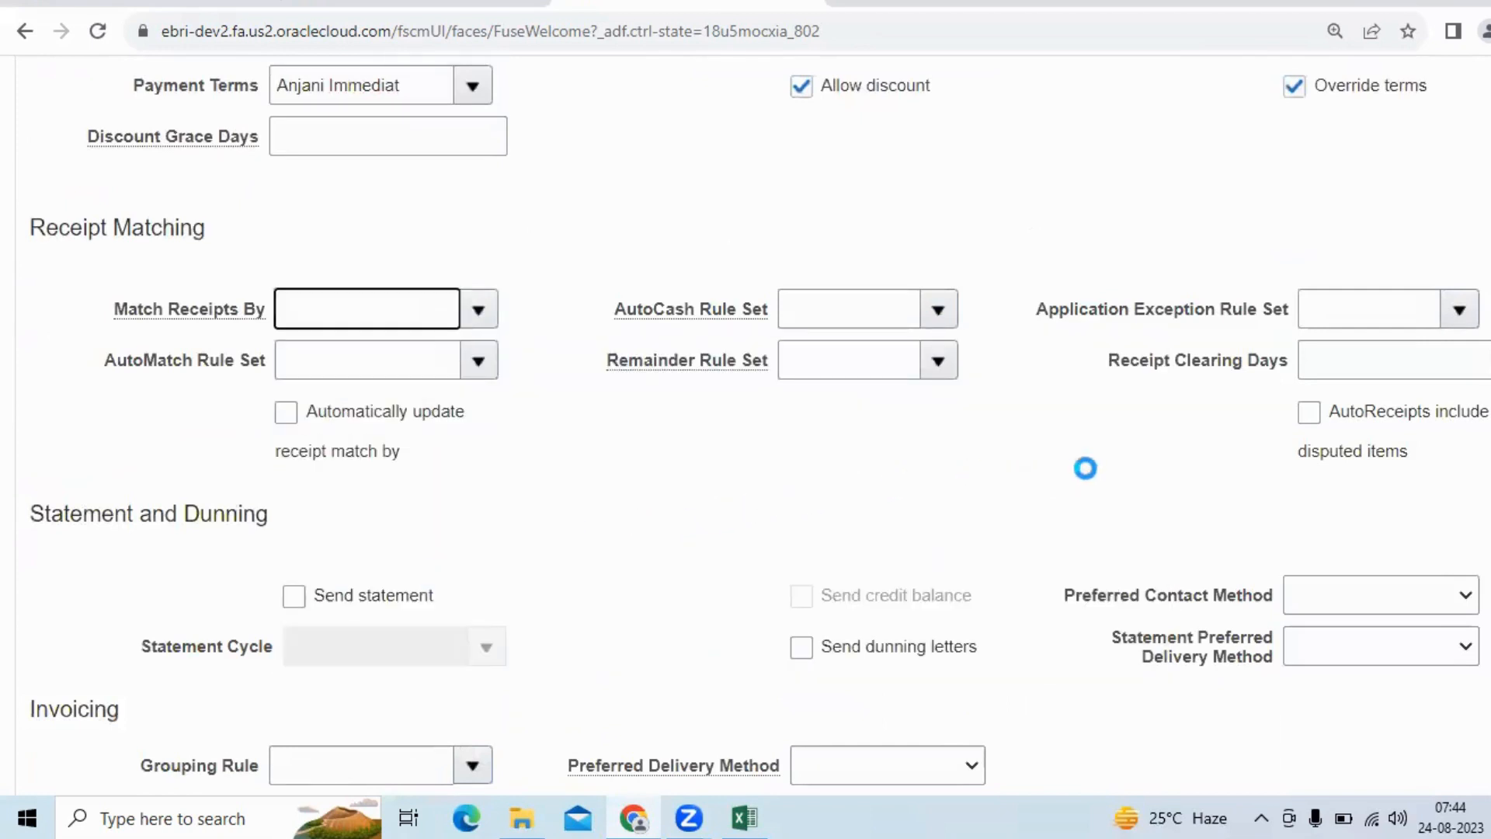
pyautogui.scroll(-4, 1305, 477)
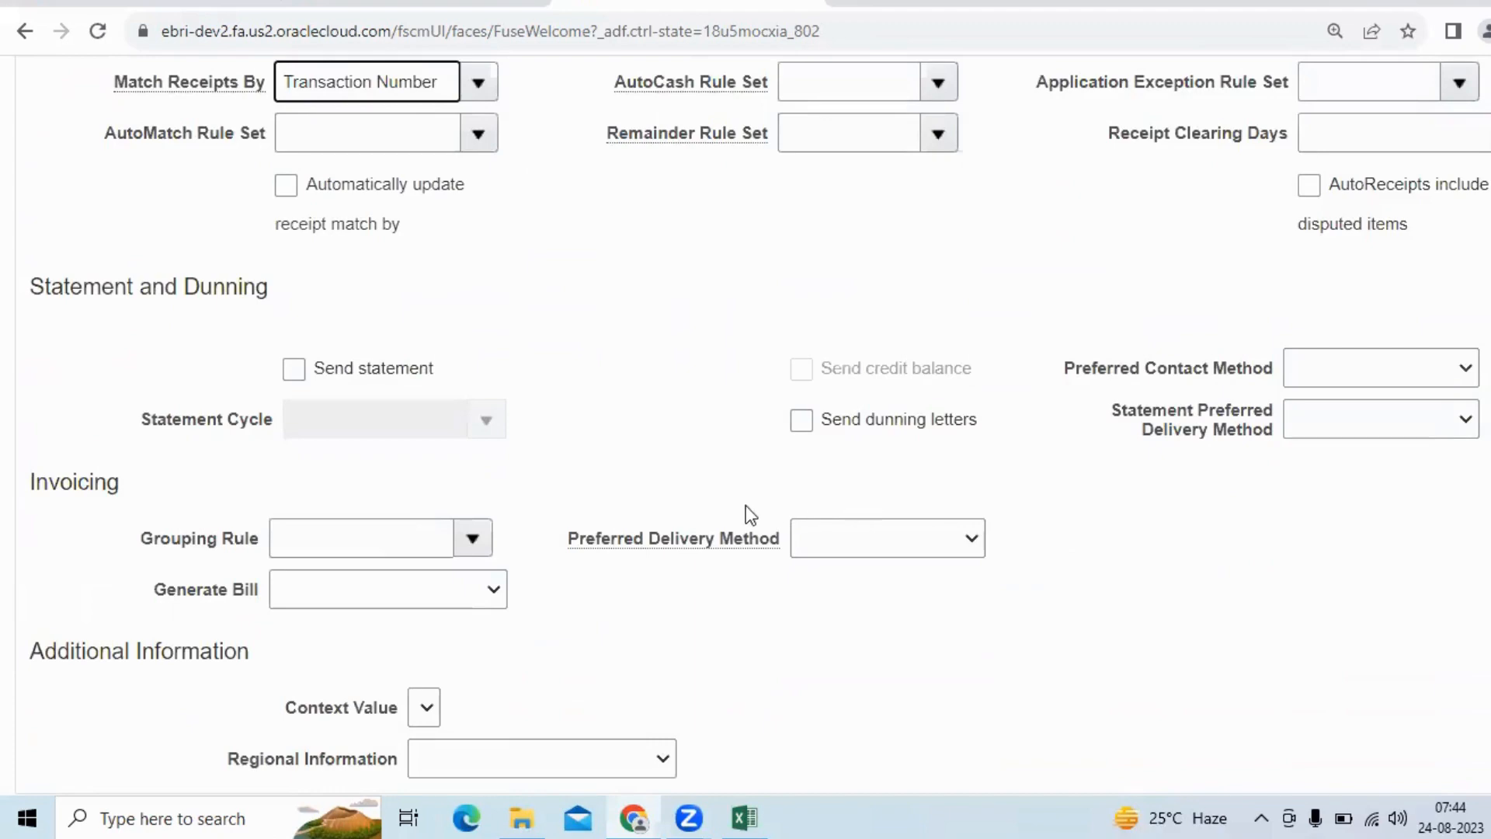
# - Save and close the site profile and return to the Manage Customers page
pyautogui.scroll(15, 741, 501)
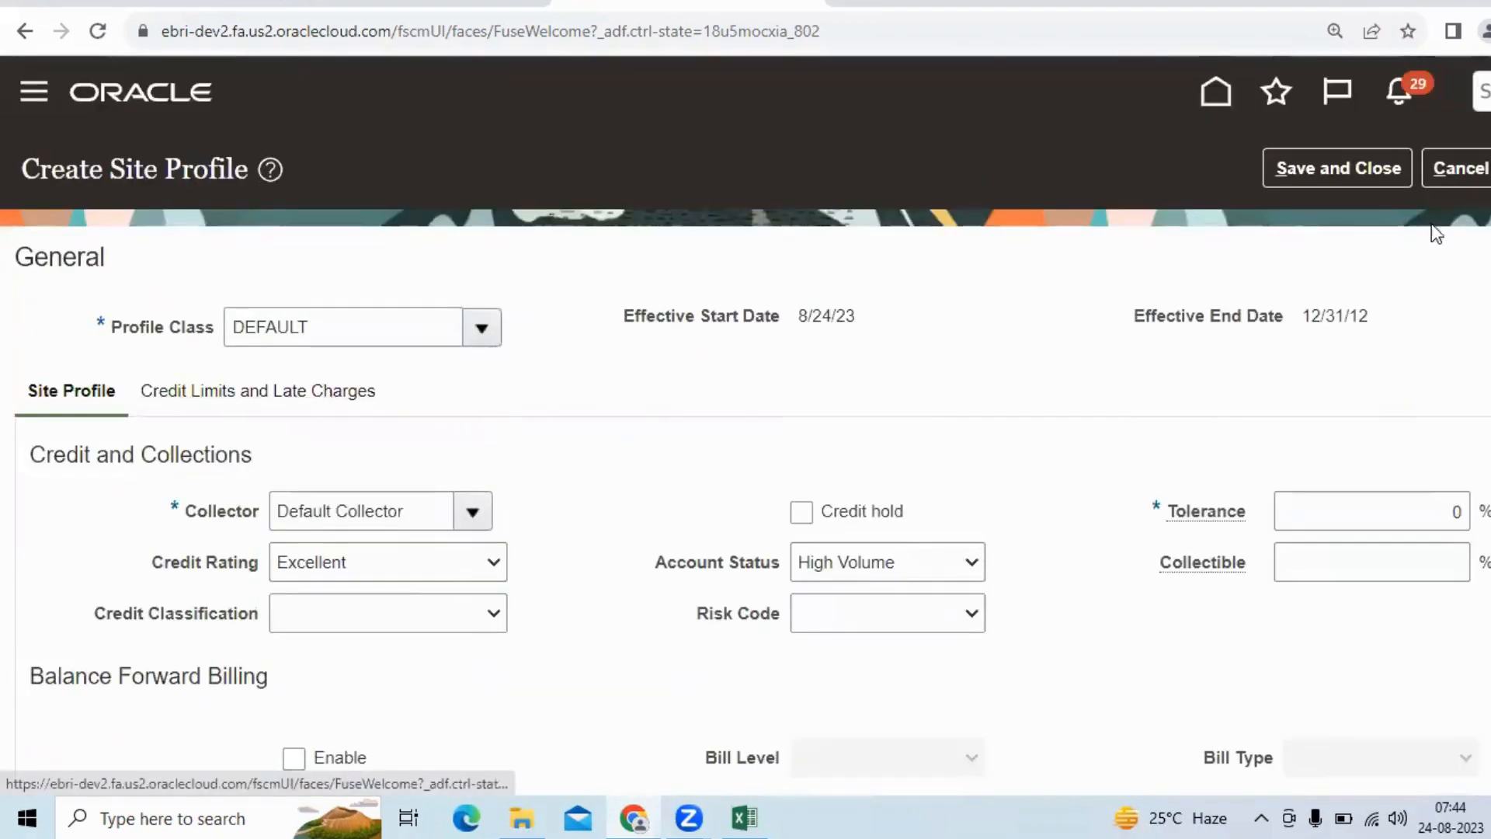
pyautogui.click(1334, 179)
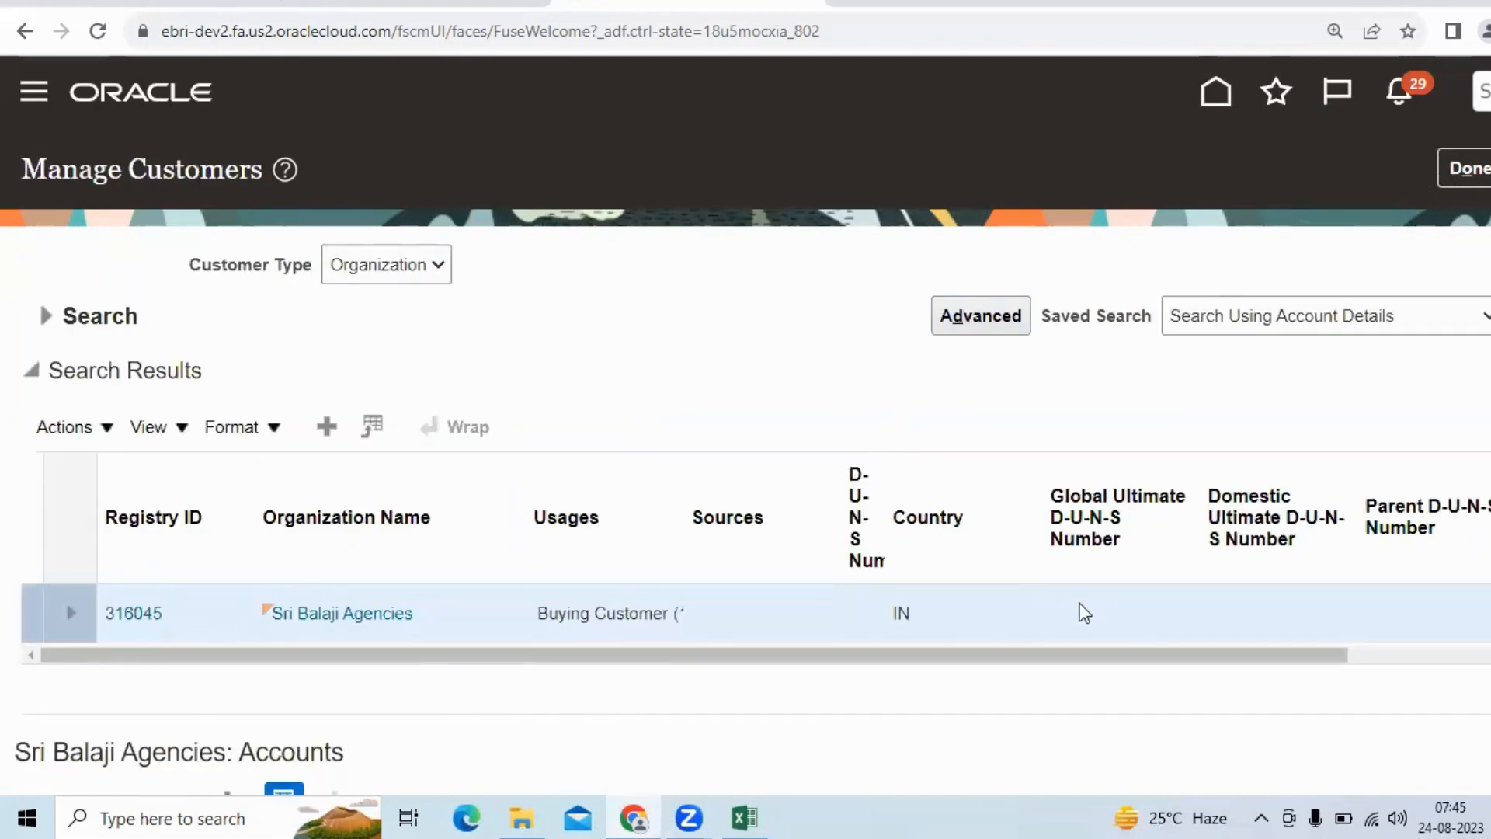
pyautogui.click(1464, 169)
pyautogui.click(744, 817)
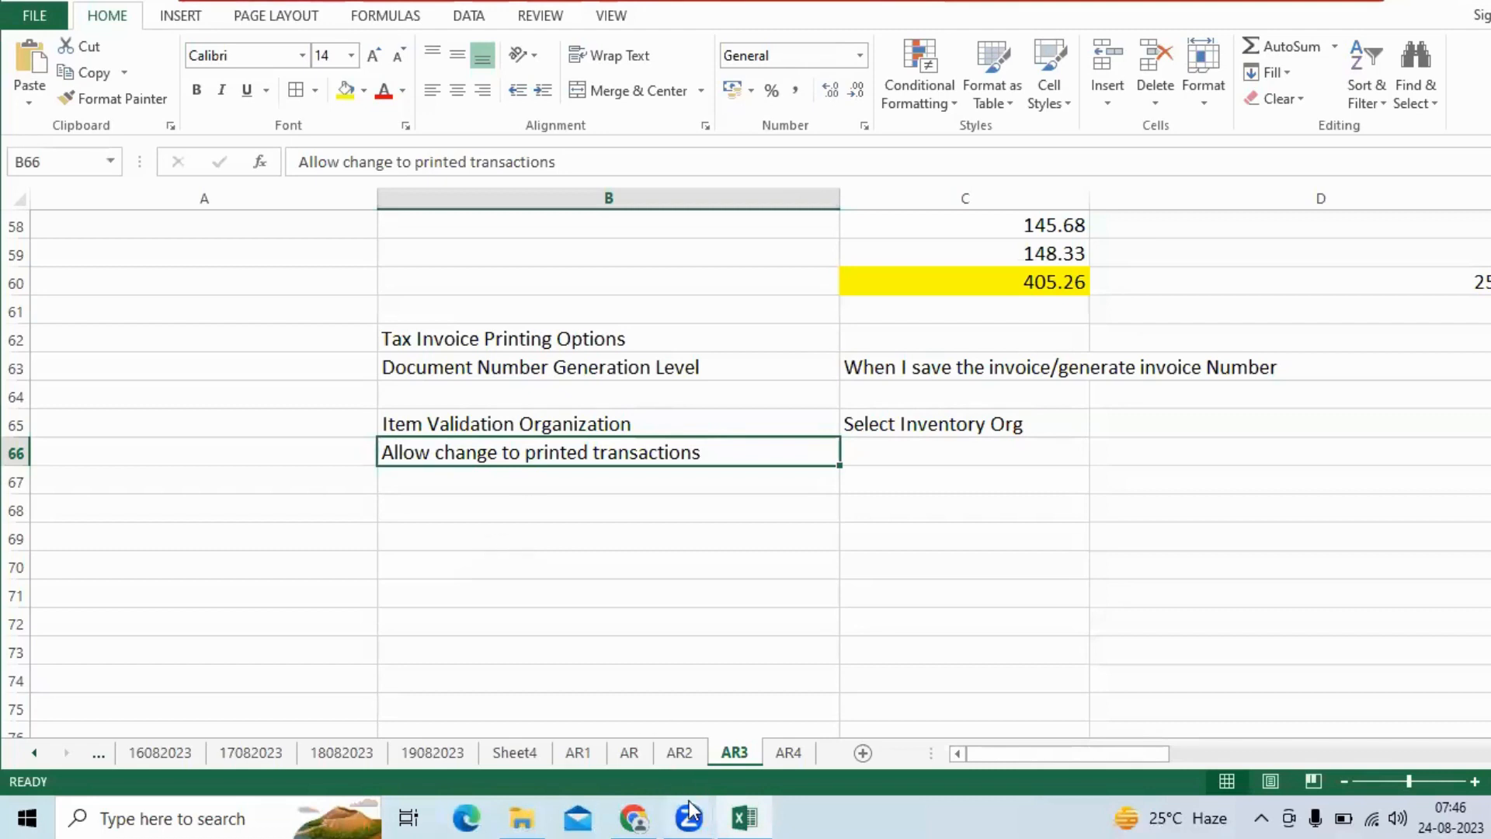
pyautogui.click(633, 815)
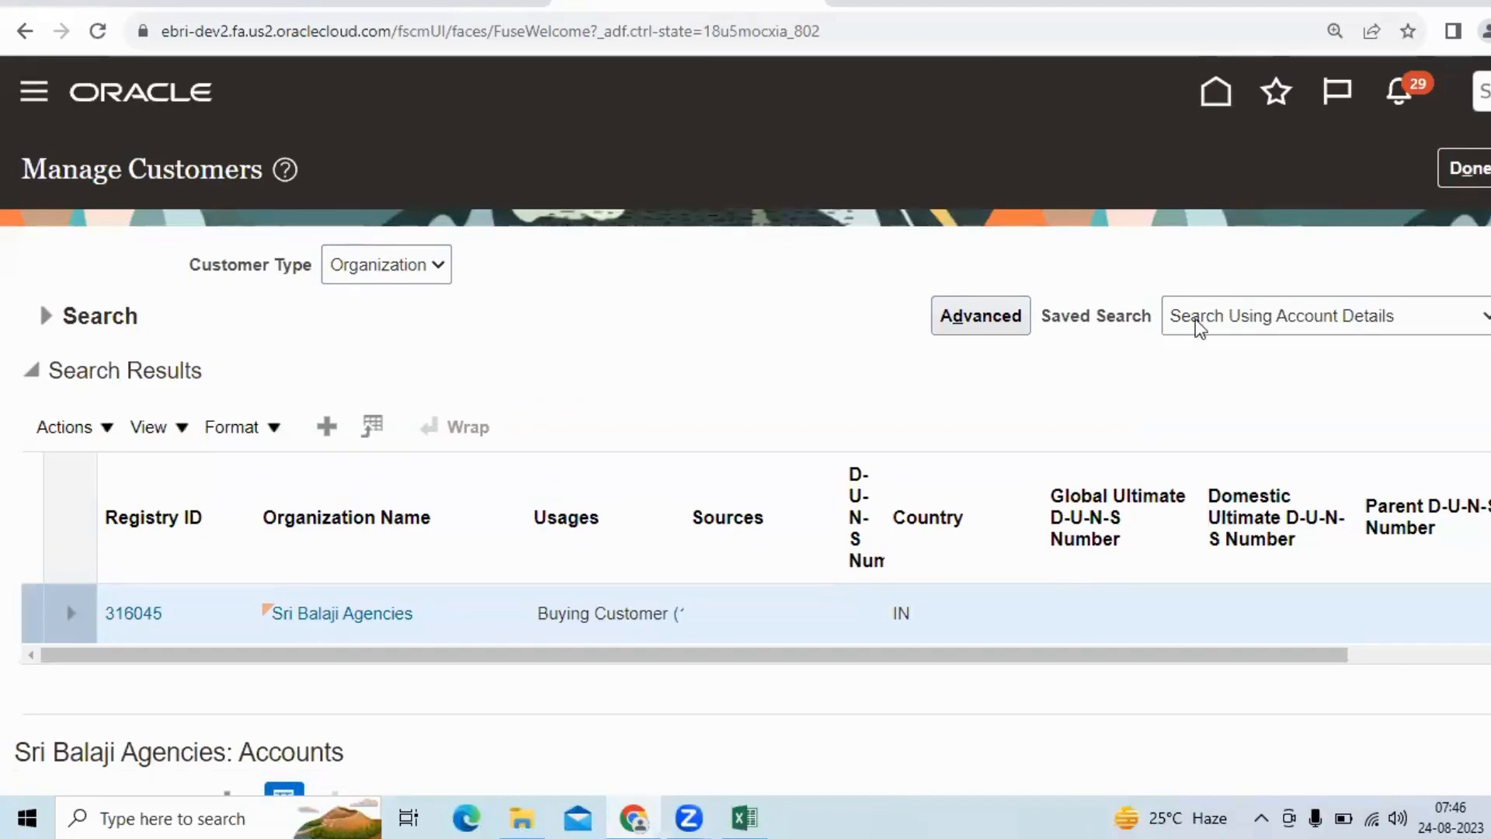
# - Open the Billing work area of Receivables from the home page and look through its transaction overview
pyautogui.click(1226, 93)
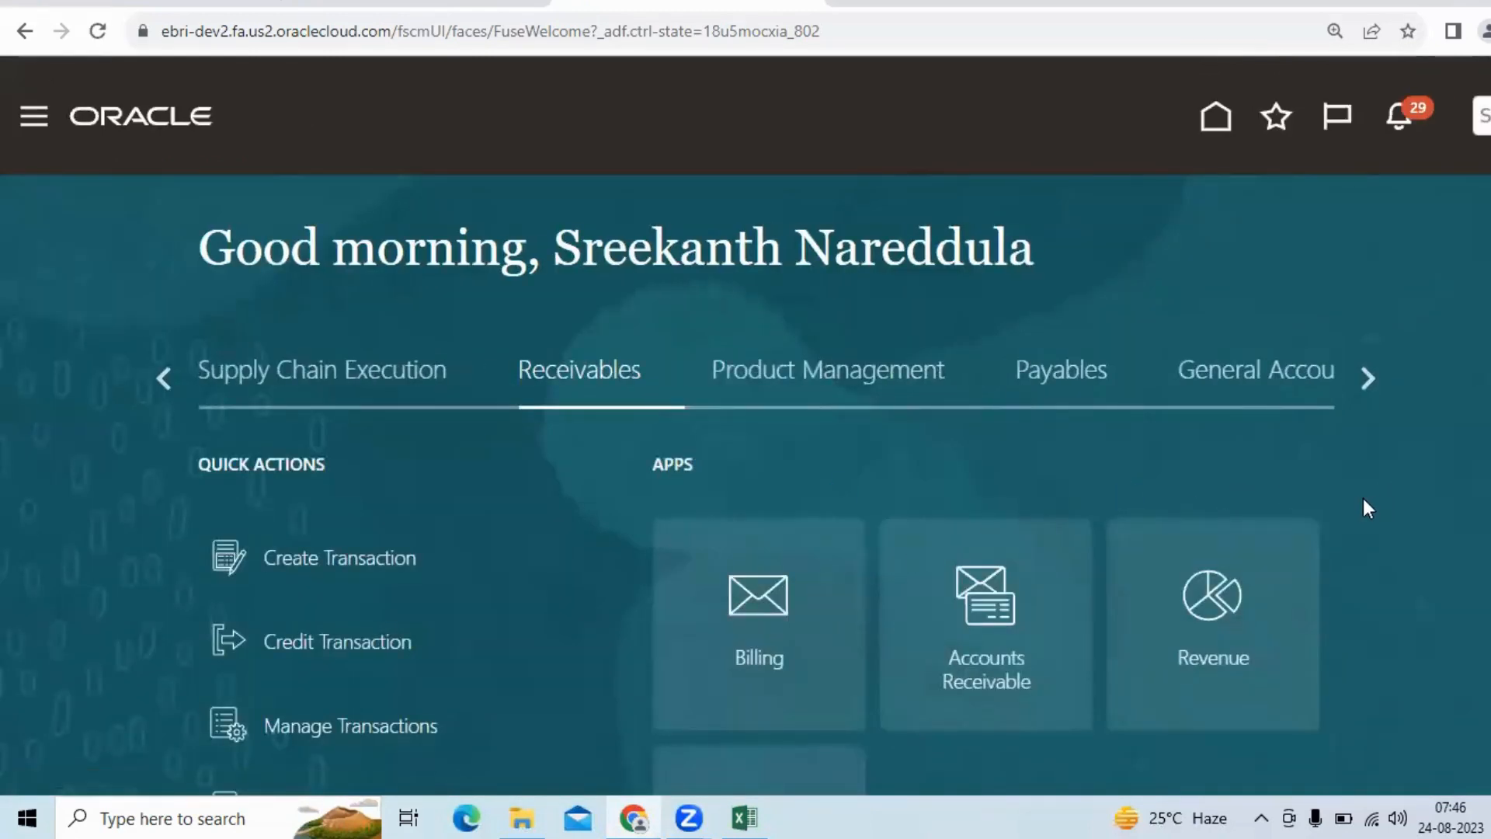
pyautogui.click(773, 627)
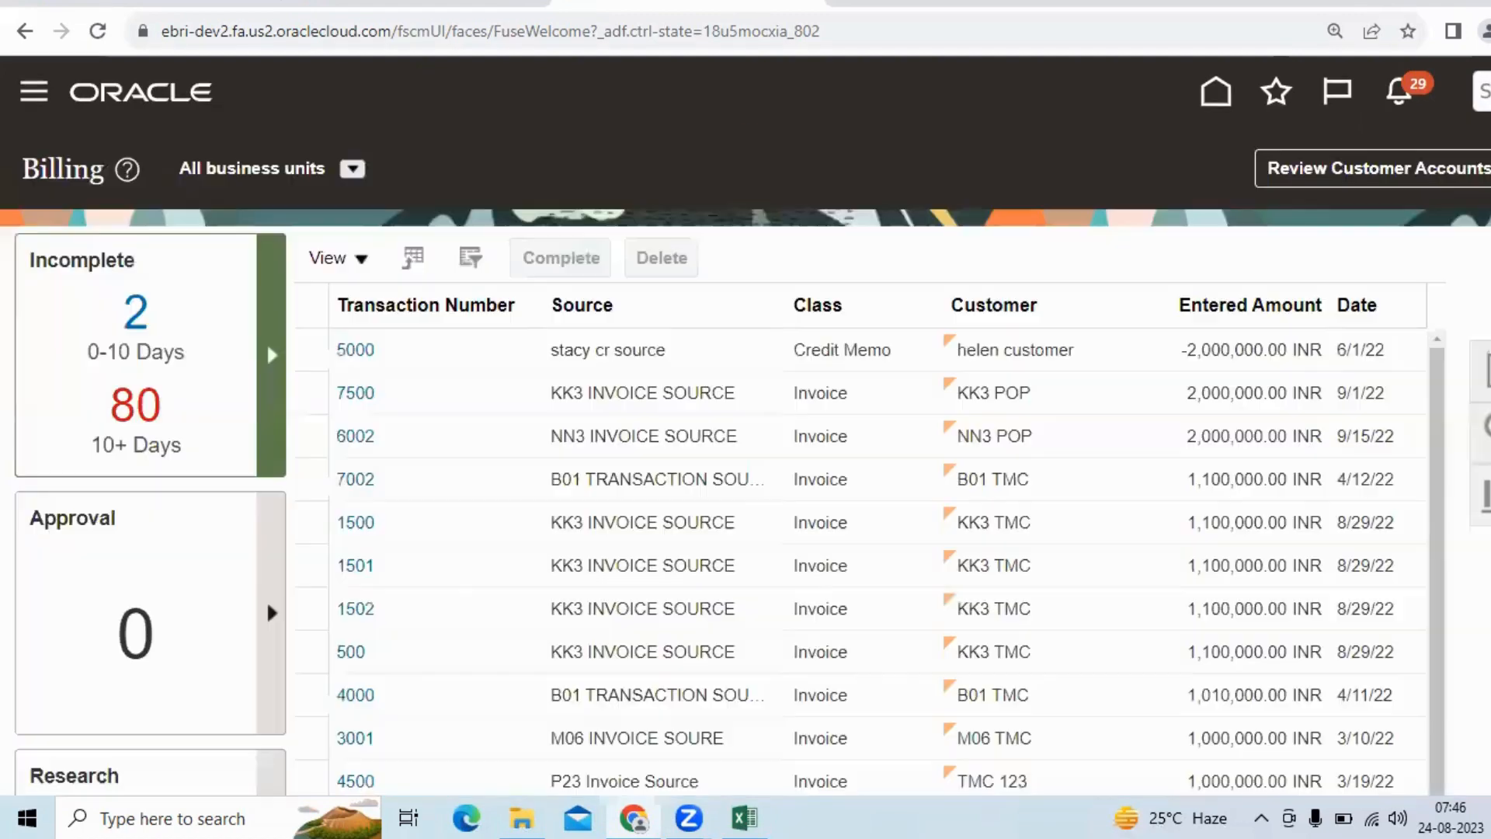
pyautogui.scroll(-9, 221, 461)
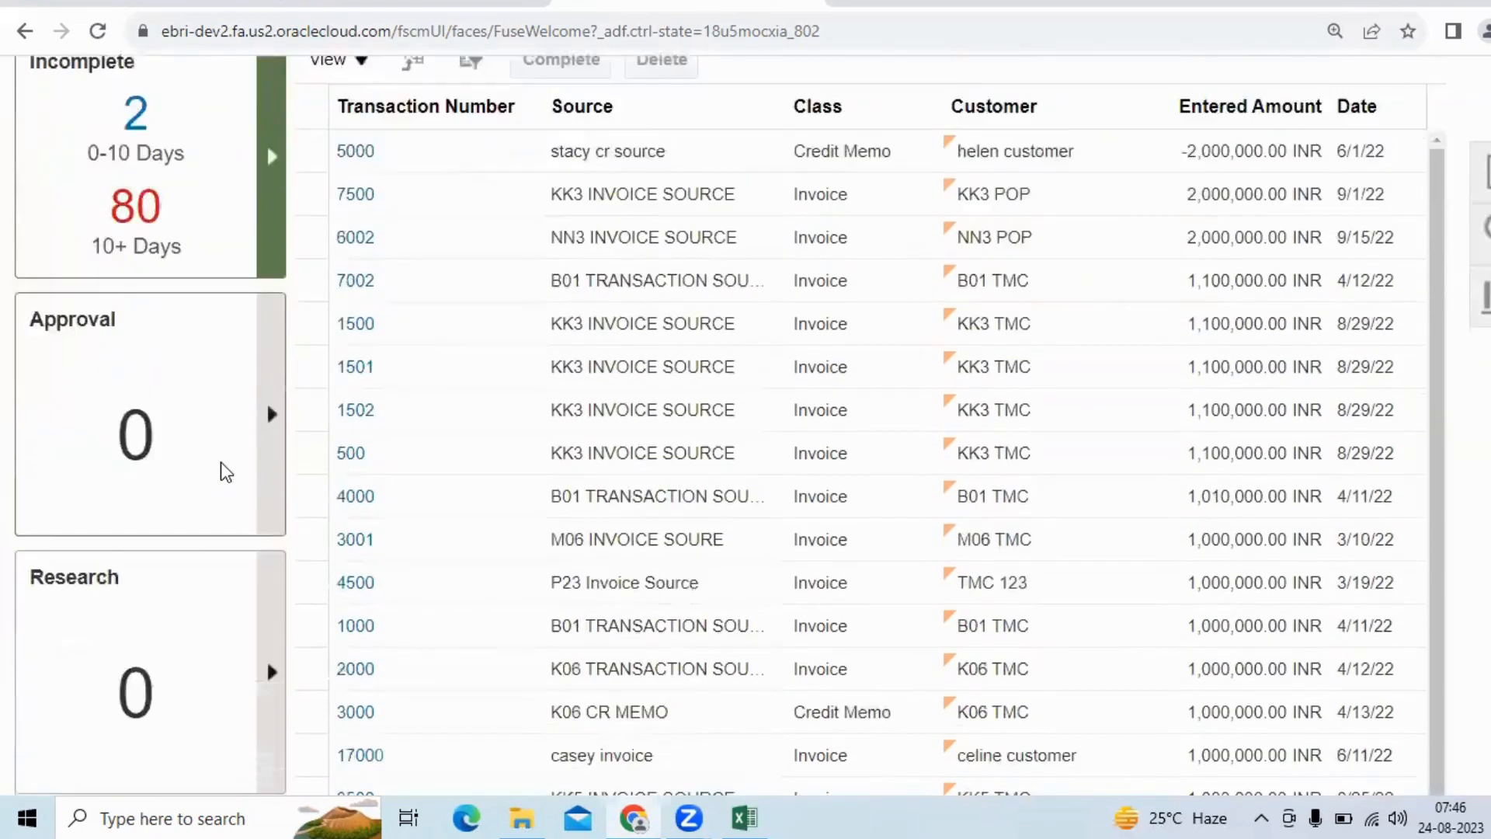
pyautogui.scroll(9, 216, 480)
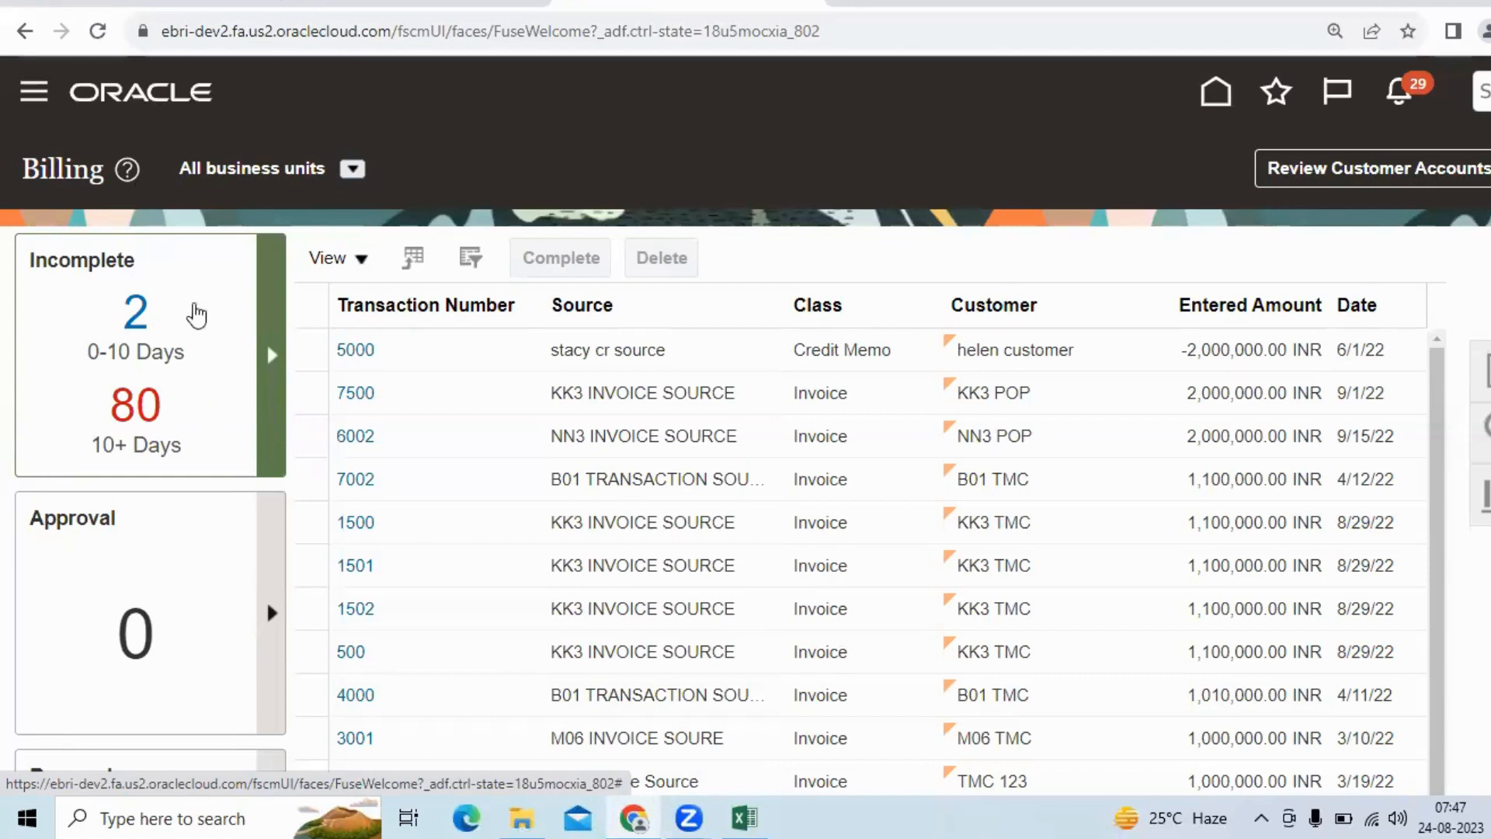
# - Limit the Billing work area to Anjani India Business Unit
pyautogui.click(353, 170)
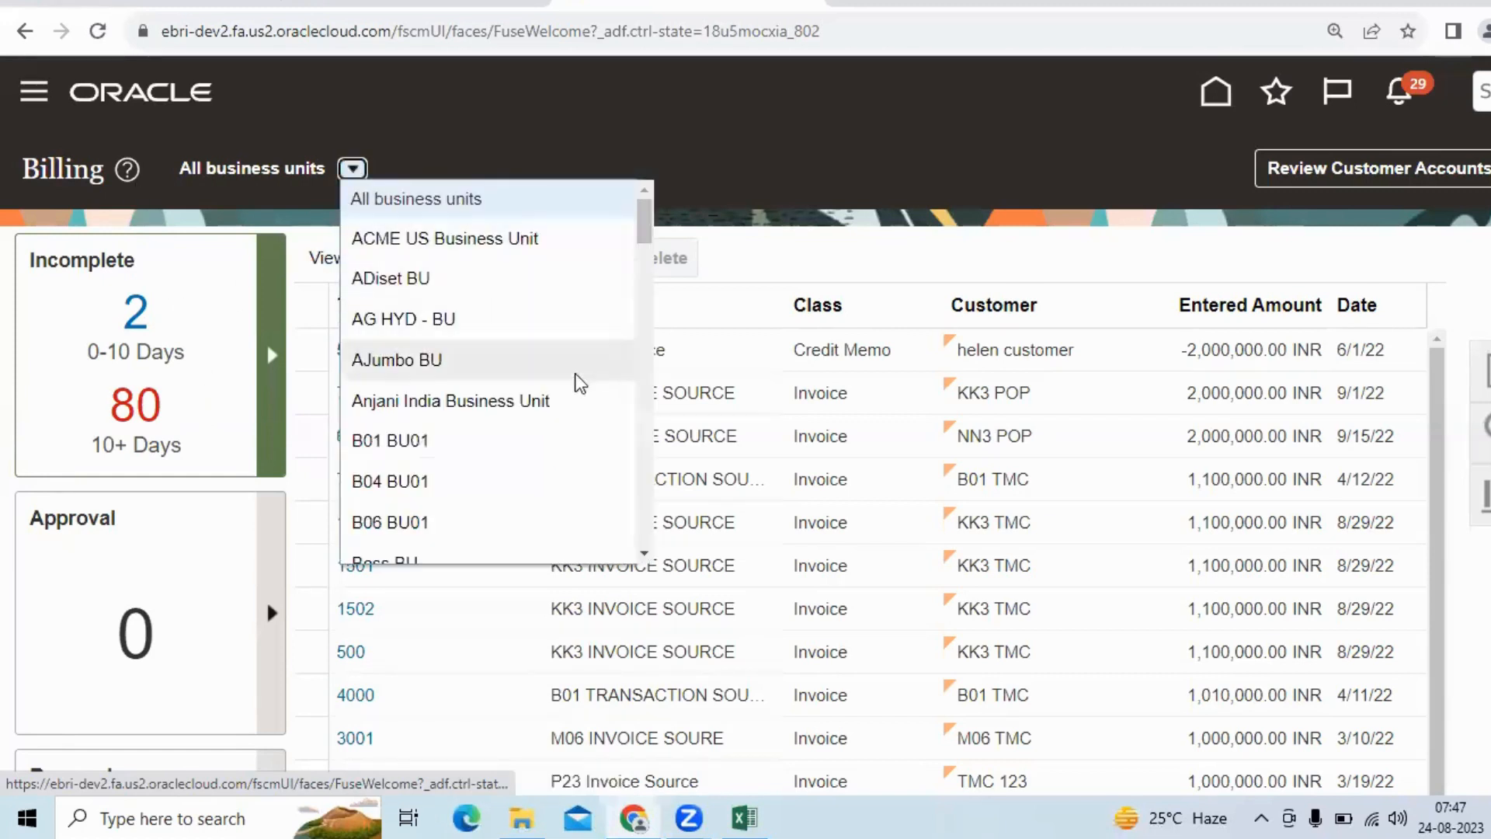
pyautogui.click(552, 400)
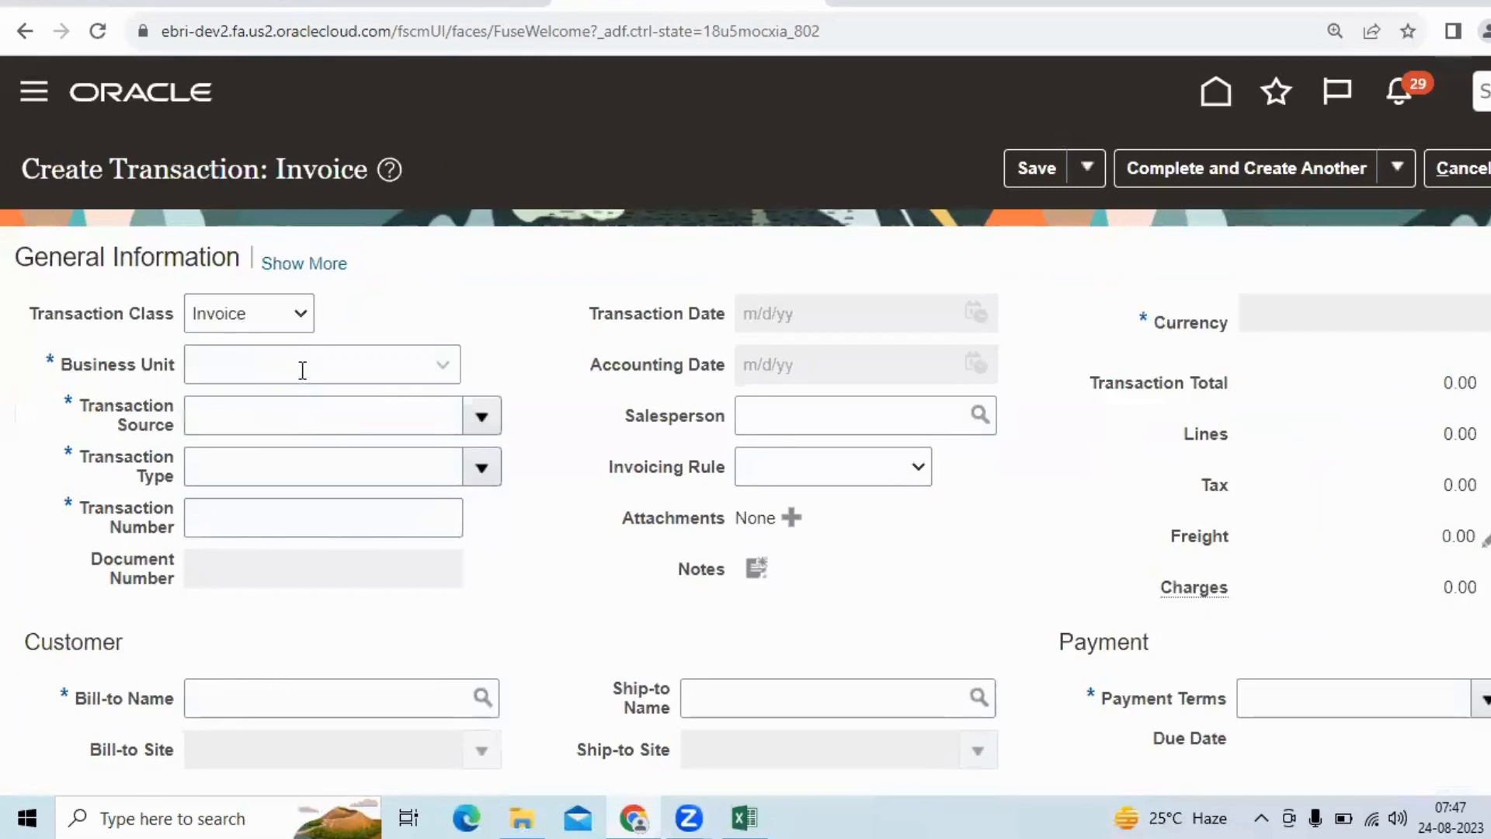
# - Set the new invoice's business unit to Anjani India Business Unit and its transaction source to Anjani Manual Source
pyautogui.click(302, 371)
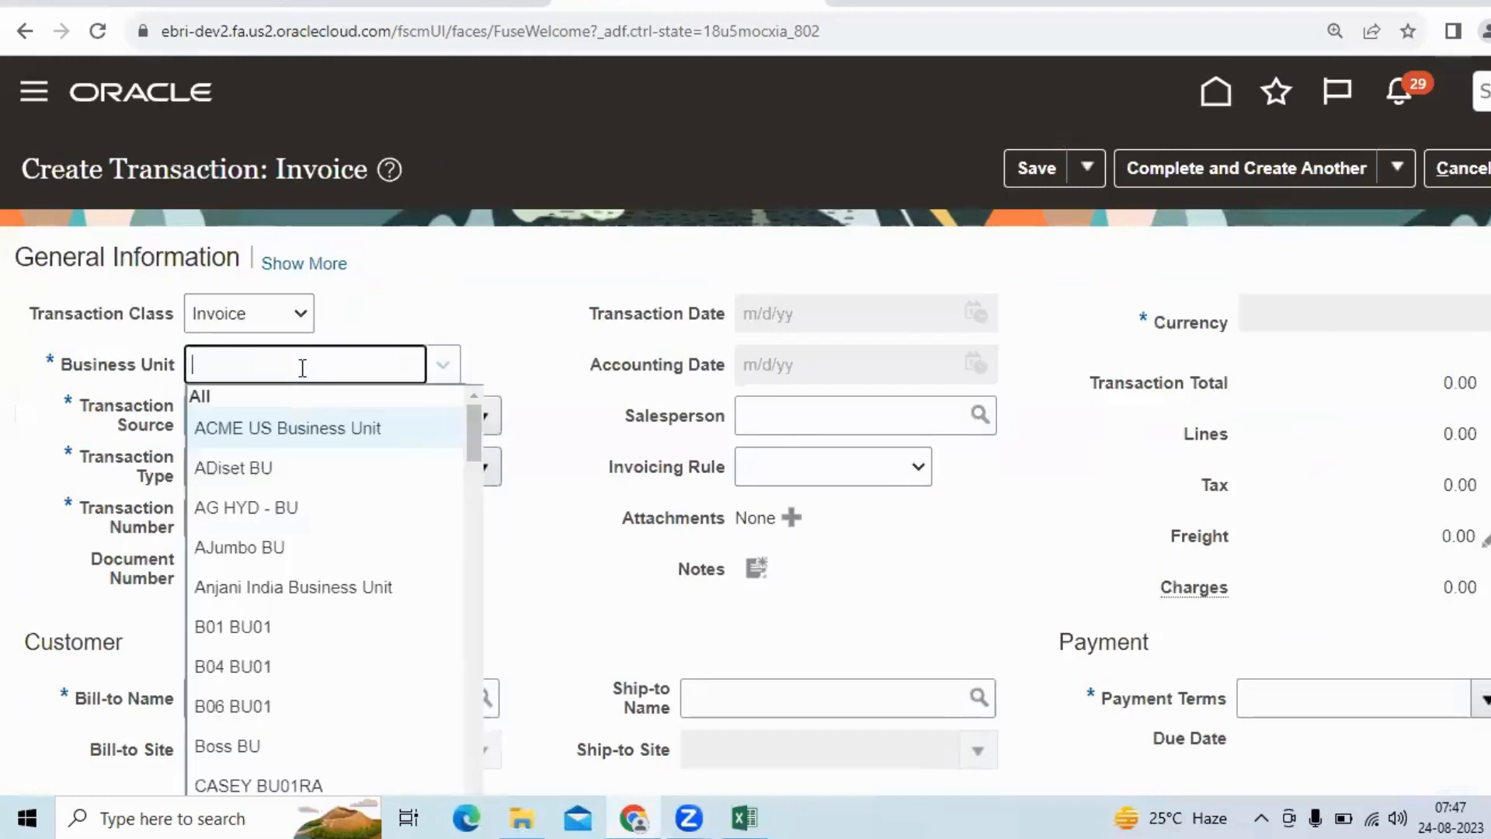
pyautogui.click(343, 587)
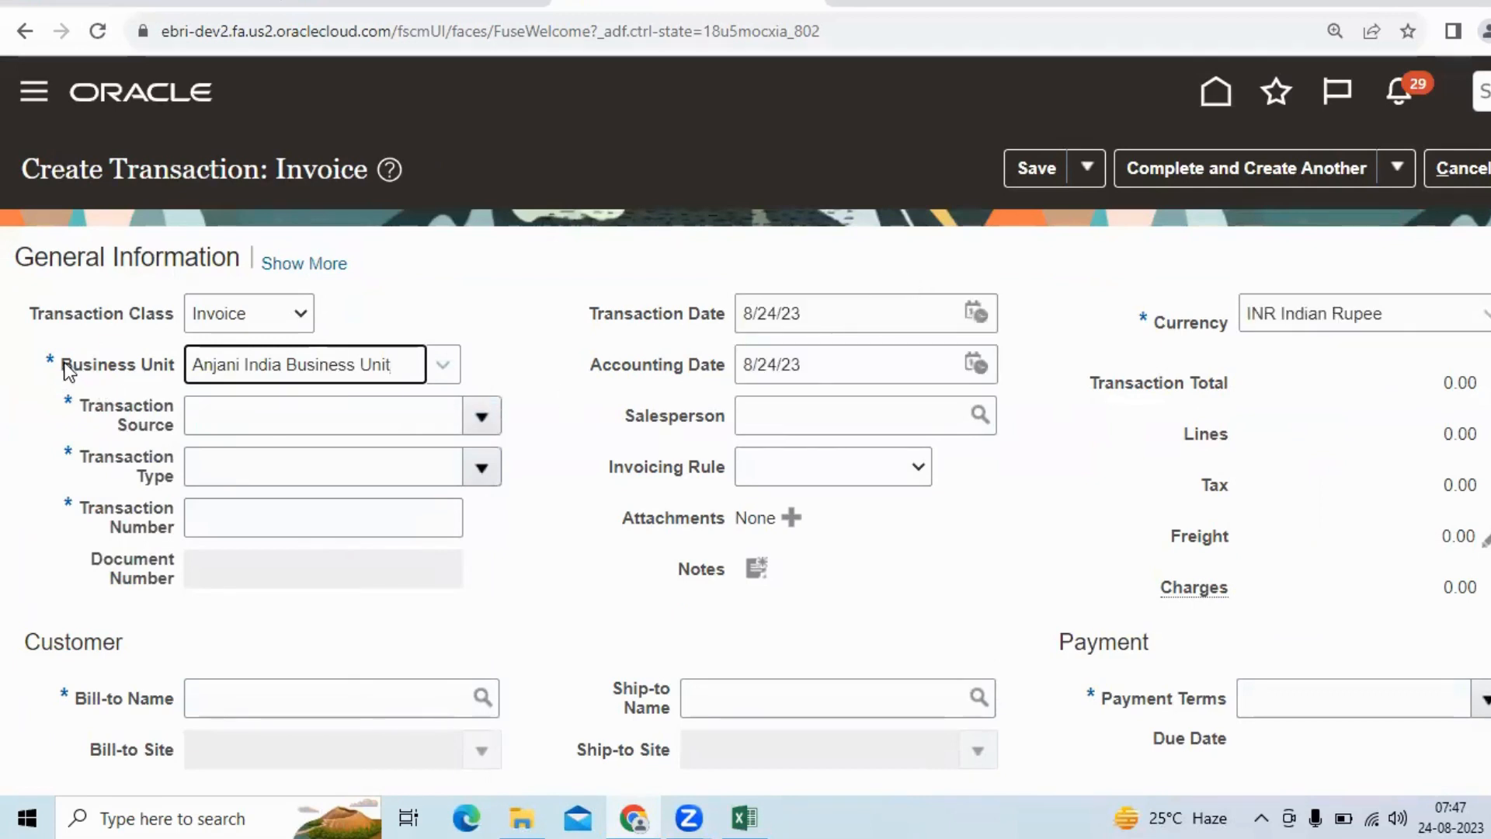
pyautogui.moveTo(64, 362); pyautogui.dragTo(98, 363)
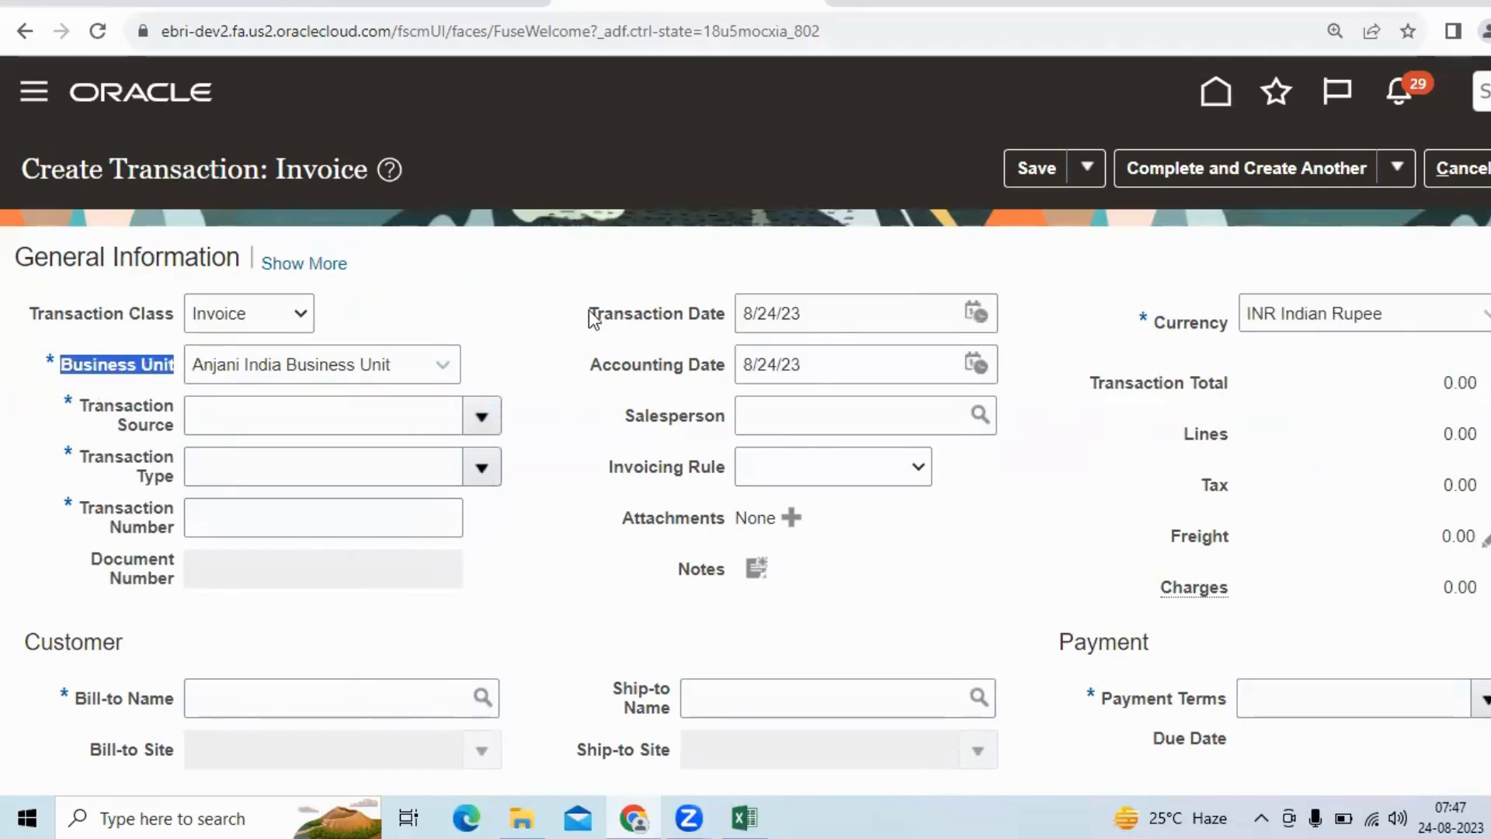
pyautogui.moveTo(593, 317); pyautogui.dragTo(730, 322)
pyautogui.moveTo(584, 365); pyautogui.dragTo(726, 368)
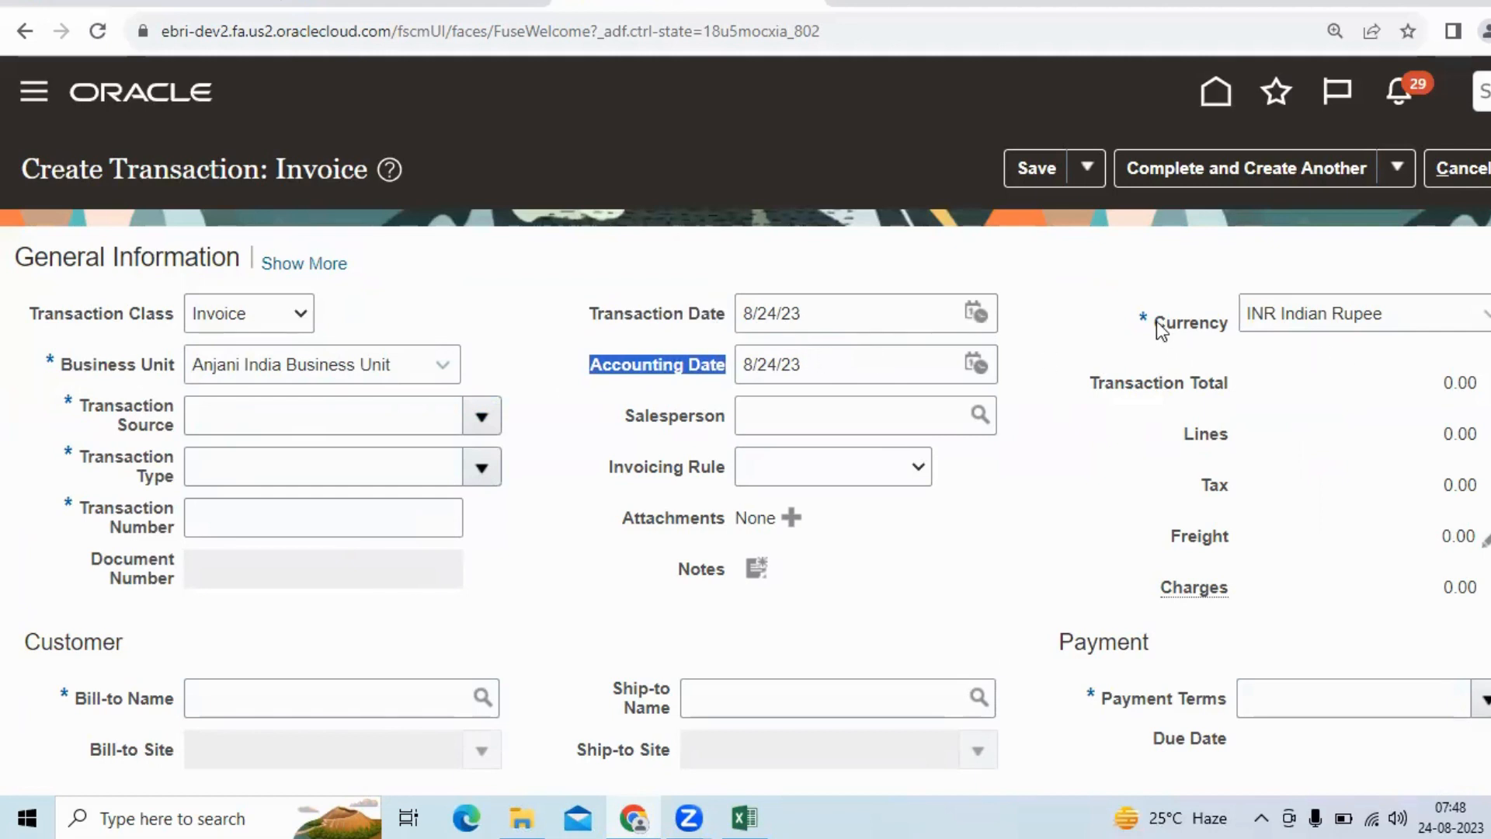
pyautogui.moveTo(1157, 320); pyautogui.dragTo(1218, 329)
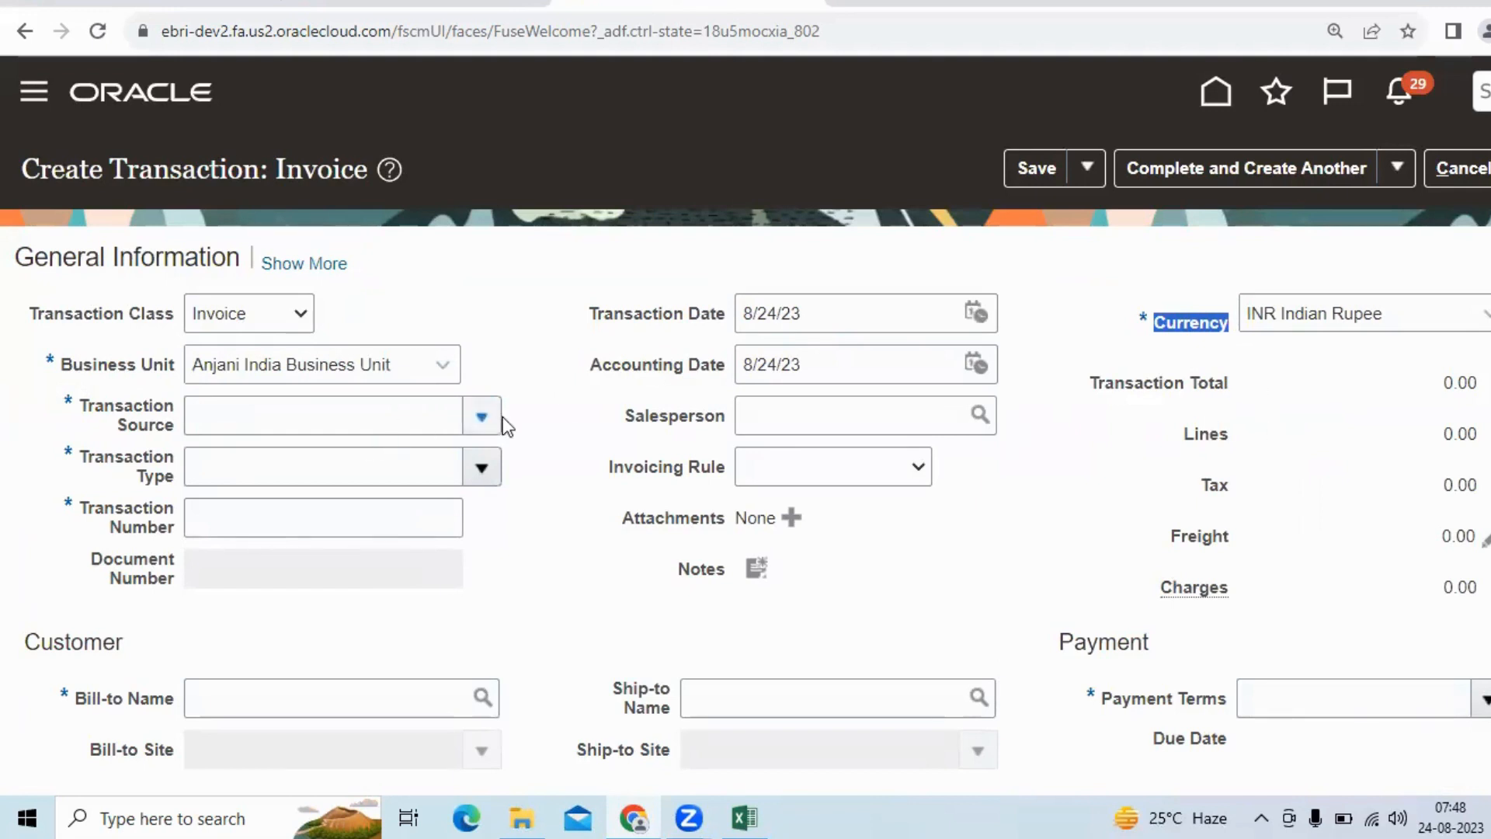
pyautogui.click(482, 416)
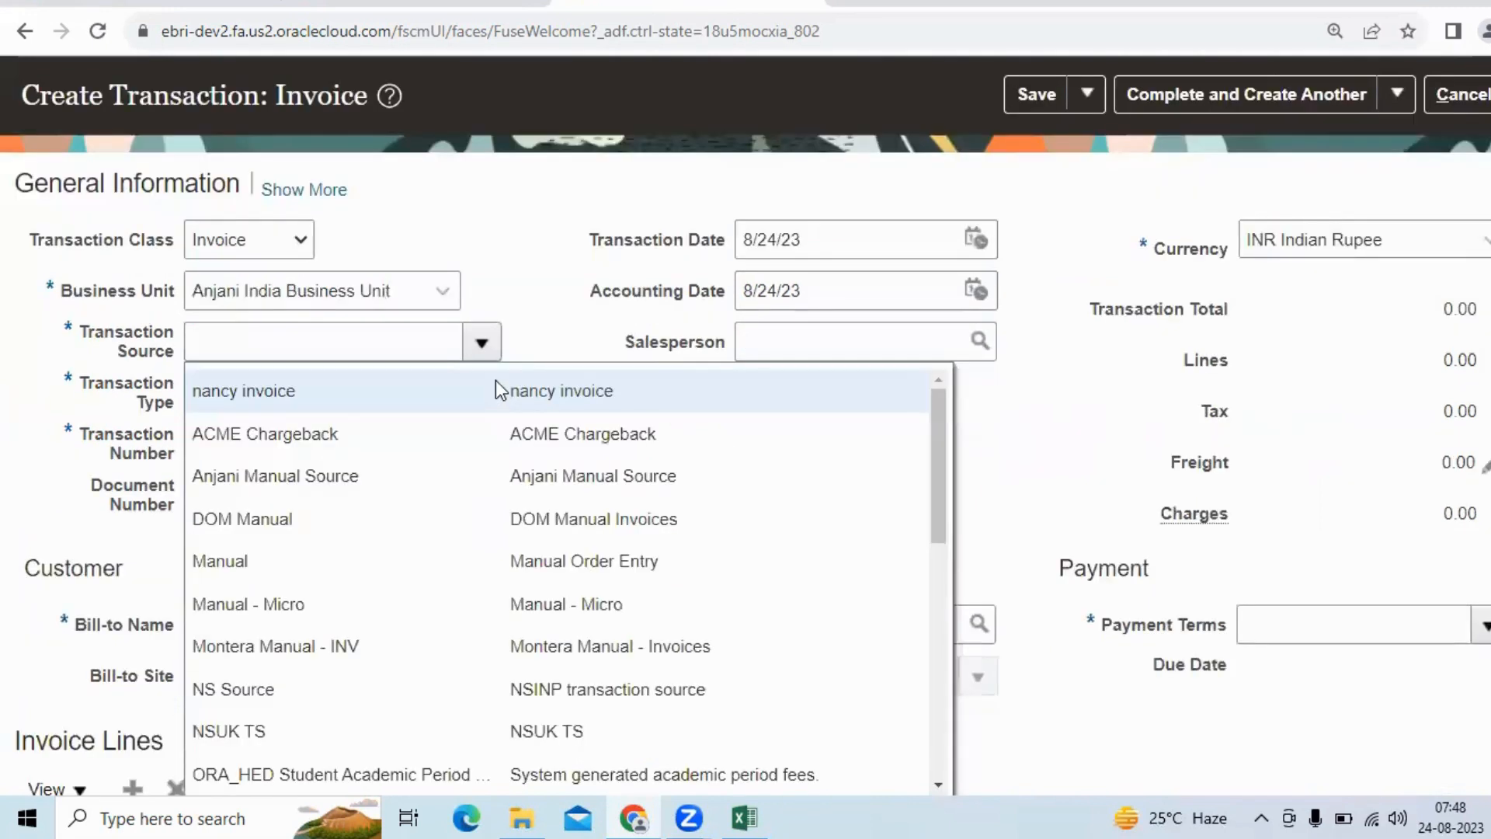
pyautogui.click(446, 485)
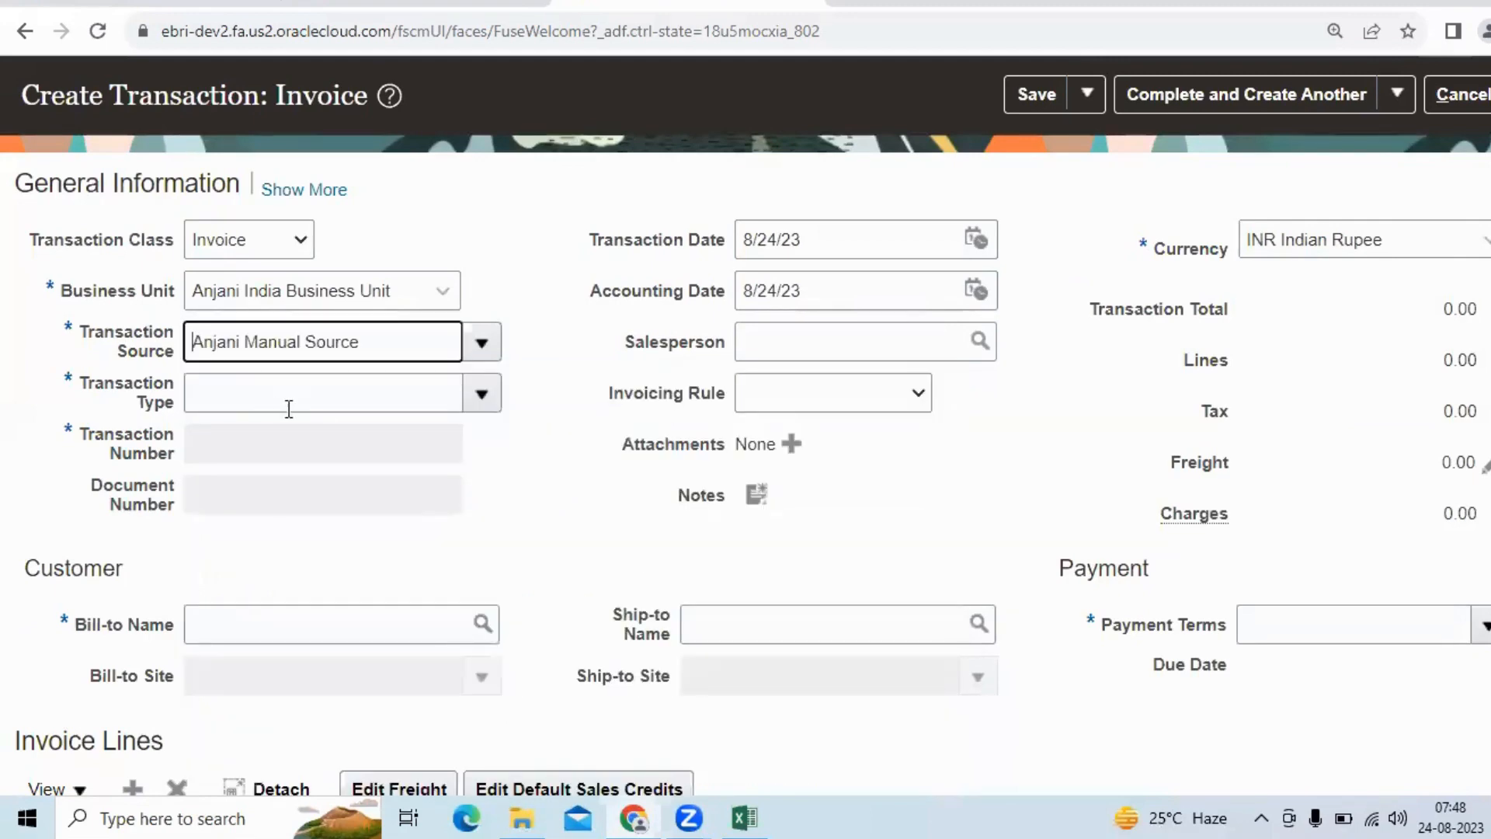
# - Search the transaction types for names starting with An and assign Anjani Dist Inv to the invoice
pyautogui.click(489, 396)
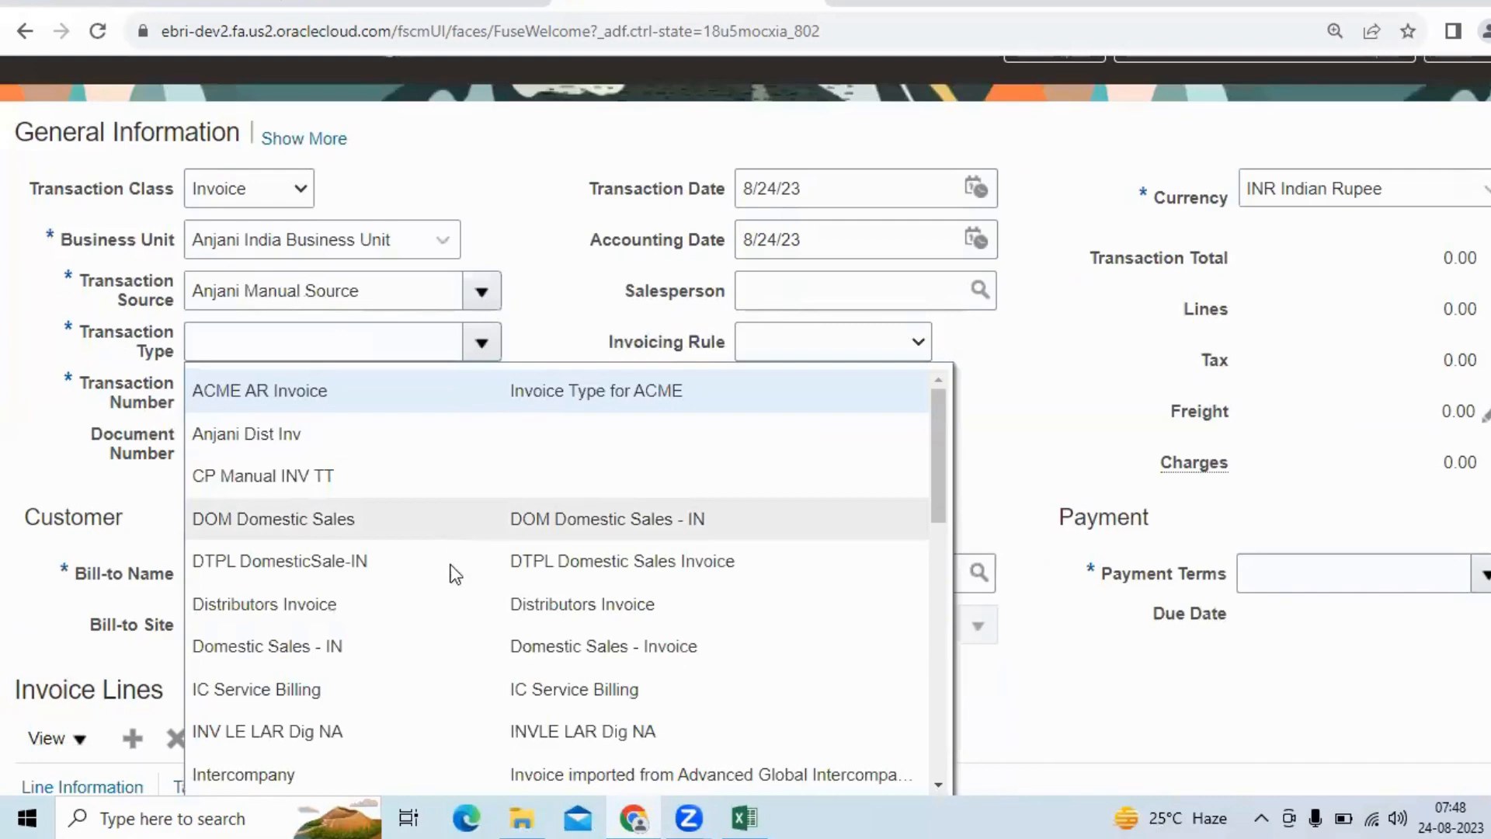
pyautogui.scroll(-6, 441, 612)
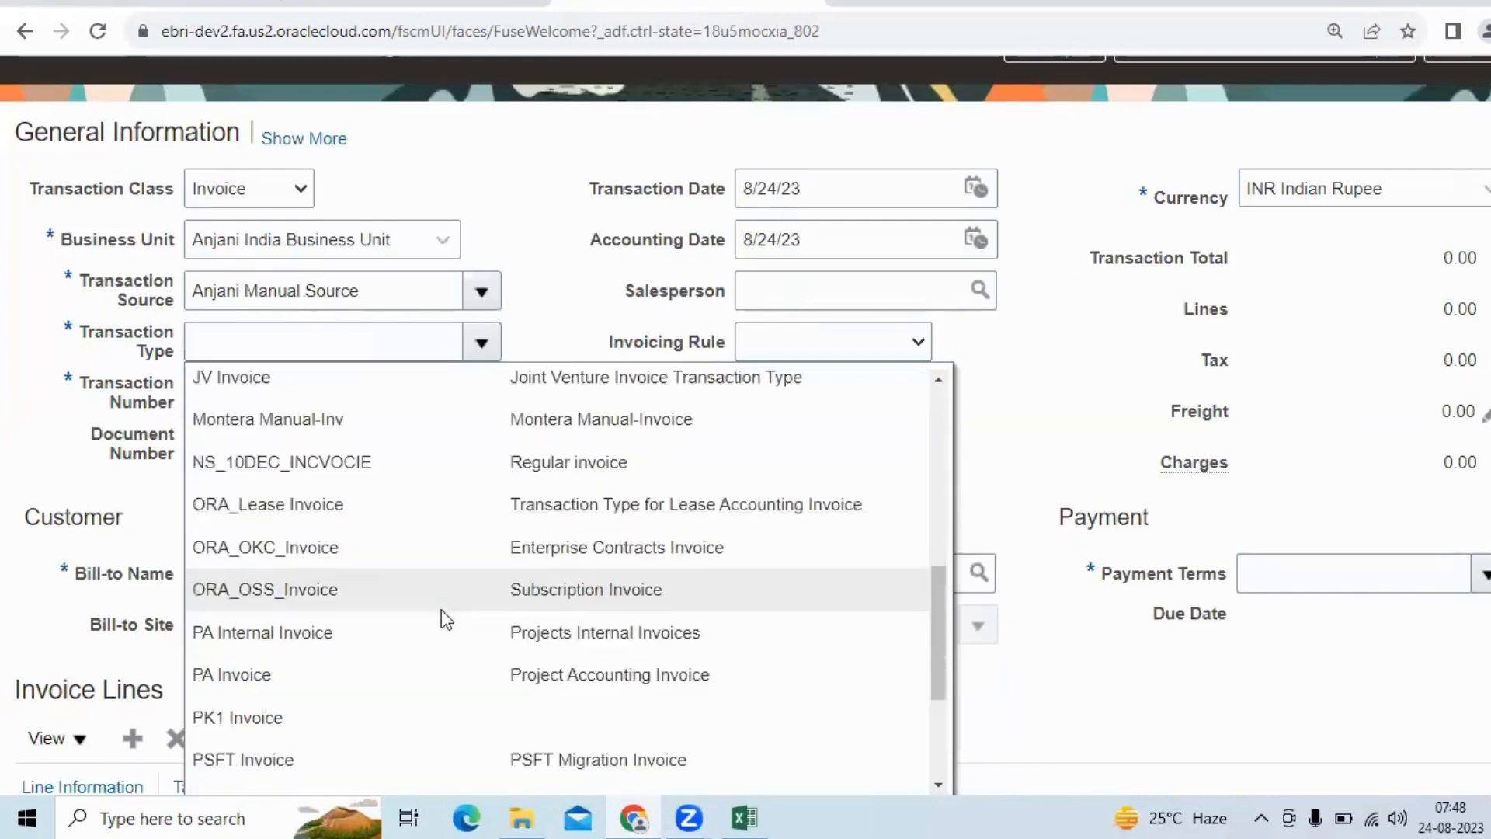
pyautogui.scroll(-7, 441, 601)
pyautogui.scroll(6, 609, 509)
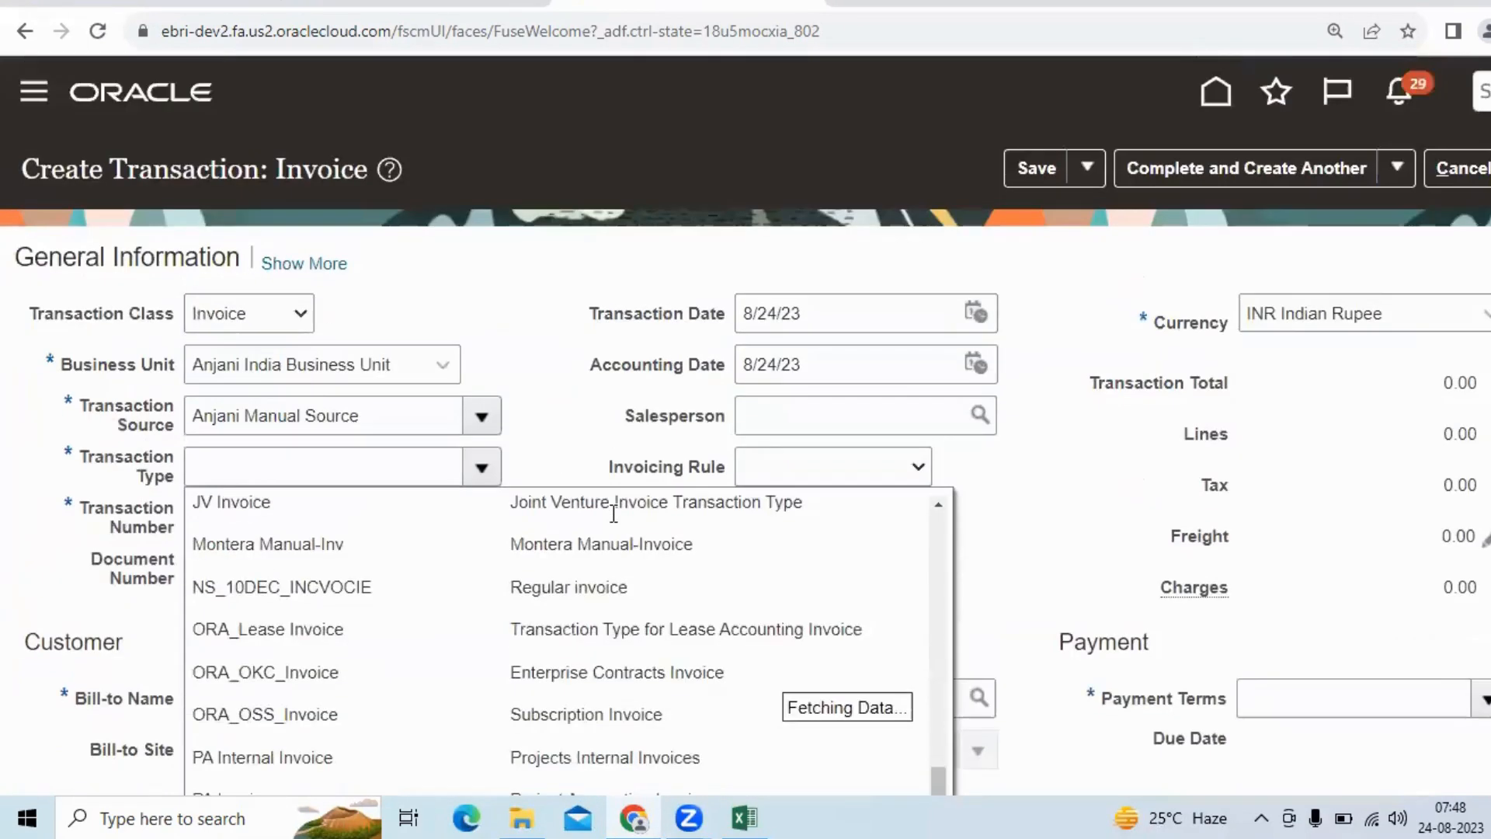
pyautogui.scroll(-3, 463, 539)
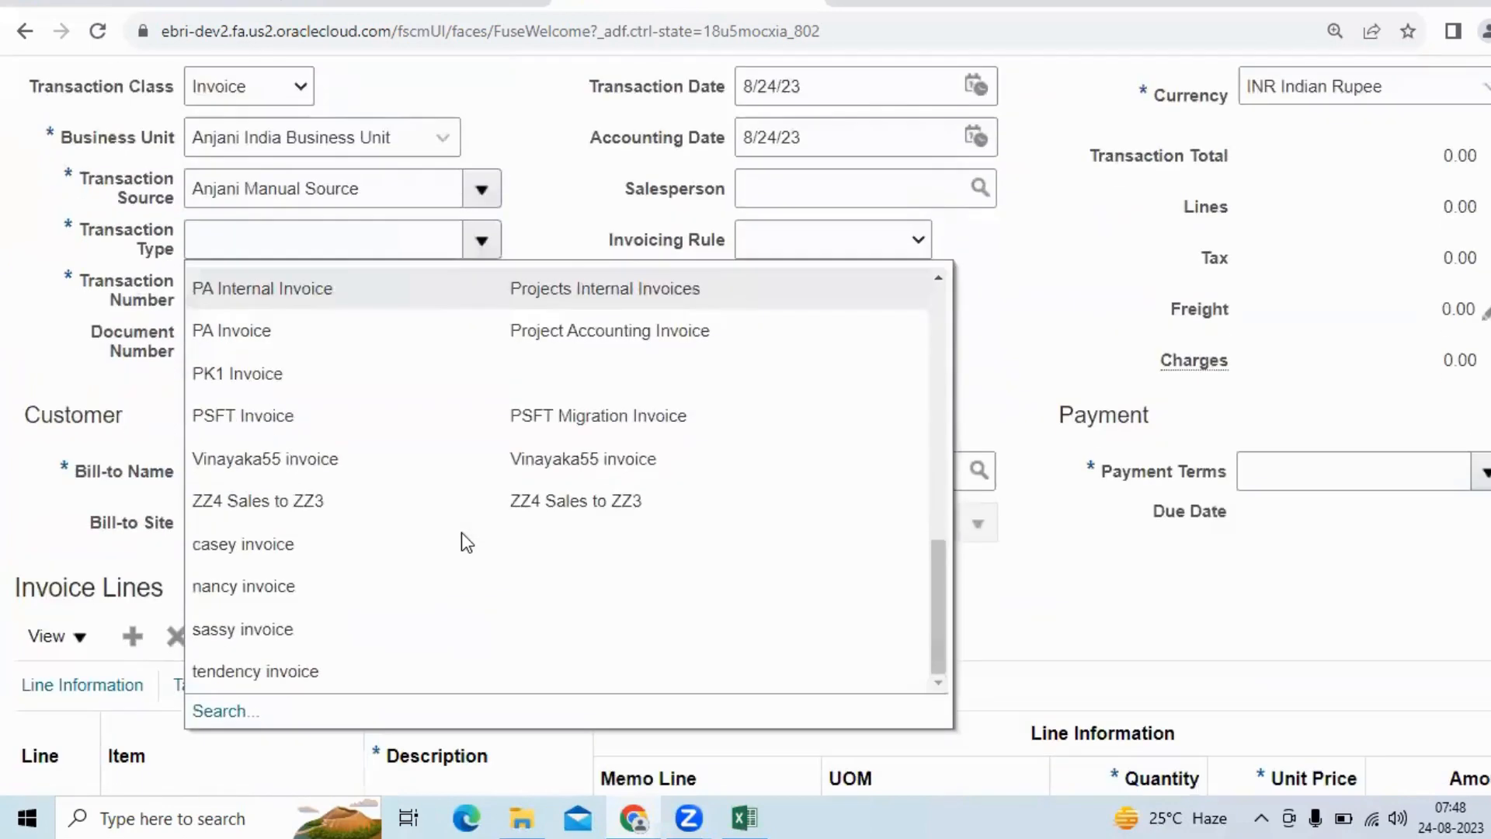
pyautogui.click(225, 711)
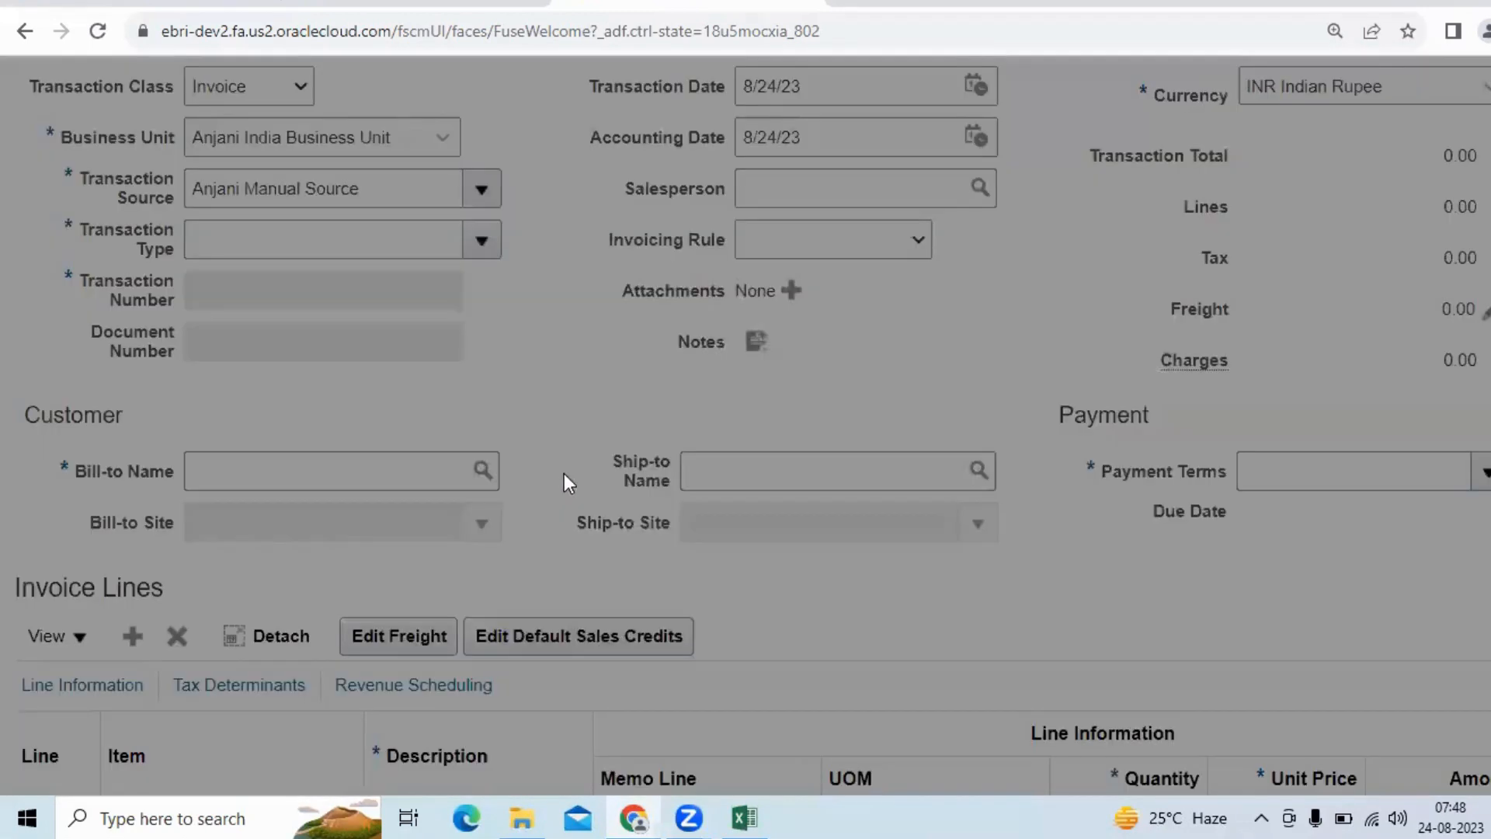
pyautogui.click(655, 371)
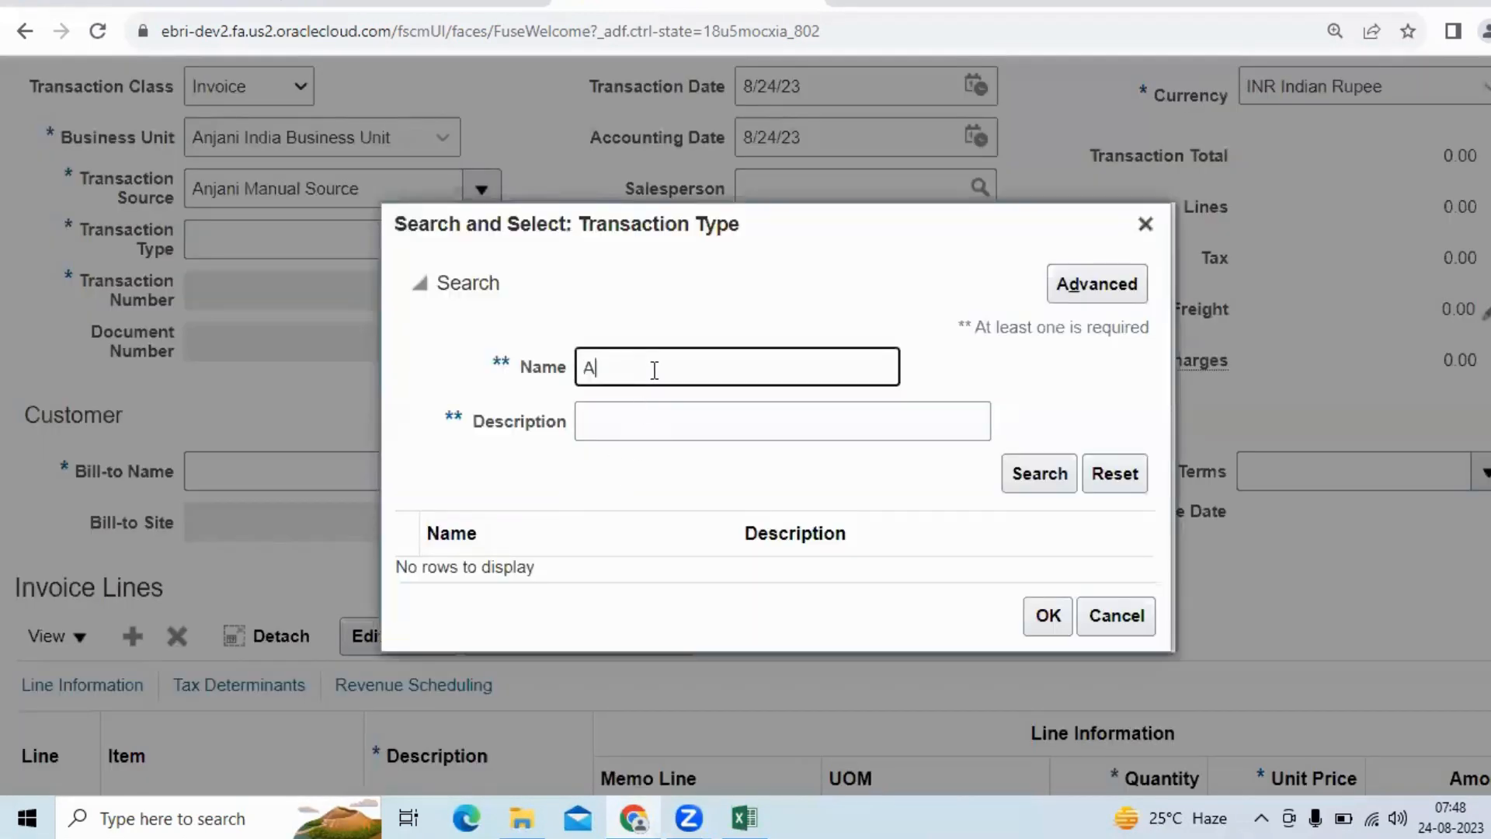
pyautogui.click(1038, 473)
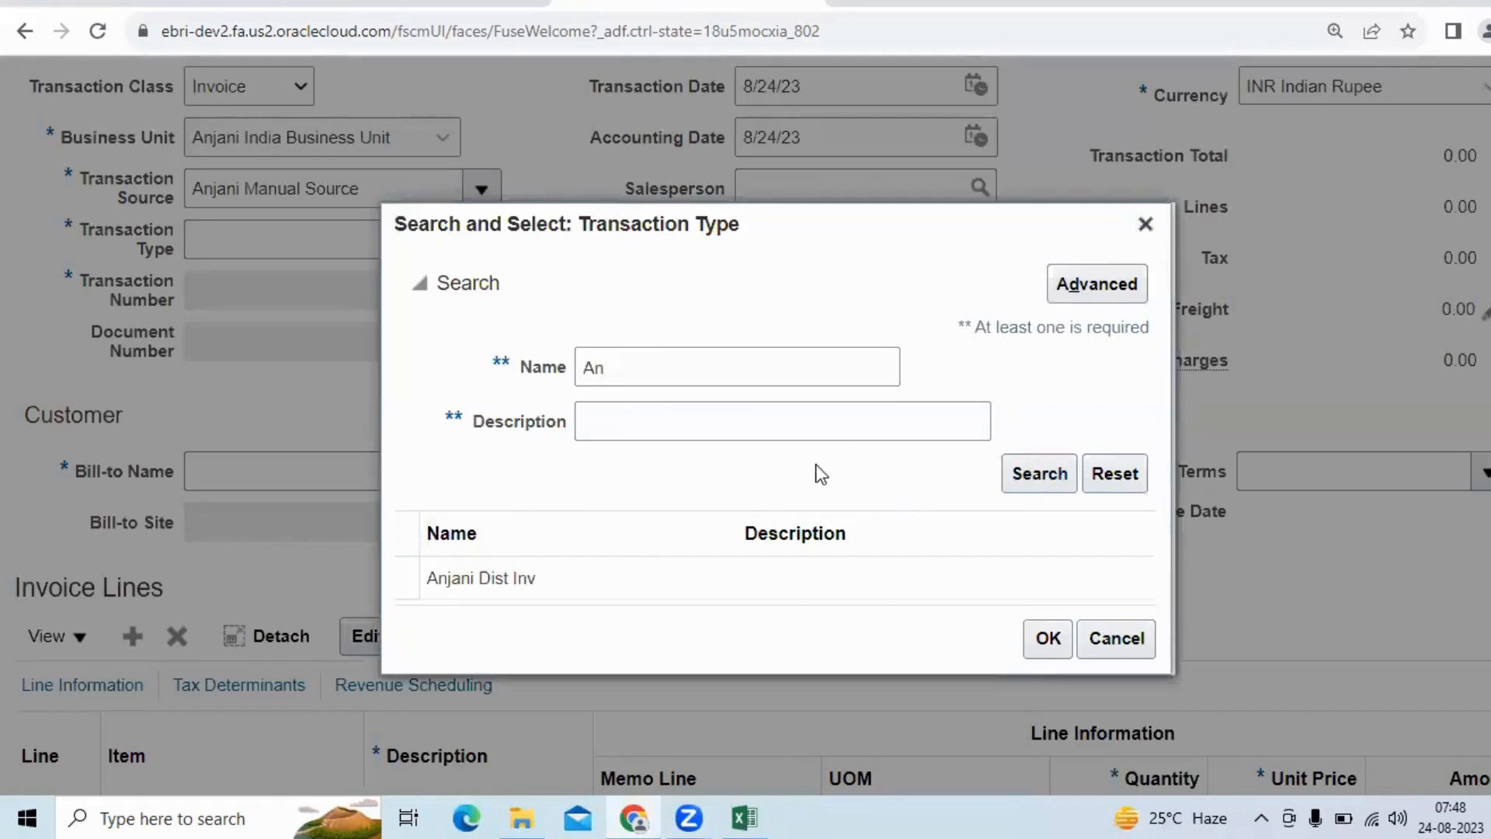
pyautogui.click(559, 569)
pyautogui.click(1046, 626)
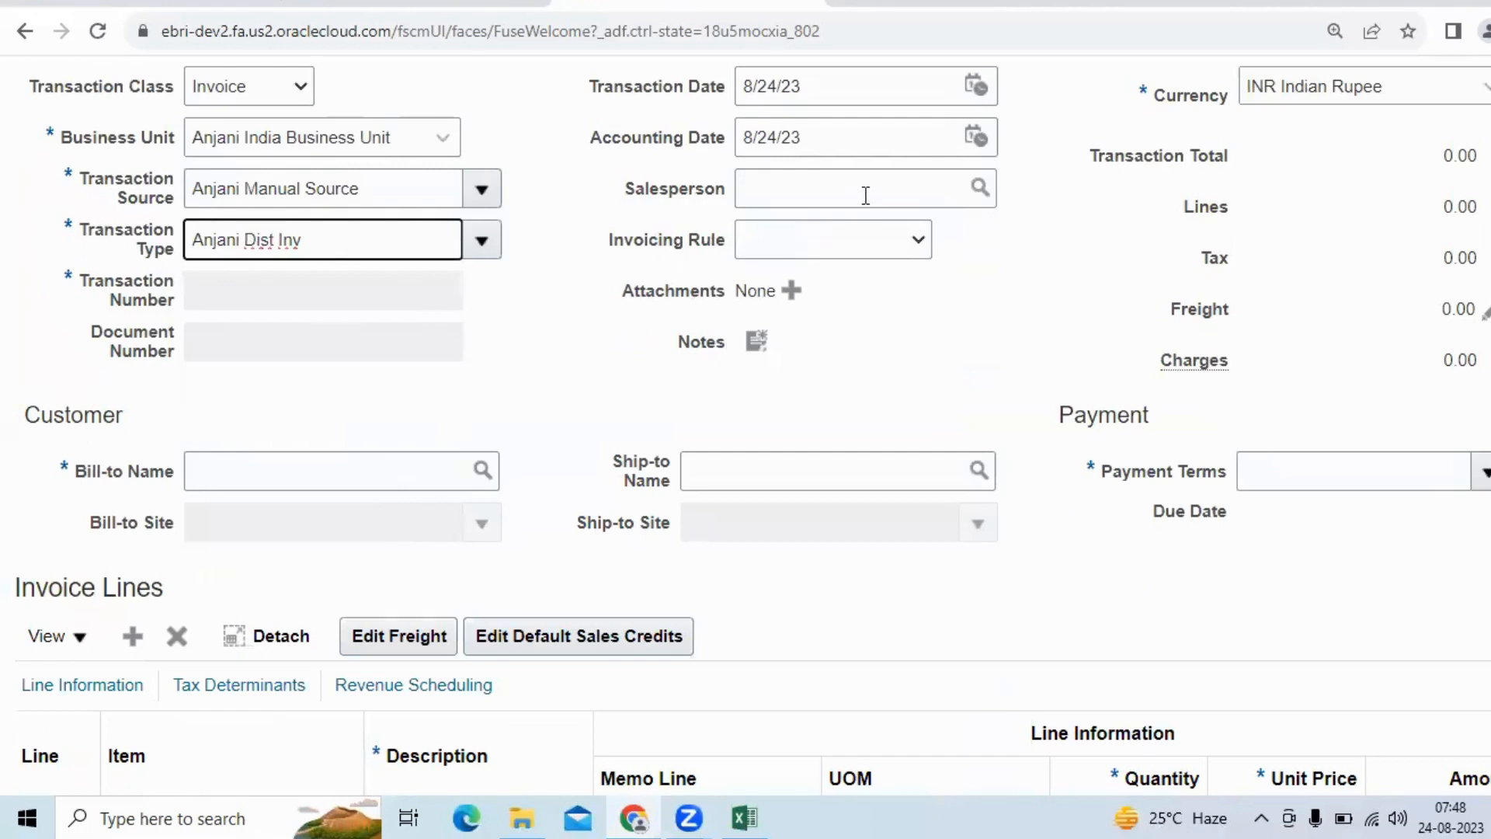
# - Try to look up the bill-to customer by the name Sri, and discard the unsaved invoice
pyautogui.scroll(2, 829, 283)
pyautogui.click(362, 591)
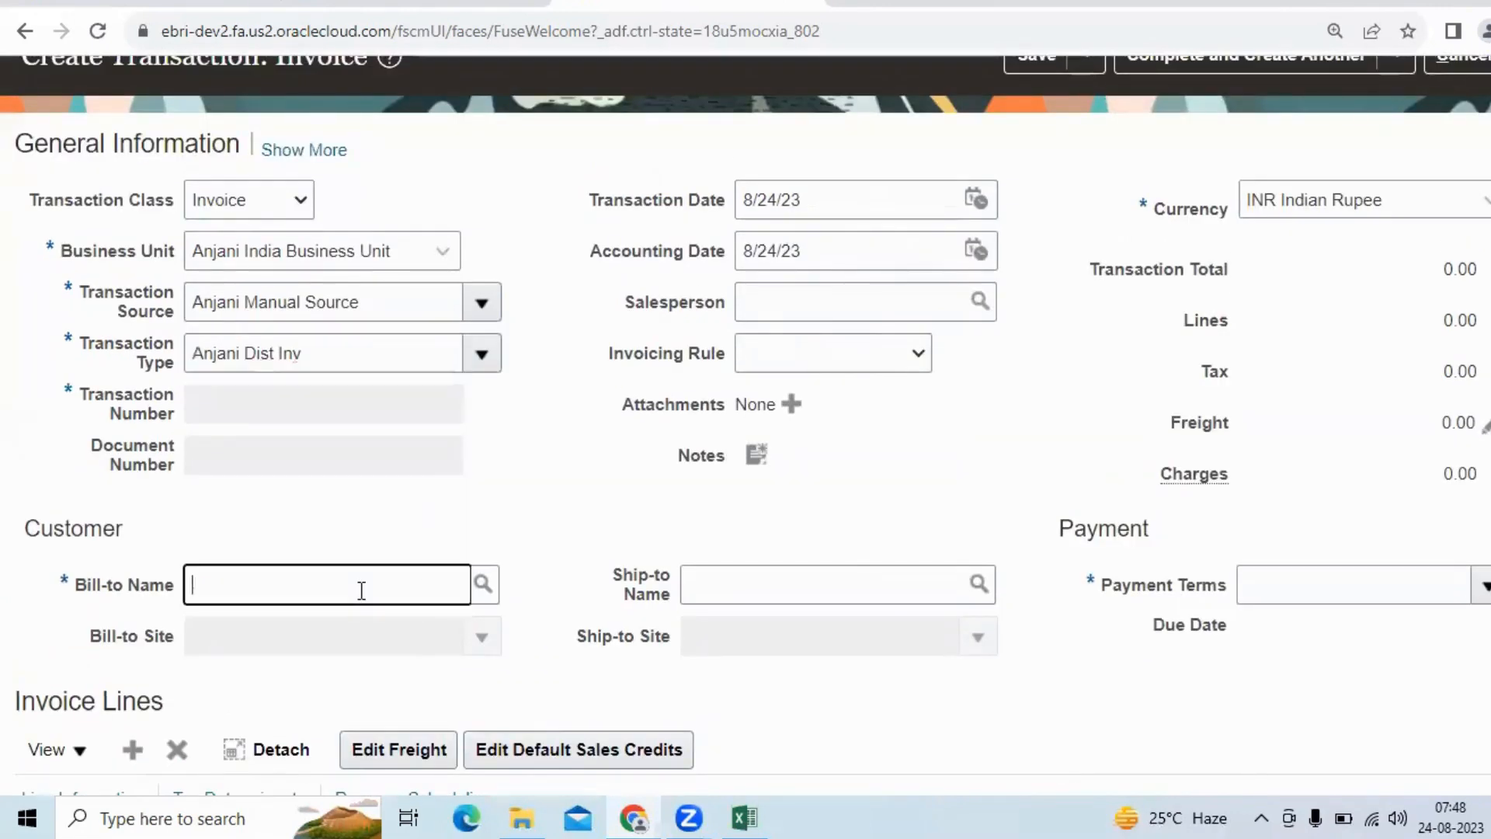
pyautogui.write('Sri')
pyautogui.press('Tab')
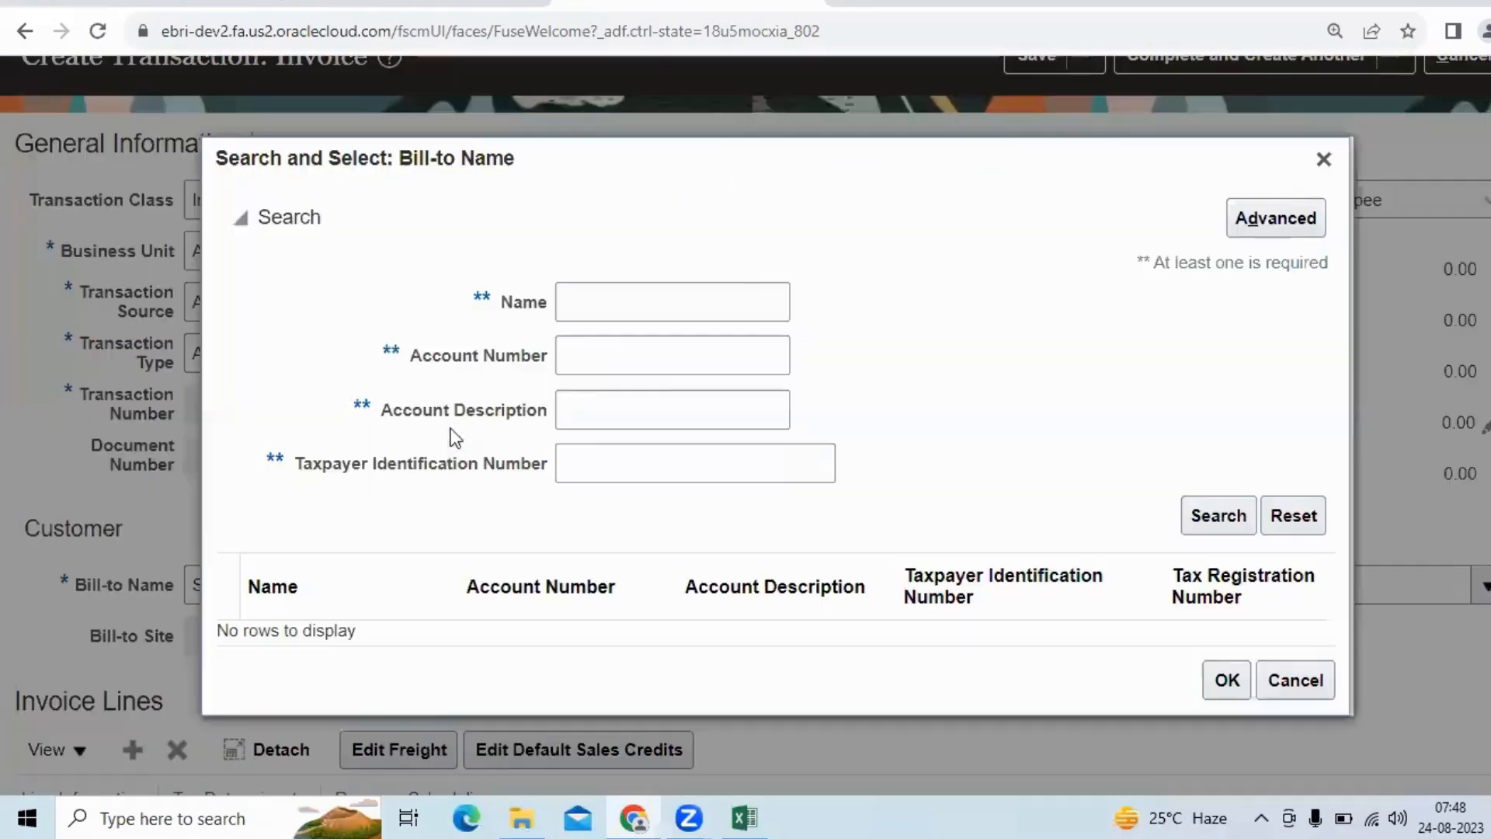
pyautogui.click(625, 296)
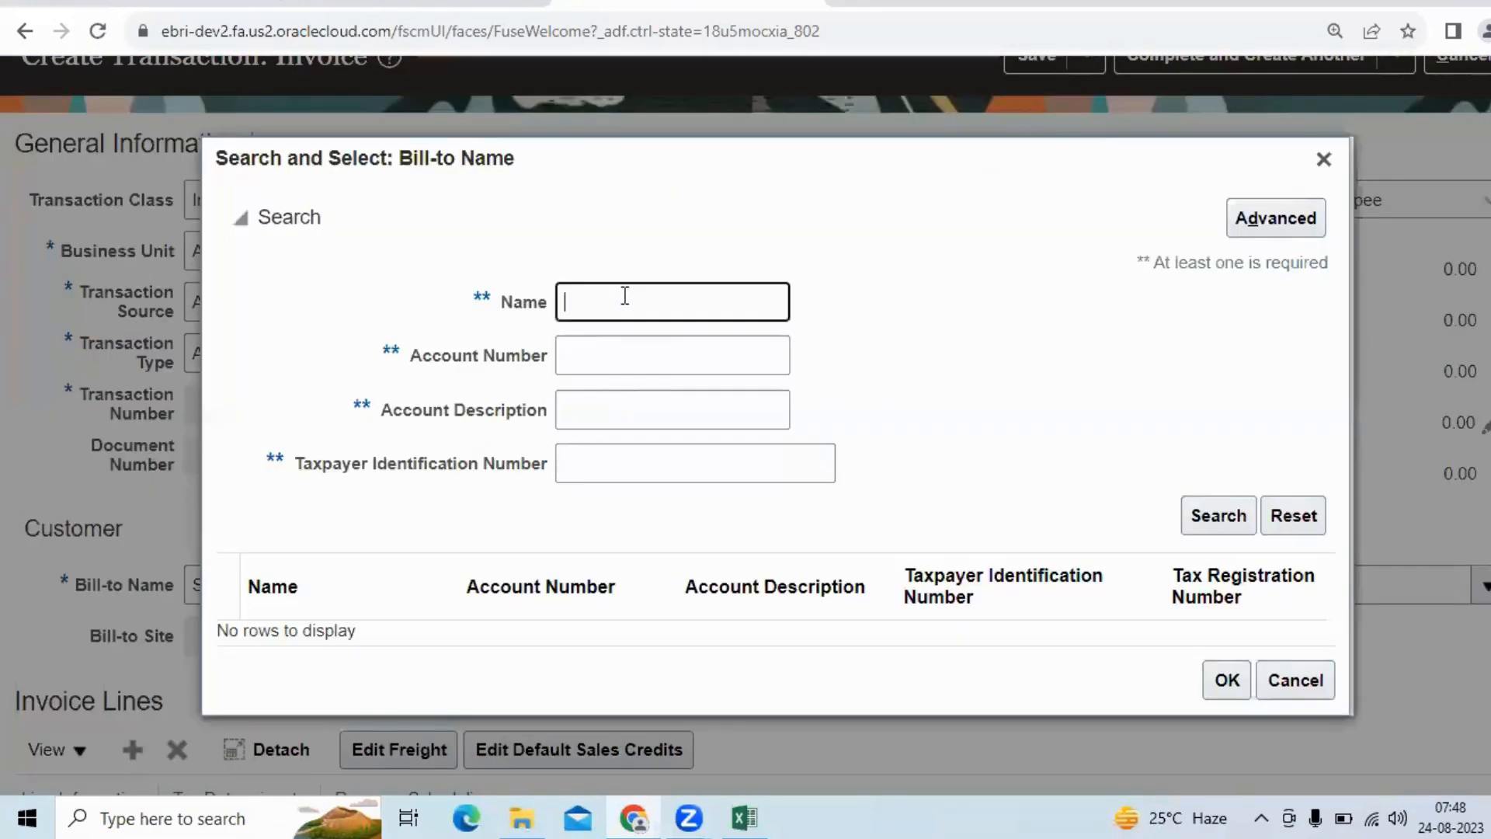
pyautogui.click(577, 147)
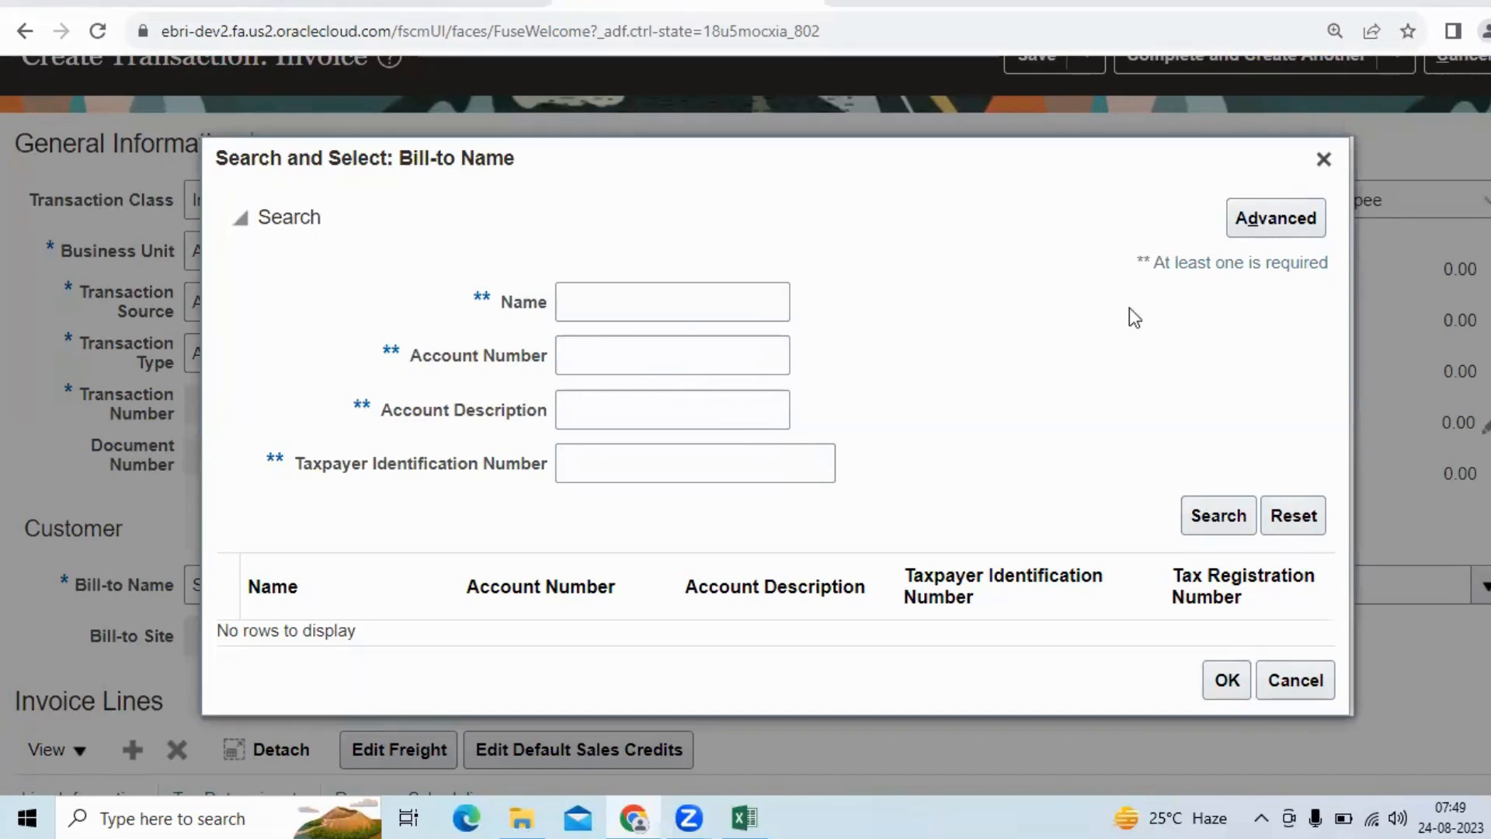
pyautogui.click(1323, 159)
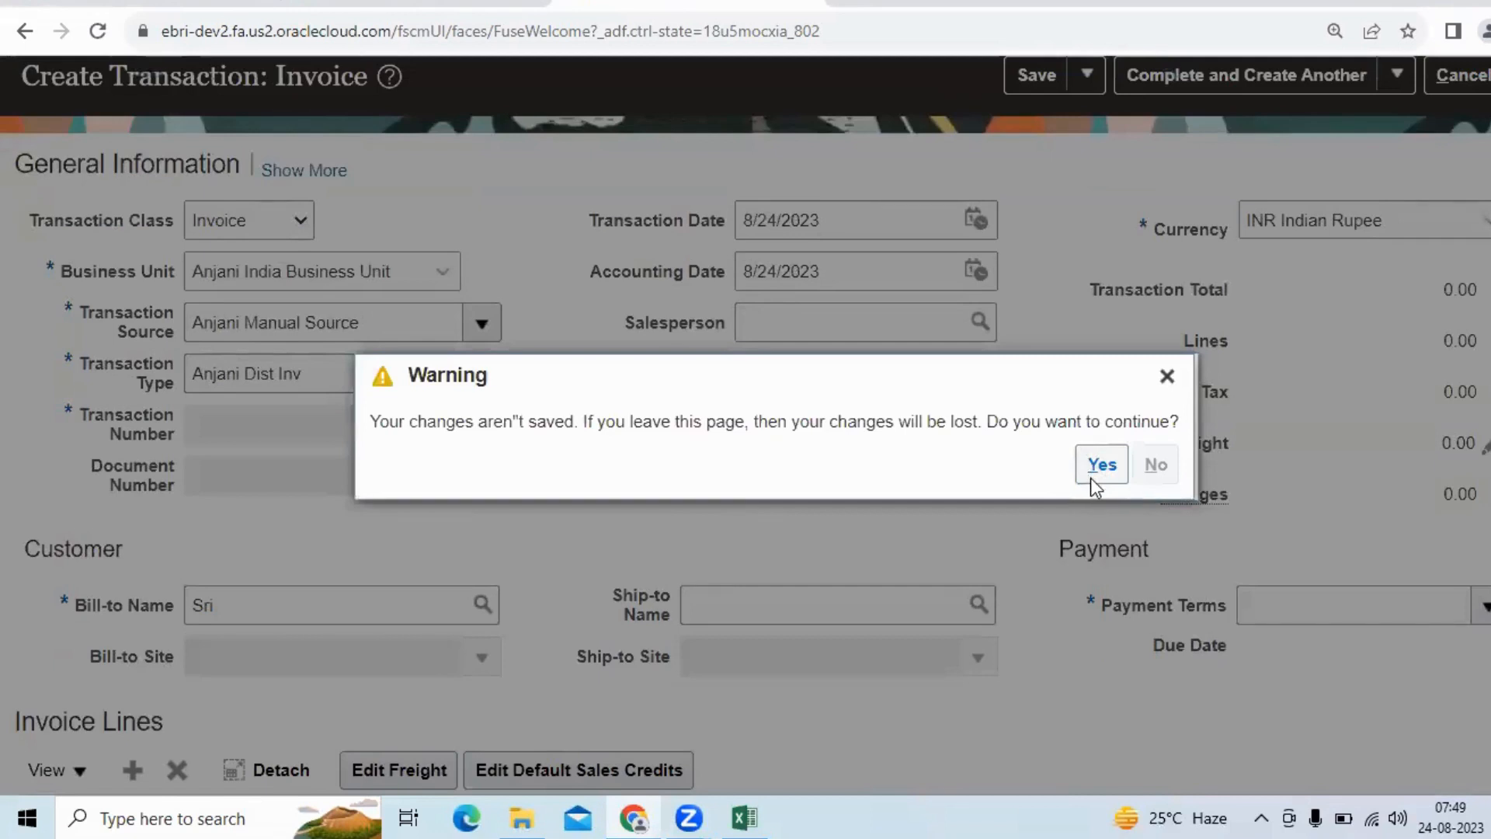
pyautogui.click(1088, 468)
# - Go to Setup and Maintenance and open the Manage Business Unit Set Assignment task under Organization Structures for Anjani India Business Unit
pyautogui.click(1484, 92)
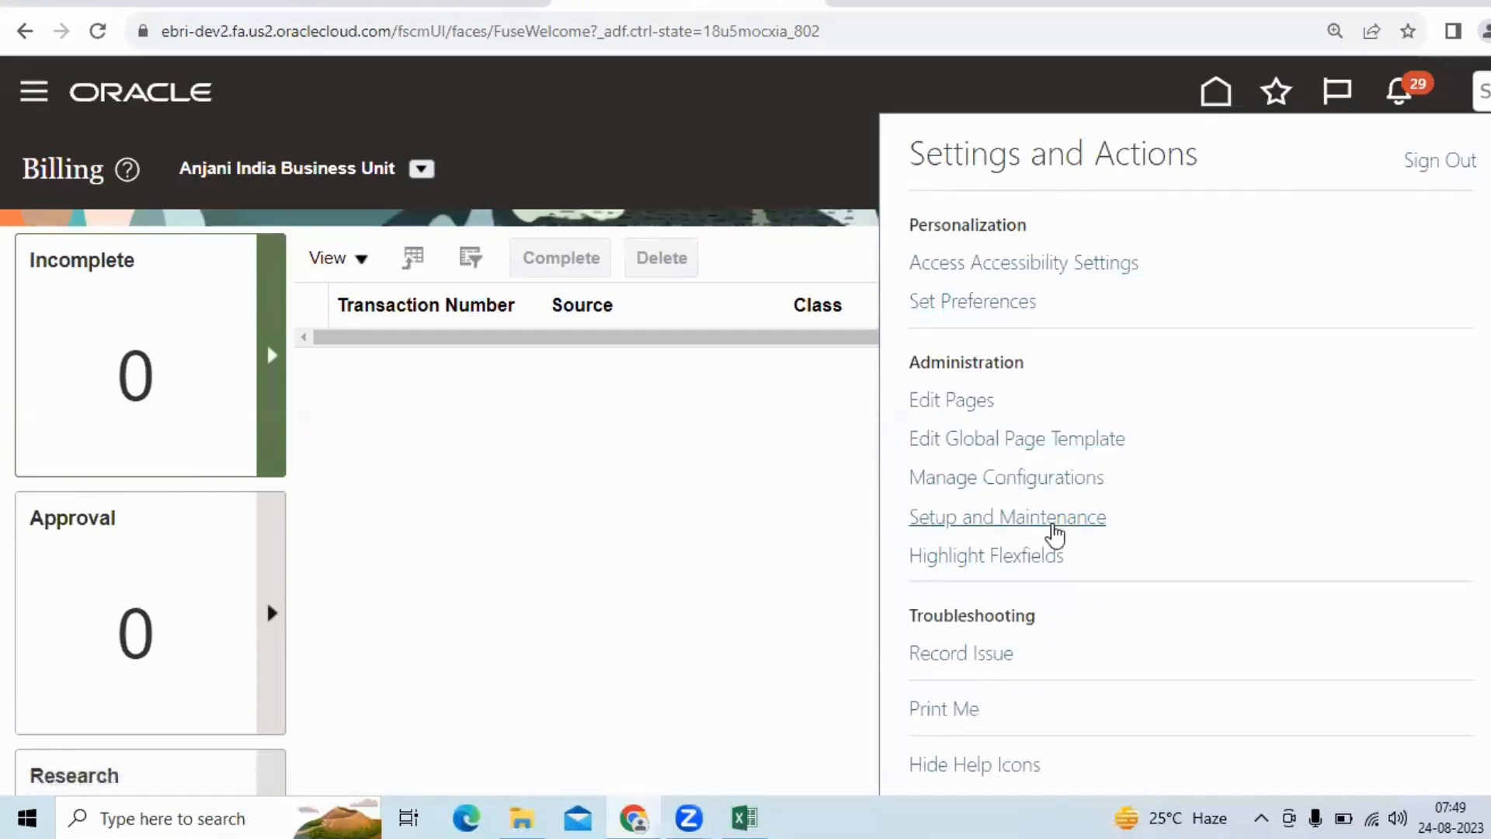
pyautogui.click(1053, 514)
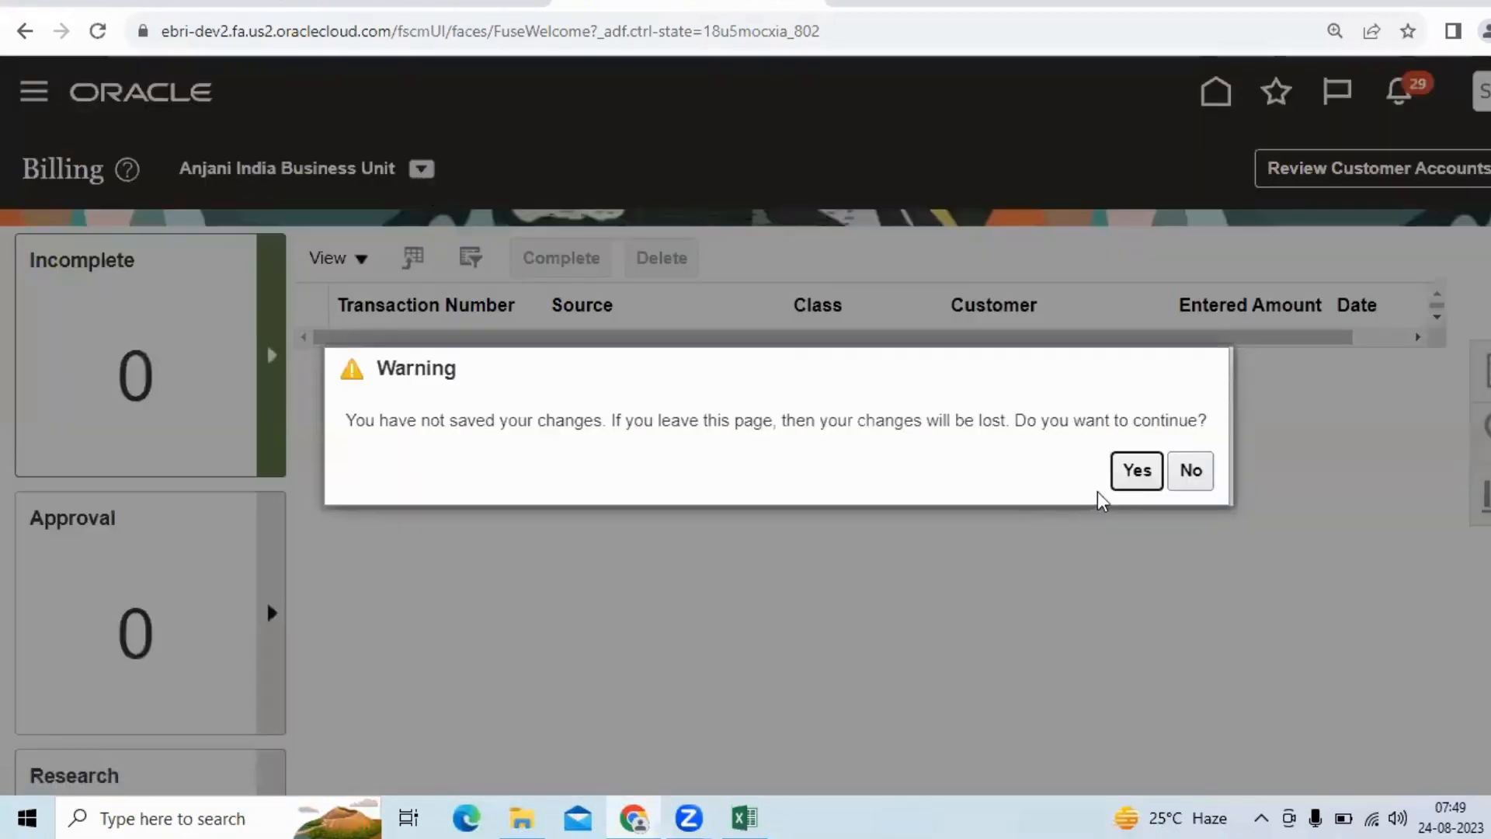
pyautogui.click(1130, 475)
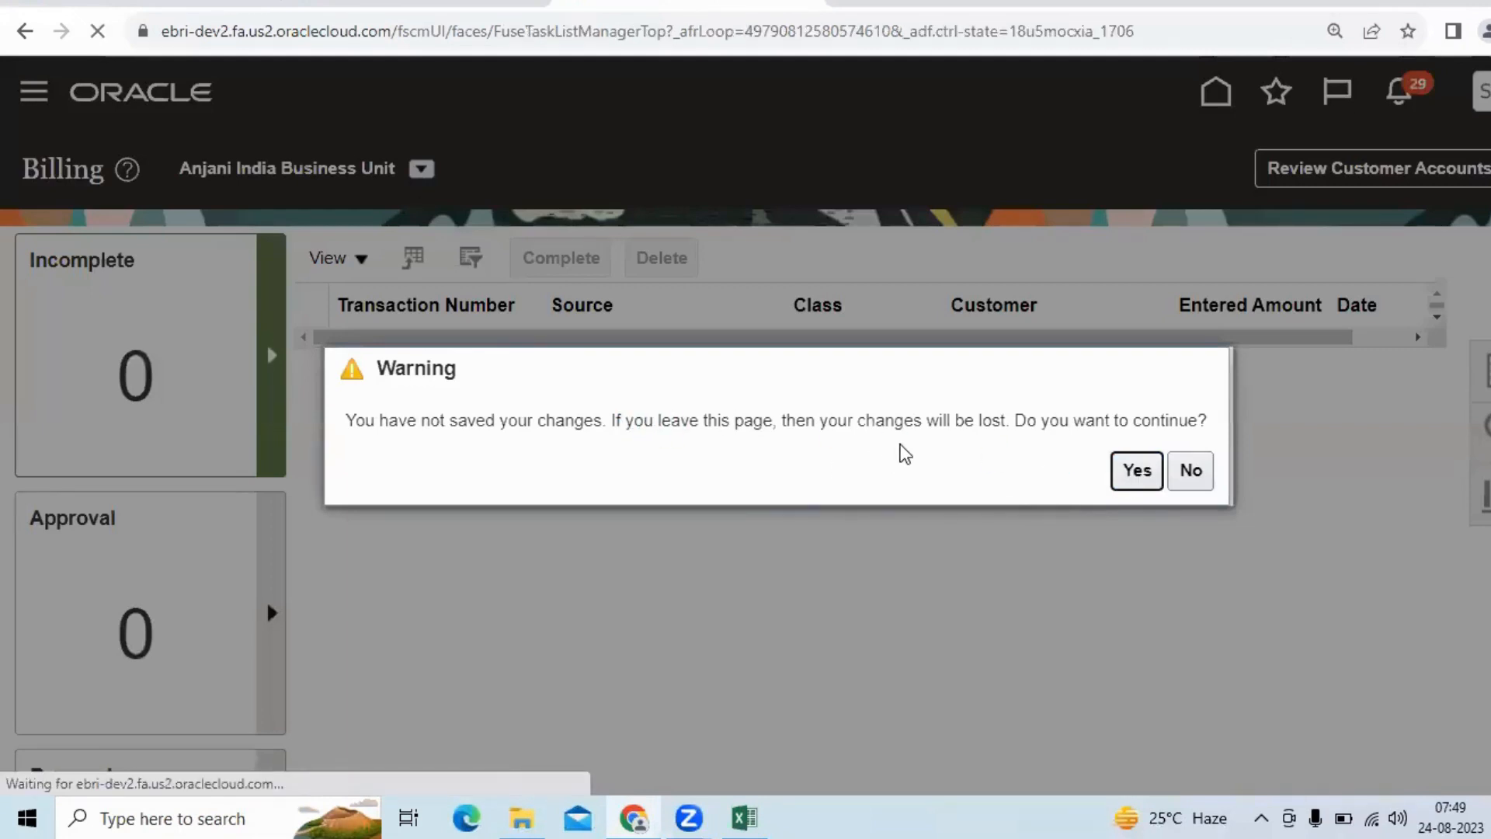
pyautogui.scroll(-4, 275, 505)
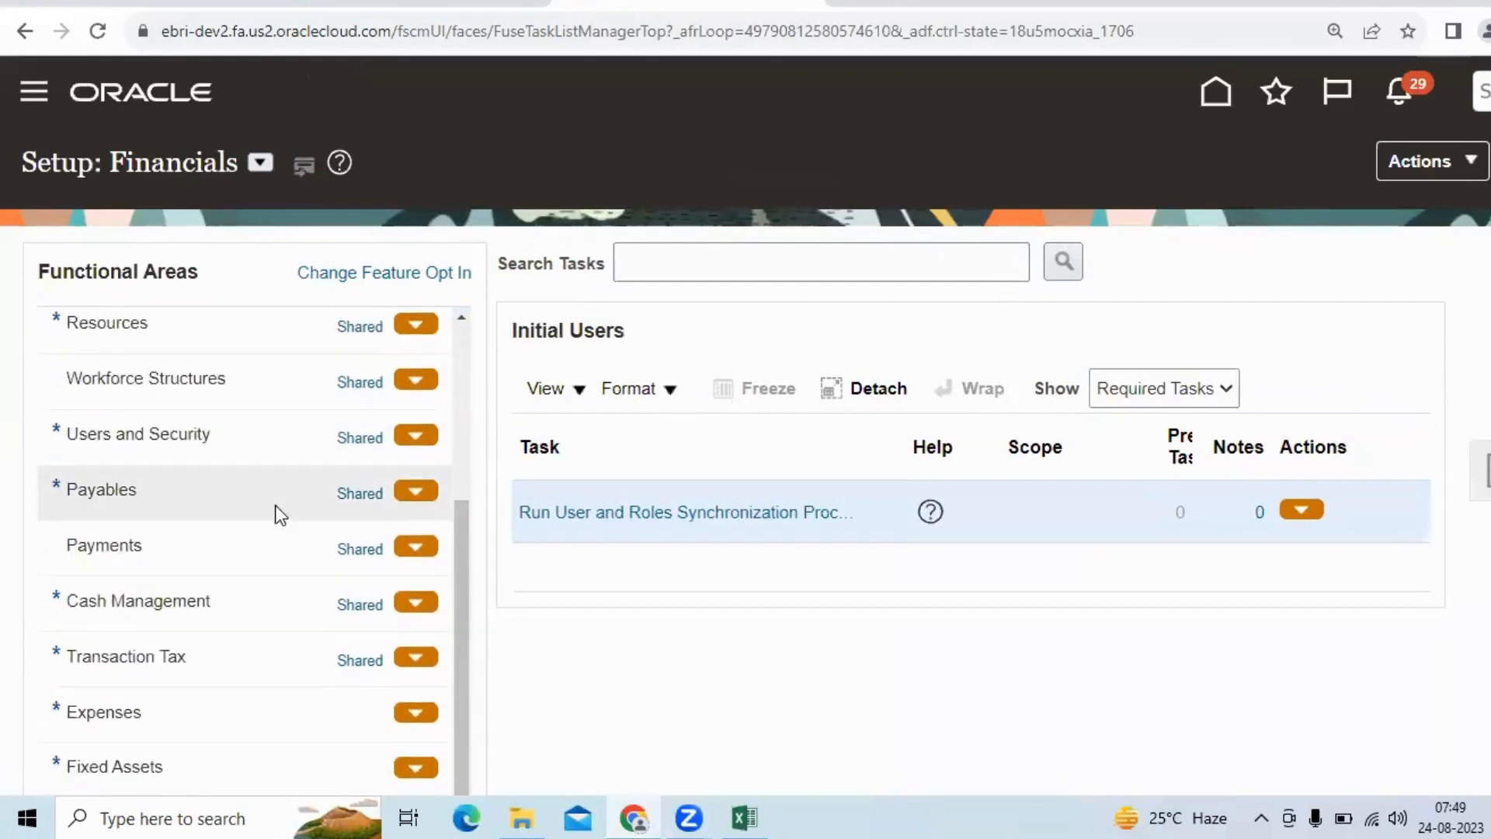
pyautogui.scroll(3, 198, 468)
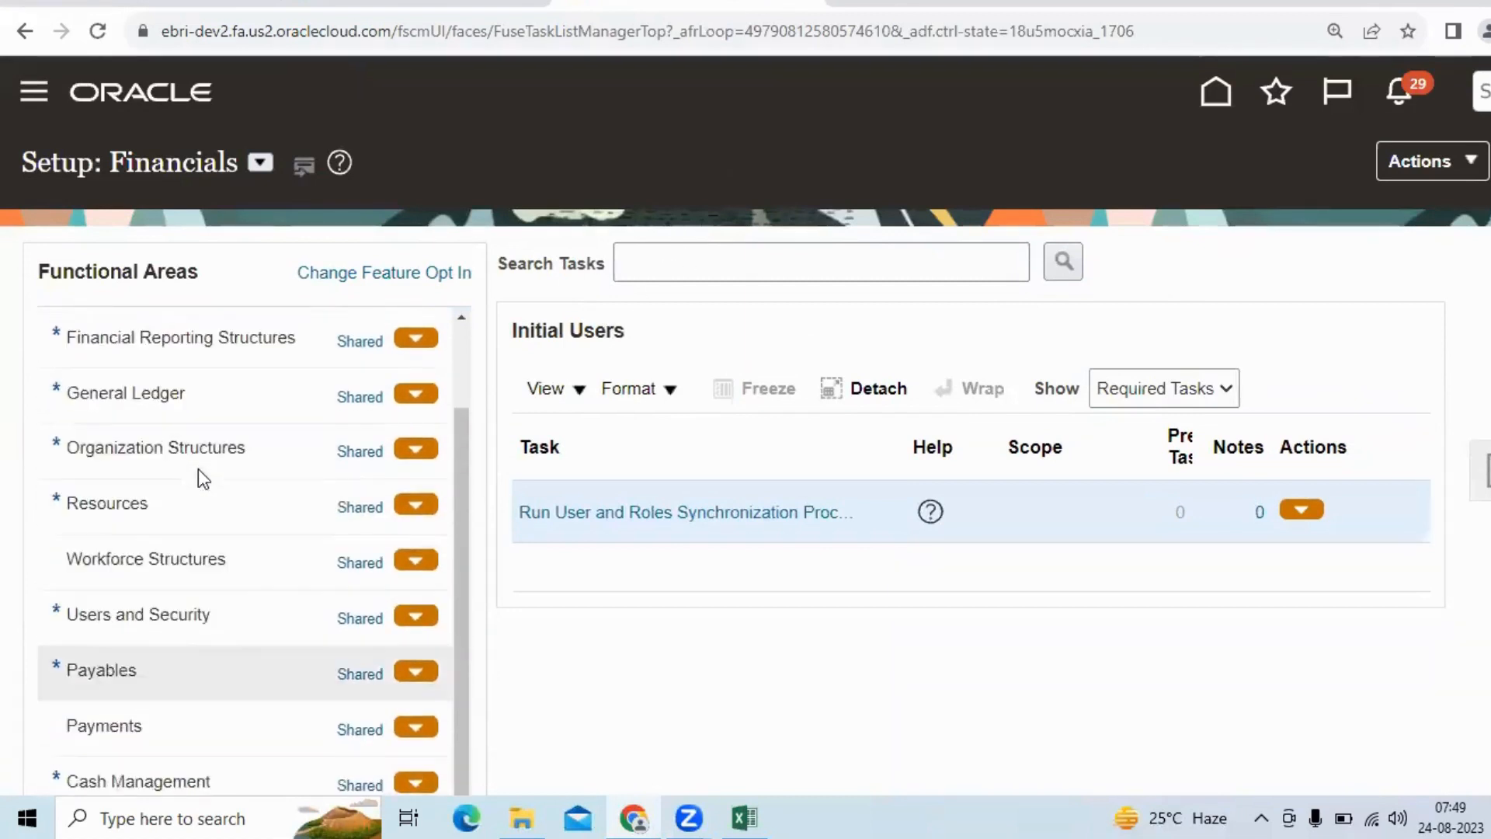
pyautogui.click(217, 485)
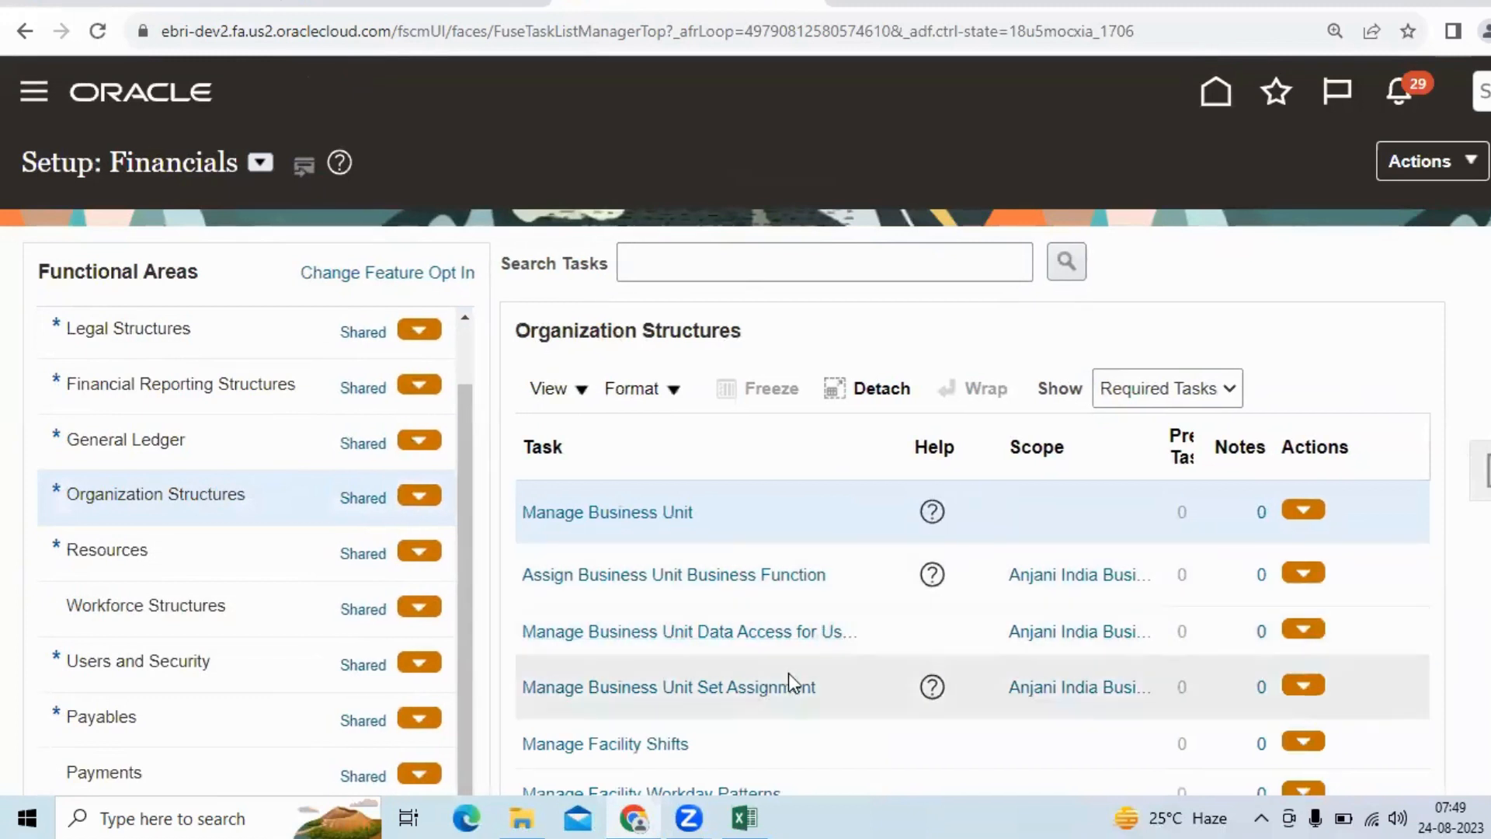
pyautogui.click(780, 687)
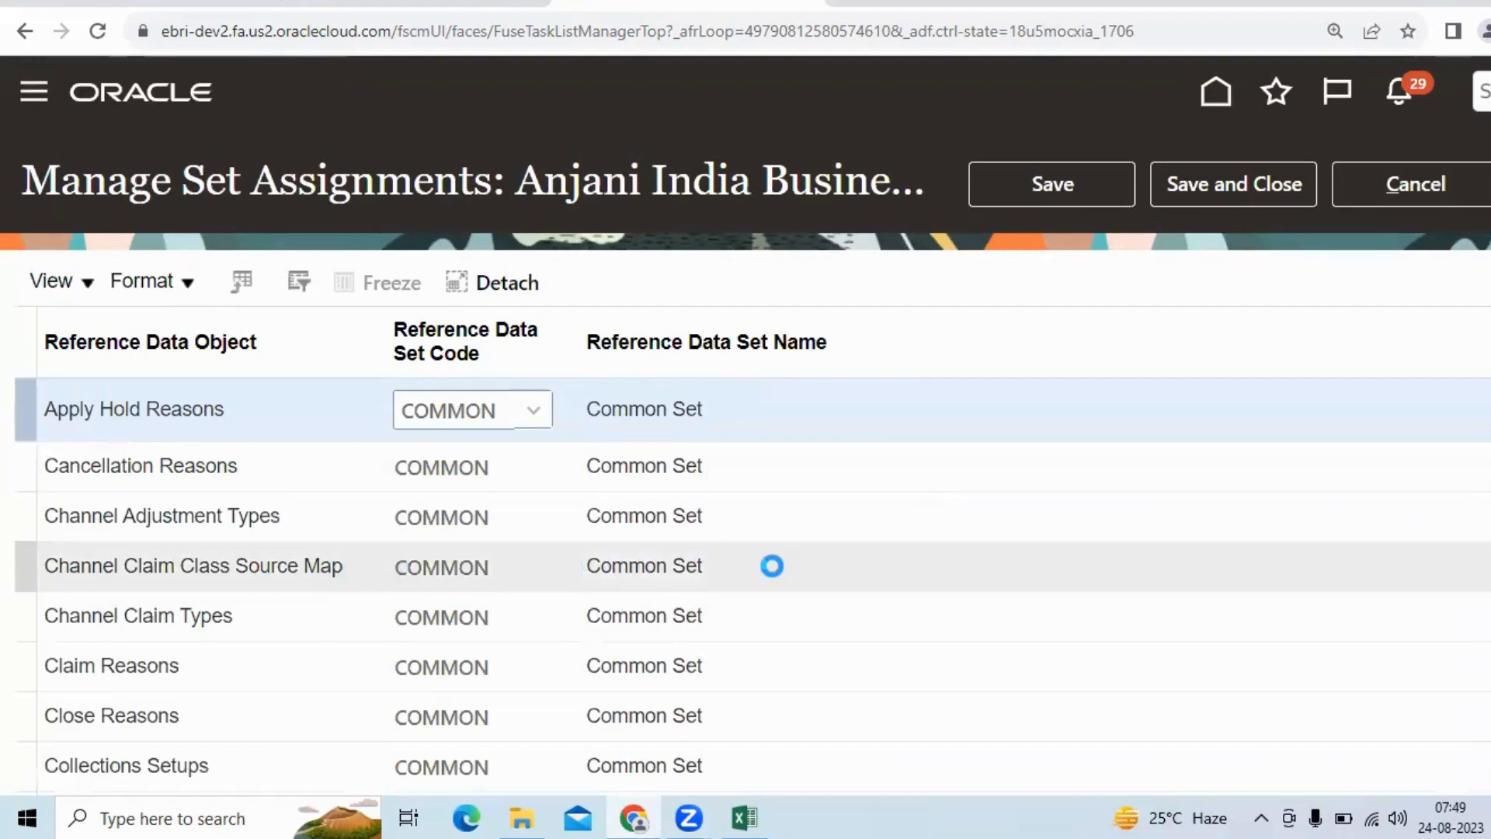
# - Open the reference data set code search for the Customer Account Site object in the business unit's set assignments
pyautogui.scroll(-6, 772, 566)
pyautogui.scroll(-4, 703, 487)
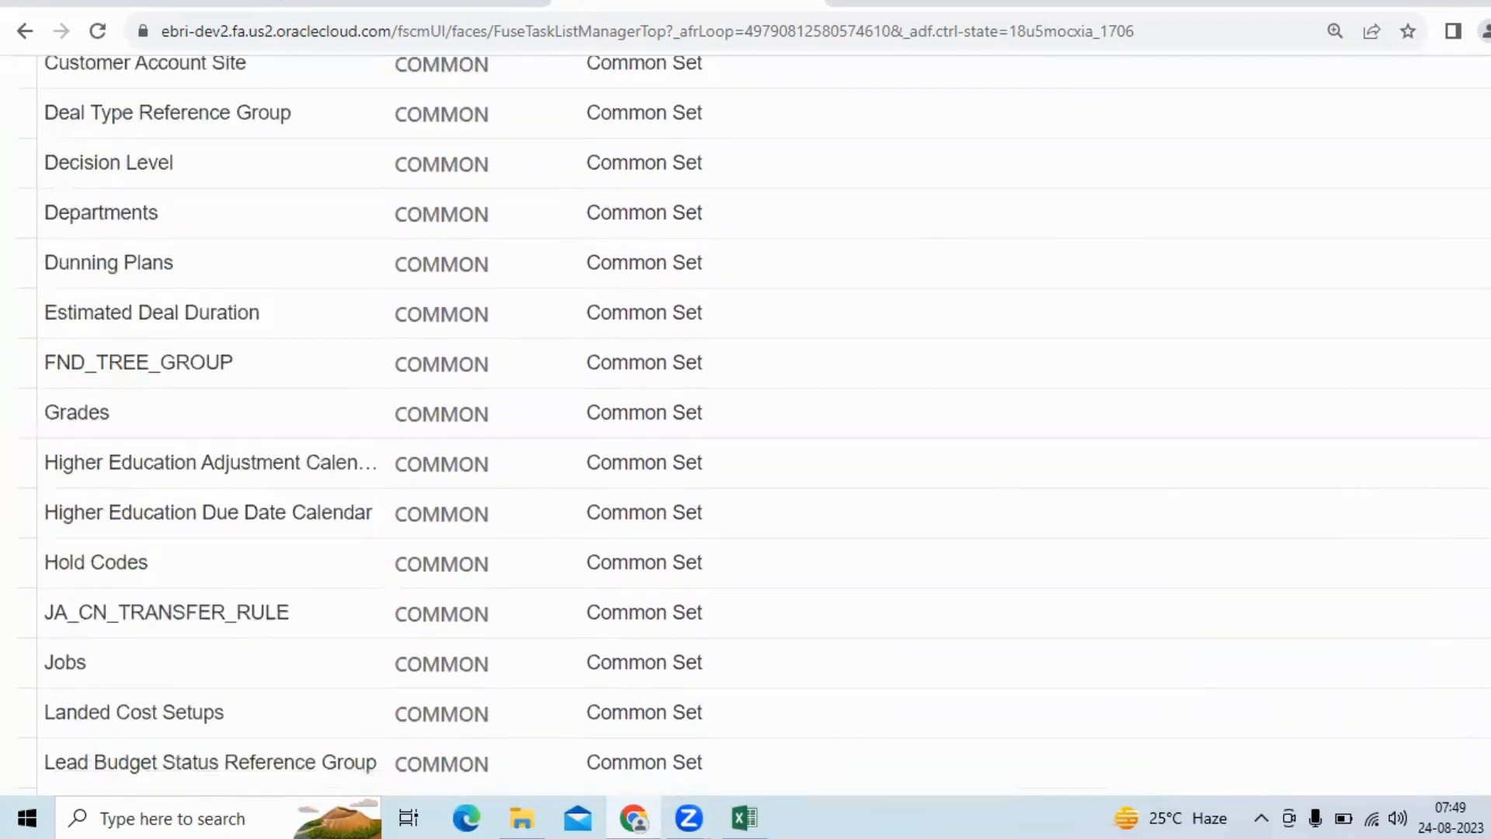
pyautogui.scroll(-3, 476, 514)
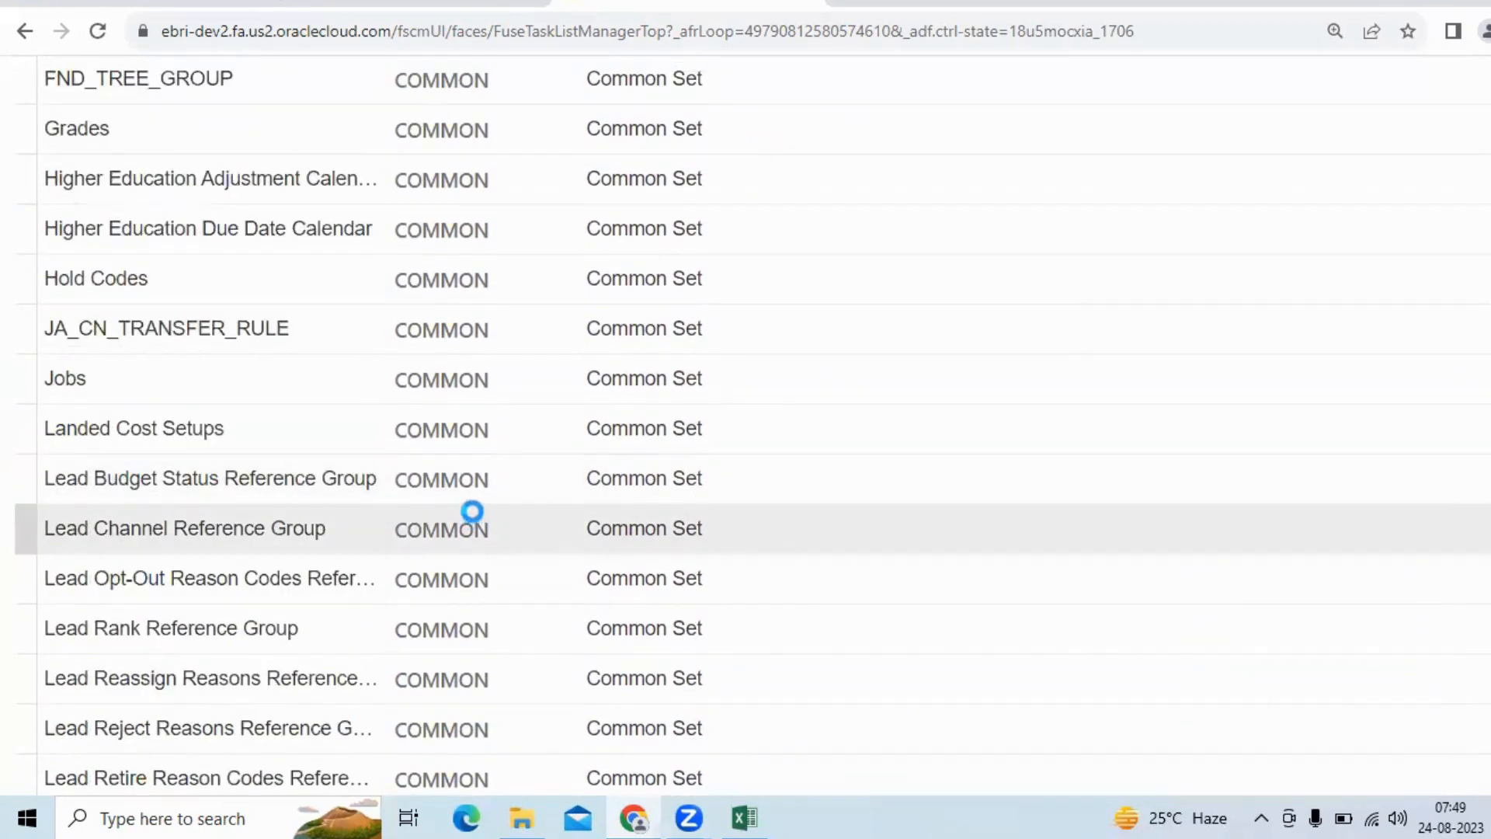
pyautogui.scroll(6, 481, 505)
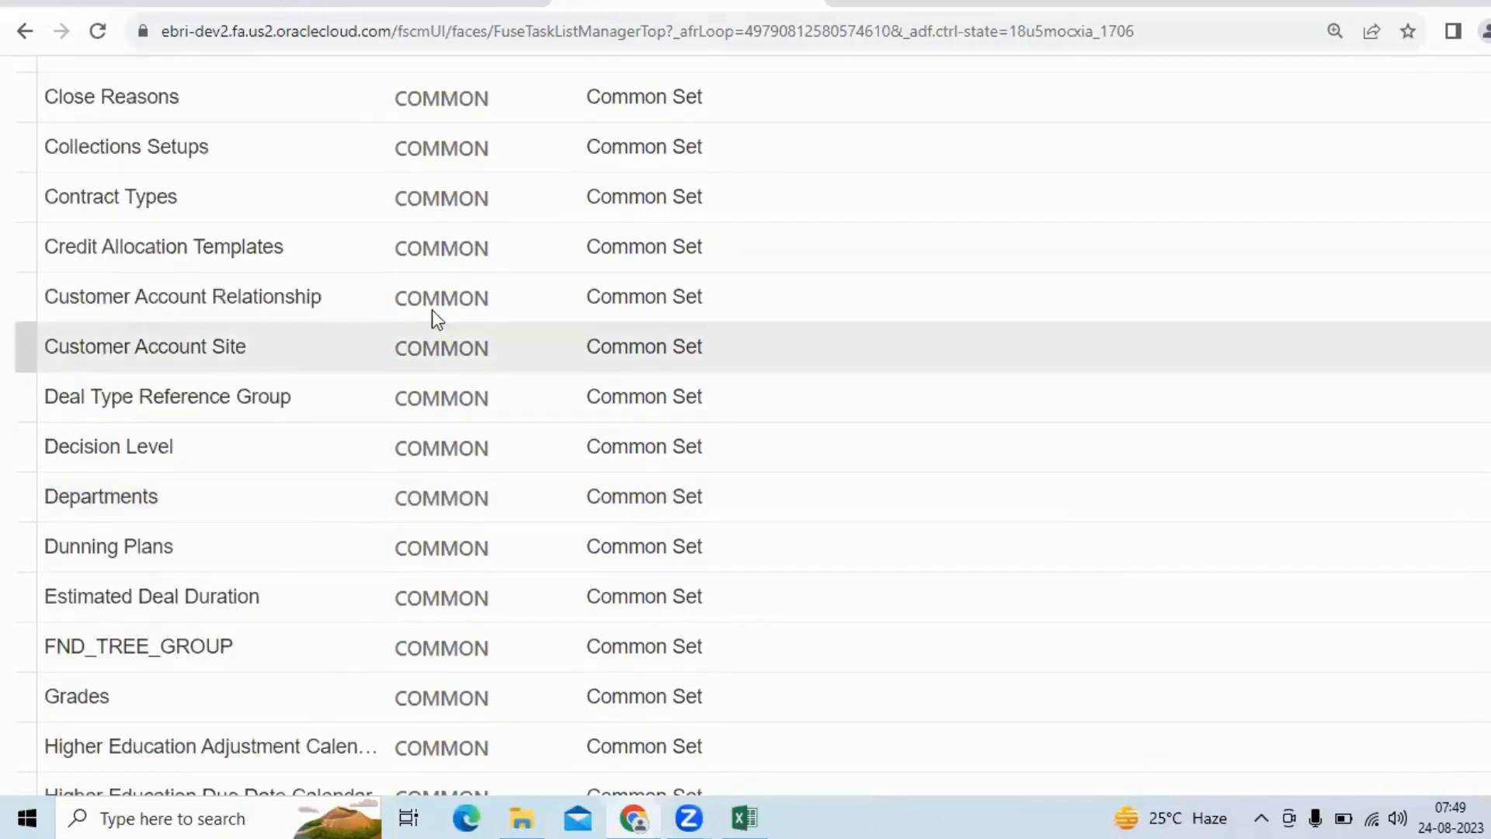
pyautogui.click(430, 343)
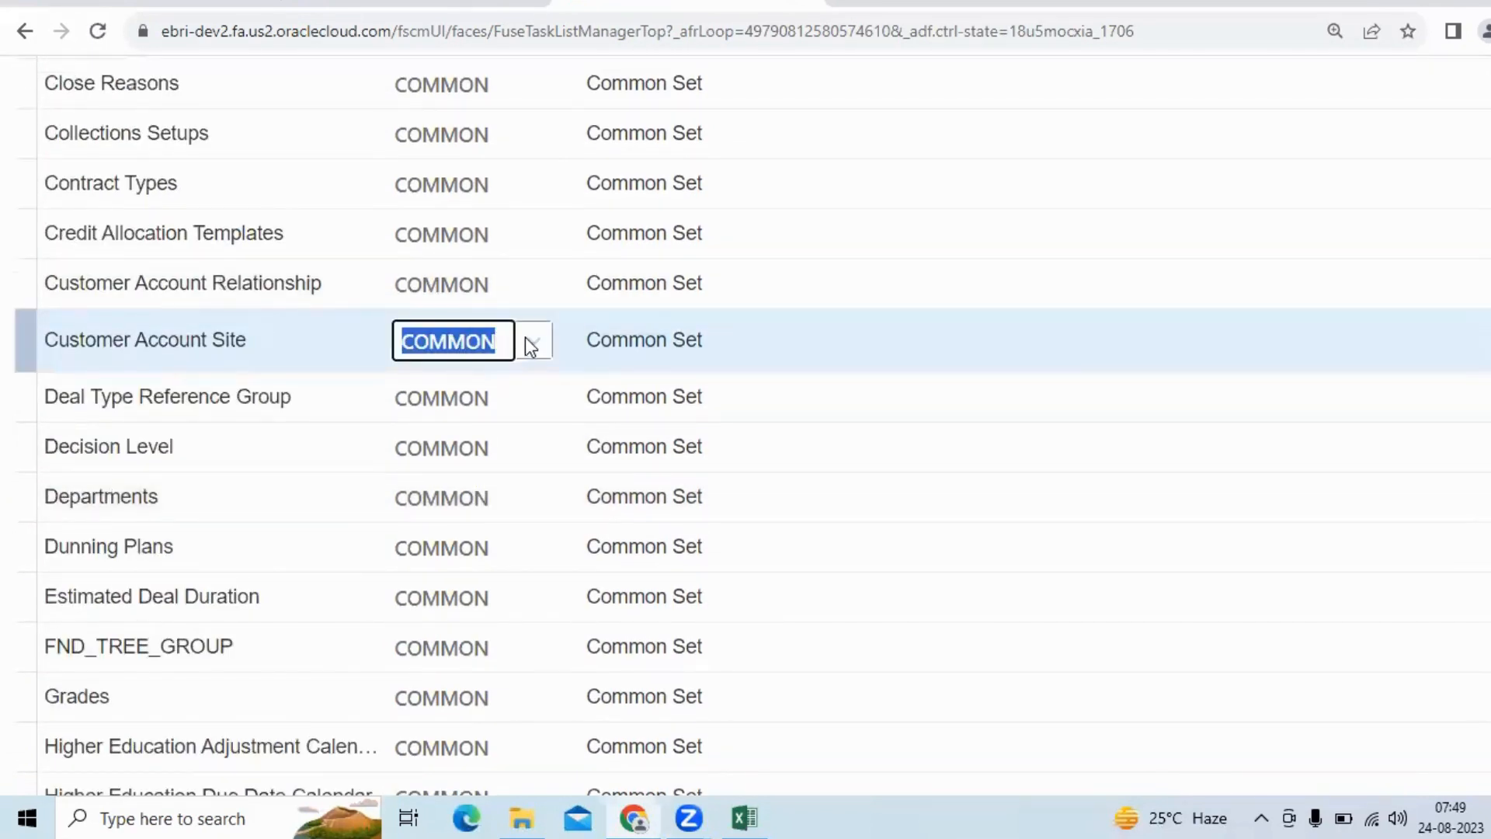
pyautogui.click(528, 340)
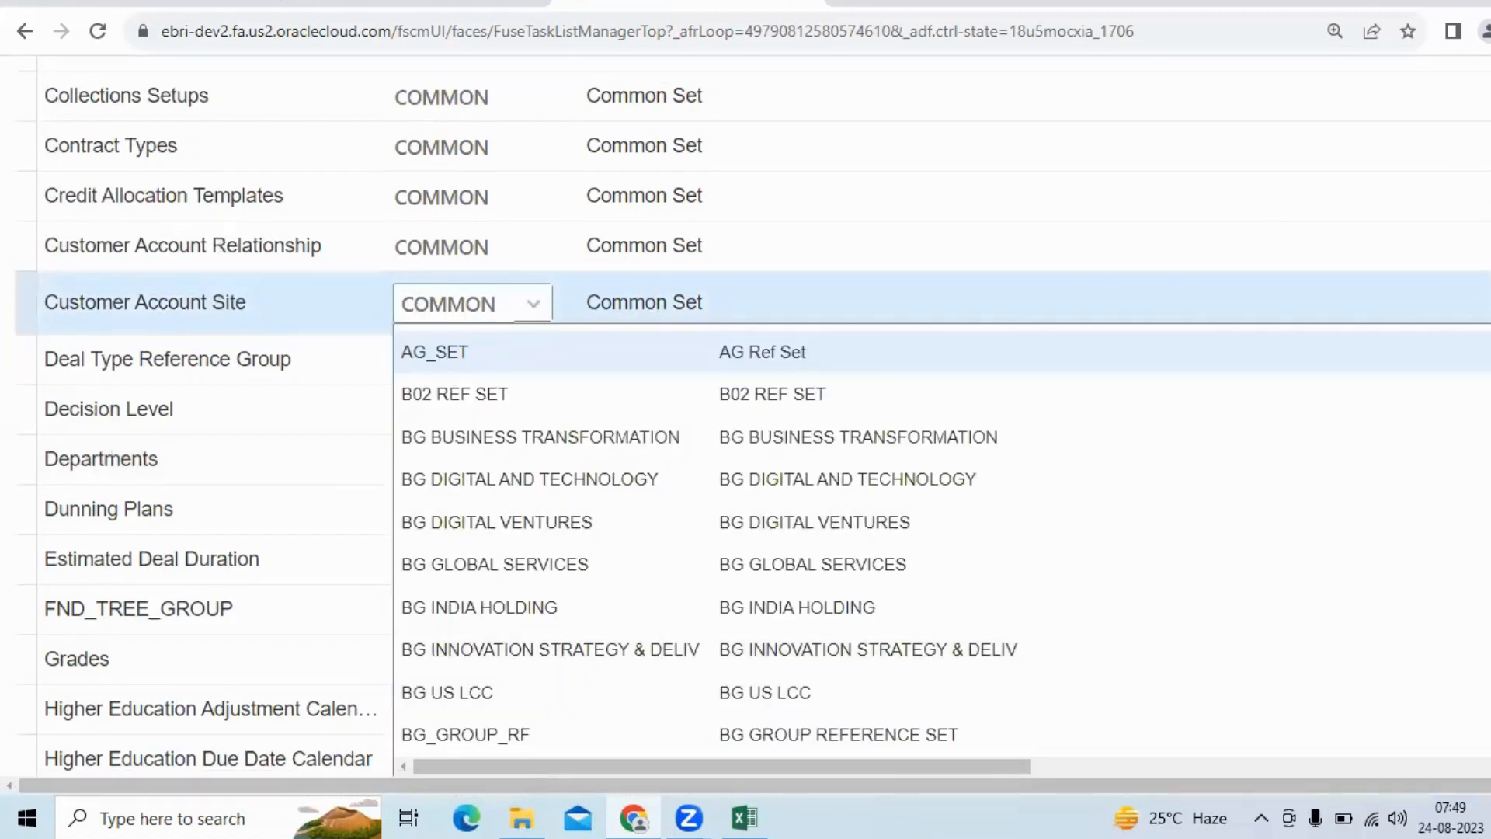
pyautogui.scroll(-3, 1025, 659)
pyautogui.click(436, 509)
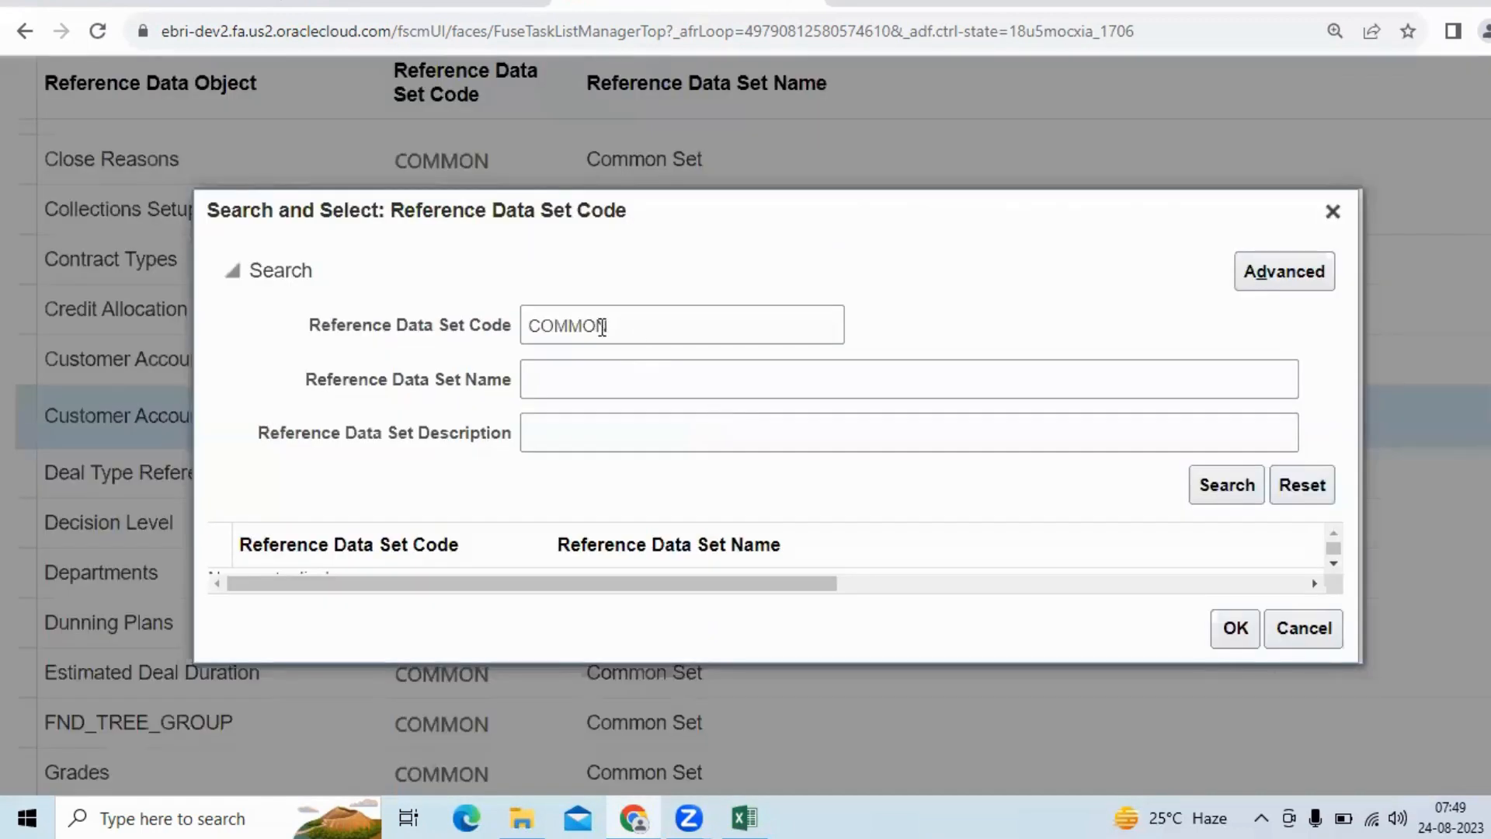
# - Search the set codes for En, assign ENTERPRISE to Customer Account Site, and save and close the set assignments
pyautogui.doubleClick(602, 326)
pyautogui.write('En')
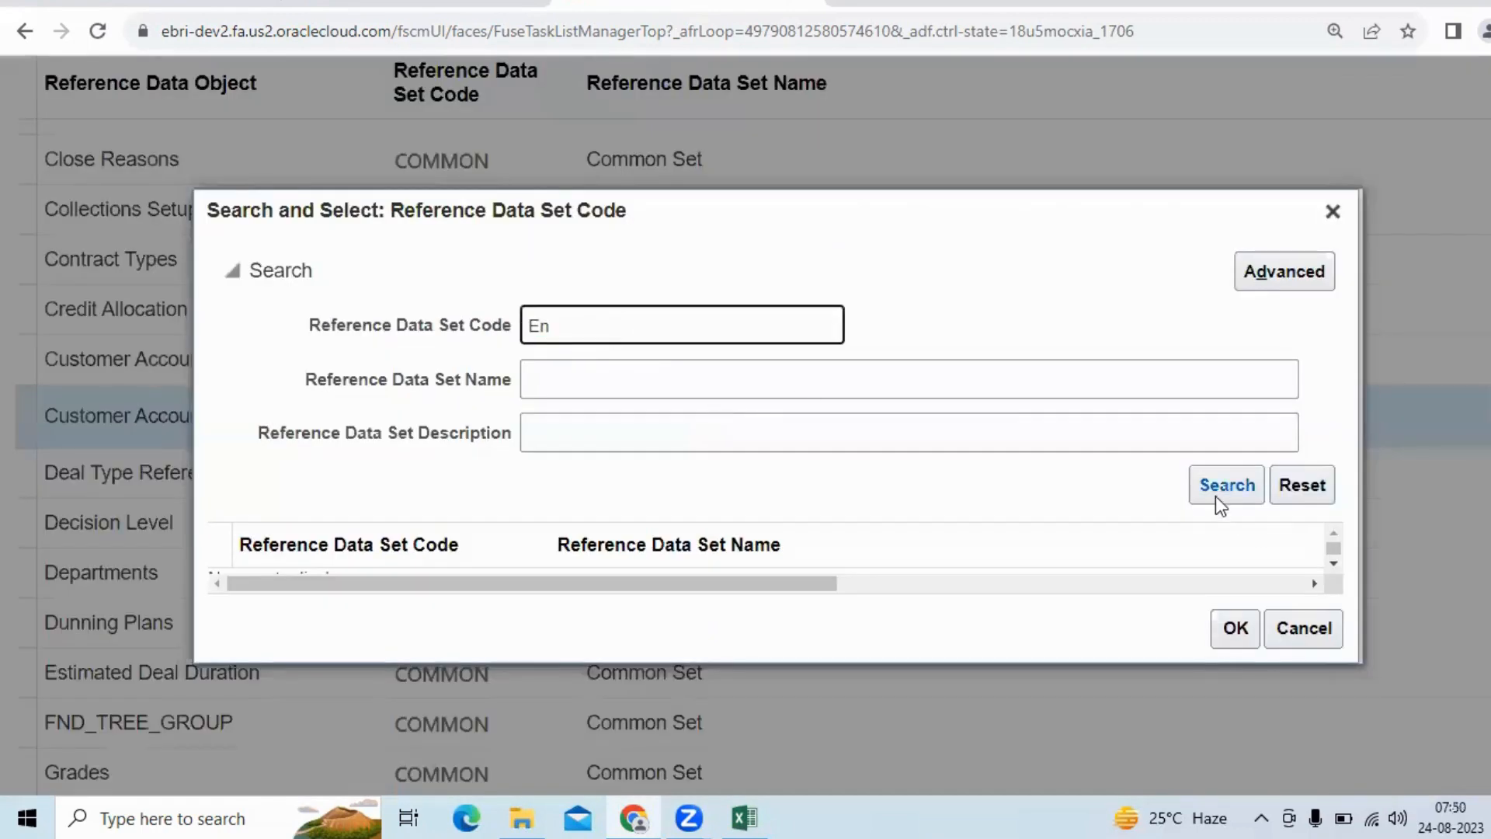
pyautogui.click(1214, 489)
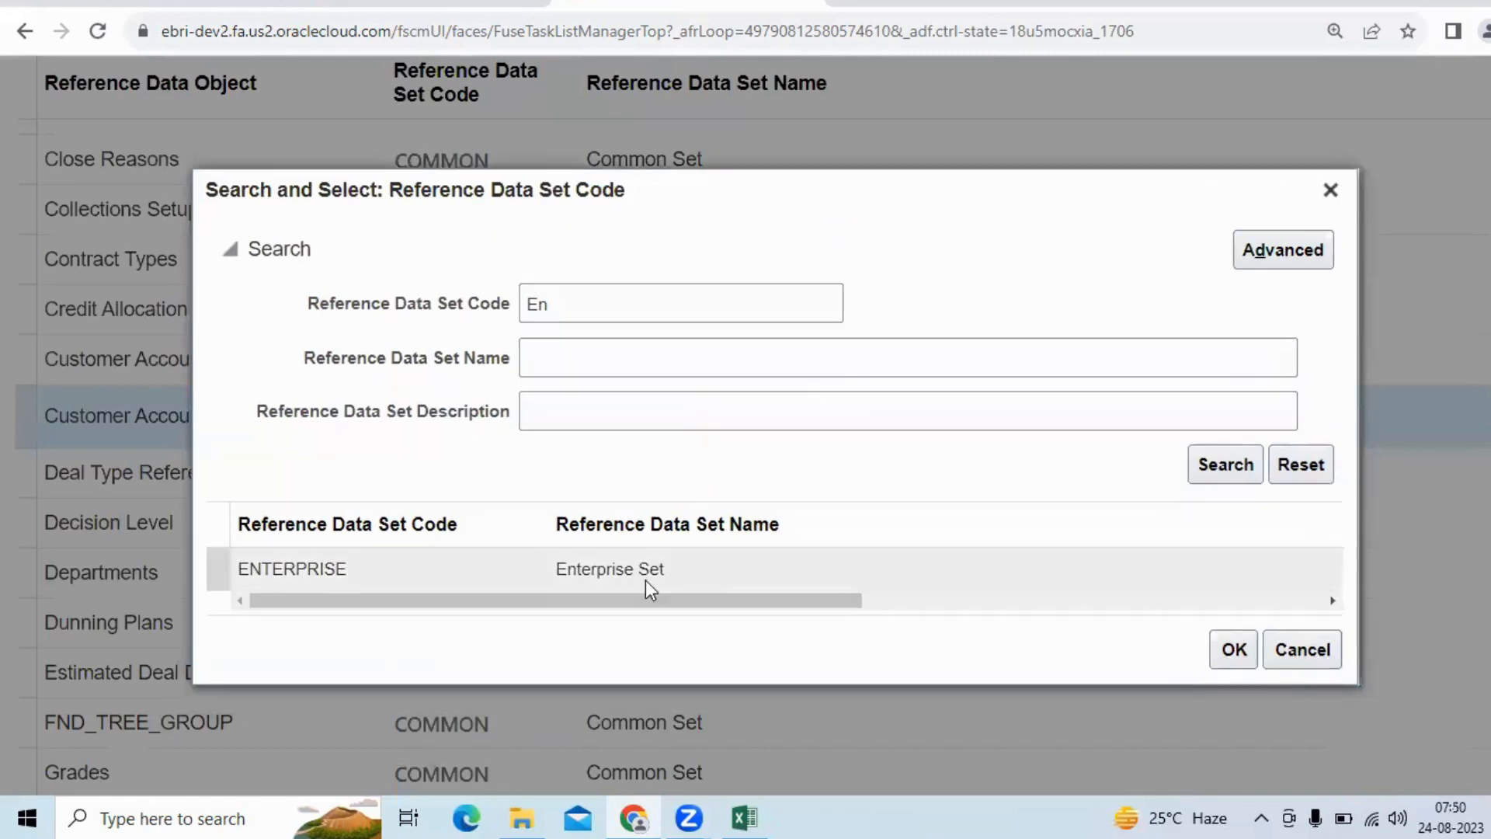
pyautogui.click(1229, 660)
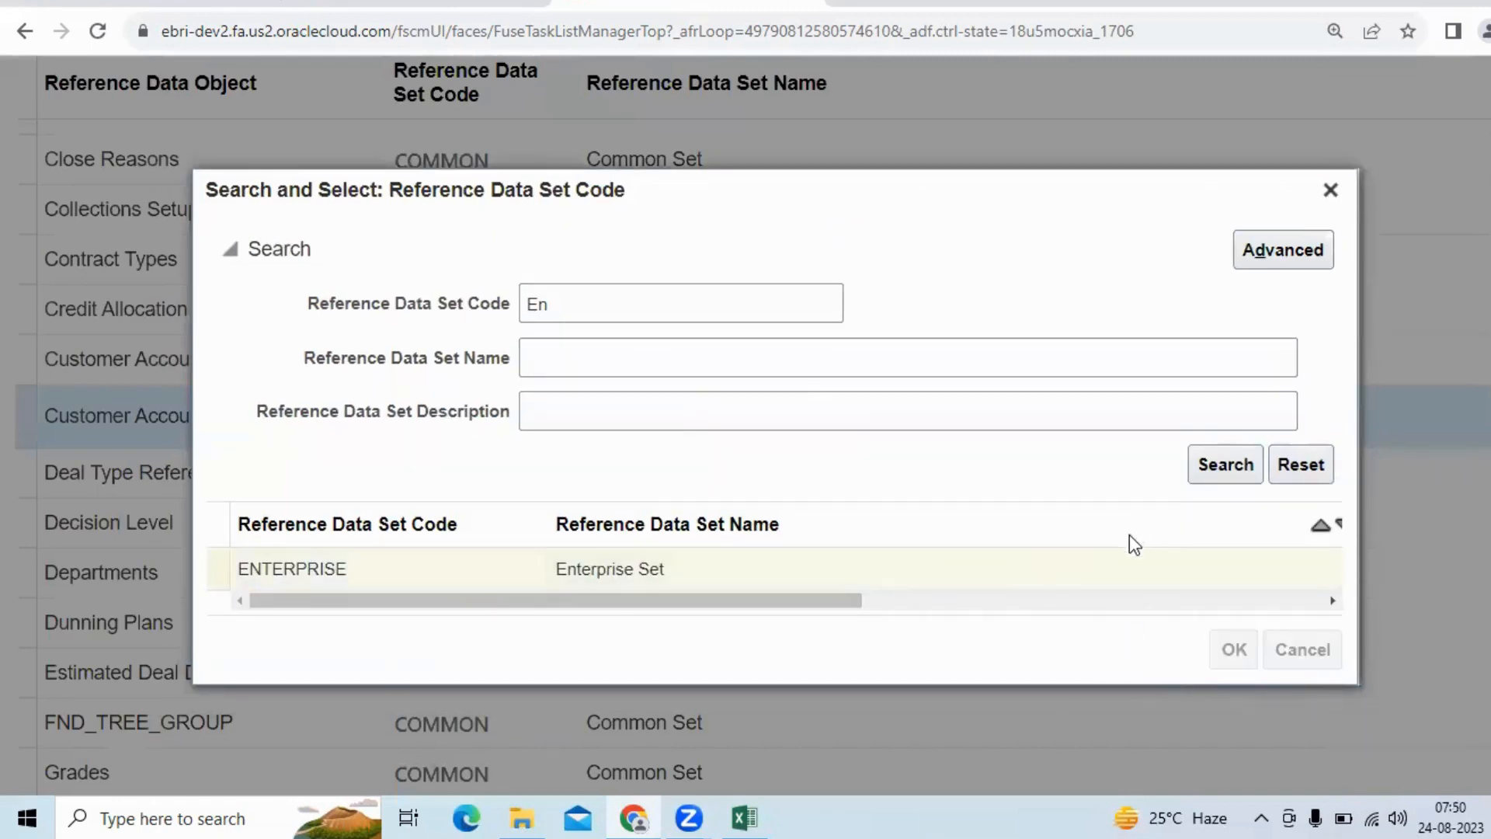
pyautogui.scroll(5, 1117, 505)
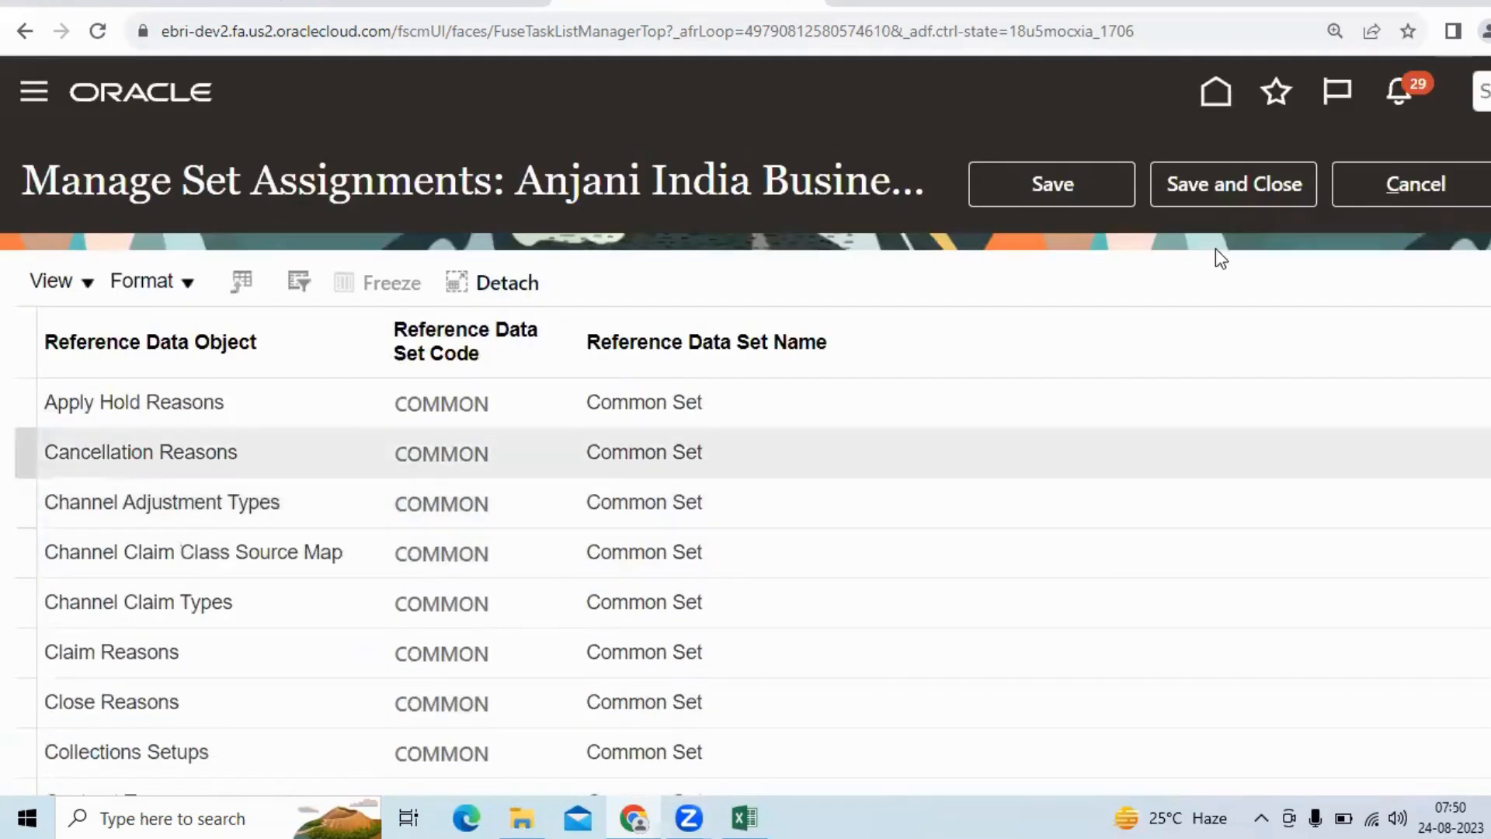
pyautogui.click(1251, 188)
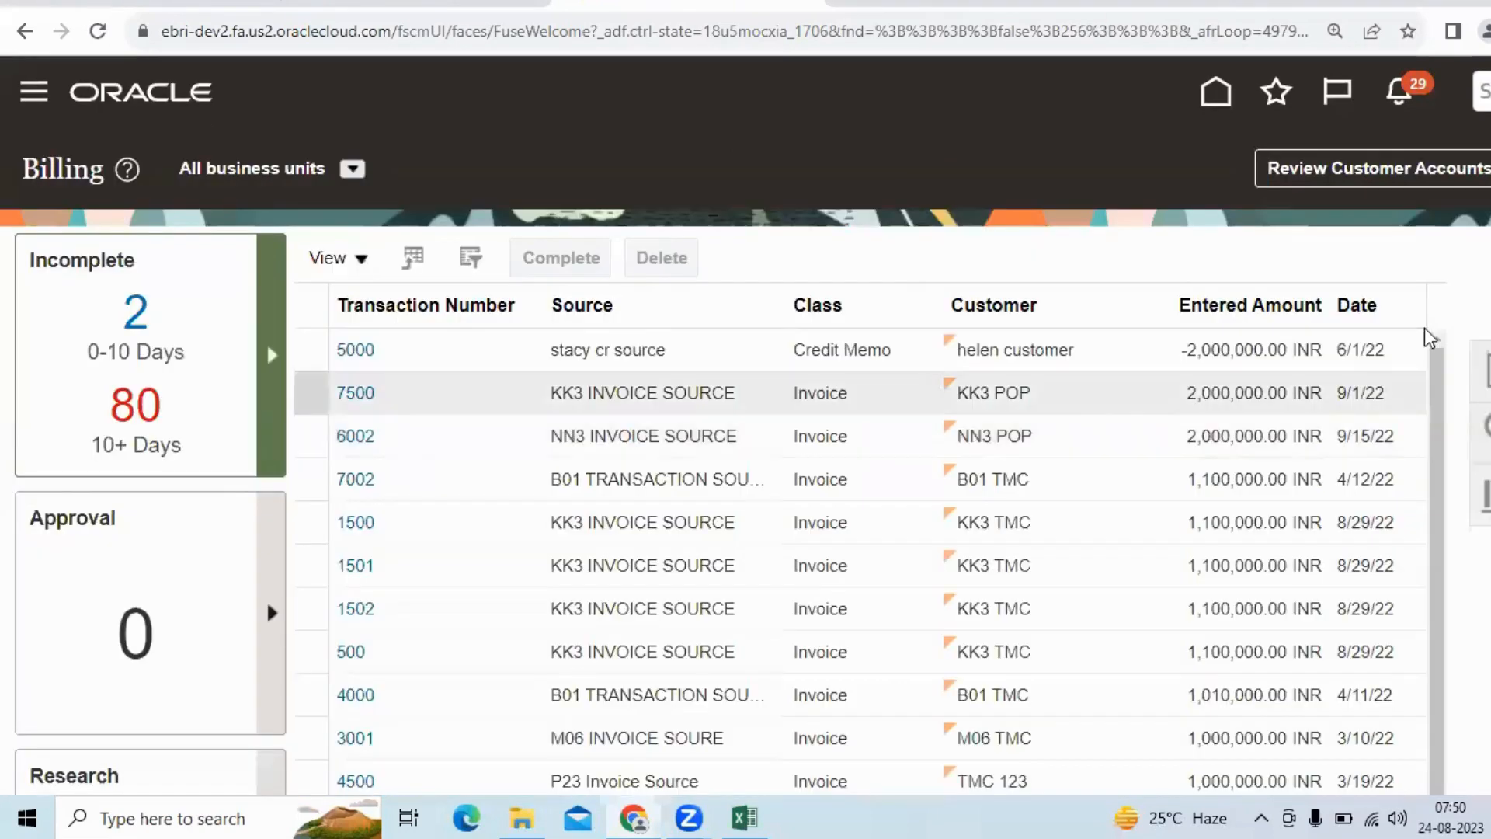
# - Start a new invoice transaction from Billing and set its business unit to Anjani India Business Unit
pyautogui.click(1482, 371)
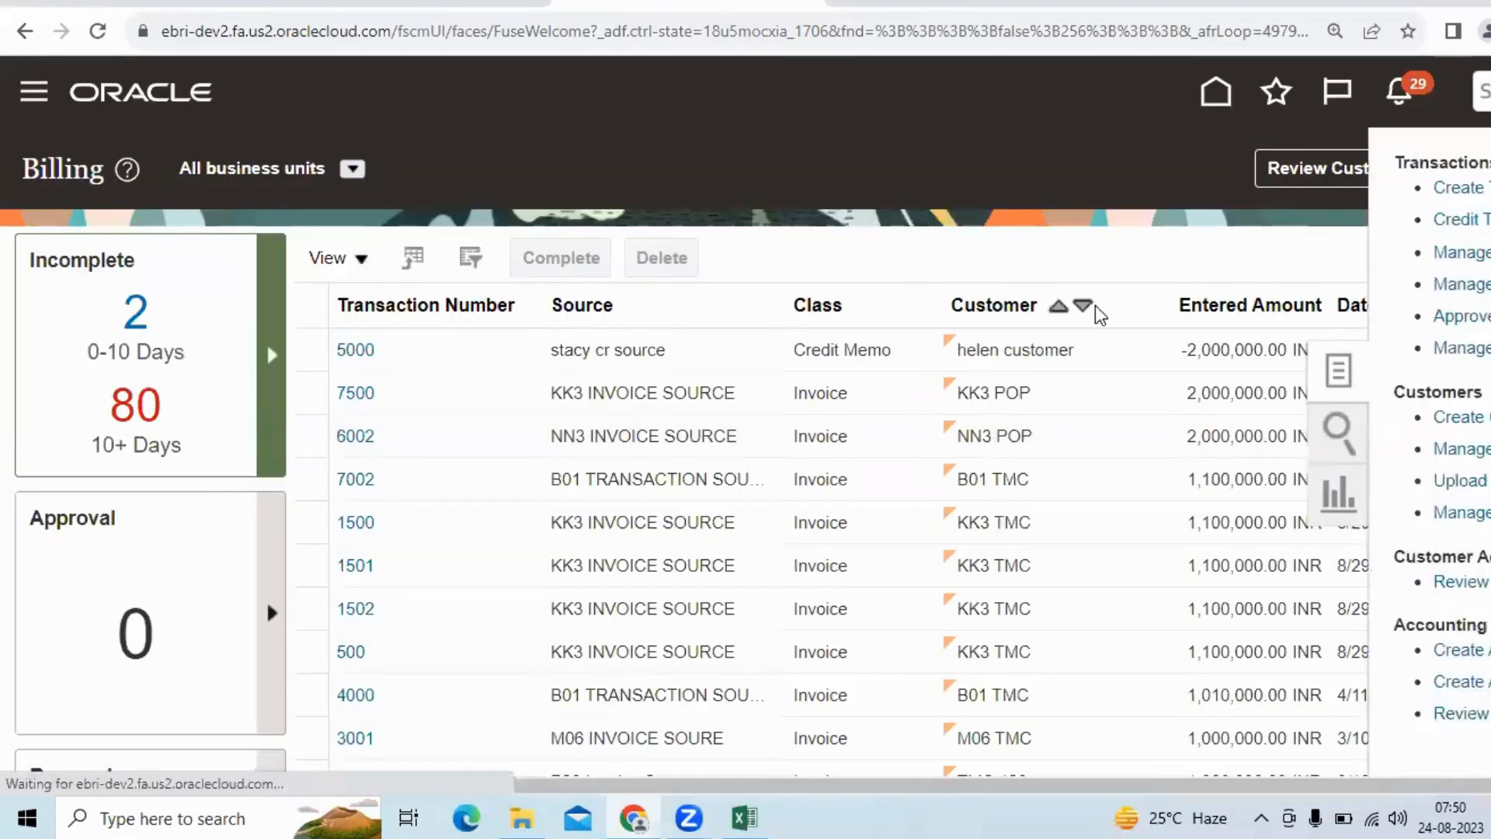
pyautogui.click(1315, 204)
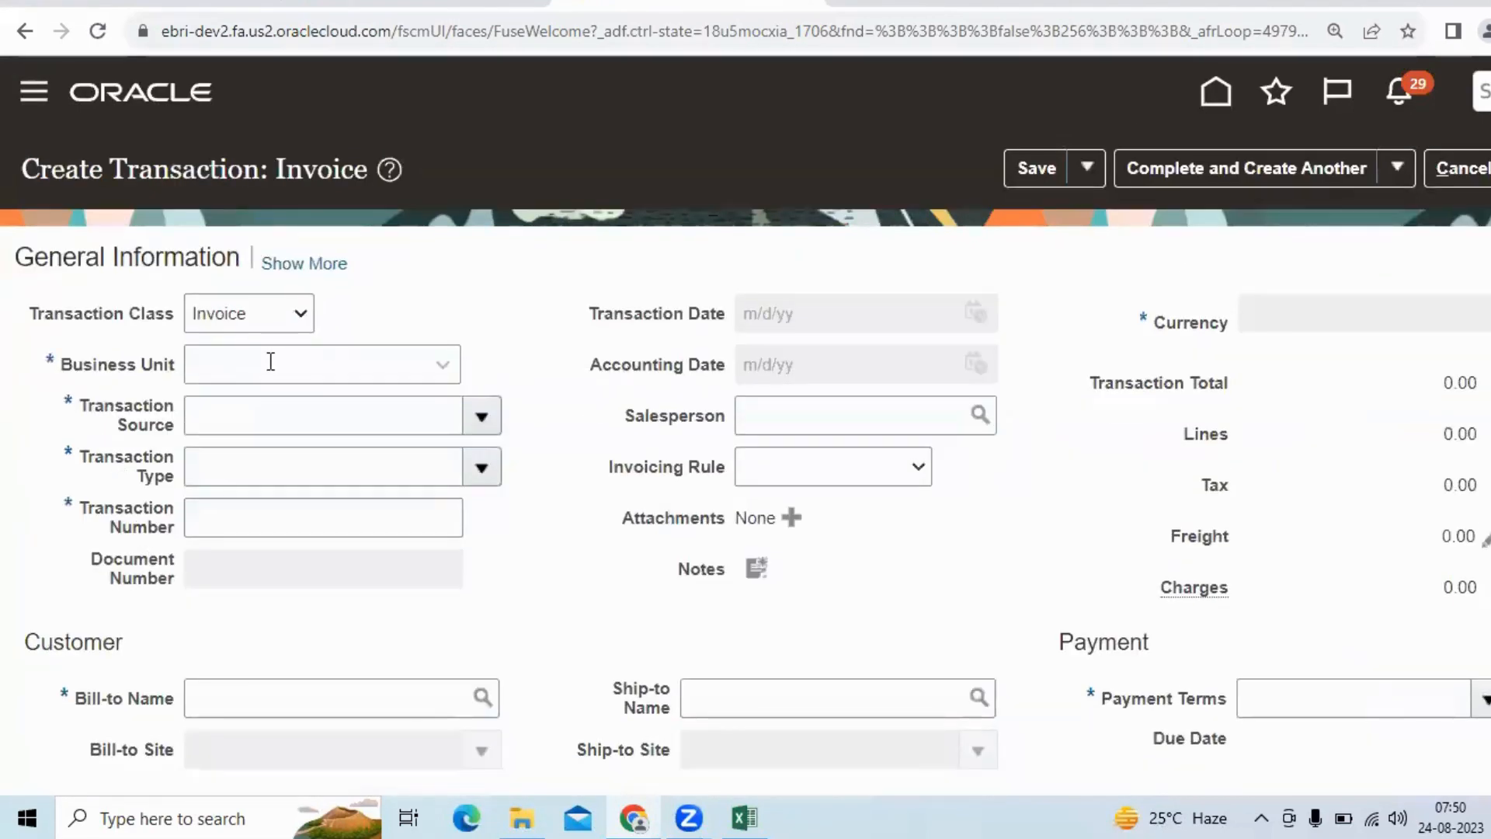
pyautogui.click(273, 362)
pyautogui.click(334, 428)
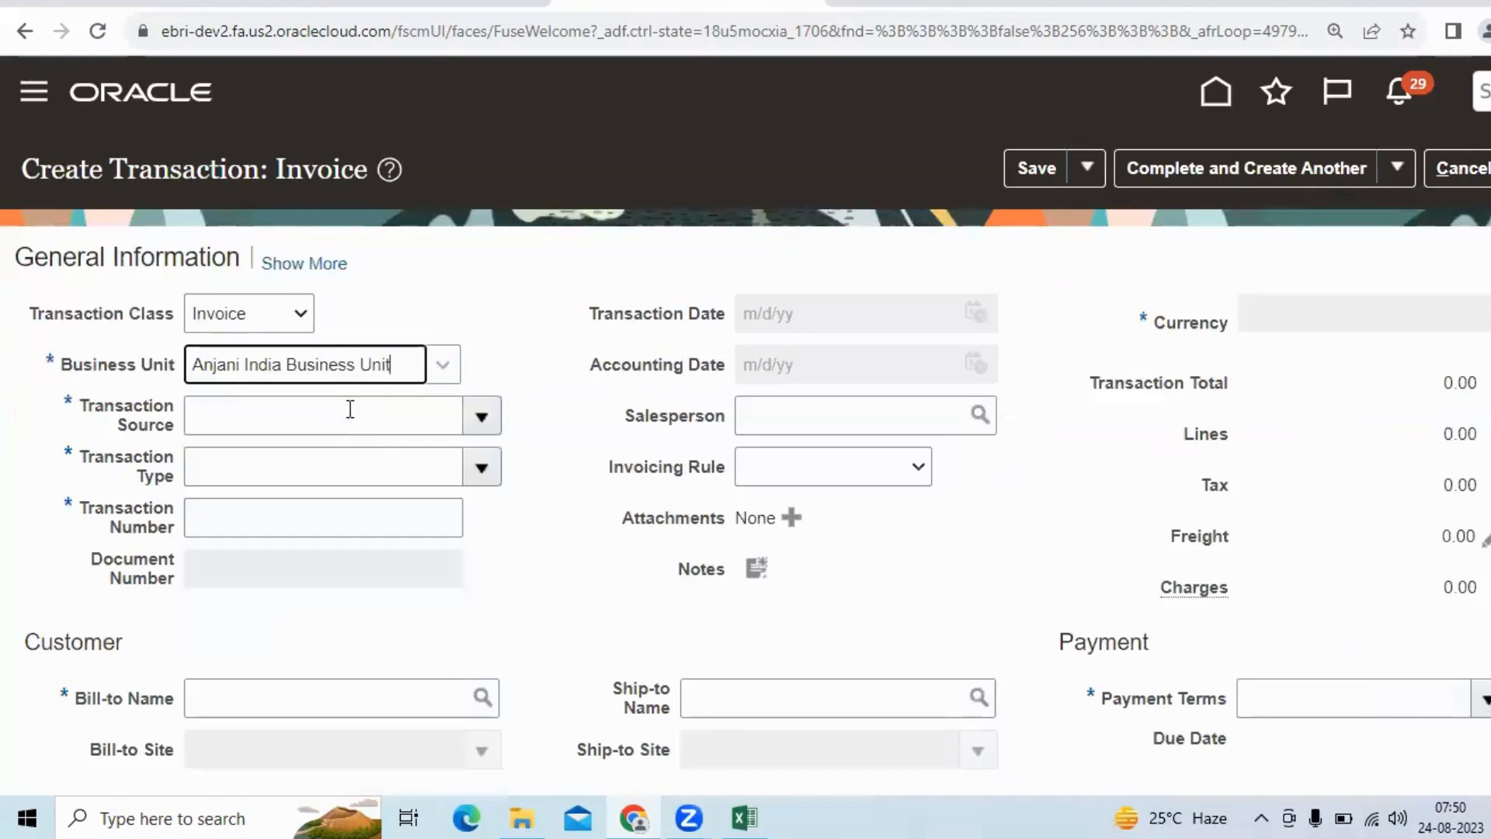
# - Set the invoice's transaction source to Anjani Manual Source and its transaction type to Anjani Dist Inv
pyautogui.click(350, 409)
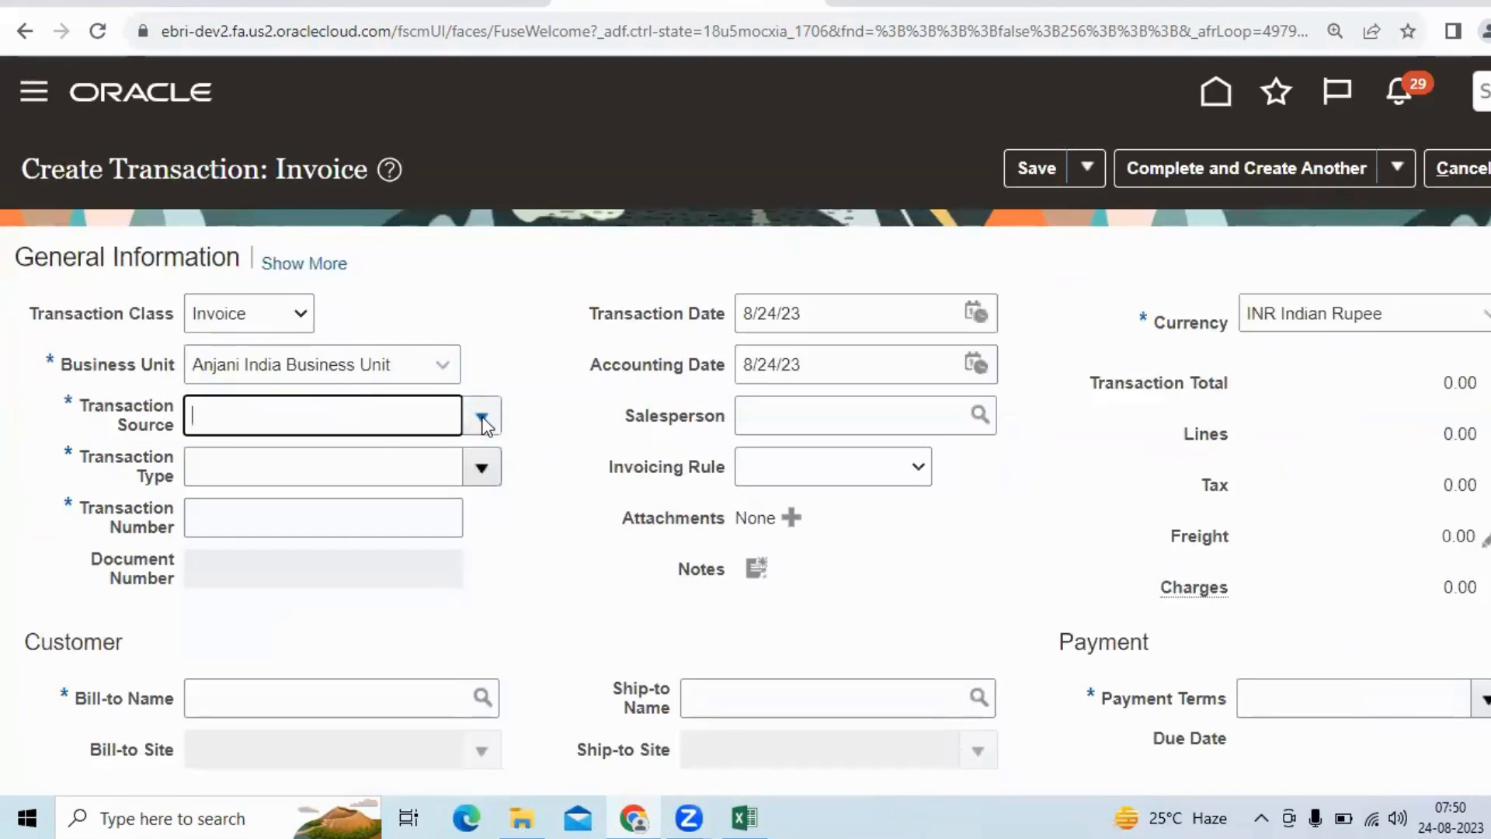
pyautogui.click(479, 423)
pyautogui.click(472, 402)
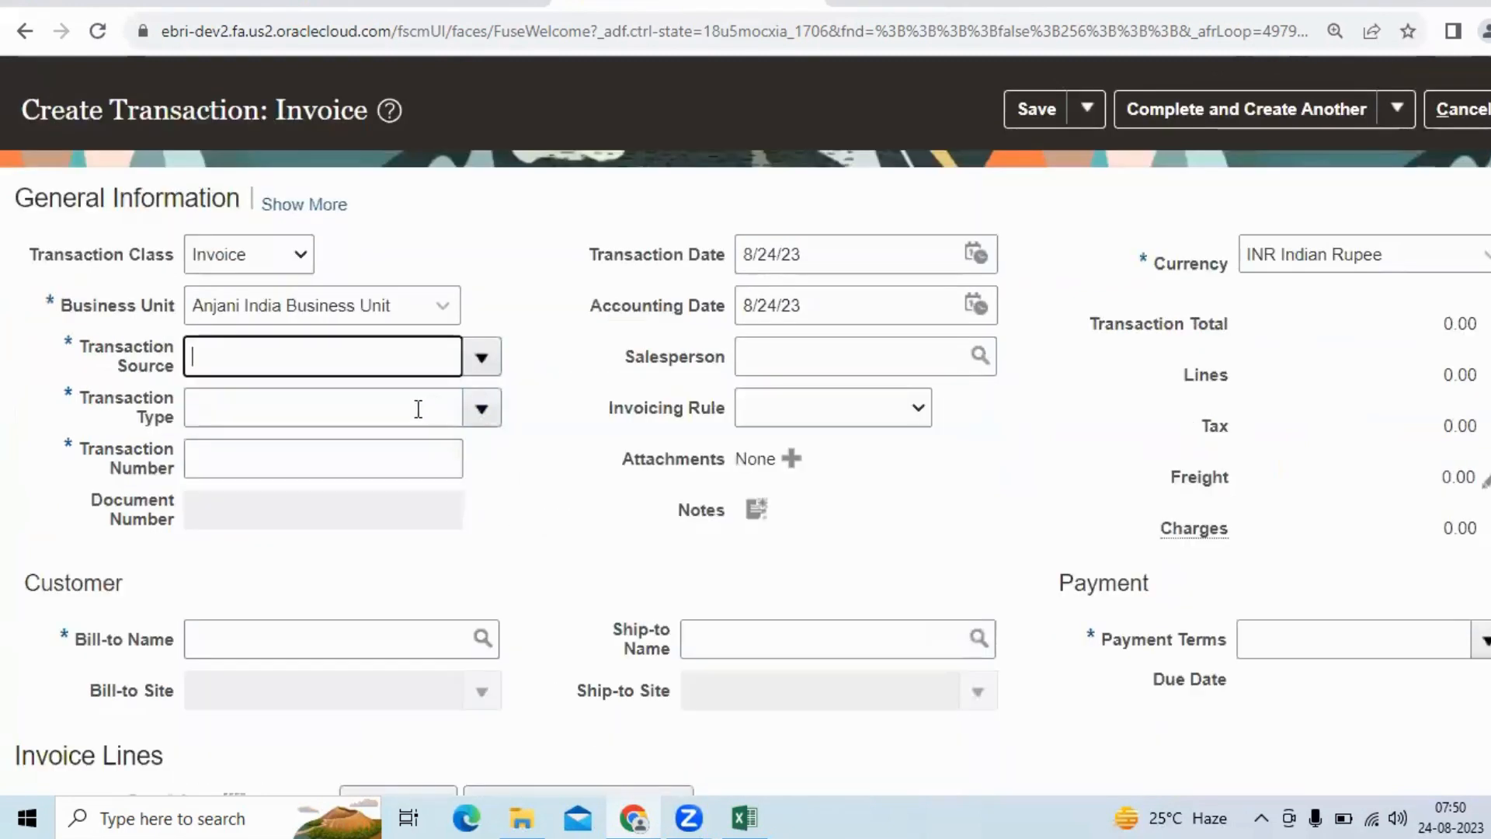
pyautogui.click(486, 408)
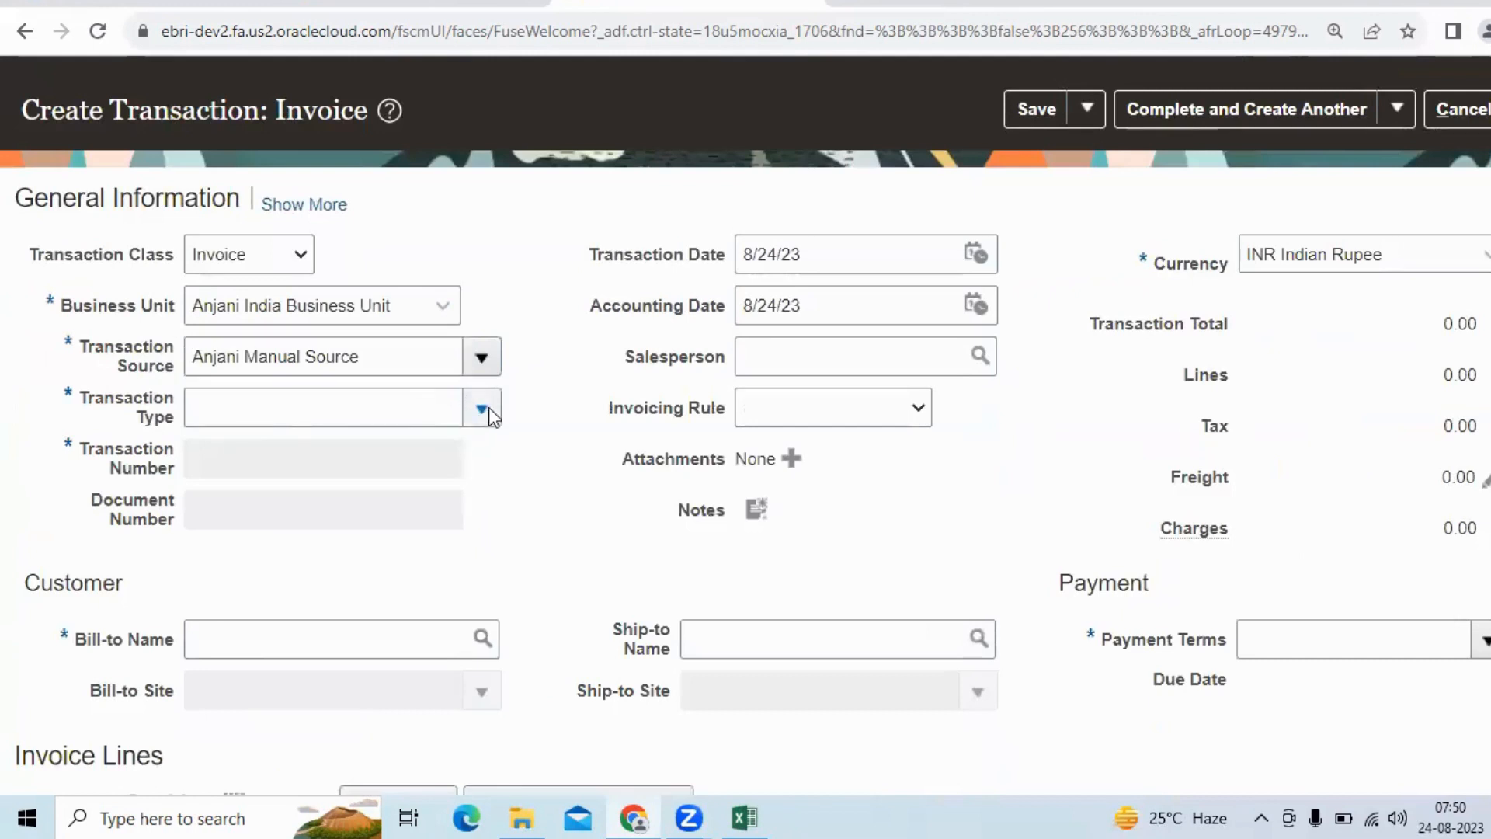
pyautogui.click(461, 413)
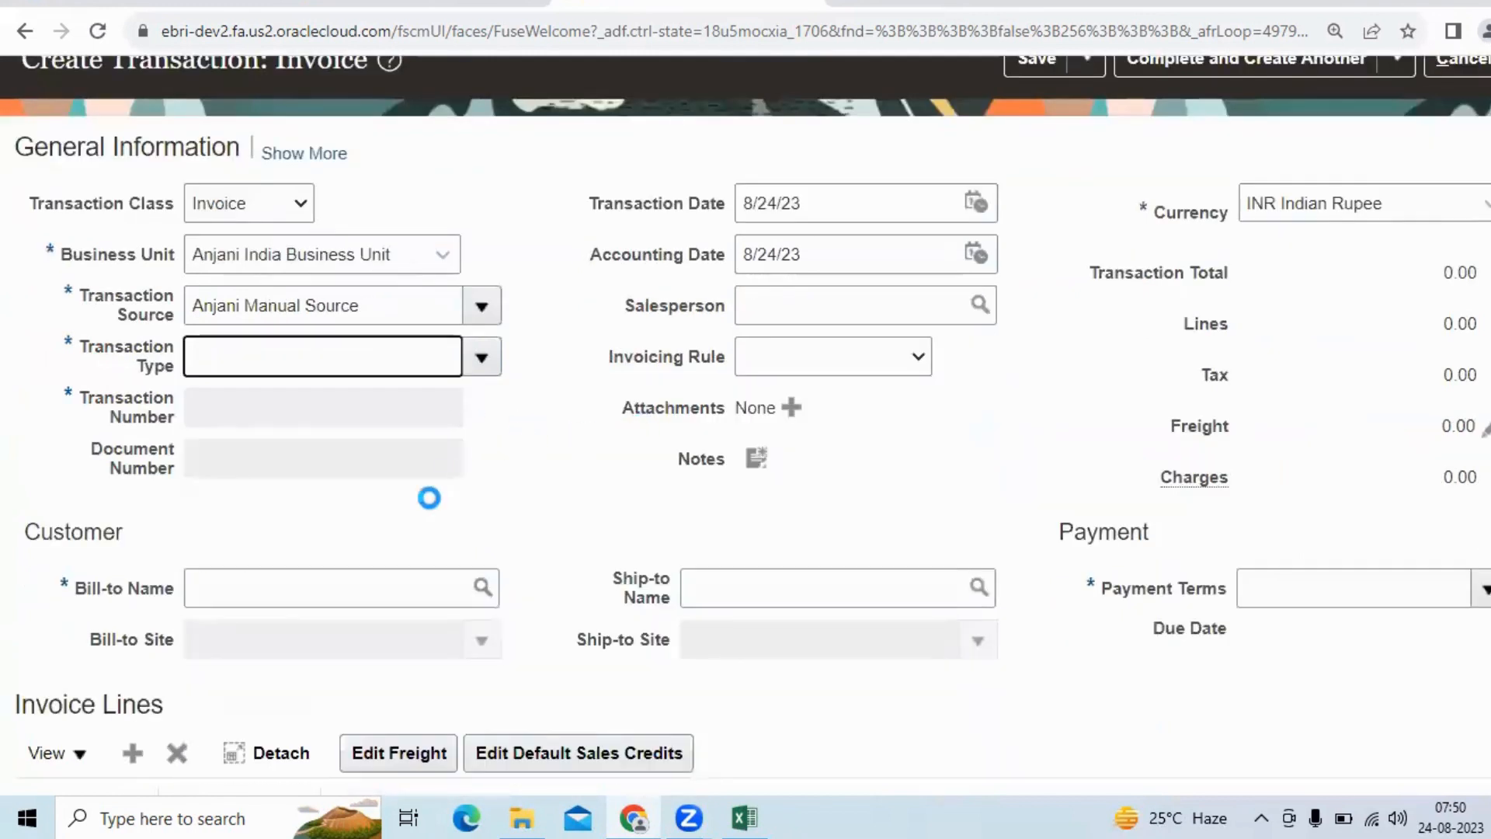
# - Look up Sri Balaji Agencies by name and set it as the invoice's bill-to customer
pyautogui.click(318, 601)
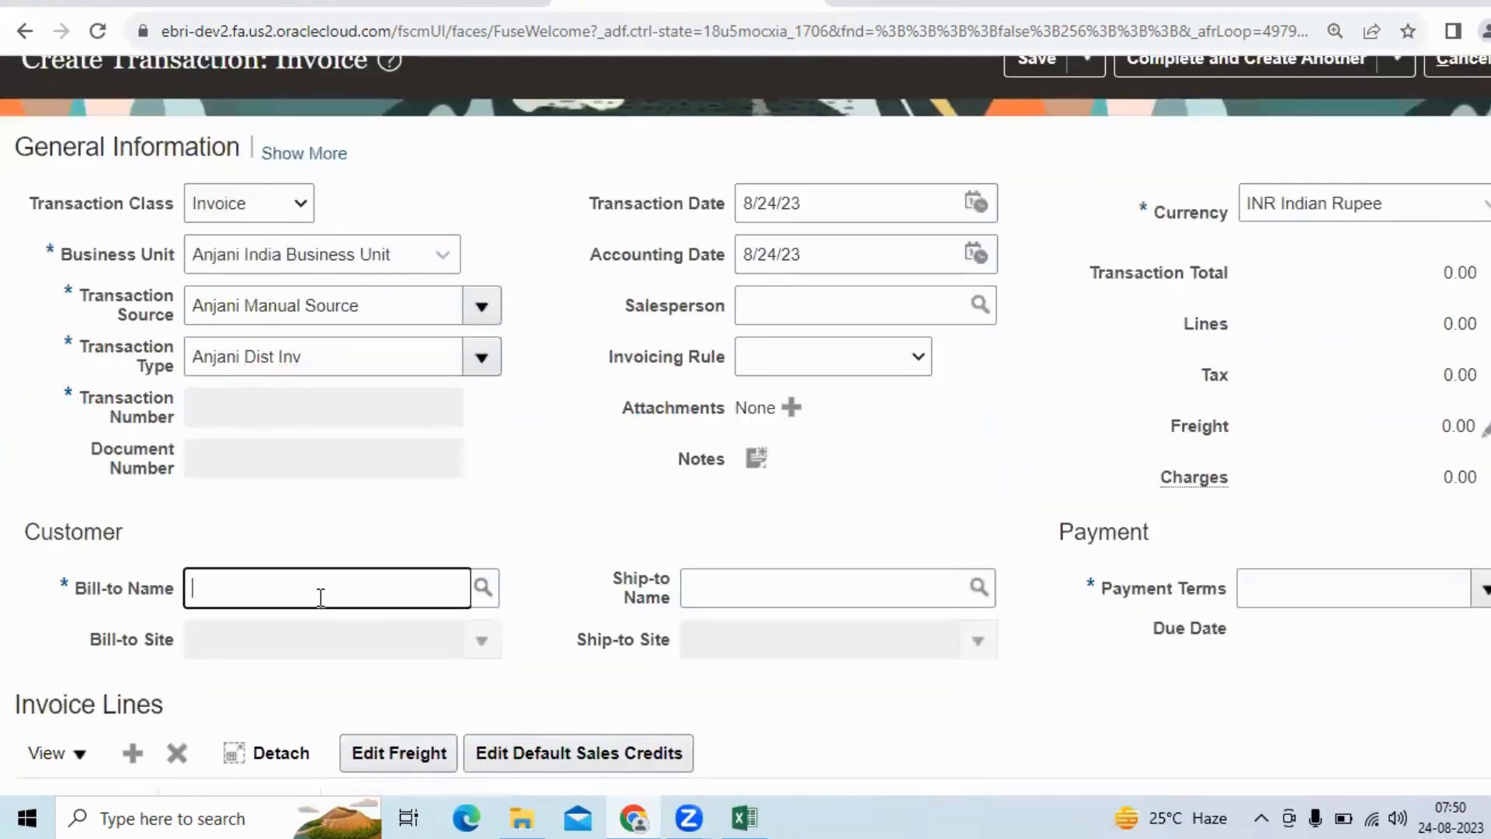
pyautogui.press('Tab')
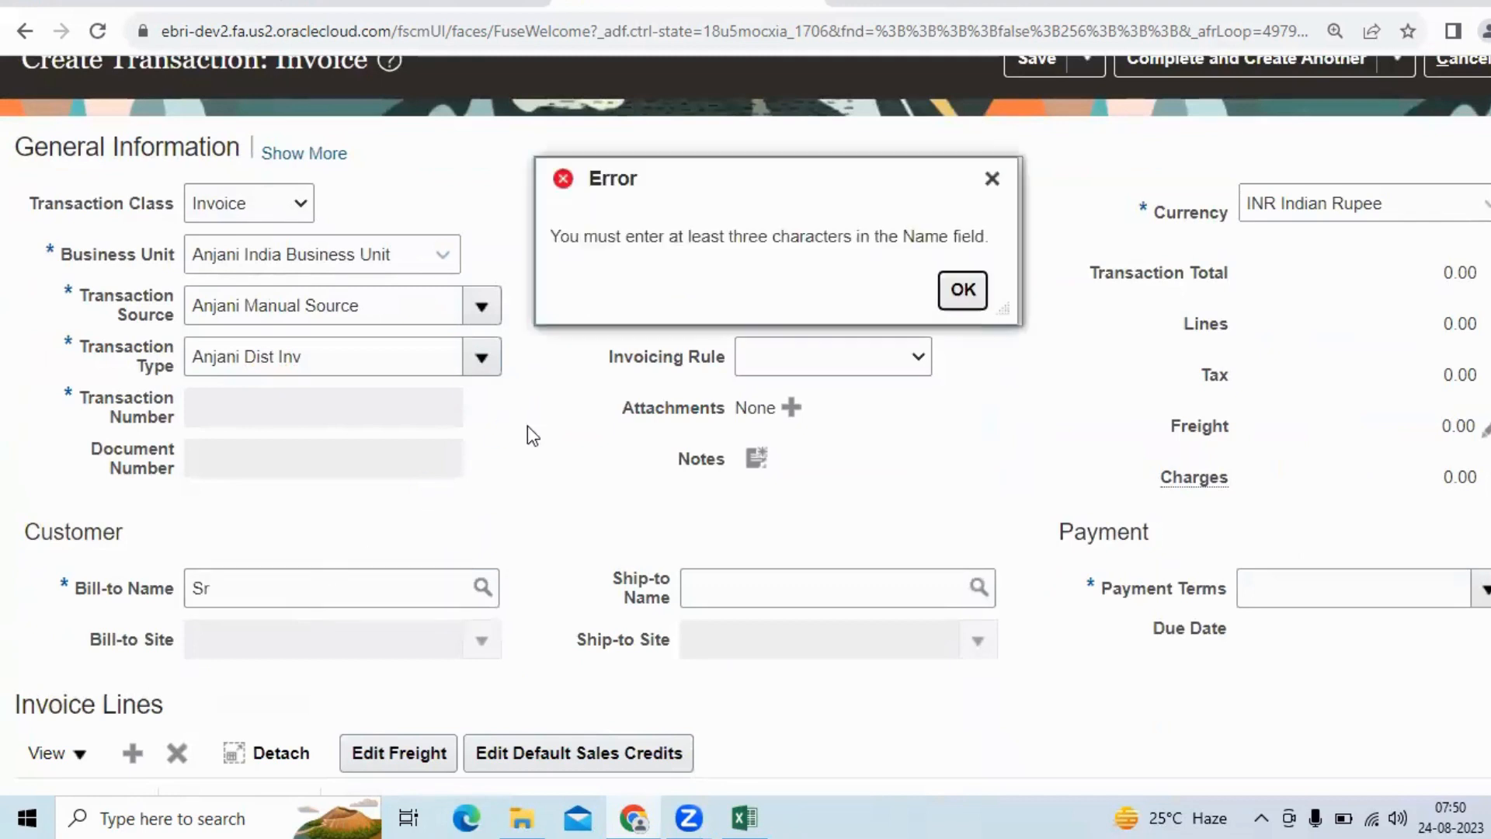
pyautogui.click(974, 293)
pyautogui.click(308, 587)
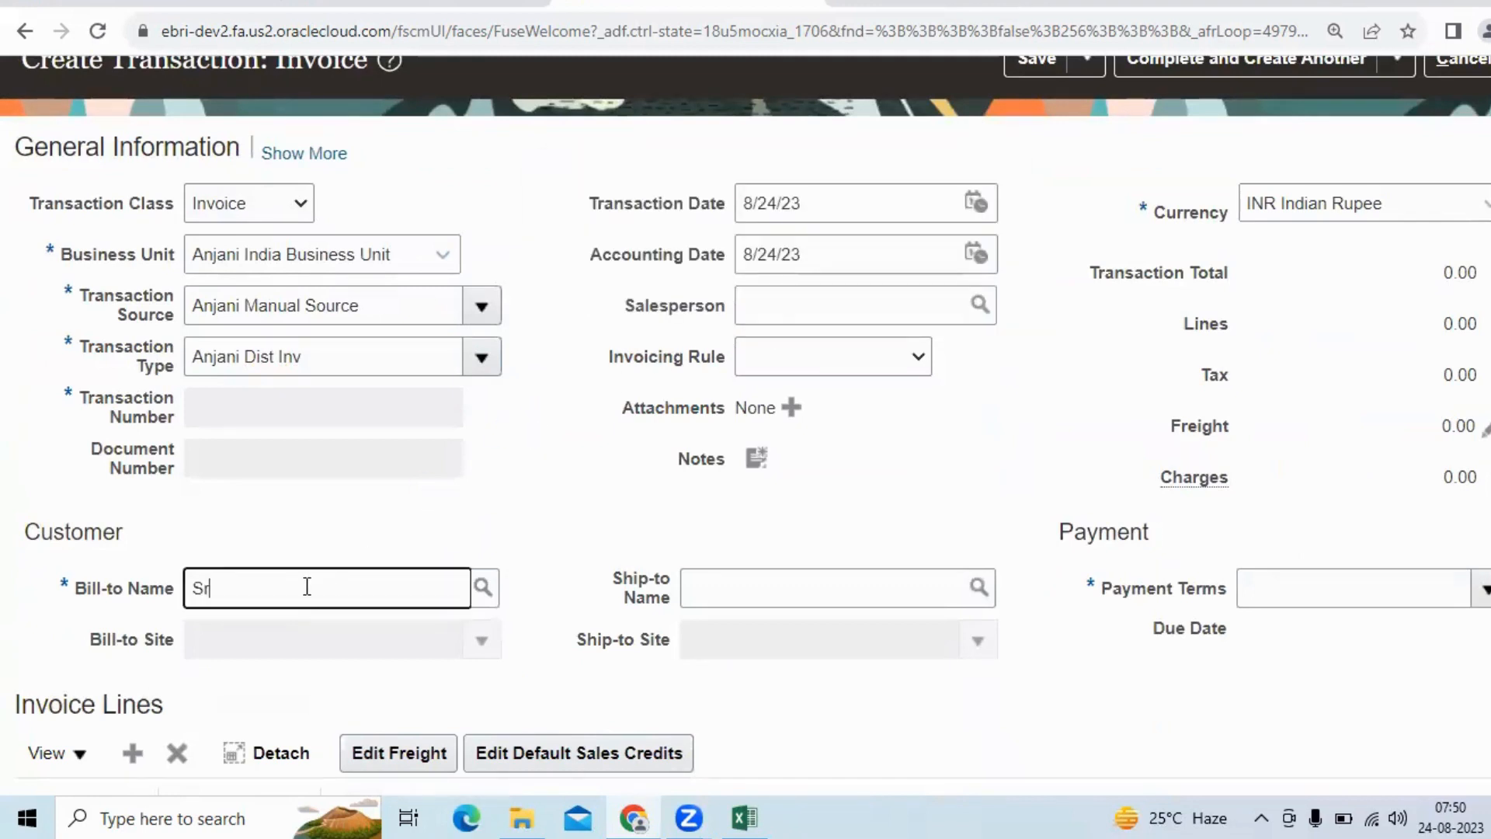
pyautogui.press('Tab')
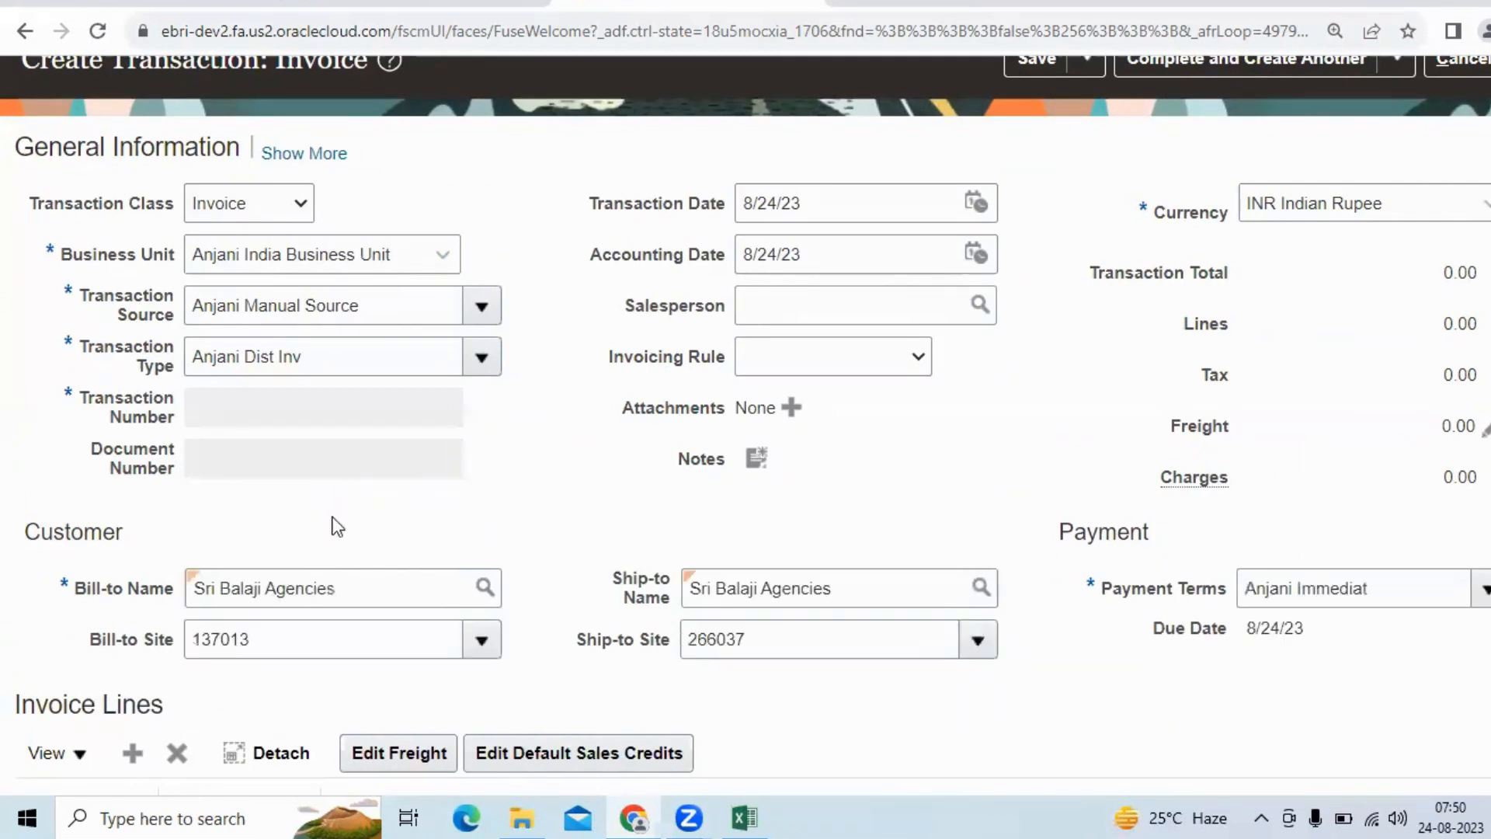
# - Review the invoice's bill-to customer details, including the bill-to address, and its payment terms
pyautogui.scroll(-1, 334, 524)
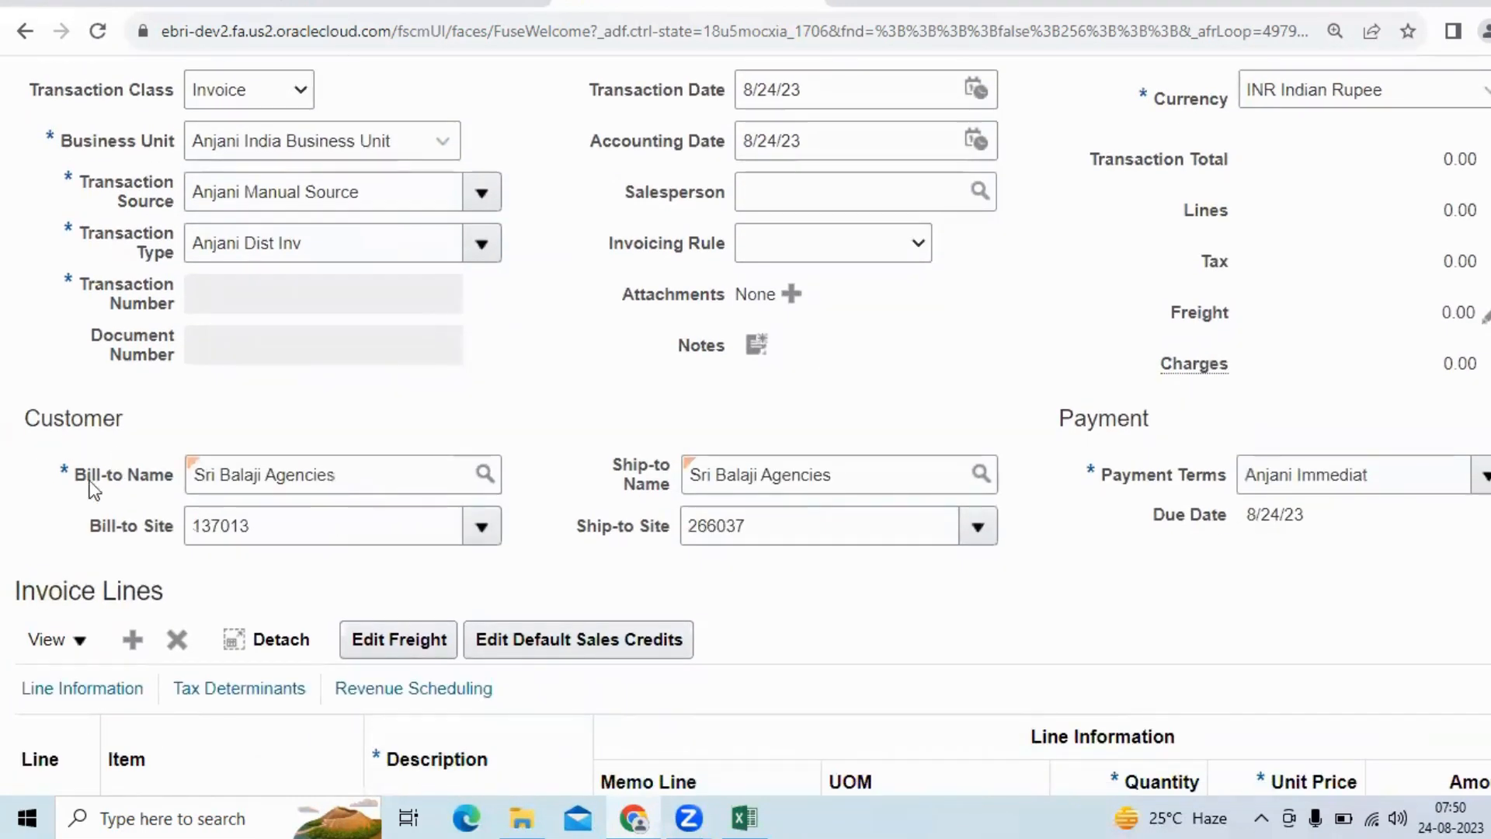
pyautogui.moveTo(72, 475); pyautogui.dragTo(153, 490)
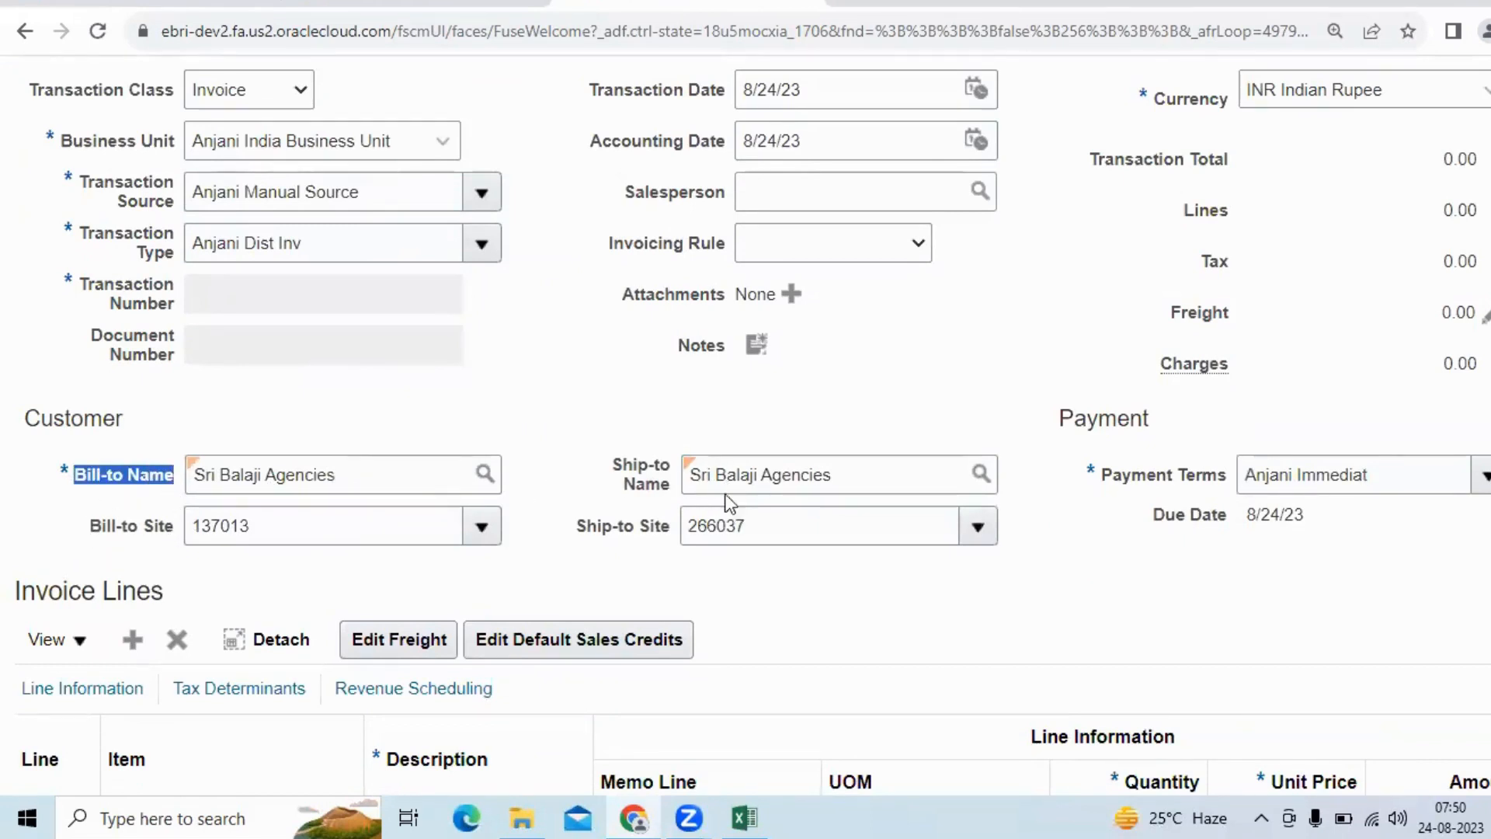
pyautogui.moveTo(696, 475)
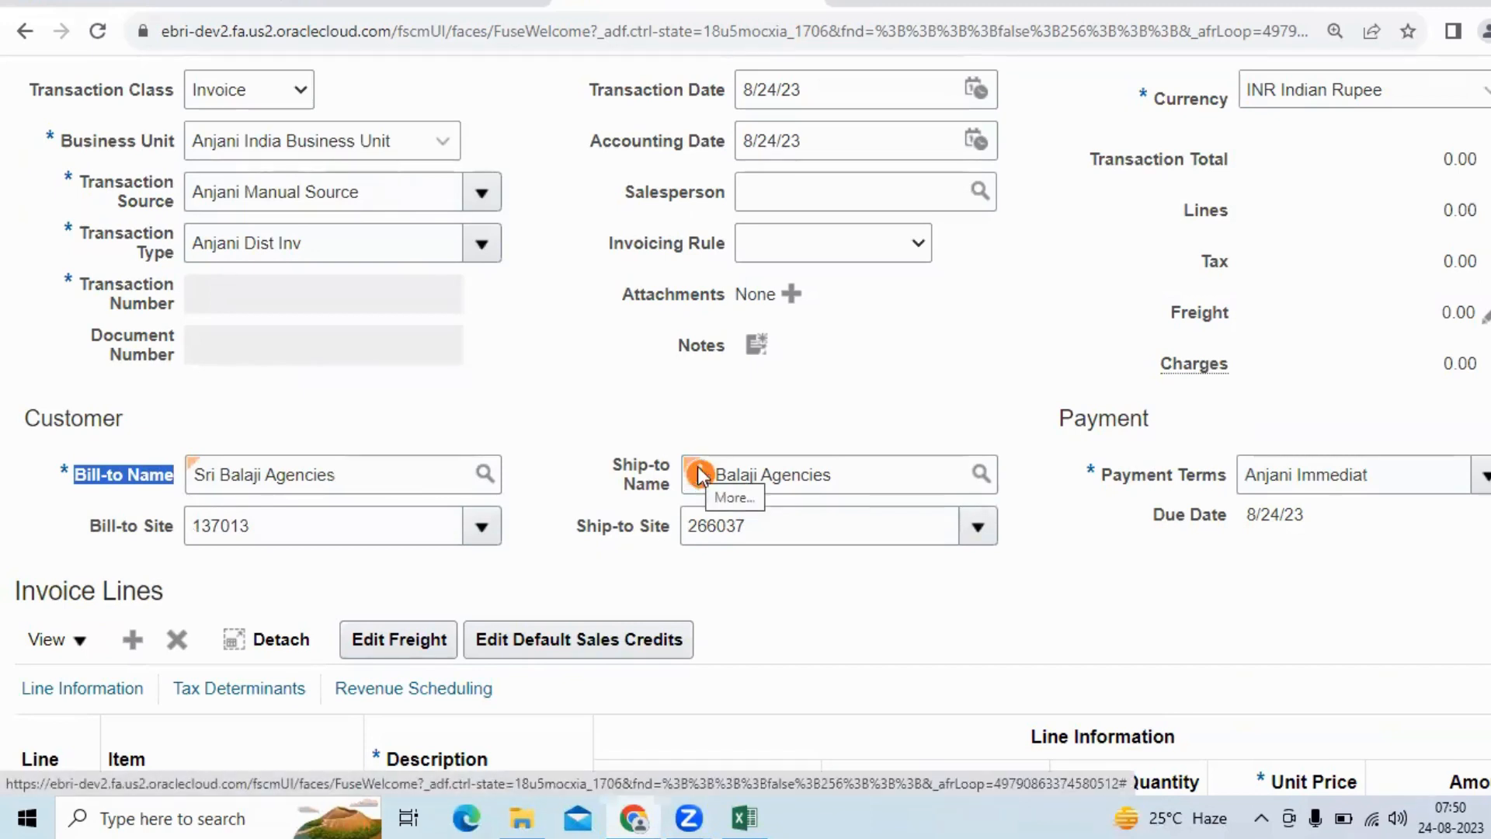
pyautogui.moveTo(198, 475)
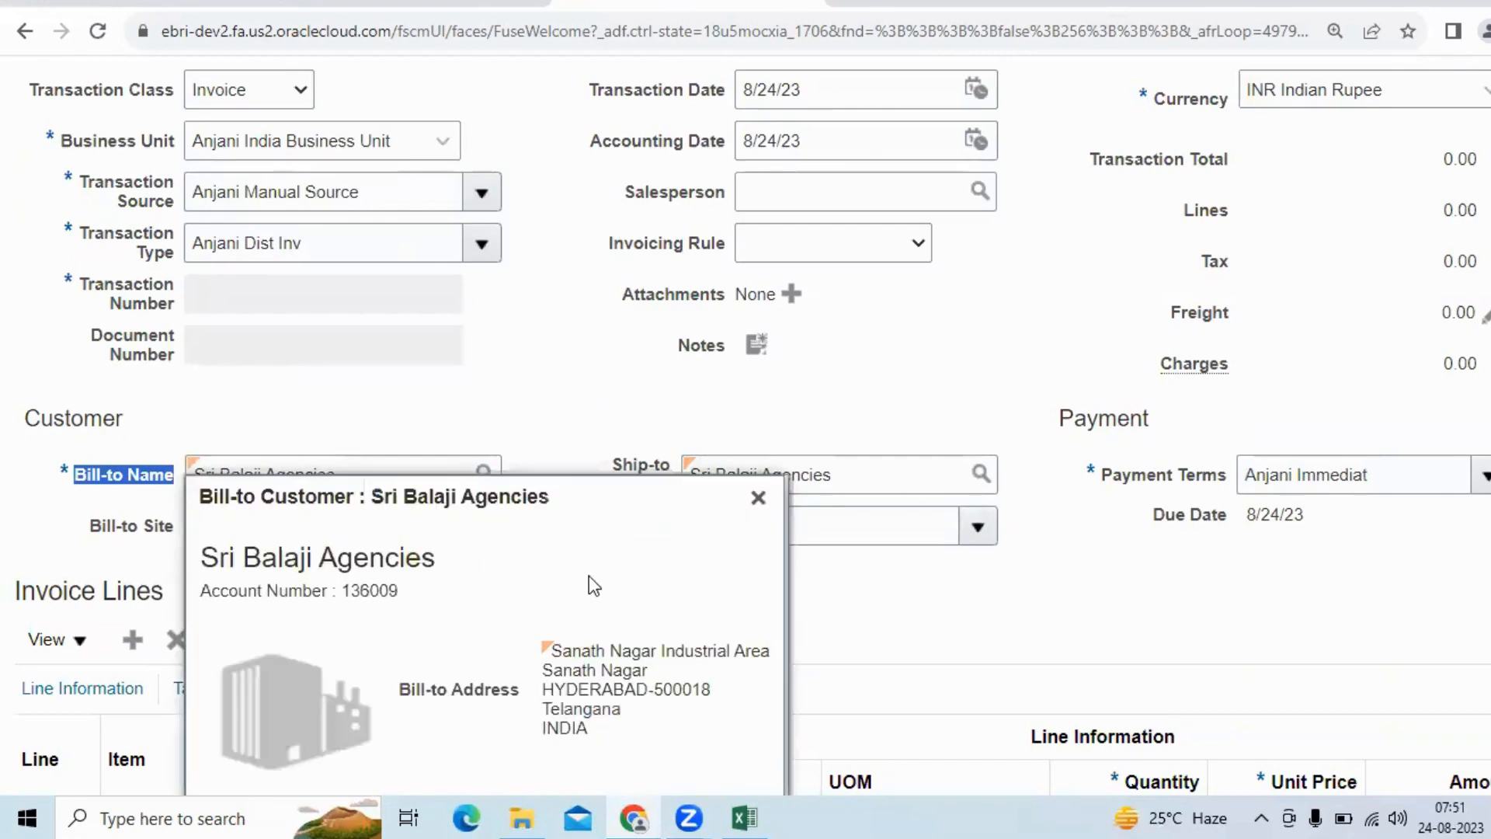
pyautogui.scroll(-1, 583, 584)
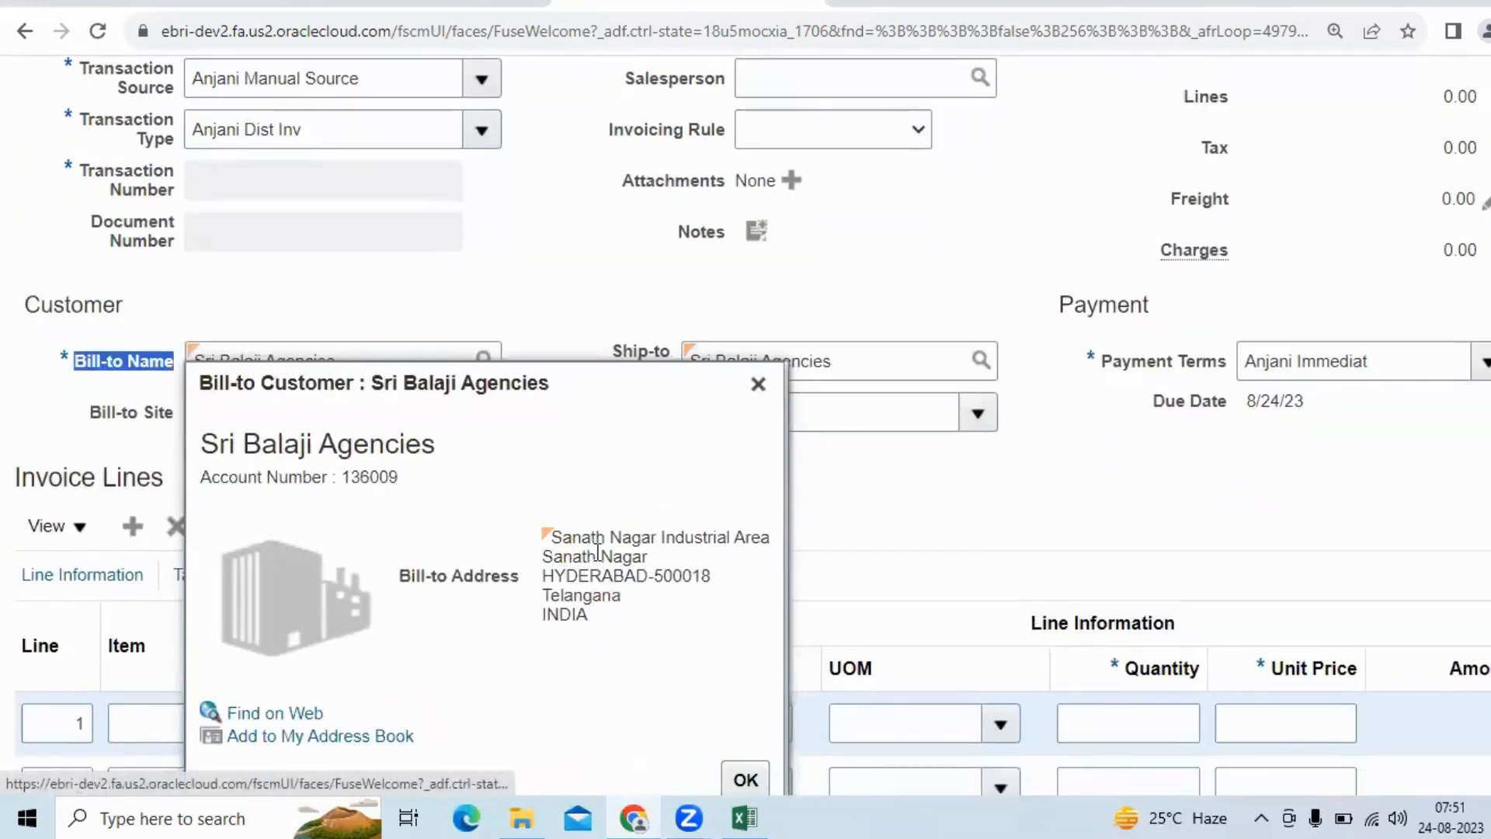
pyautogui.click(758, 384)
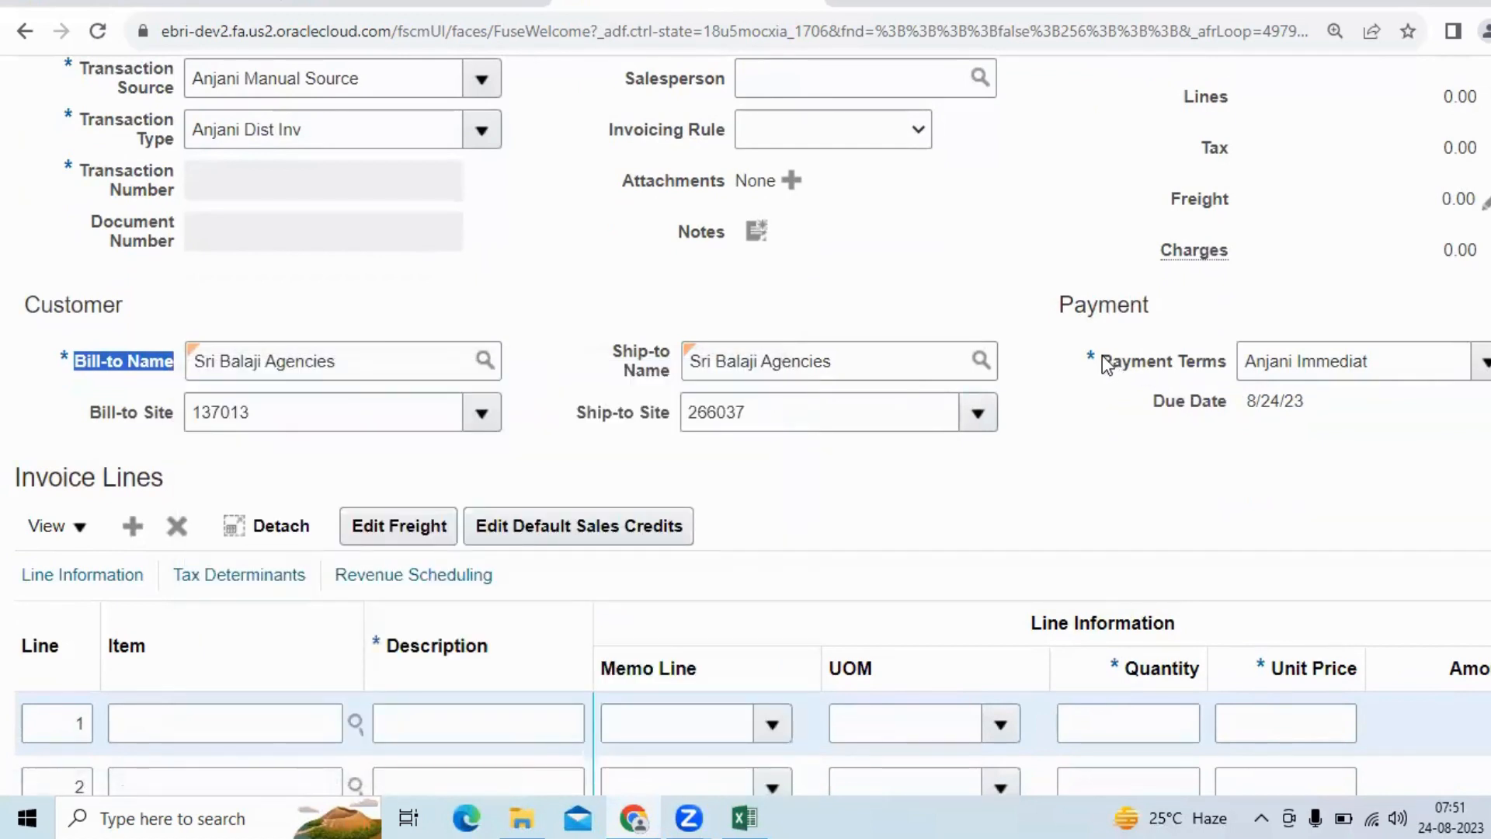
pyautogui.moveTo(1102, 357); pyautogui.dragTo(1198, 358)
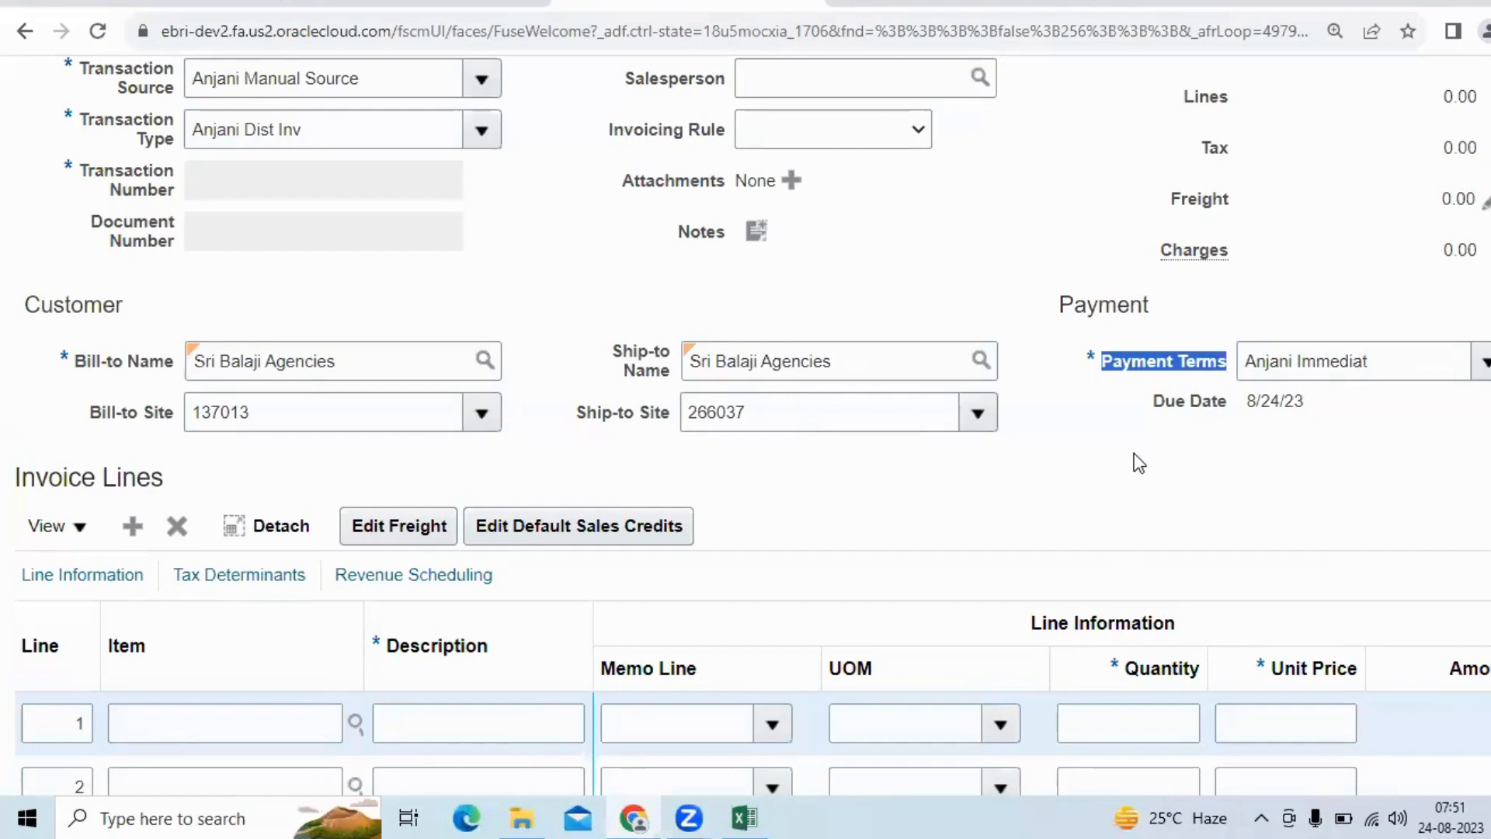
# - Expand the invoice's general information and examine the bill-to account number, site, address and contact fields
pyautogui.scroll(3, 362, 358)
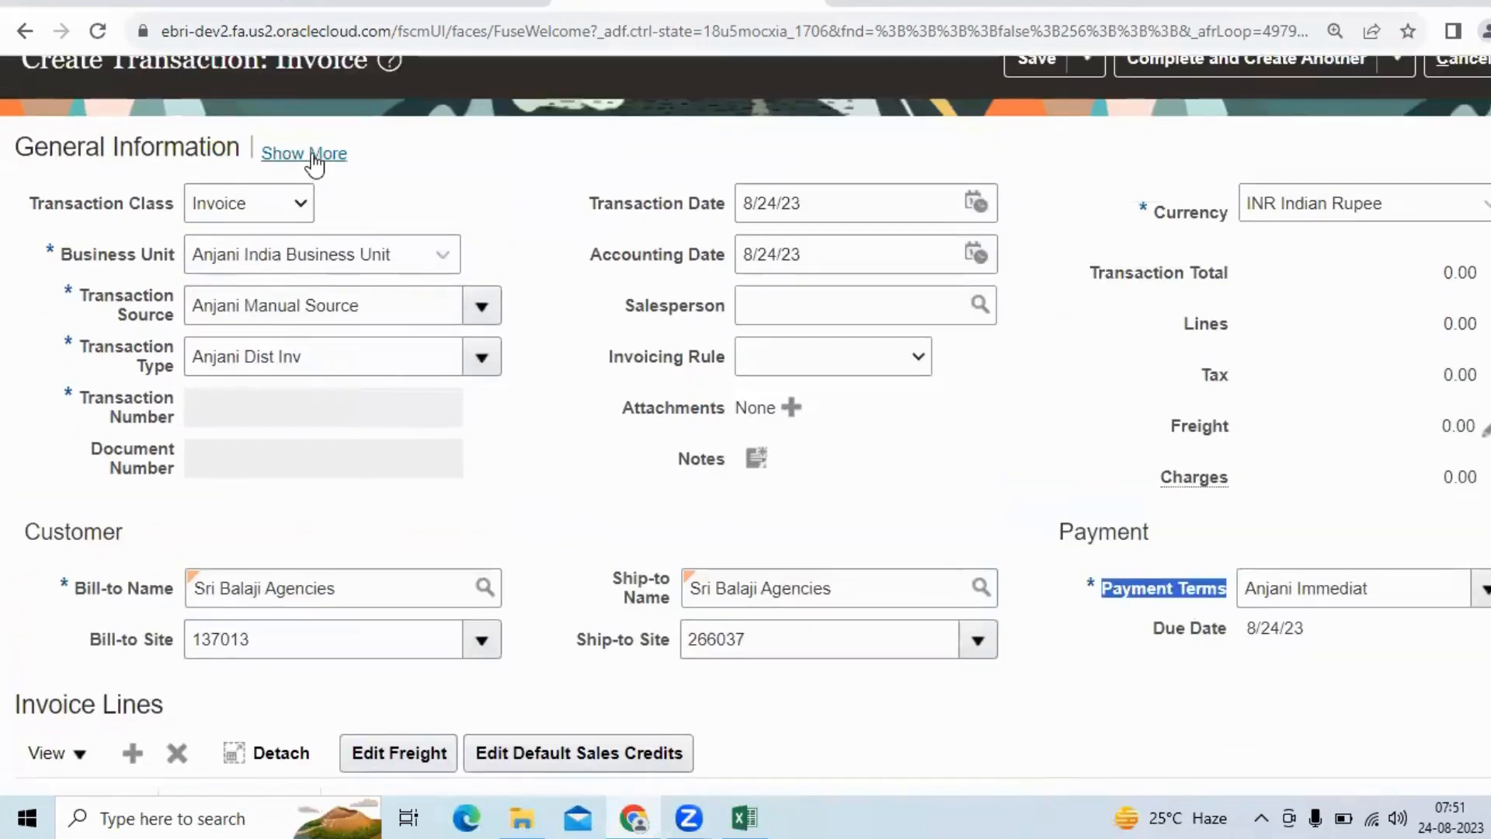
pyautogui.click(312, 157)
pyautogui.scroll(-2, 582, 393)
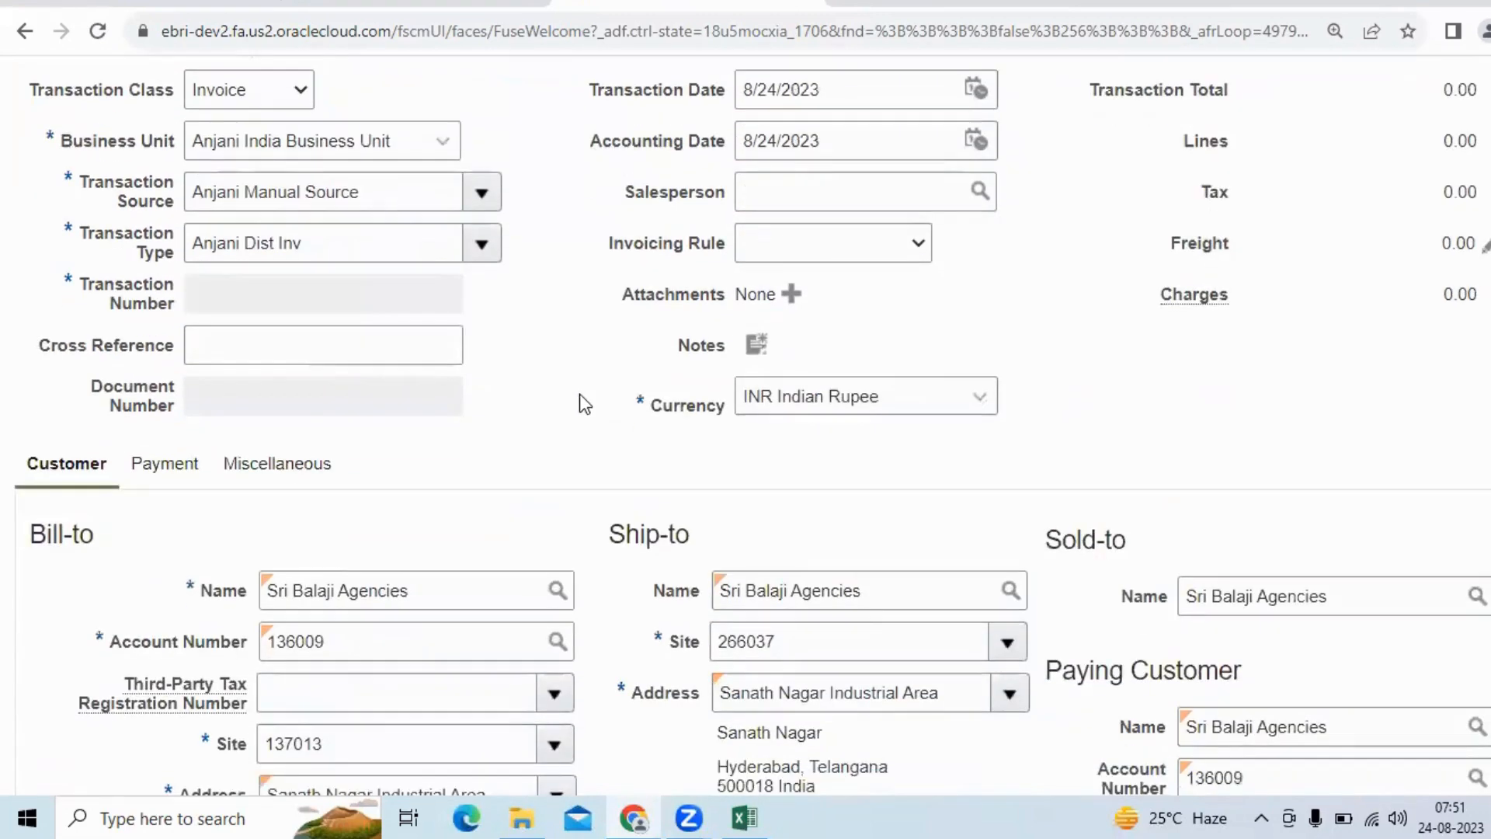
pyautogui.scroll(-2, 572, 406)
pyautogui.scroll(-2, 427, 411)
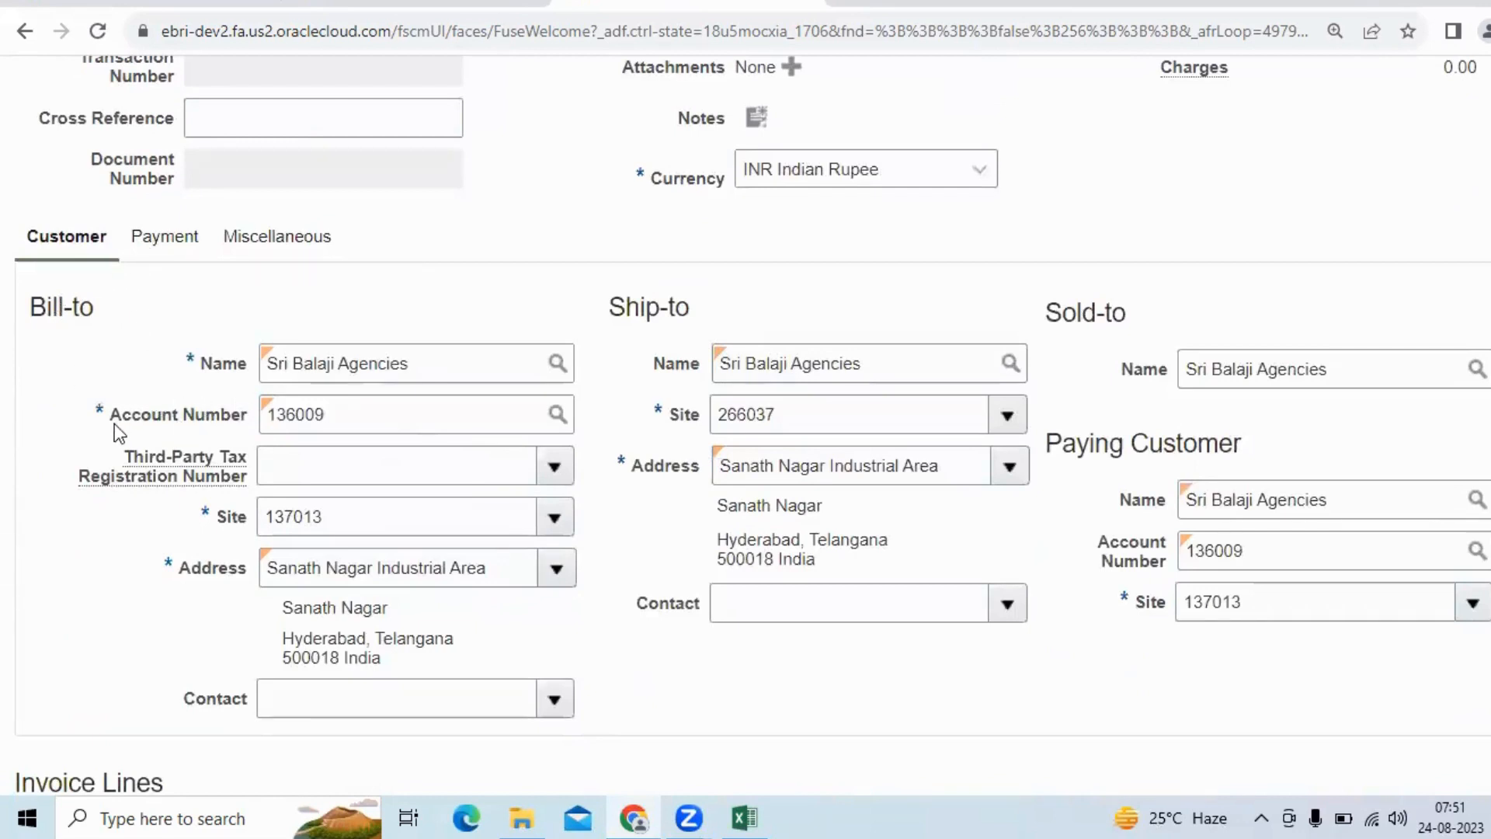
pyautogui.moveTo(115, 418); pyautogui.dragTo(235, 422)
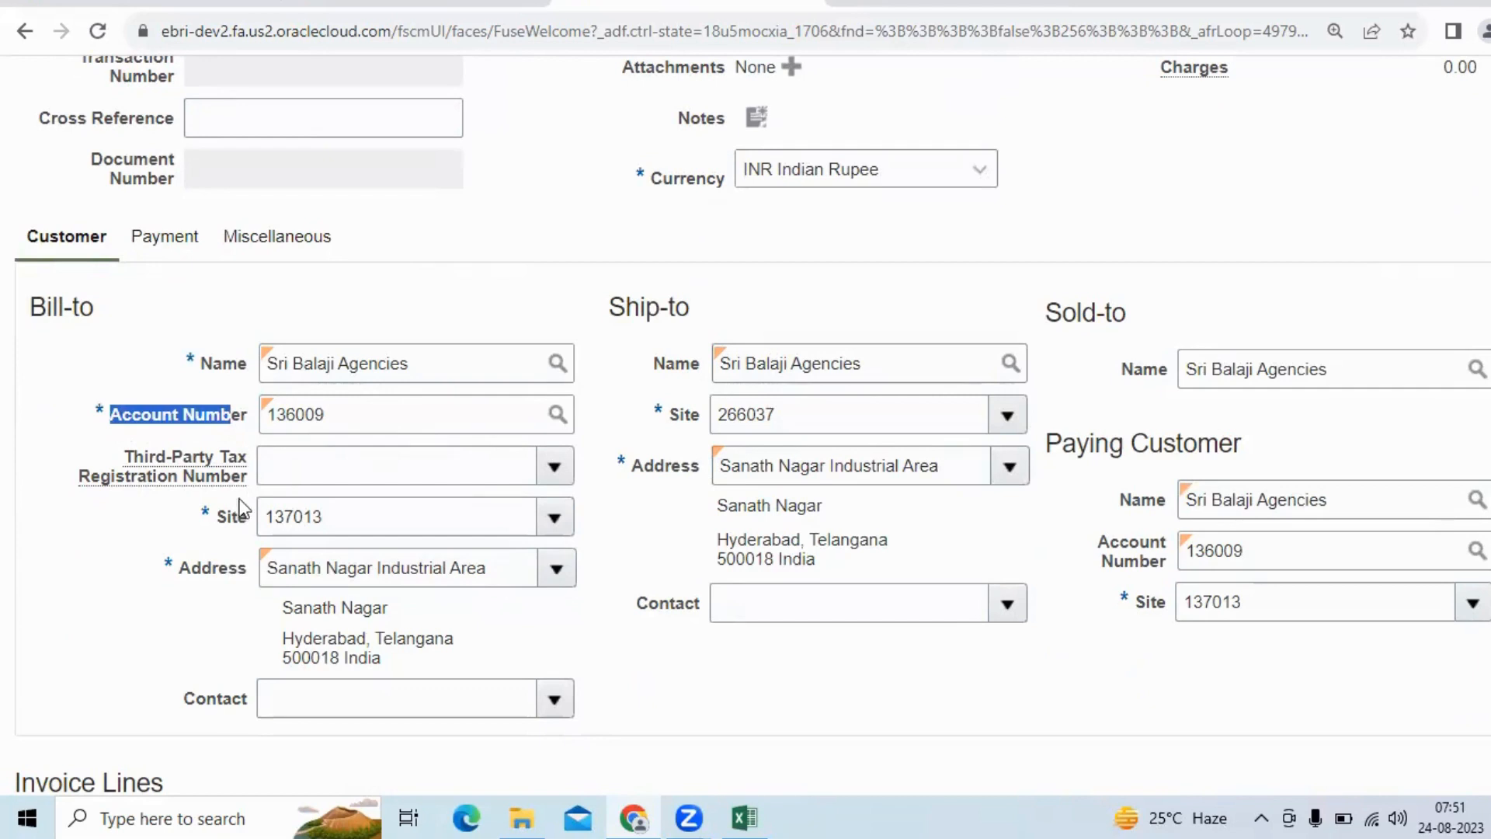
pyautogui.moveTo(220, 516); pyautogui.dragTo(255, 516)
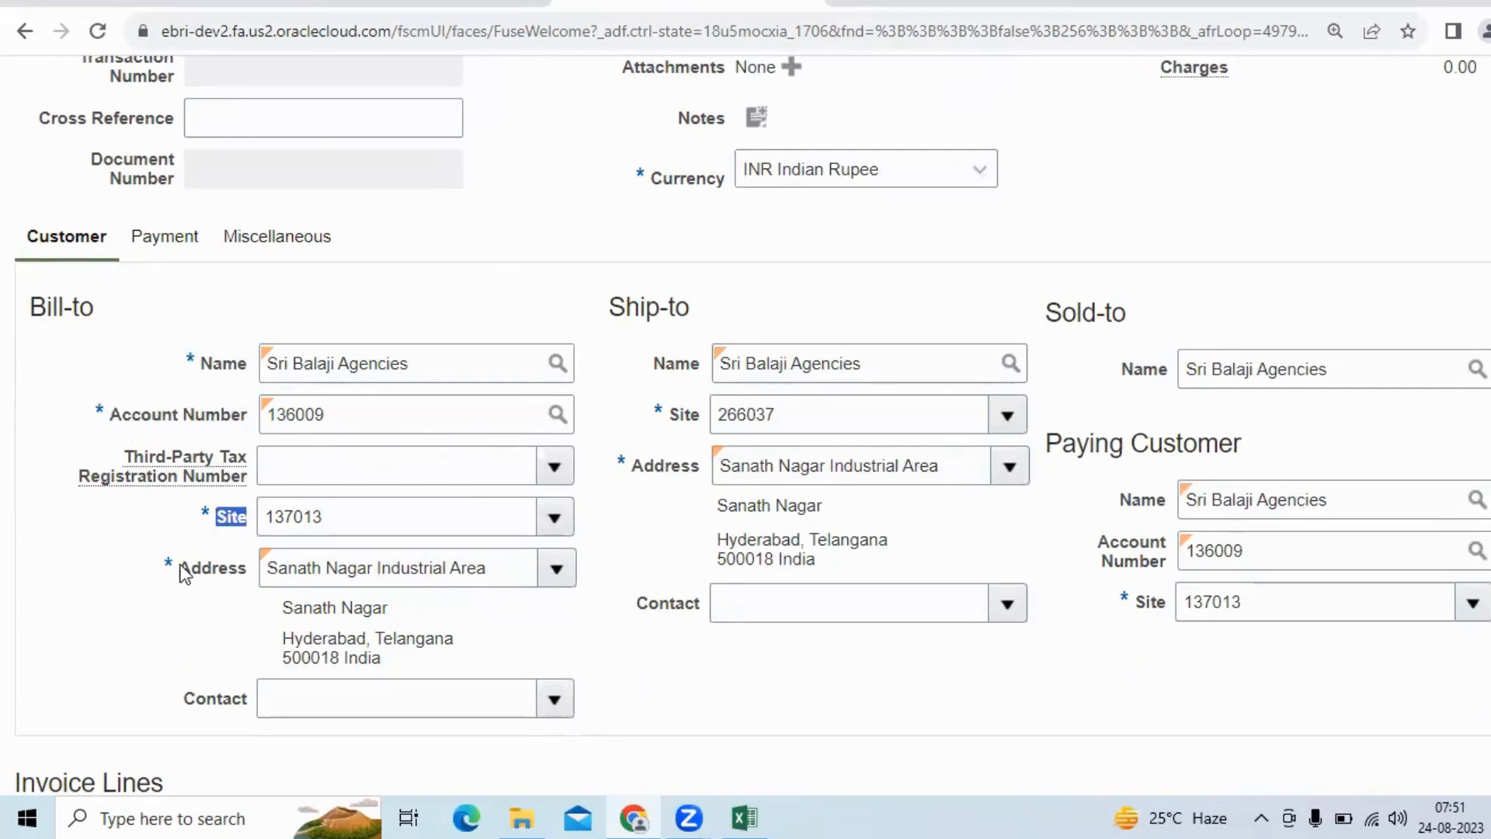
pyautogui.moveTo(180, 567); pyautogui.dragTo(235, 568)
pyautogui.moveTo(183, 698); pyautogui.dragTo(253, 697)
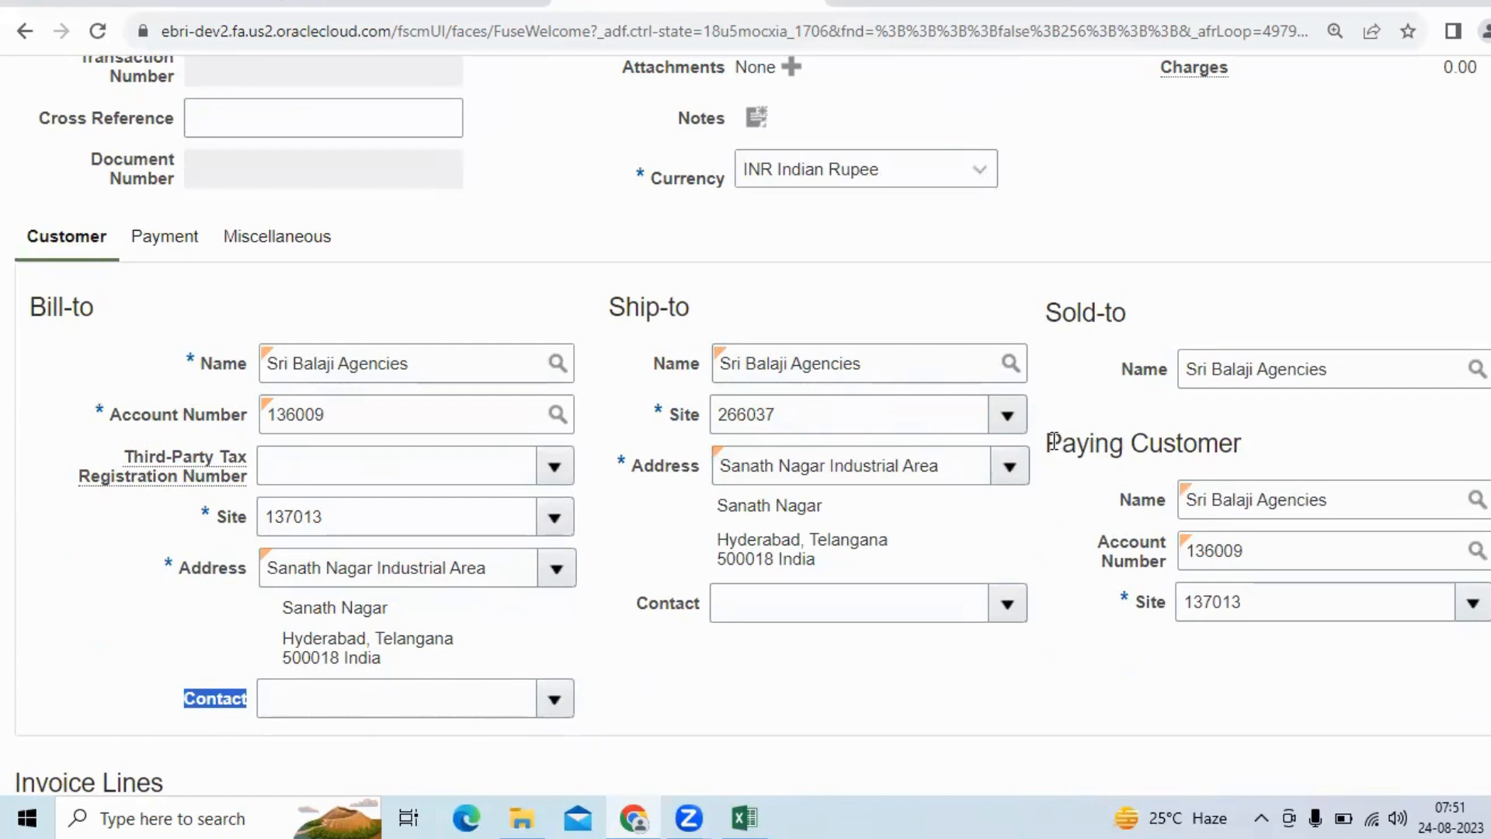
# - Review the invoice's paying customer section, its payment terms and its due date
pyautogui.moveTo(1045, 443); pyautogui.dragTo(1234, 448)
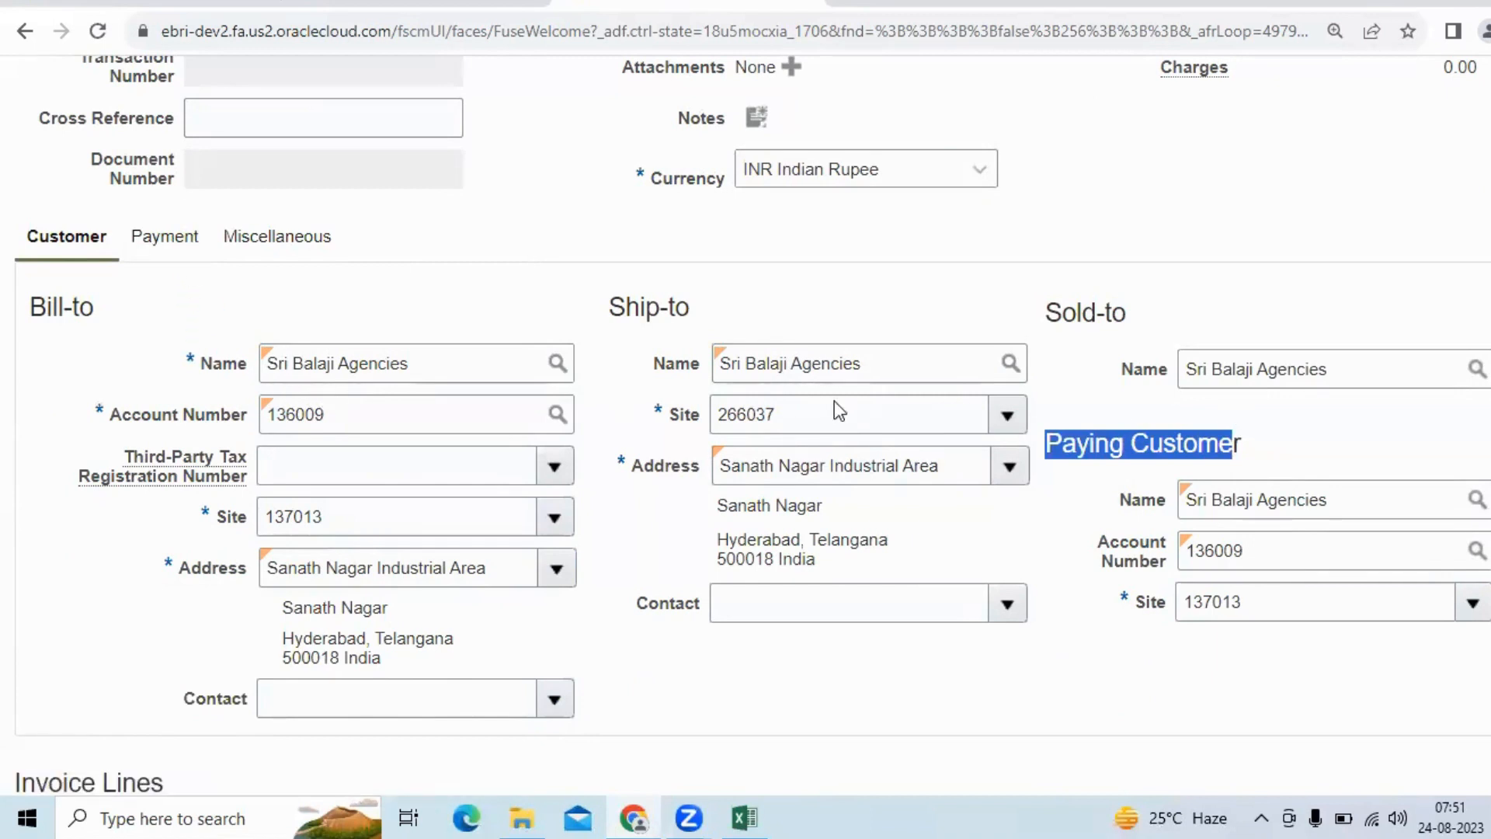
pyautogui.click(164, 236)
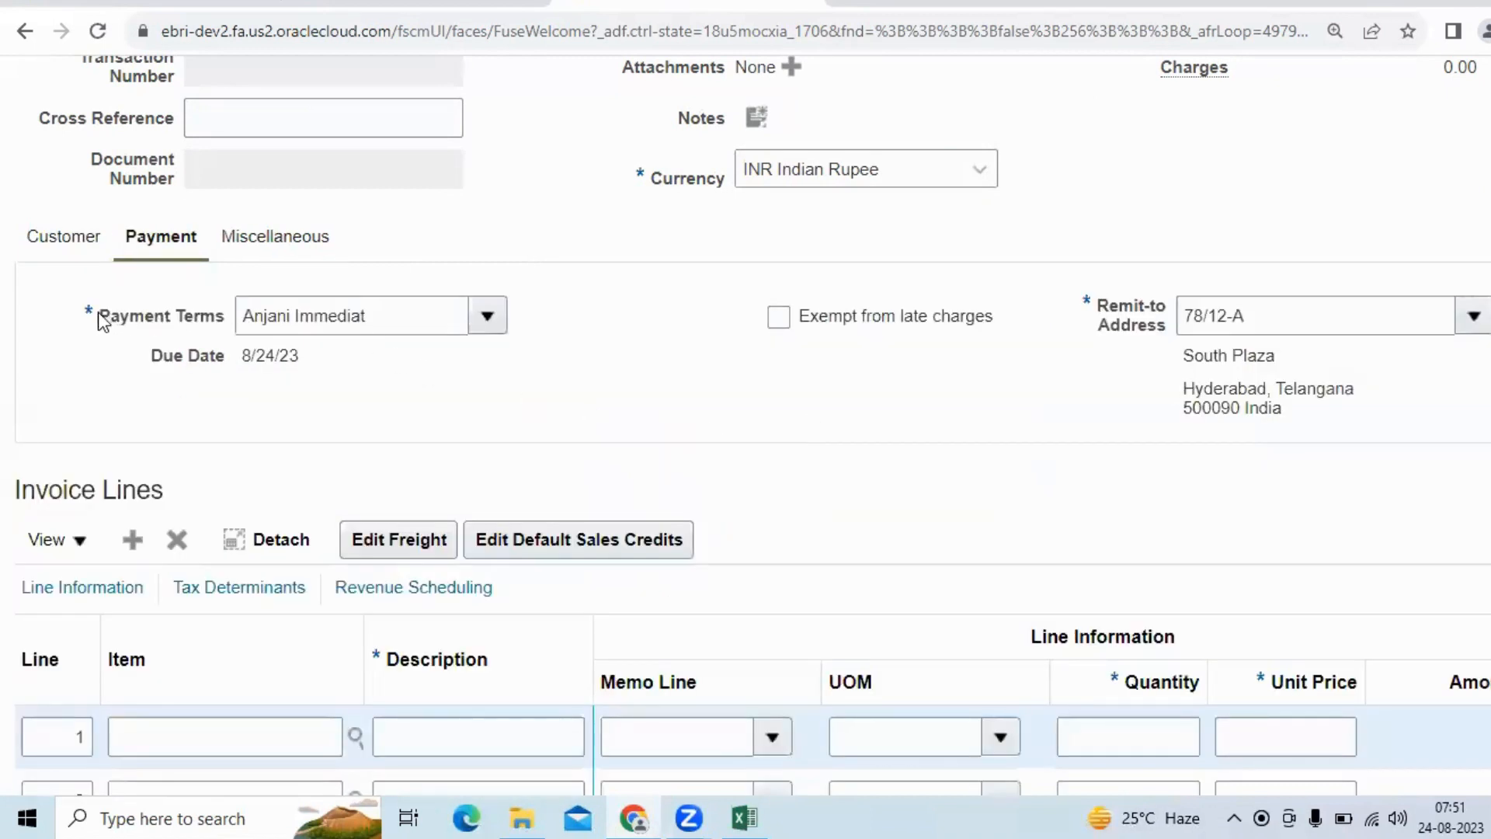
pyautogui.moveTo(99, 315); pyautogui.dragTo(225, 318)
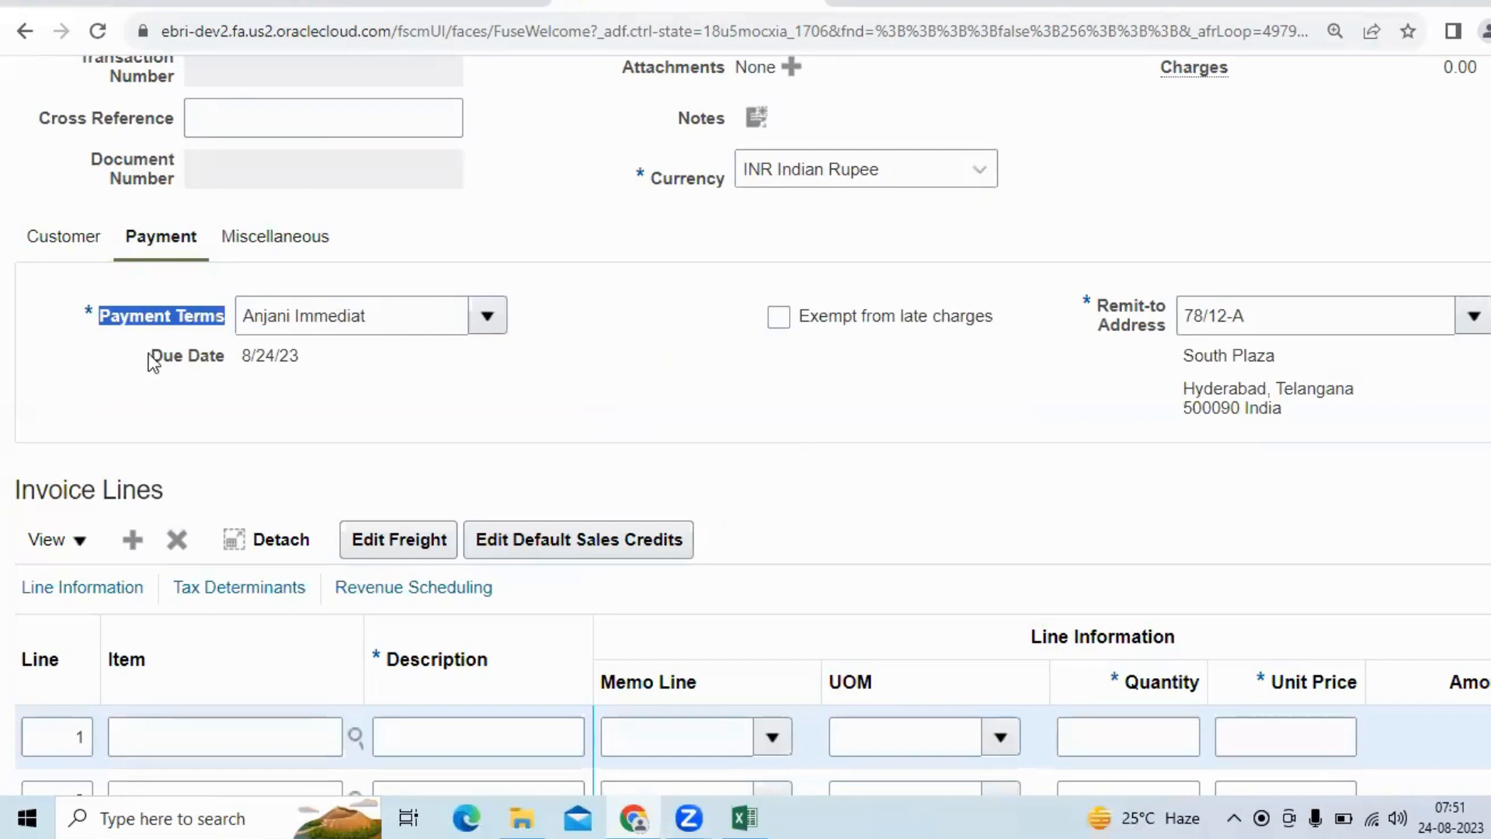
pyautogui.moveTo(152, 362); pyautogui.dragTo(317, 363)
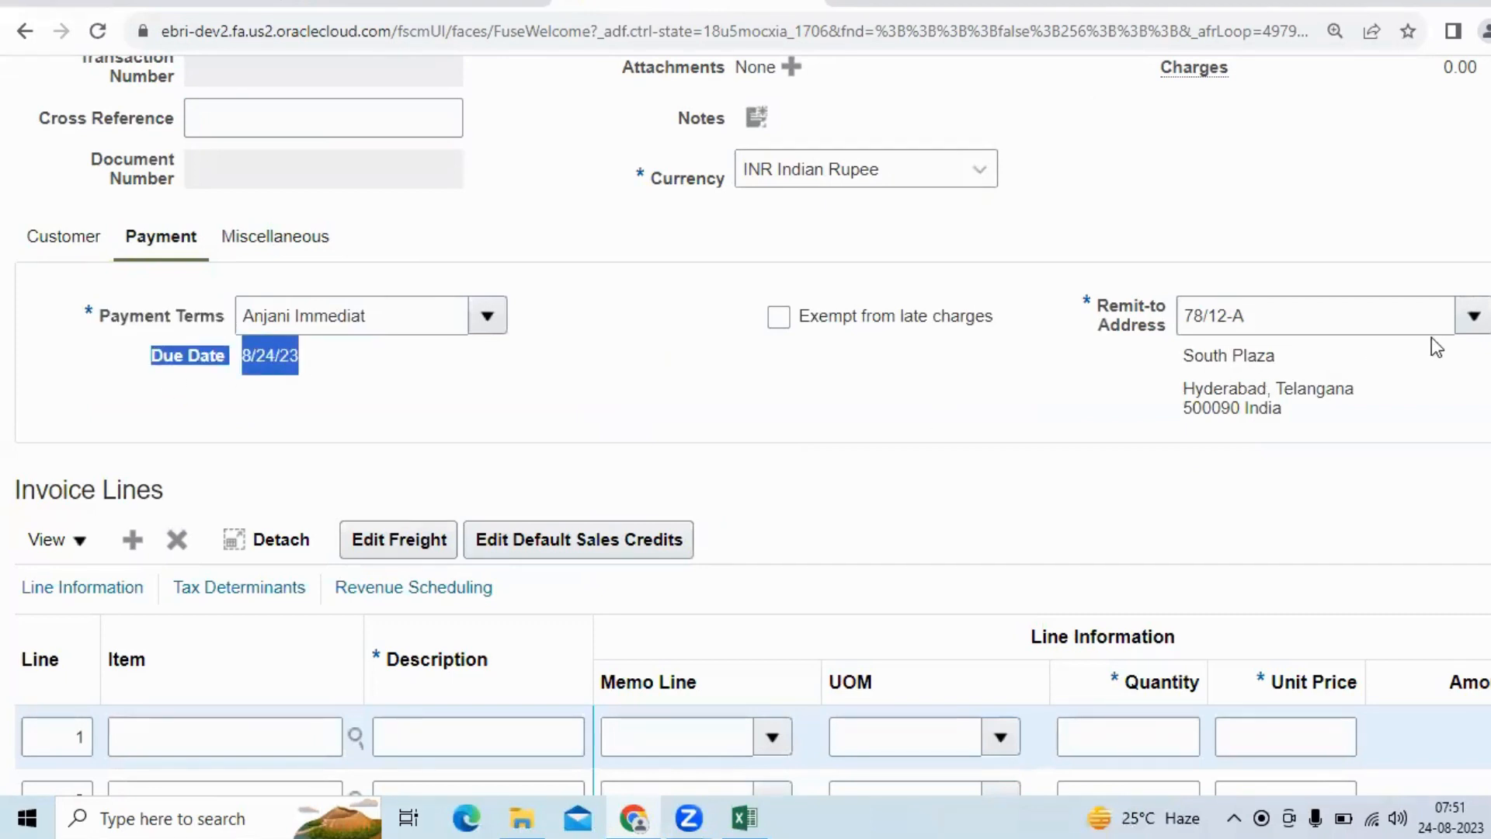
# - Search the invoice's remit-to addresses with the address criterion cleared and the country set to India, and look through the matches
pyautogui.click(1482, 325)
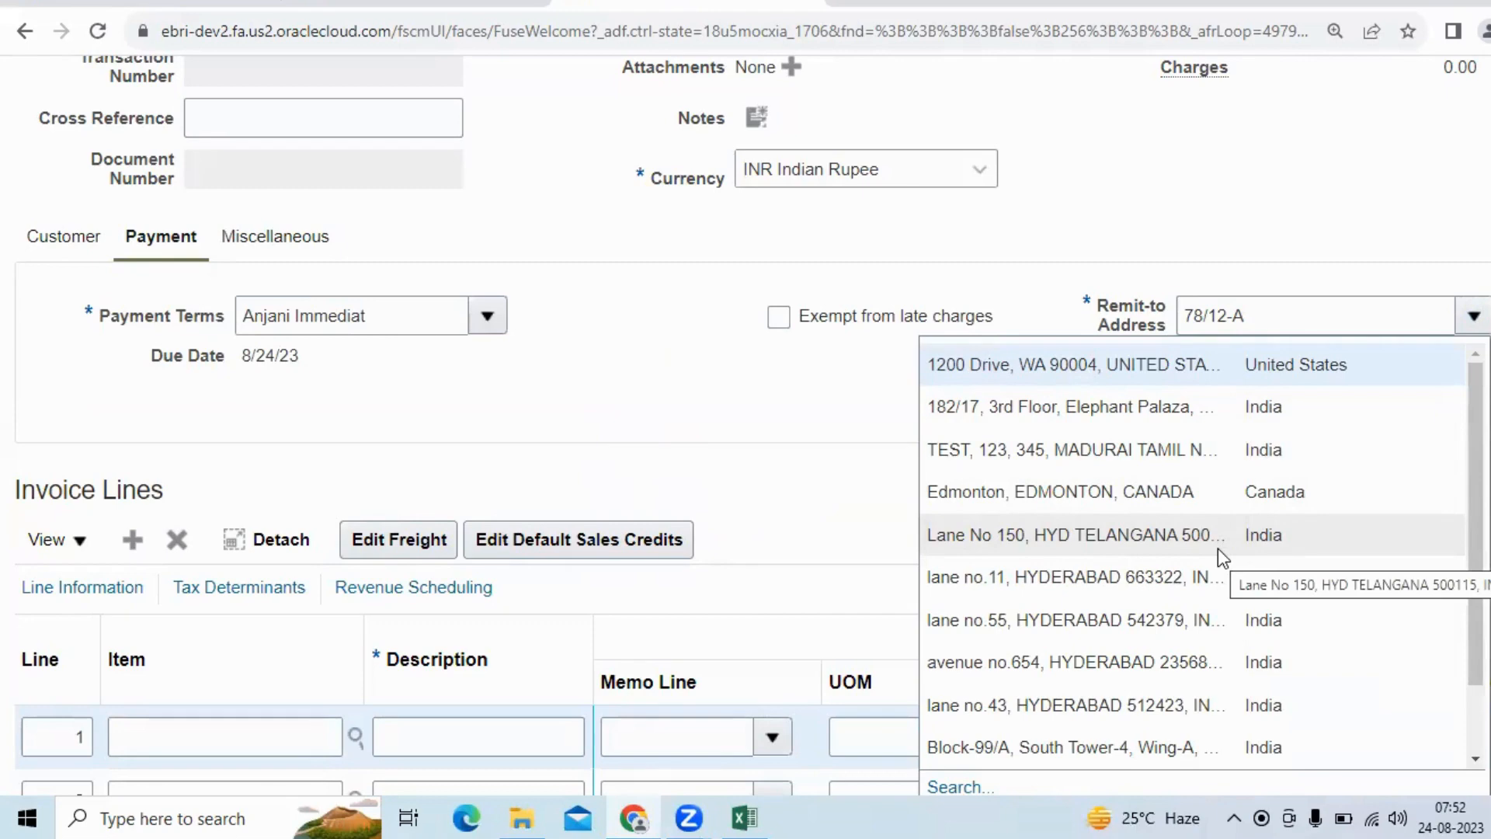
pyautogui.scroll(-5, 1218, 548)
pyautogui.click(960, 675)
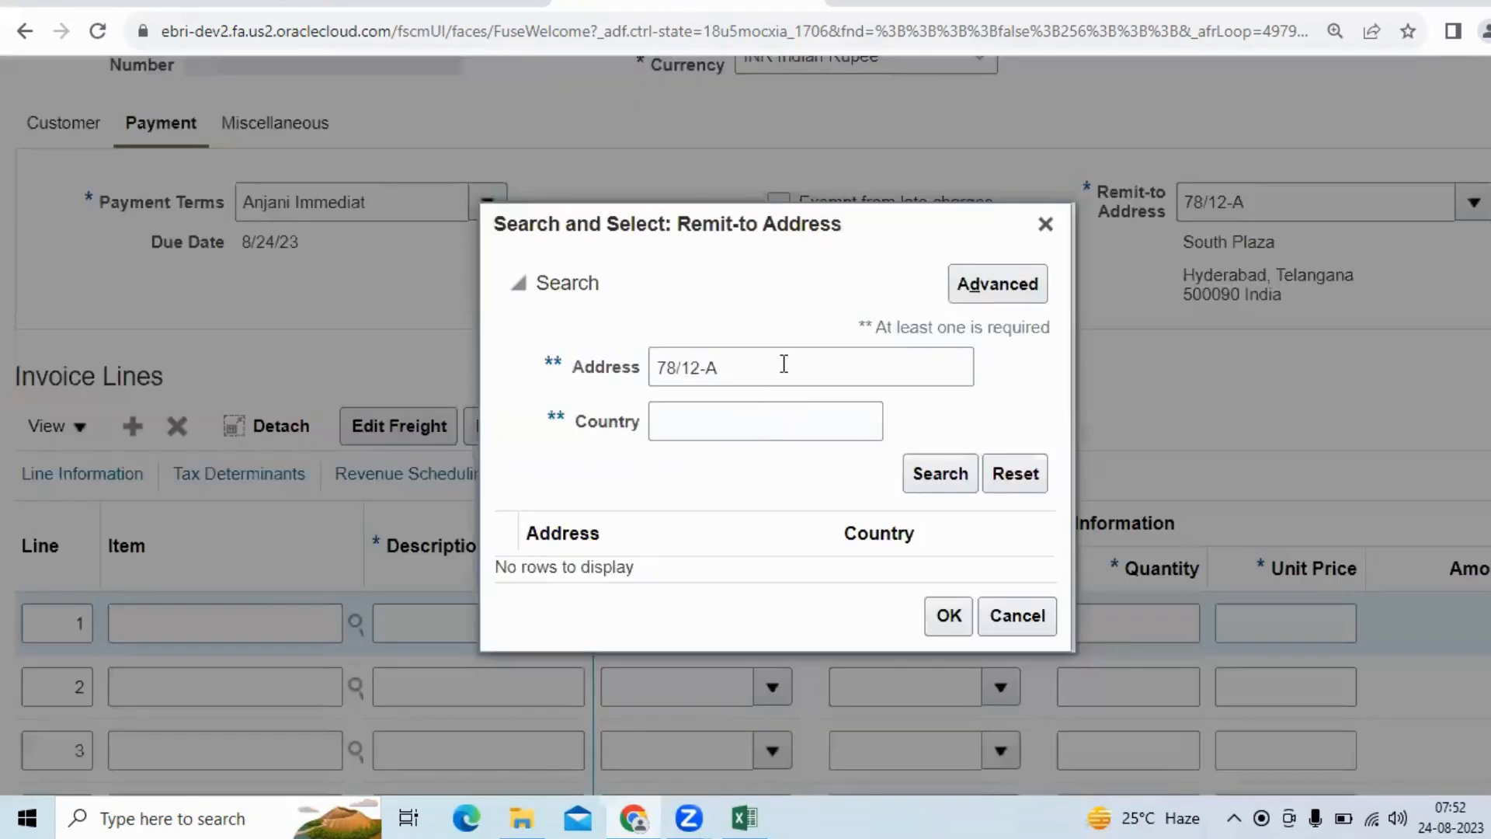
pyautogui.moveTo(785, 365); pyautogui.dragTo(617, 371)
pyautogui.press('BackSpace')
pyautogui.click(736, 441)
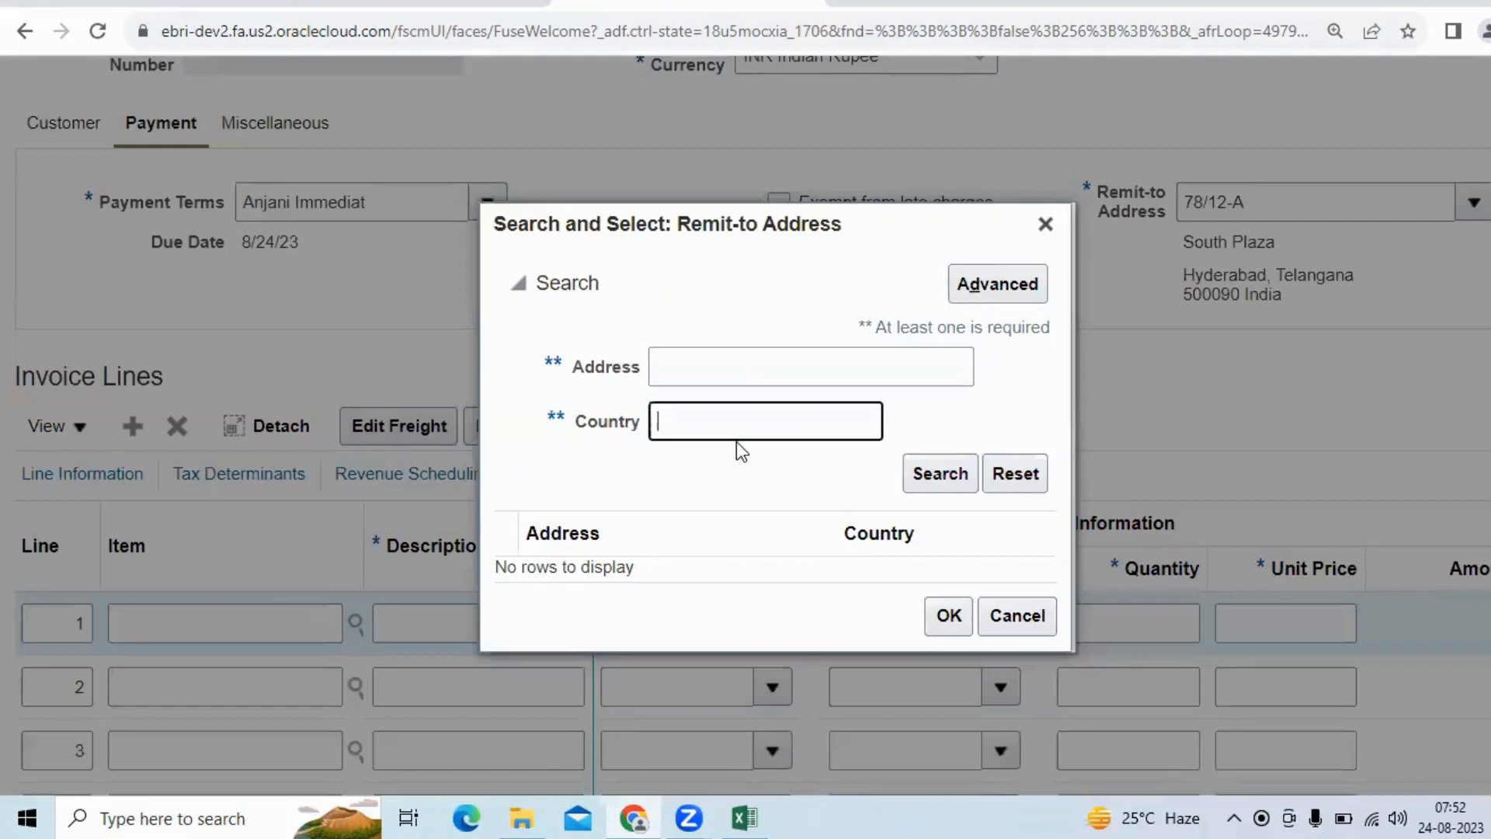
pyautogui.write('India')
pyautogui.click(916, 474)
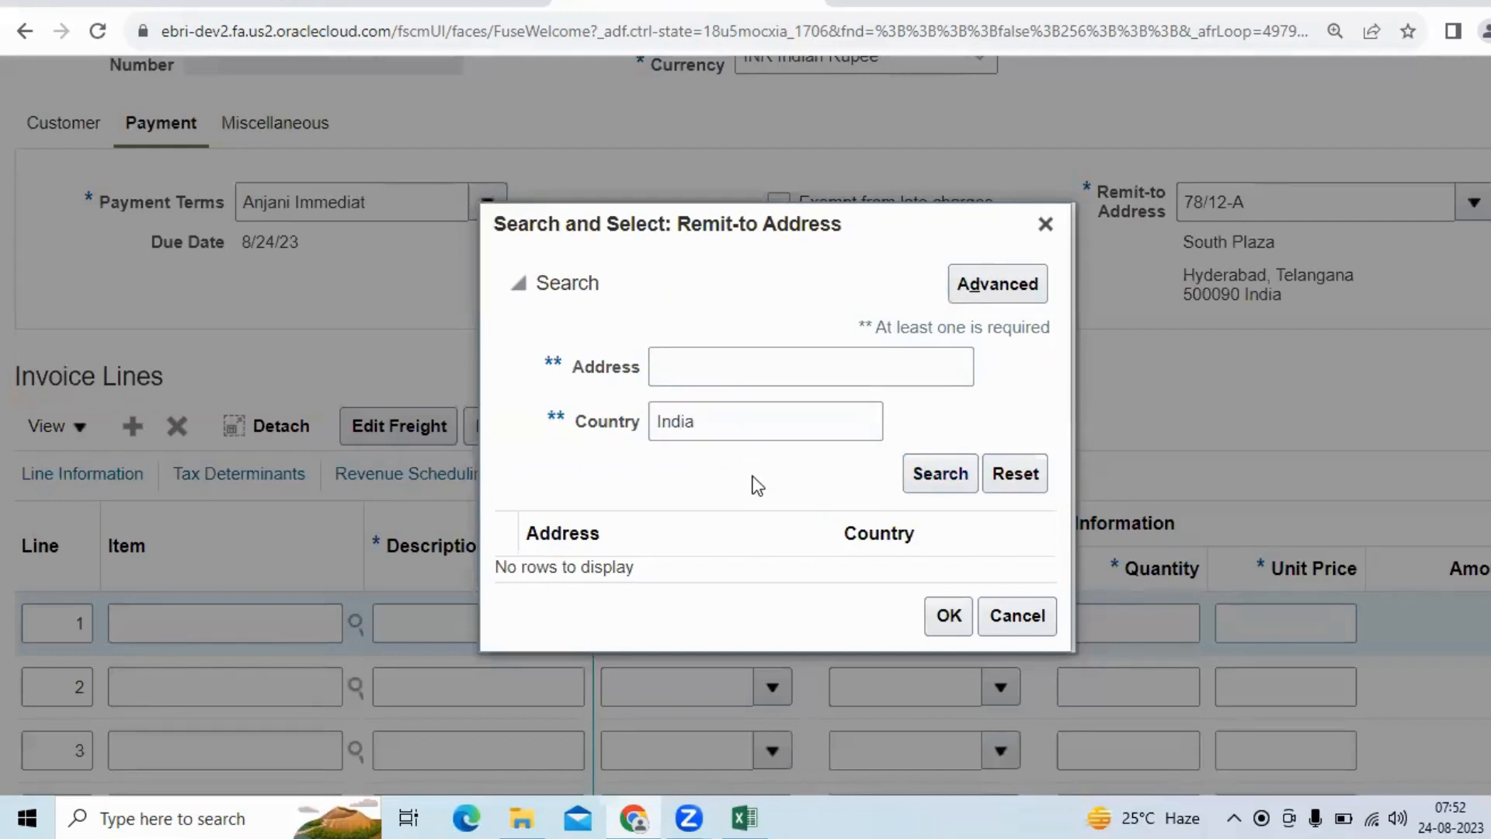
pyautogui.scroll(-3, 862, 563)
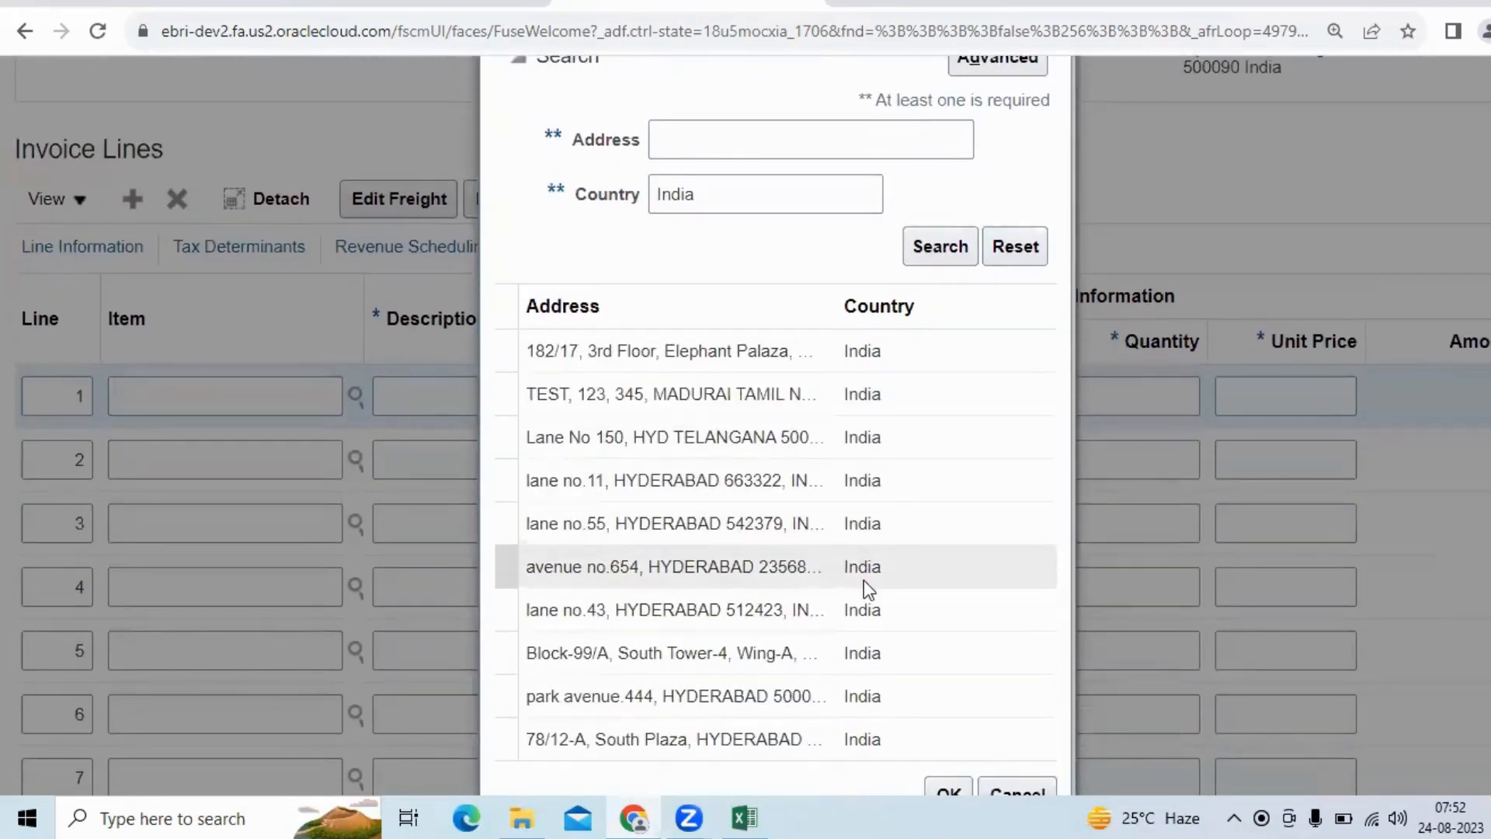
pyautogui.scroll(-2, 865, 584)
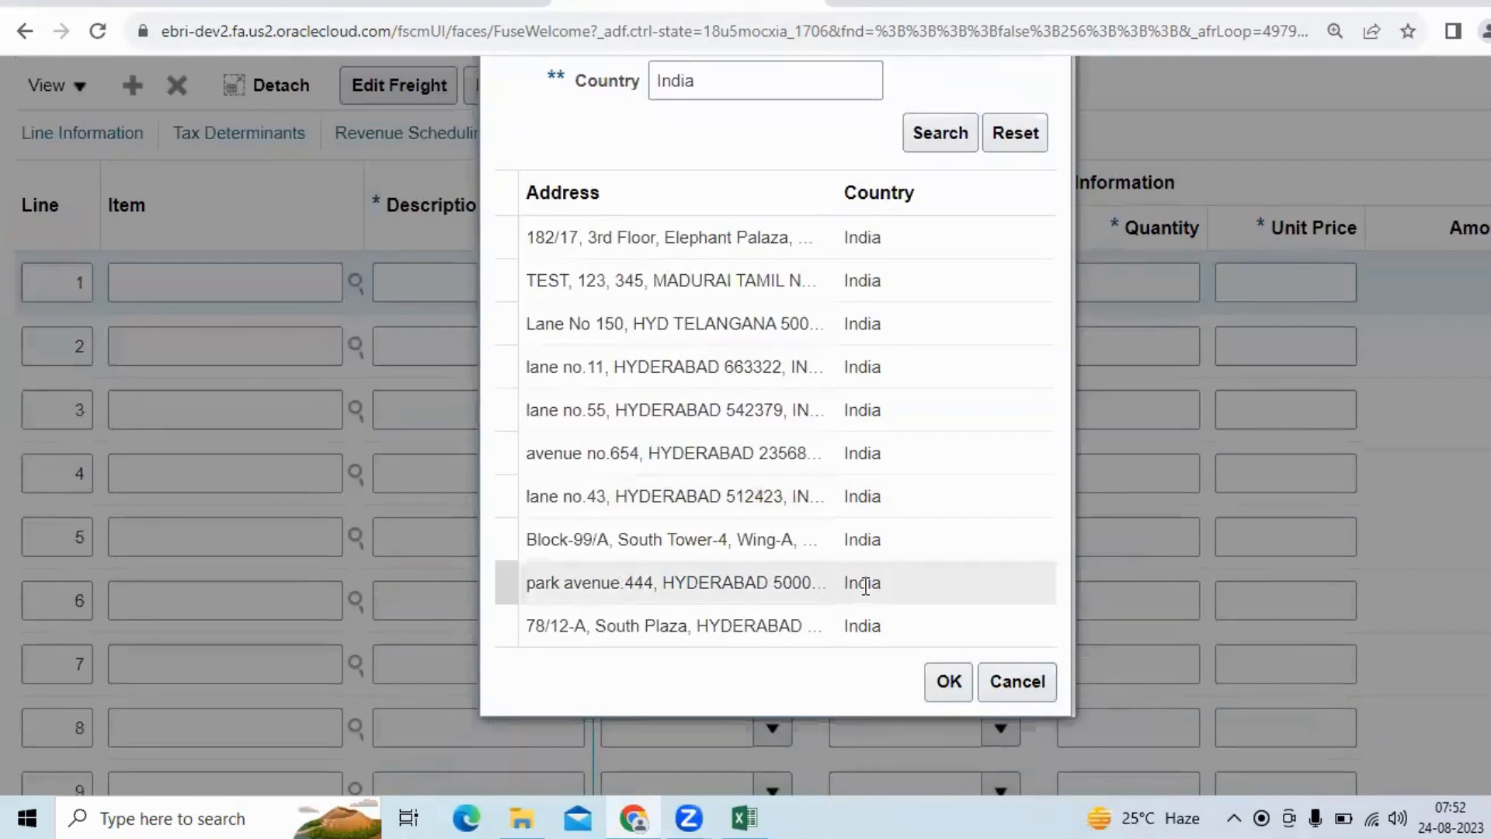
pyautogui.scroll(2, 865, 584)
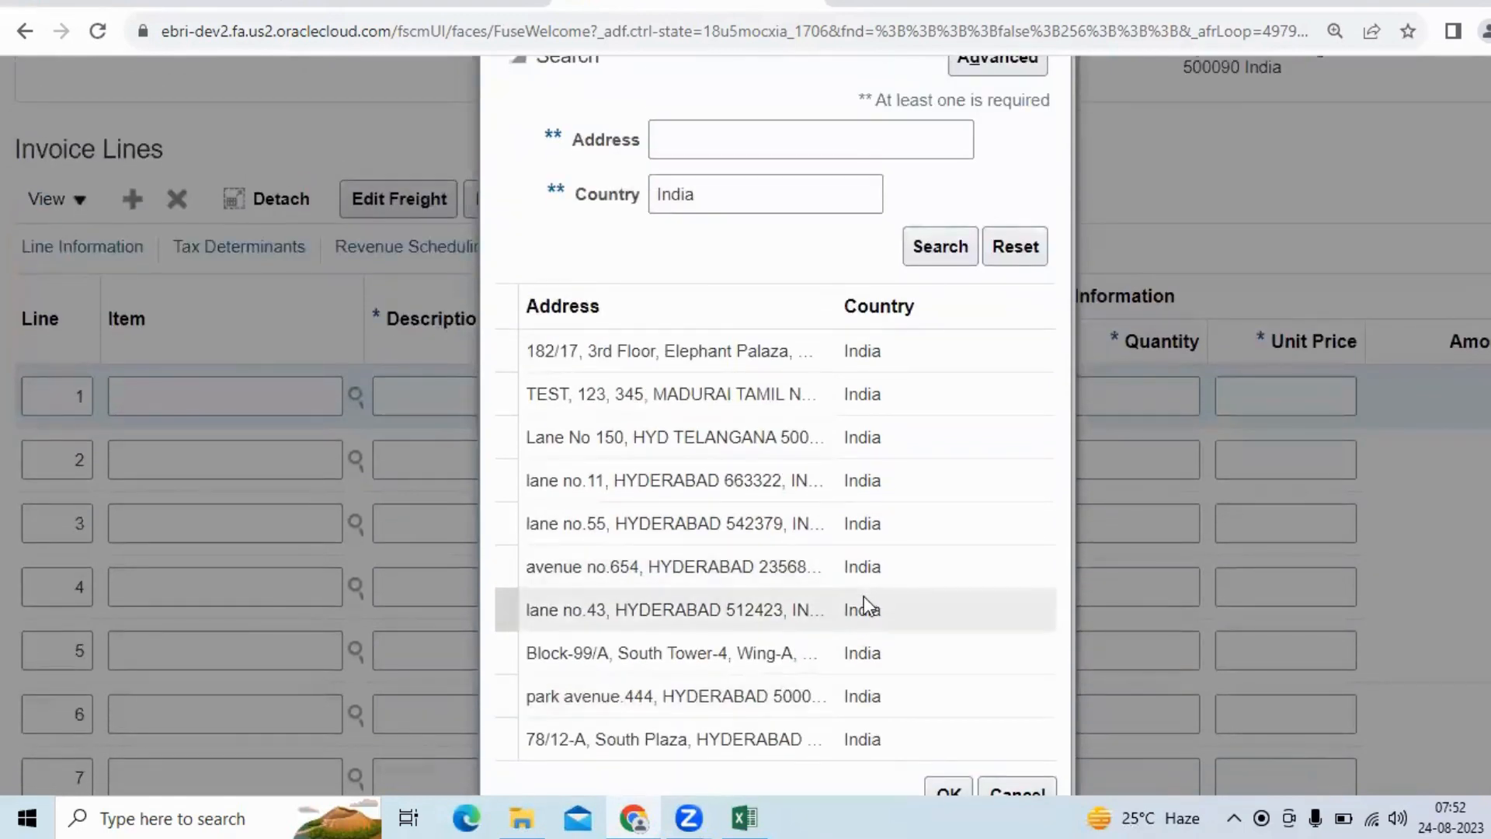
pyautogui.scroll(2, 864, 595)
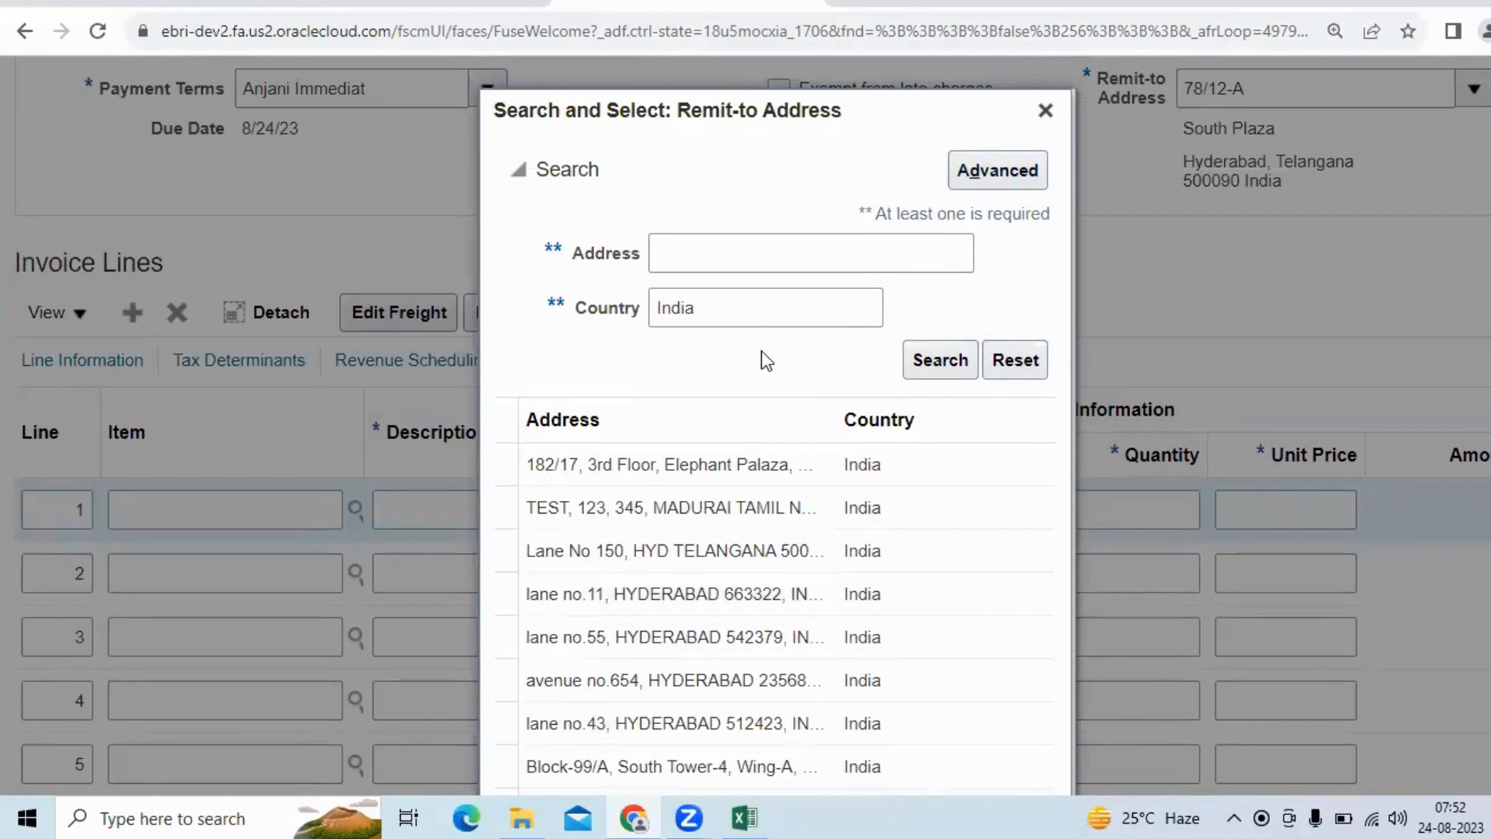
# - Switch the remit-to address search to advanced mode and add State as a search field
pyautogui.click(991, 185)
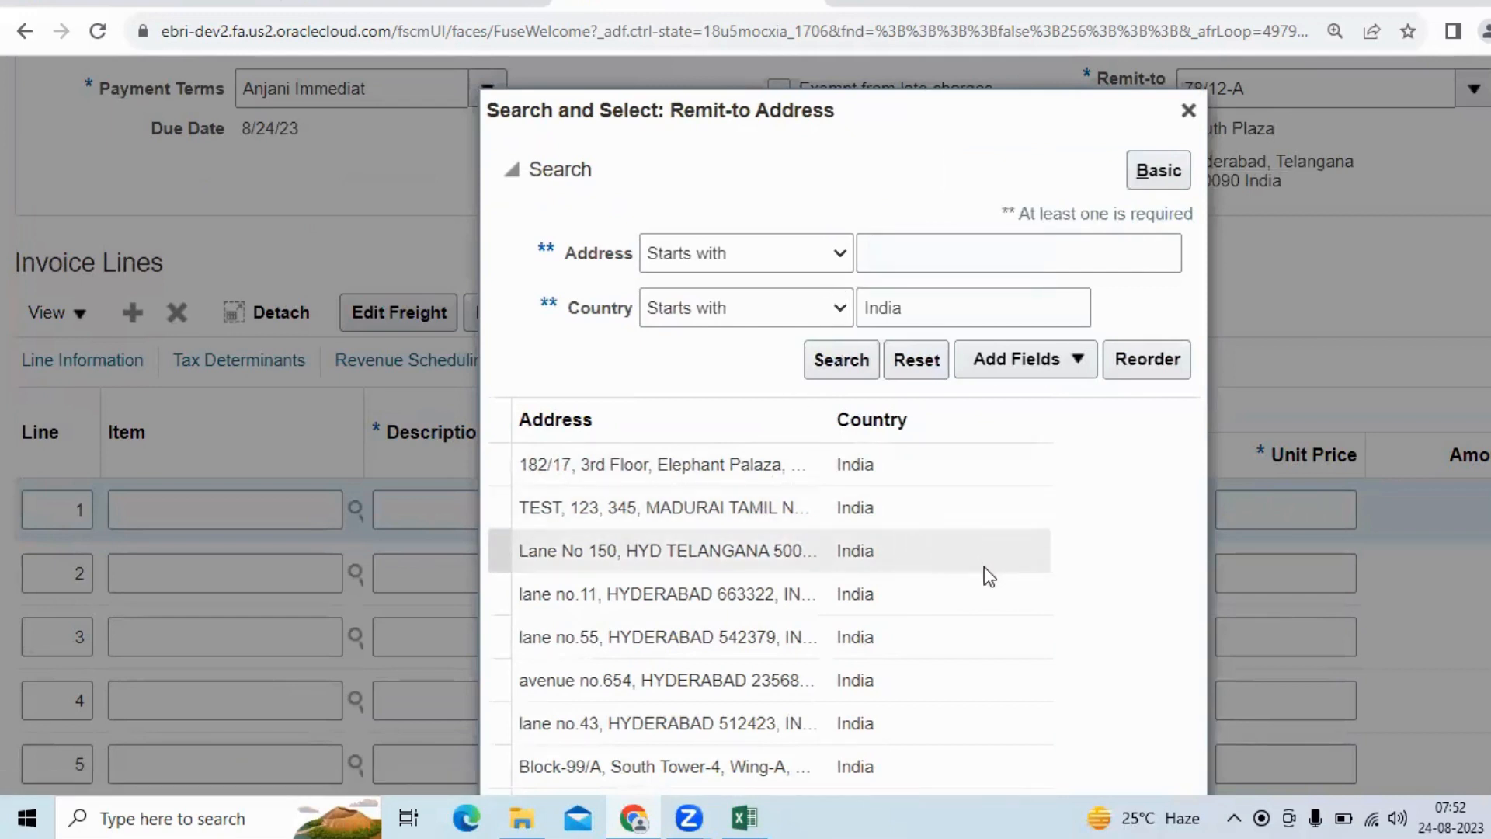
pyautogui.scroll(-3, 994, 590)
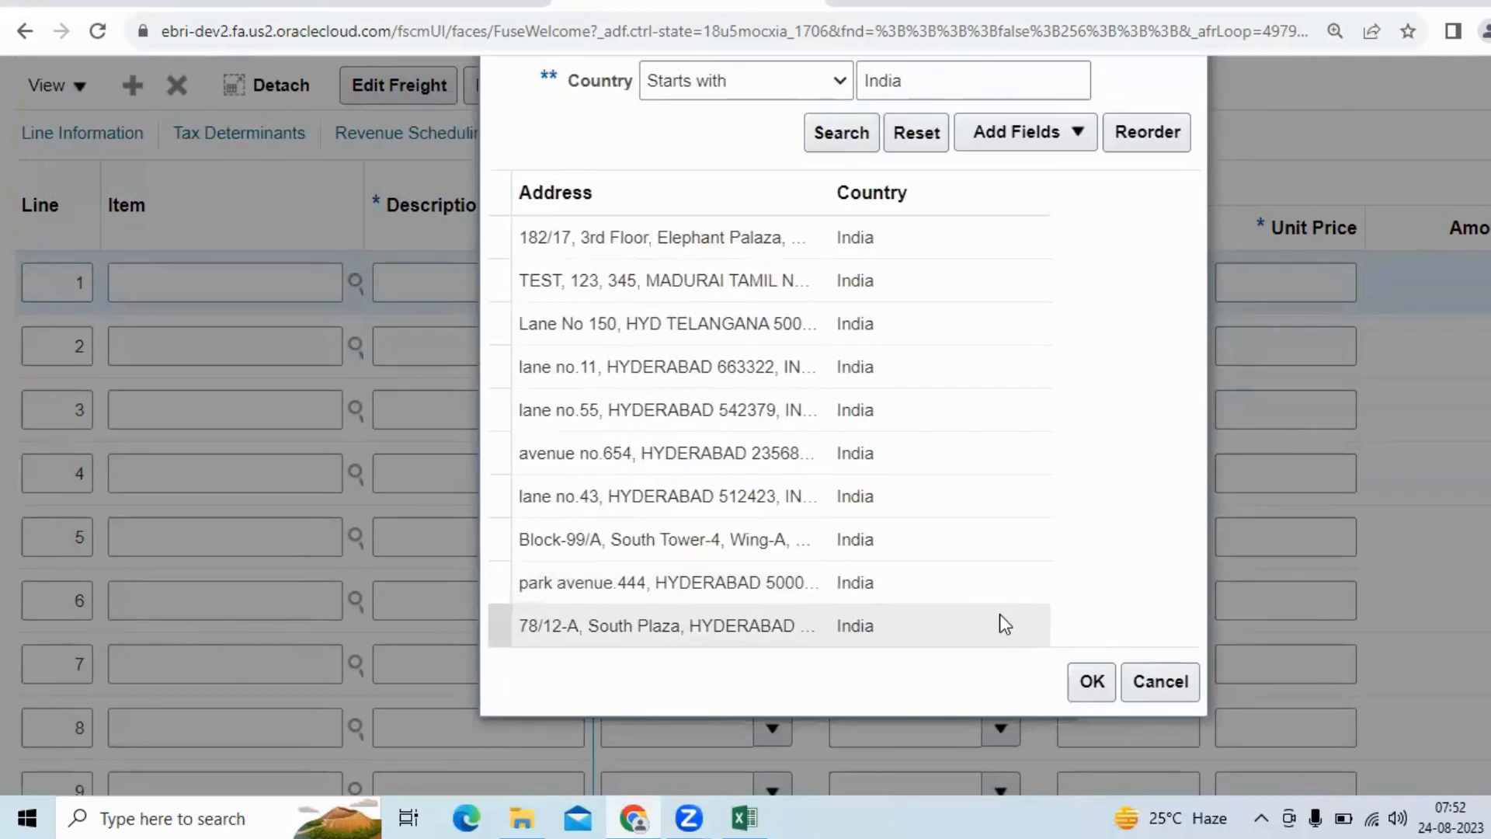
pyautogui.scroll(1, 999, 614)
pyautogui.click(1076, 246)
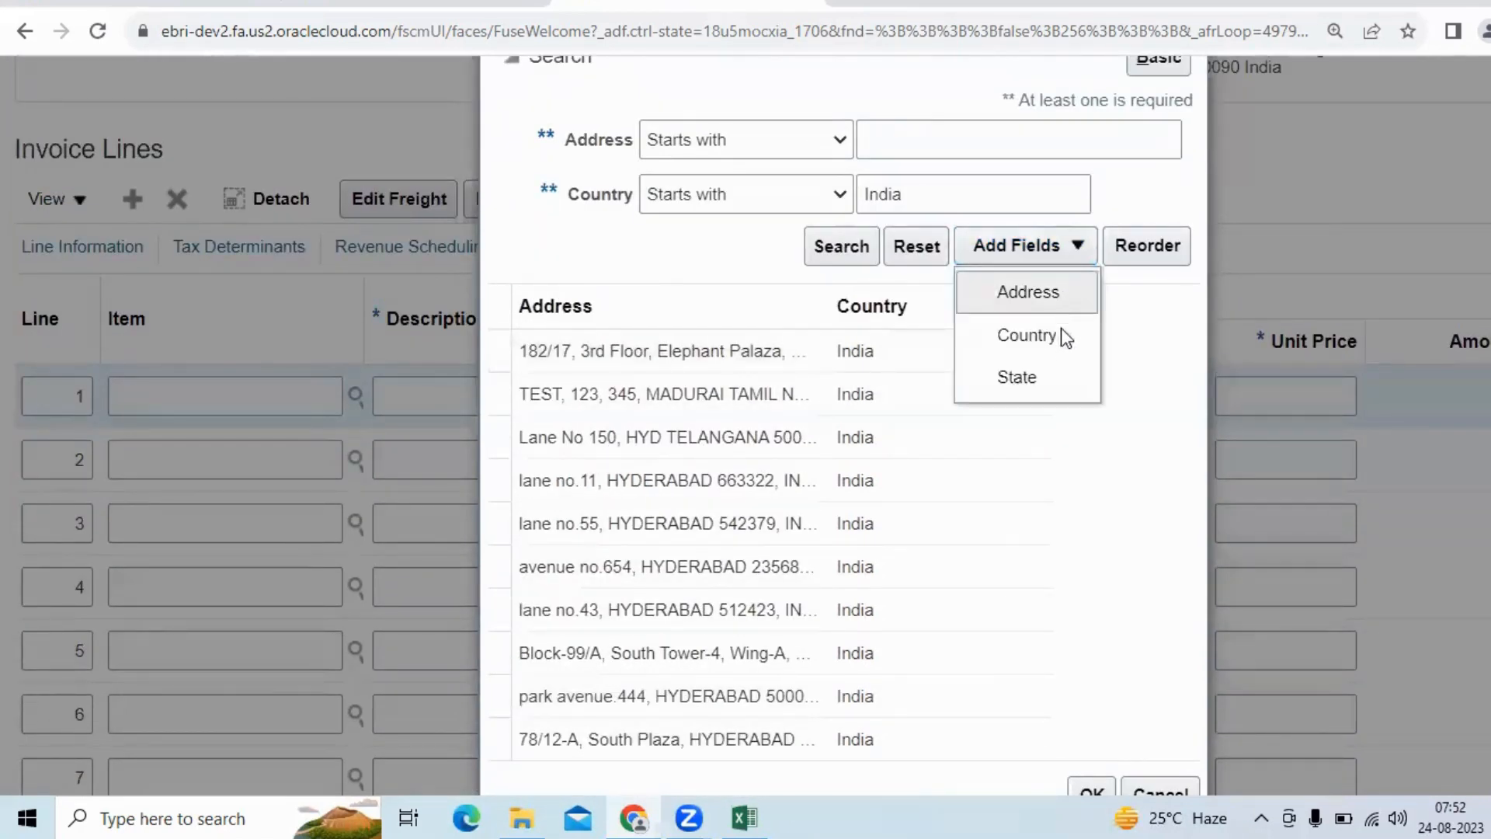
pyautogui.click(1024, 377)
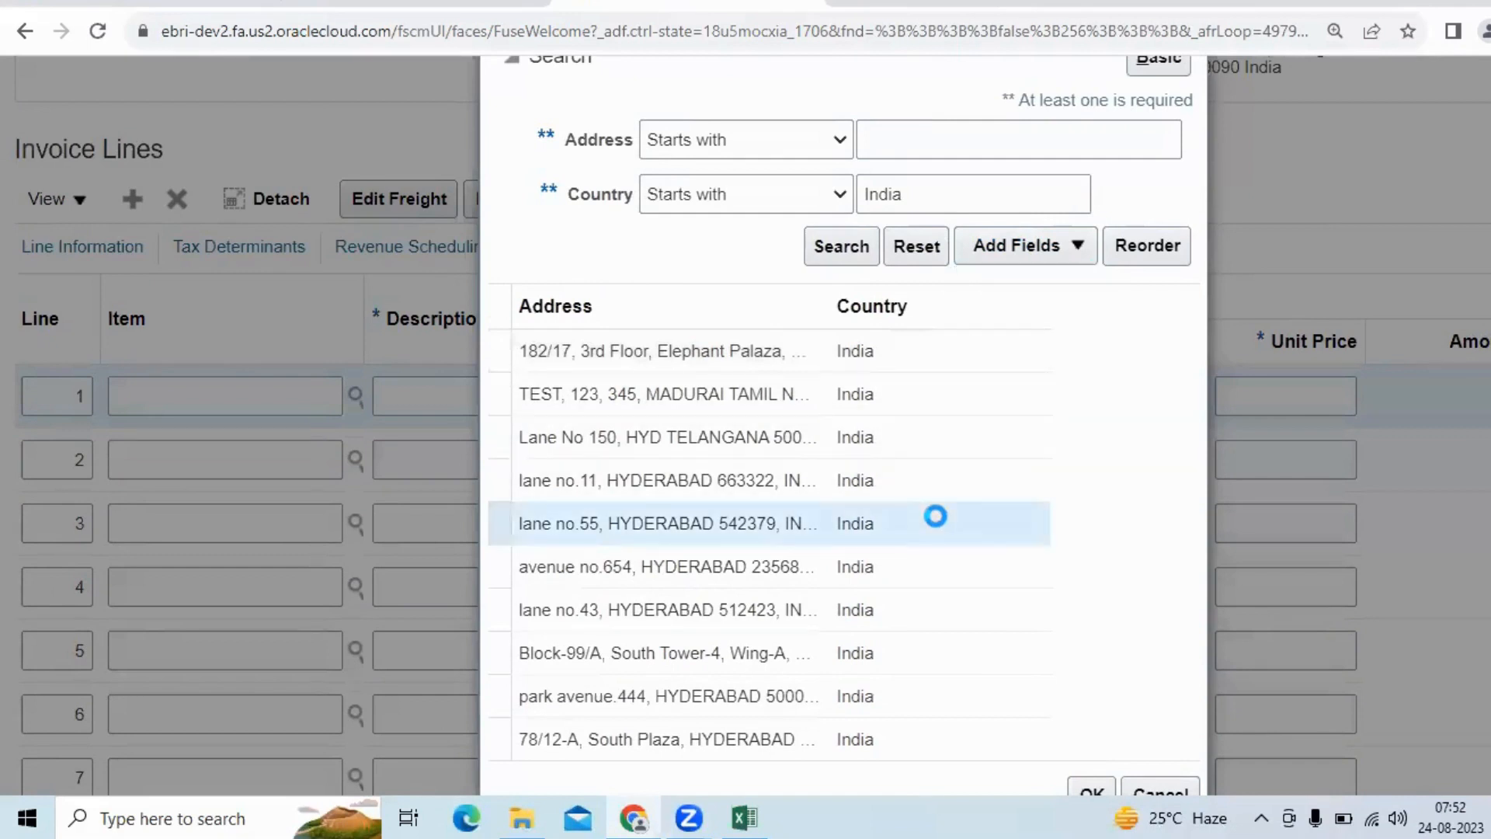
pyautogui.scroll(1, 971, 295)
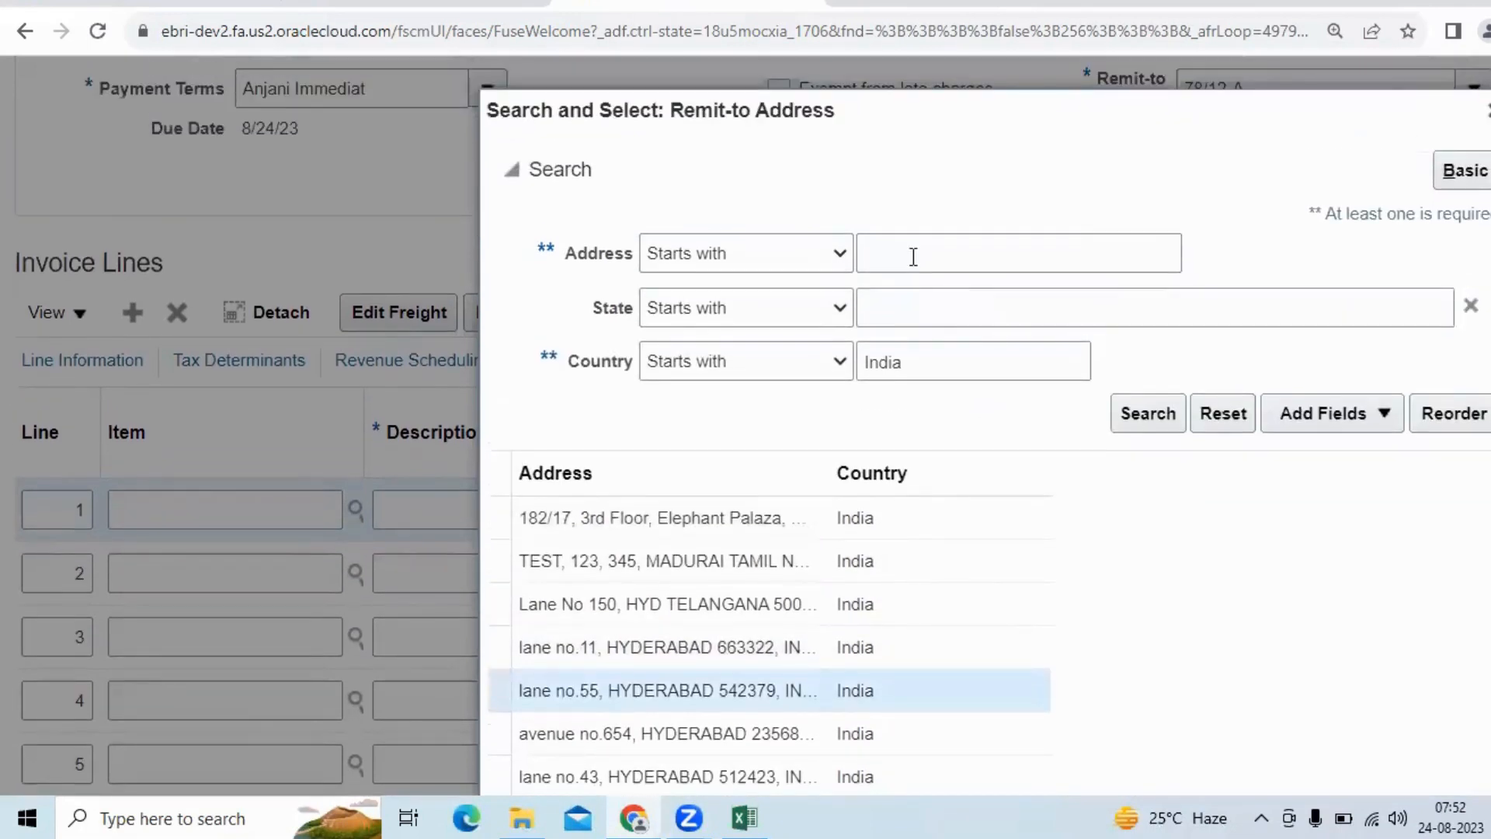
# - Search the remit-to addresses in India for those whose state starts with Telangana
pyautogui.click(913, 257)
pyautogui.write('Te')
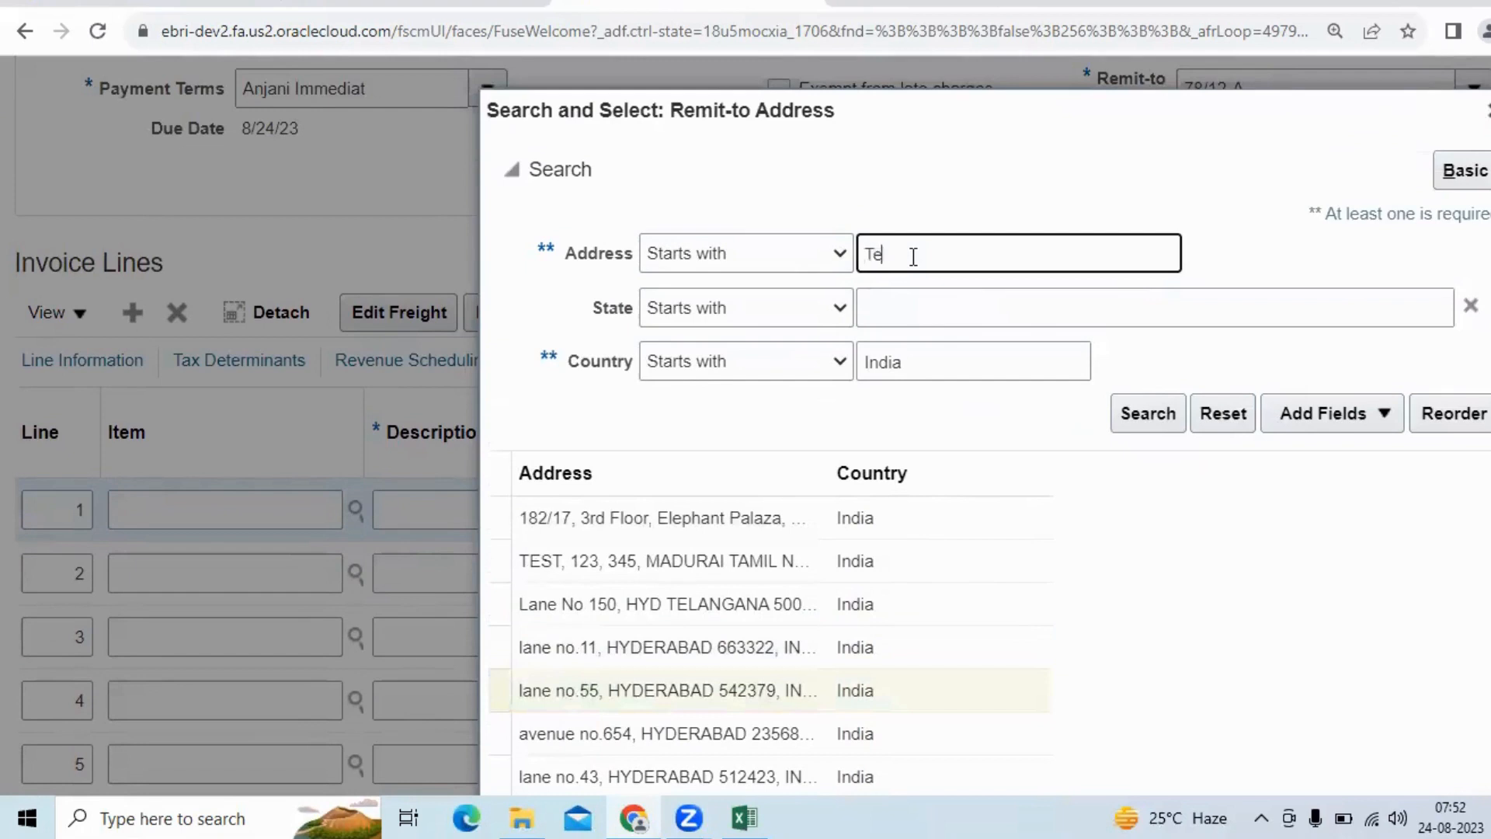
pyautogui.write('l')
pyautogui.press('BackSpace')
pyautogui.press('BackSpace')
pyautogui.press('Tab')
pyautogui.press('Tab')
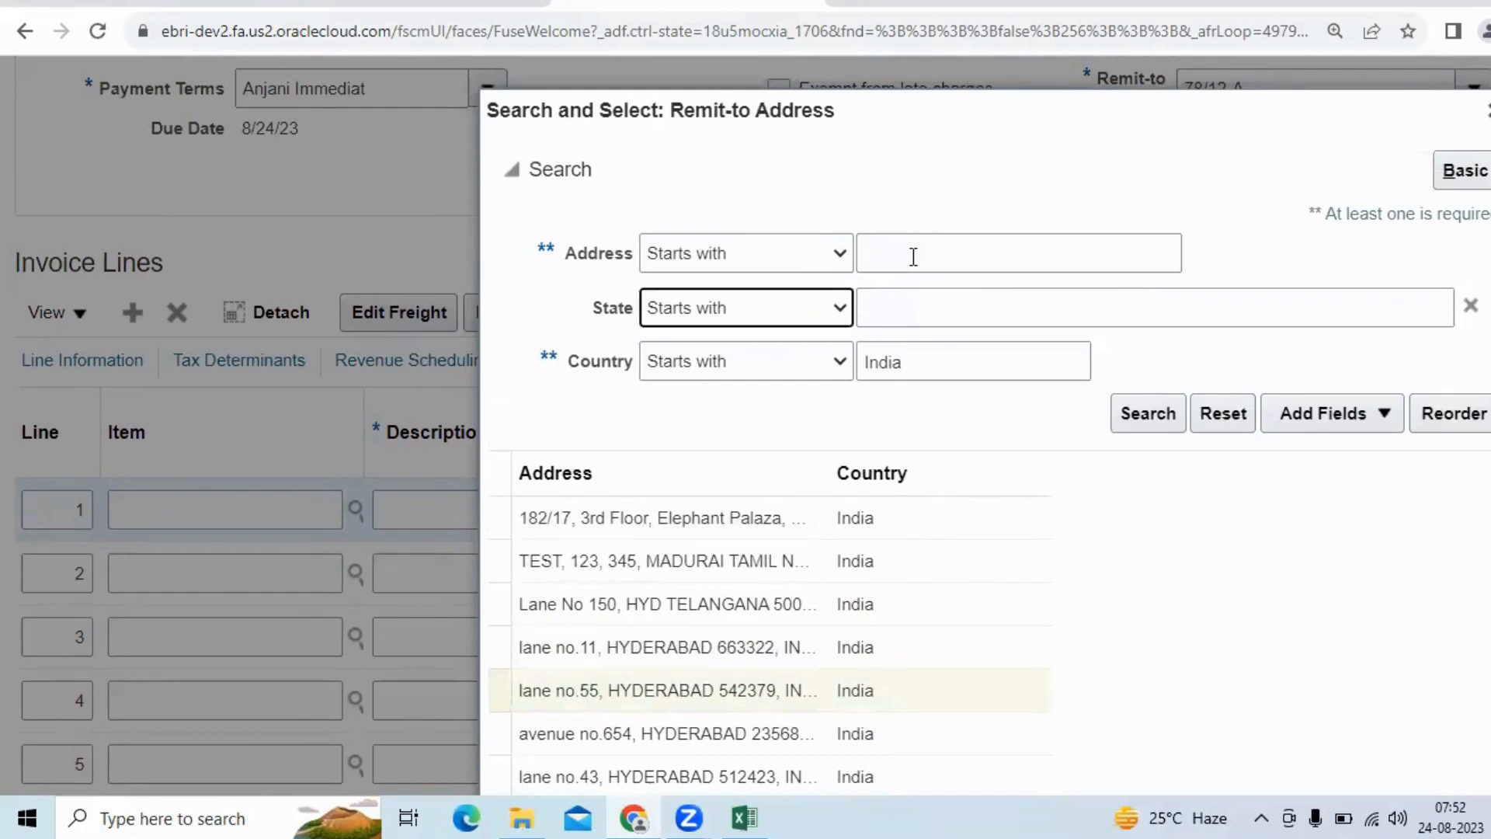
pyautogui.write('Tel')
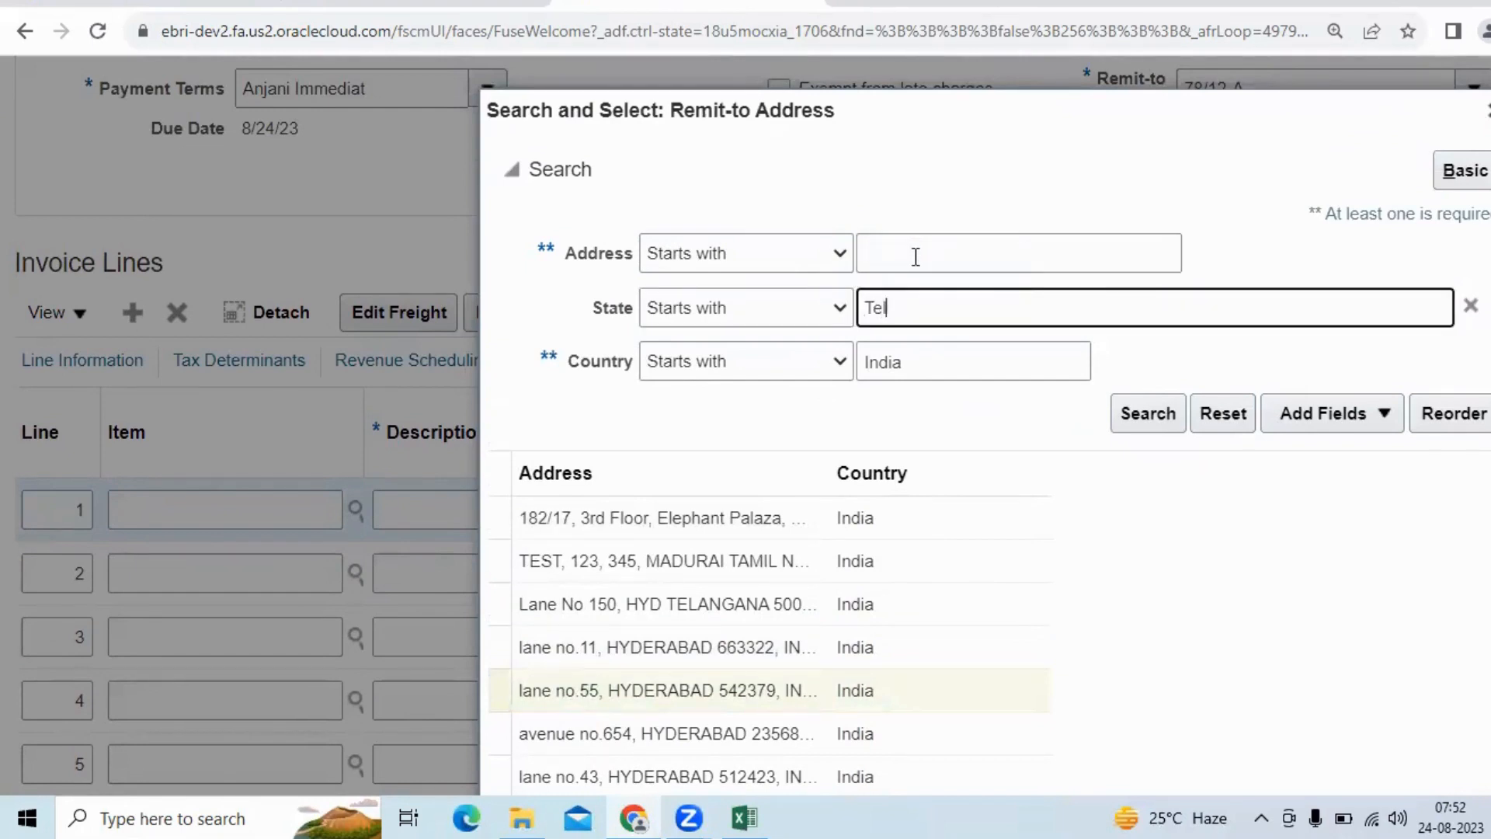
pyautogui.write('angana')
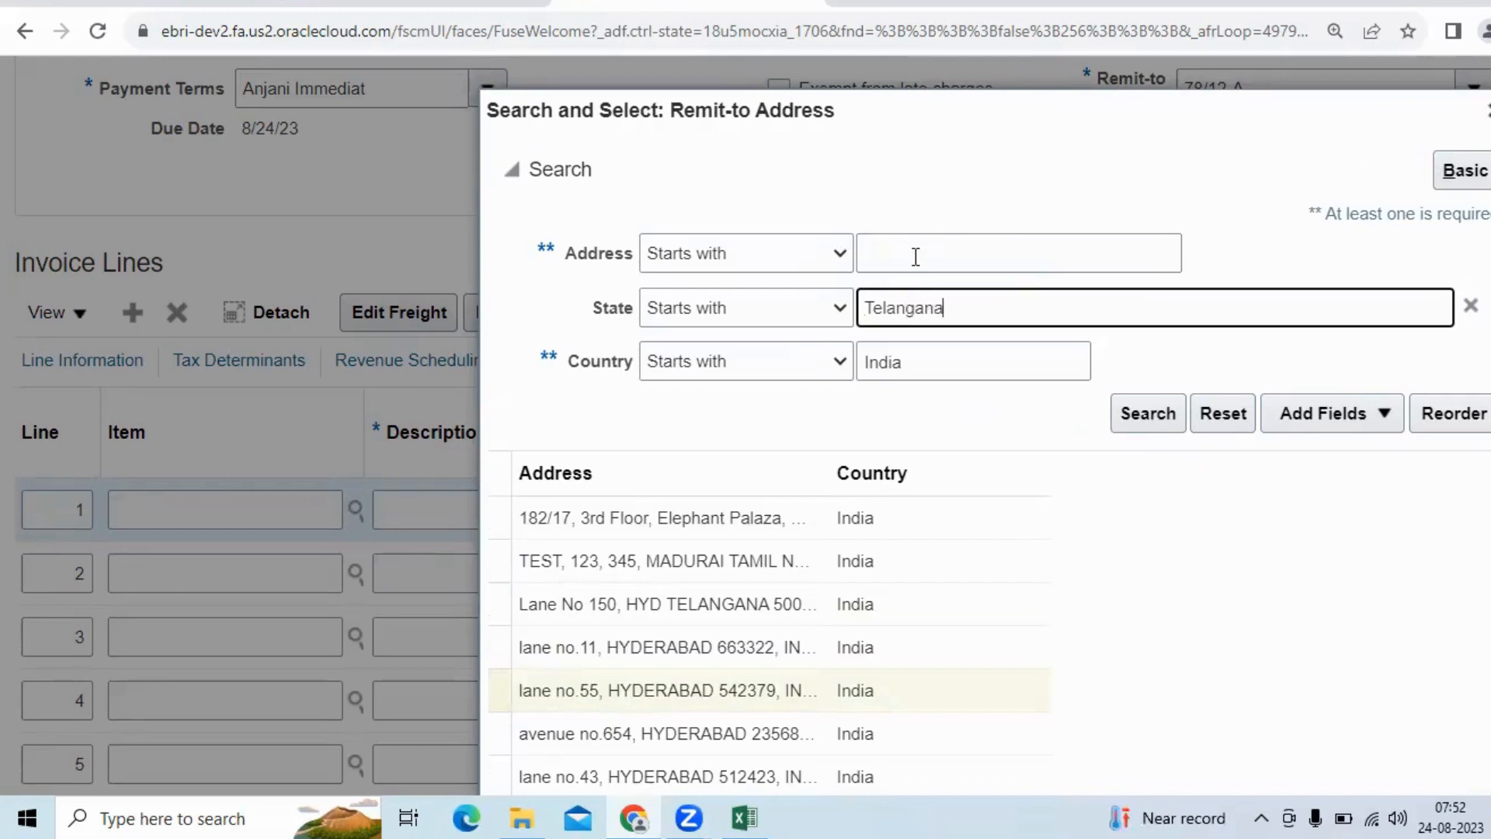
pyautogui.click(1140, 419)
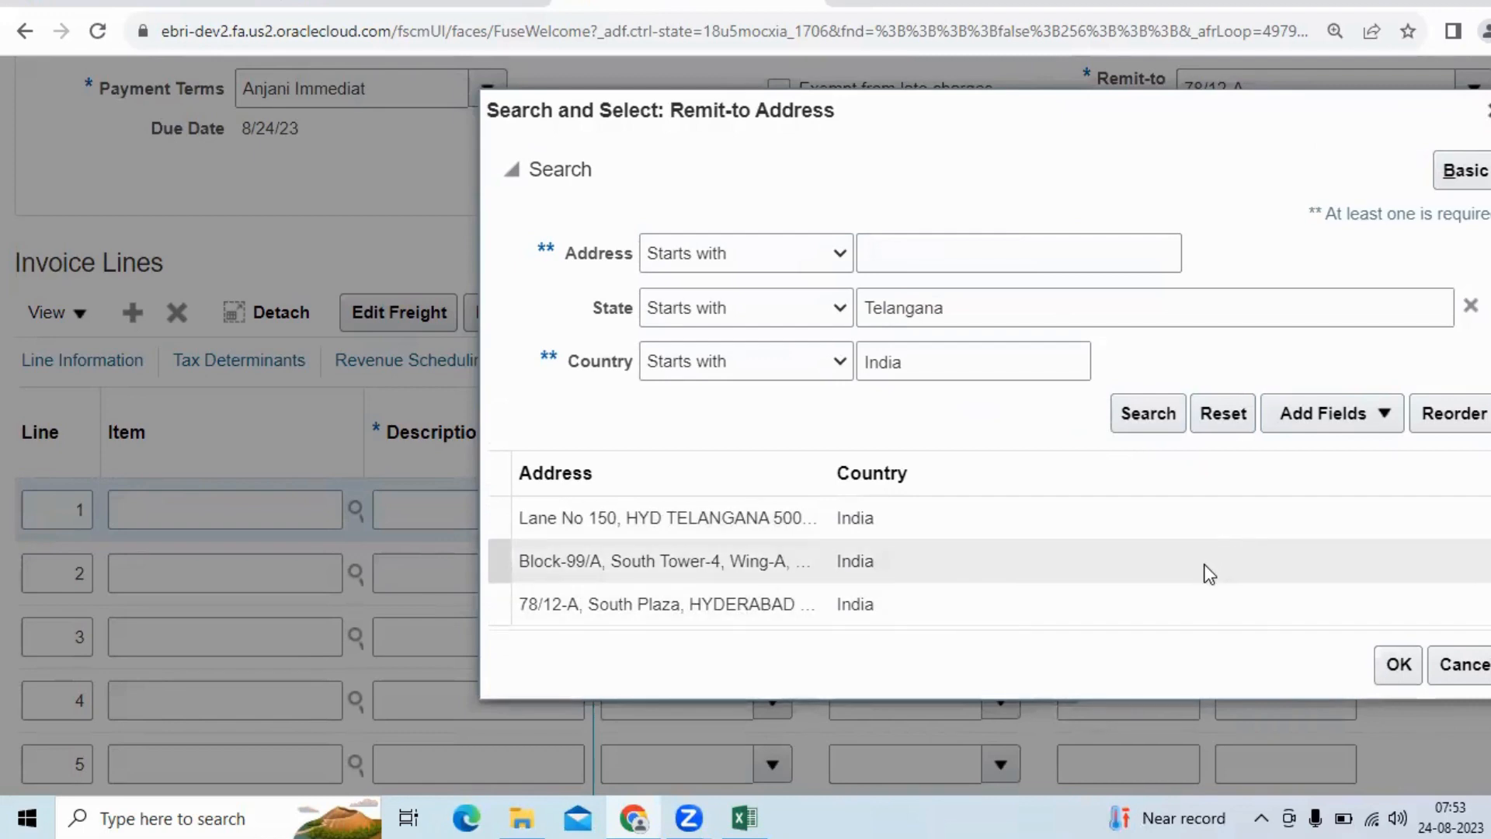
# - Widen the Address column to read the full remit-to addresses, and close the search without selecting one
pyautogui.scroll(1, 1195, 578)
pyautogui.scroll(2, 1195, 577)
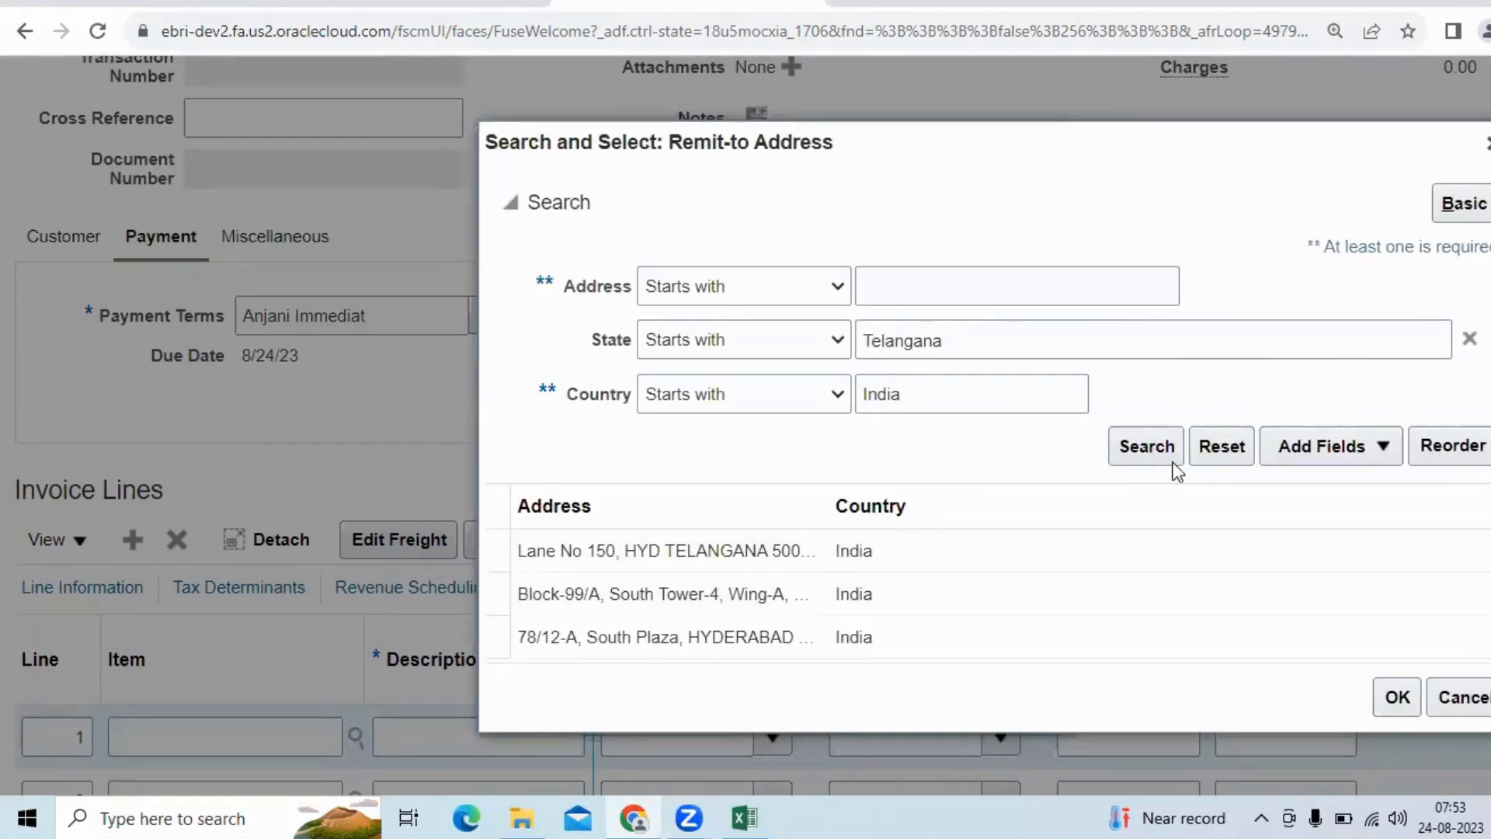
pyautogui.click(1385, 450)
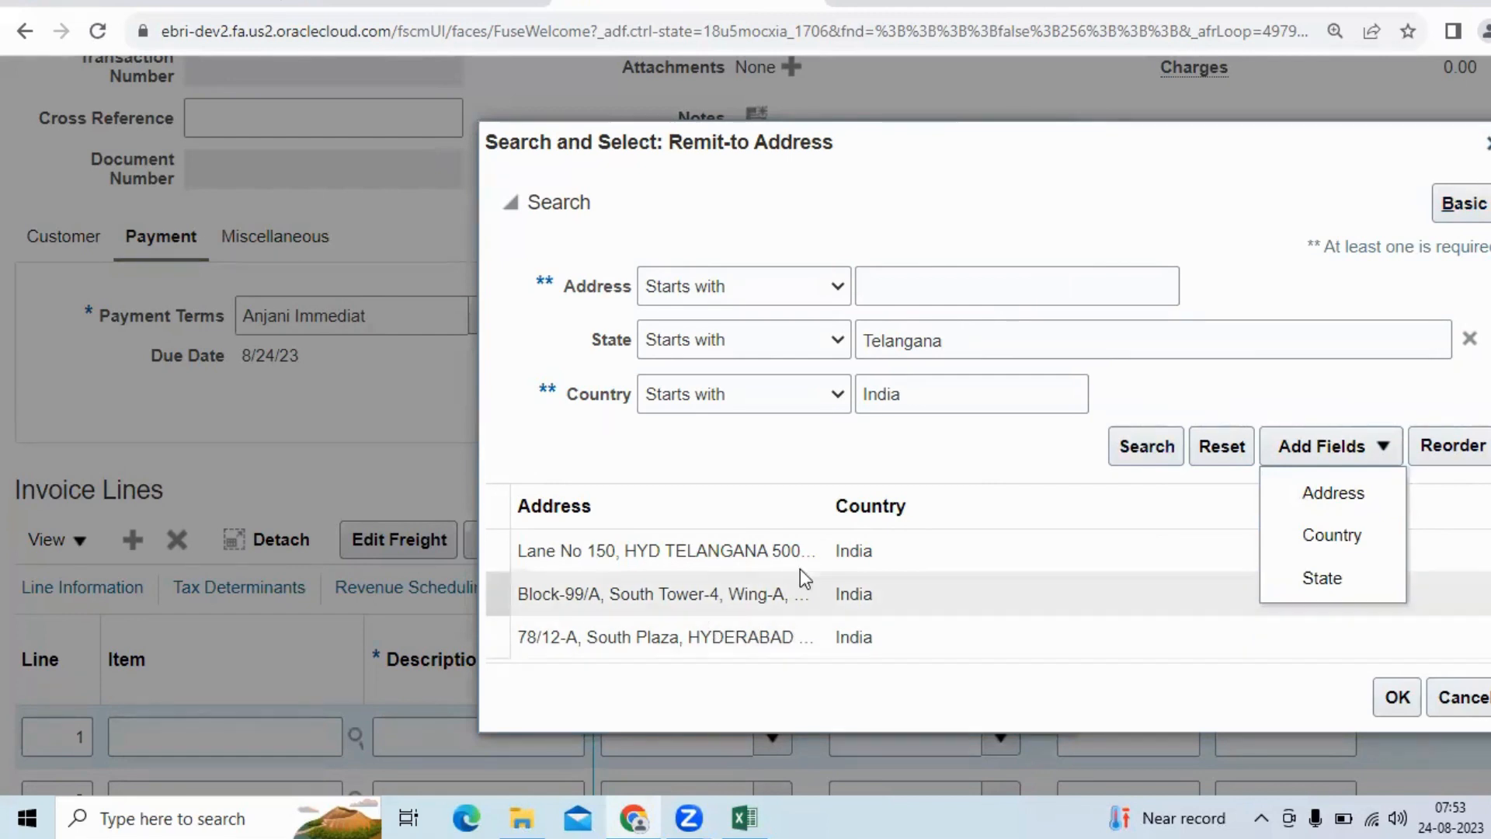
pyautogui.click(830, 510)
pyautogui.moveTo(829, 510); pyautogui.dragTo(1102, 518)
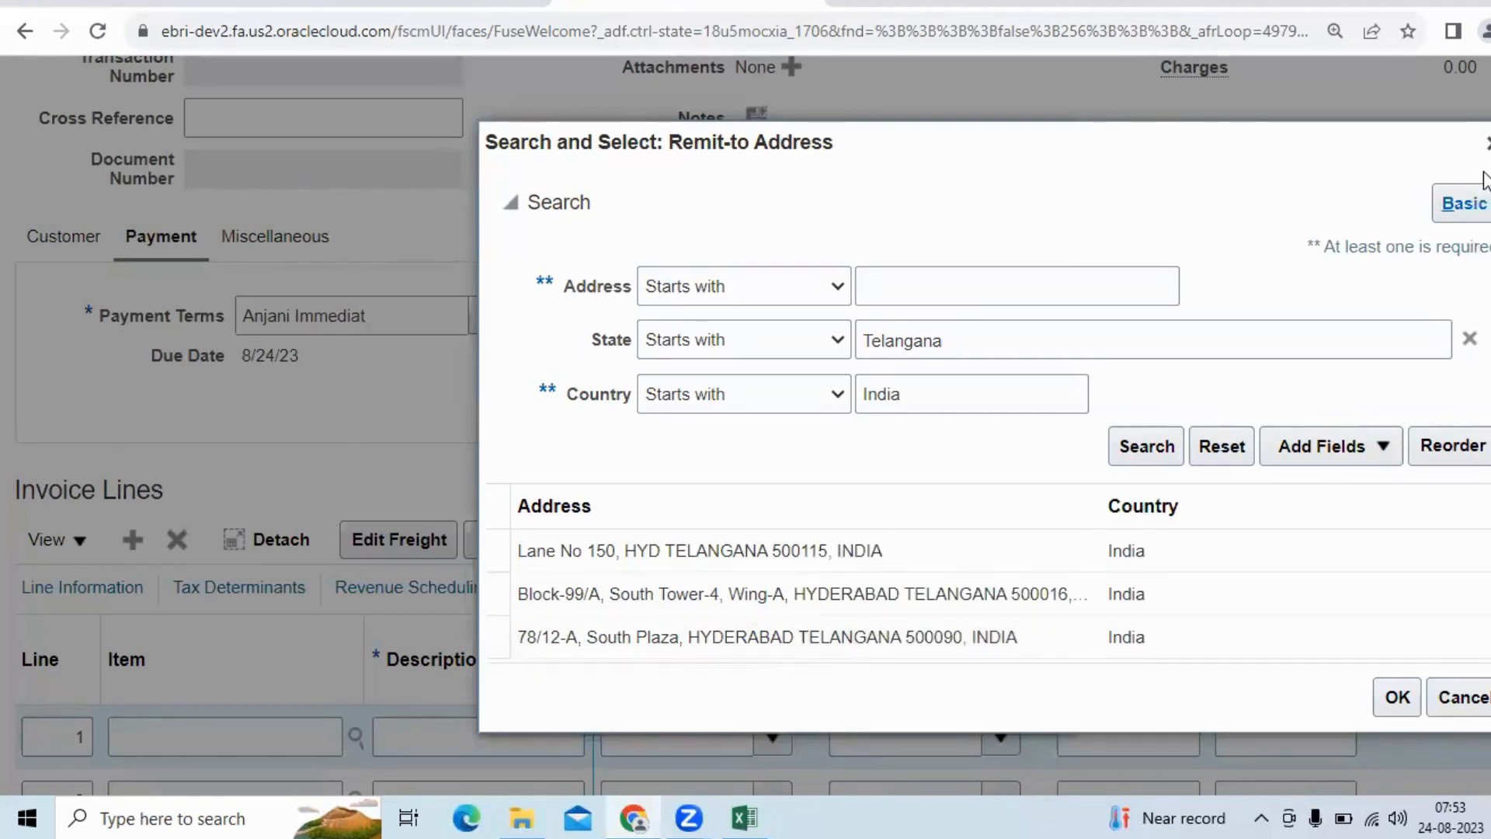
pyautogui.click(1487, 144)
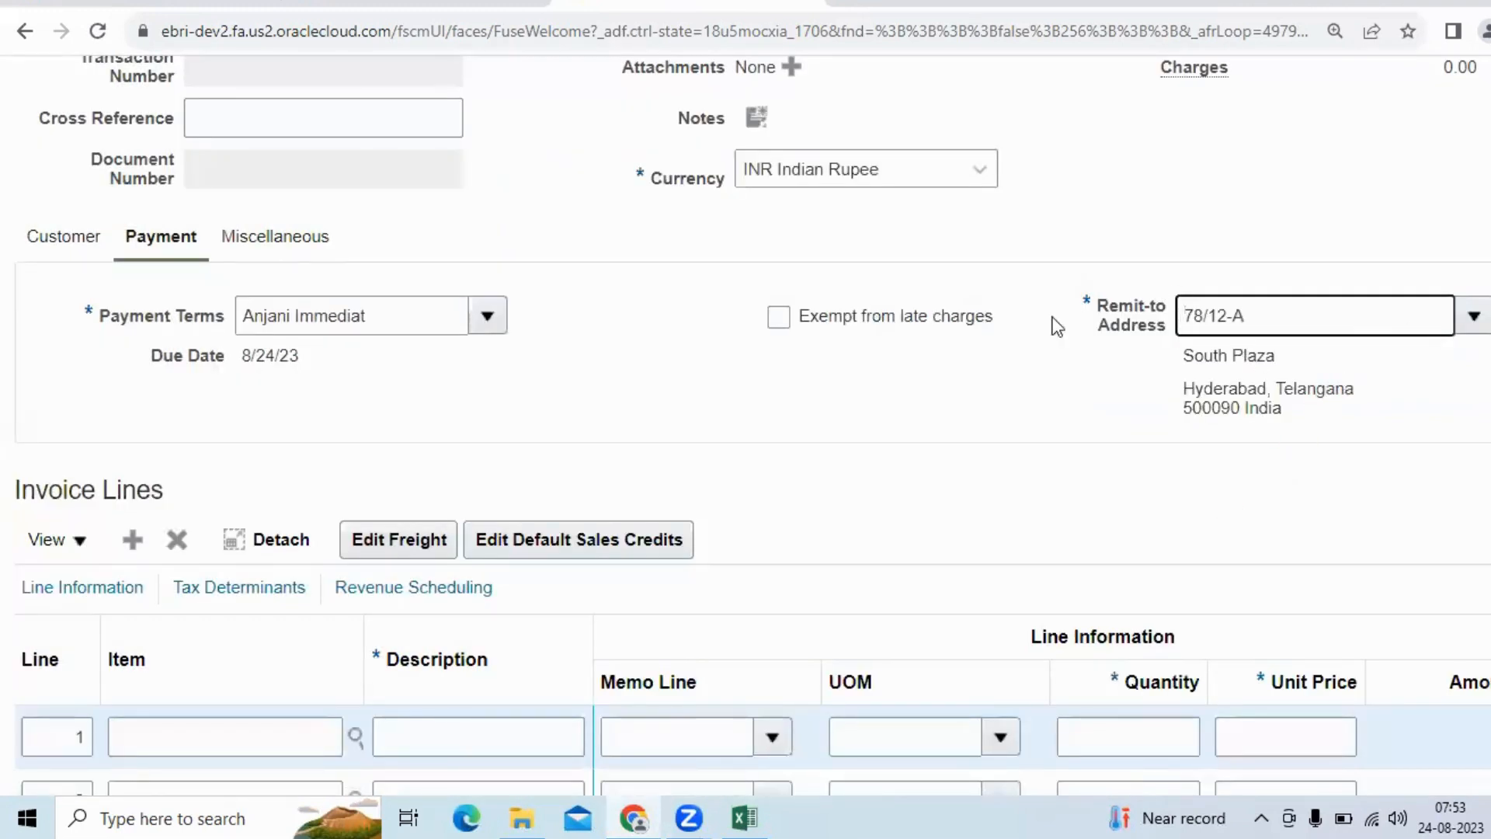
# - Examine the invoice's miscellaneous details, comparing its legal entity with its business unit
pyautogui.click(308, 239)
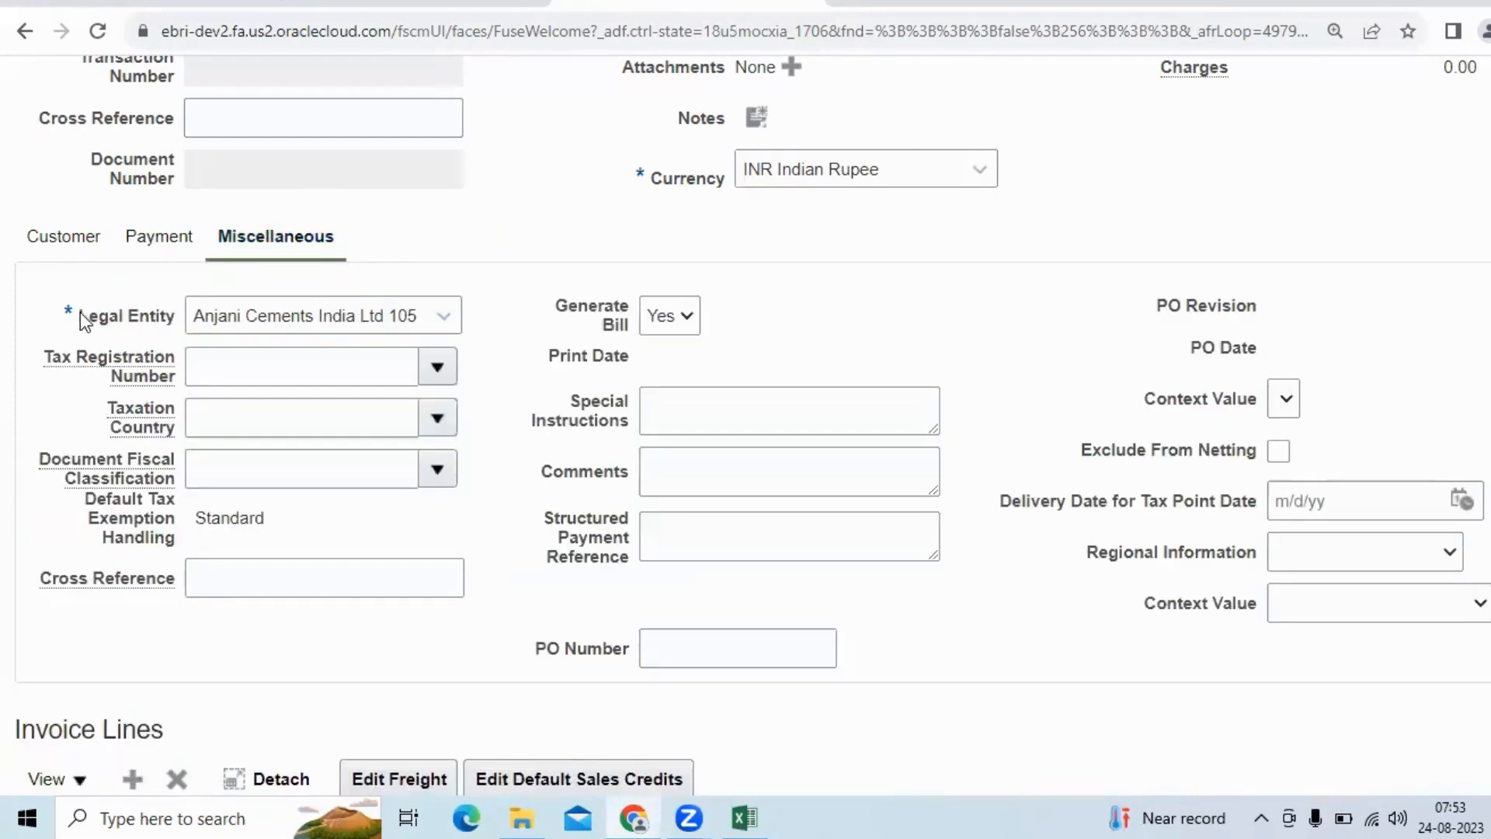
pyautogui.moveTo(79, 315); pyautogui.dragTo(174, 317)
pyautogui.scroll(1, 180, 334)
pyautogui.scroll(3, 180, 334)
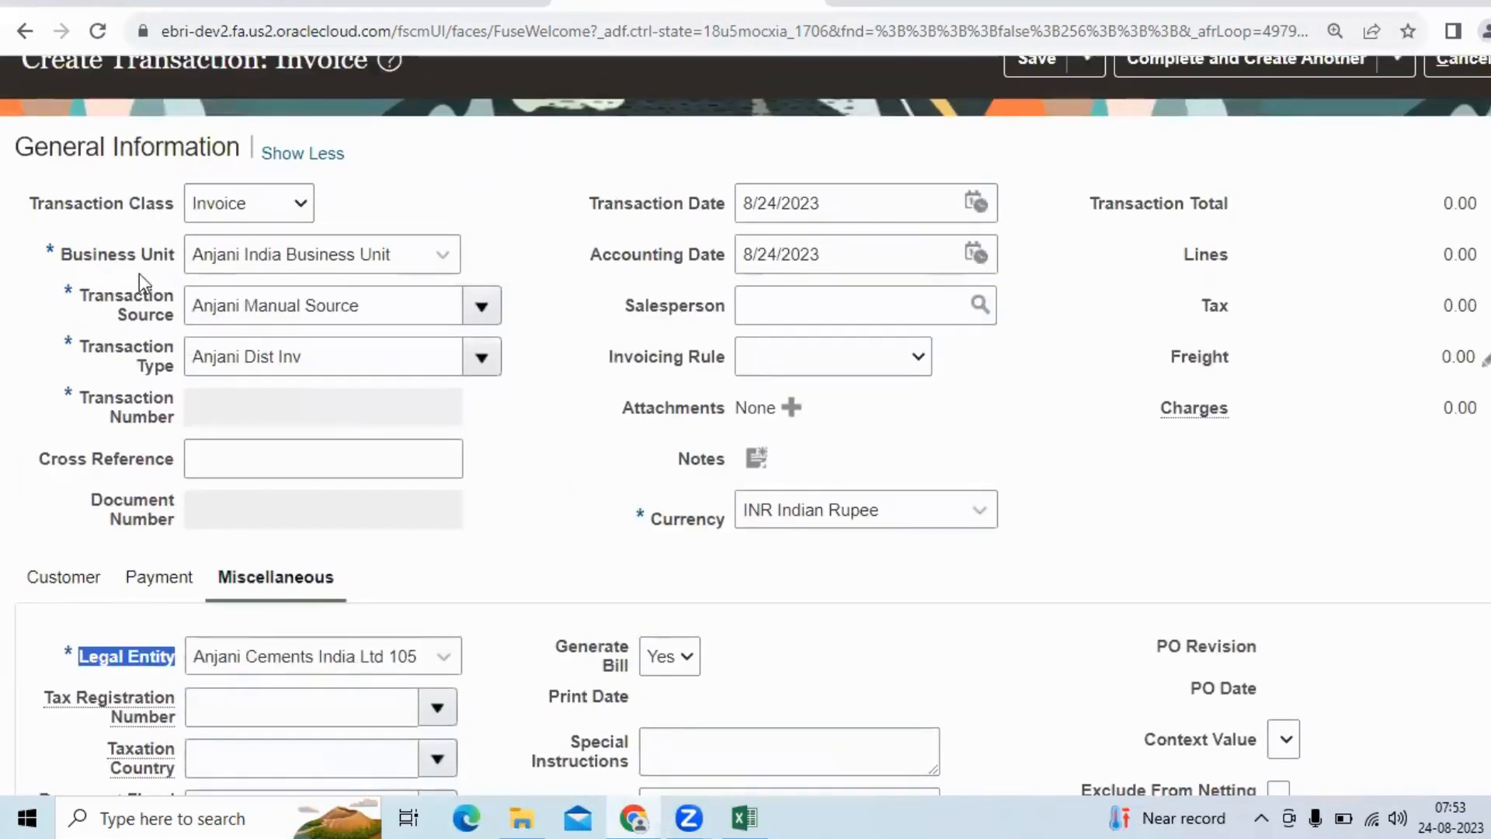
pyautogui.moveTo(63, 256); pyautogui.dragTo(171, 255)
pyautogui.scroll(-1, 187, 478)
pyautogui.scroll(-2, 186, 477)
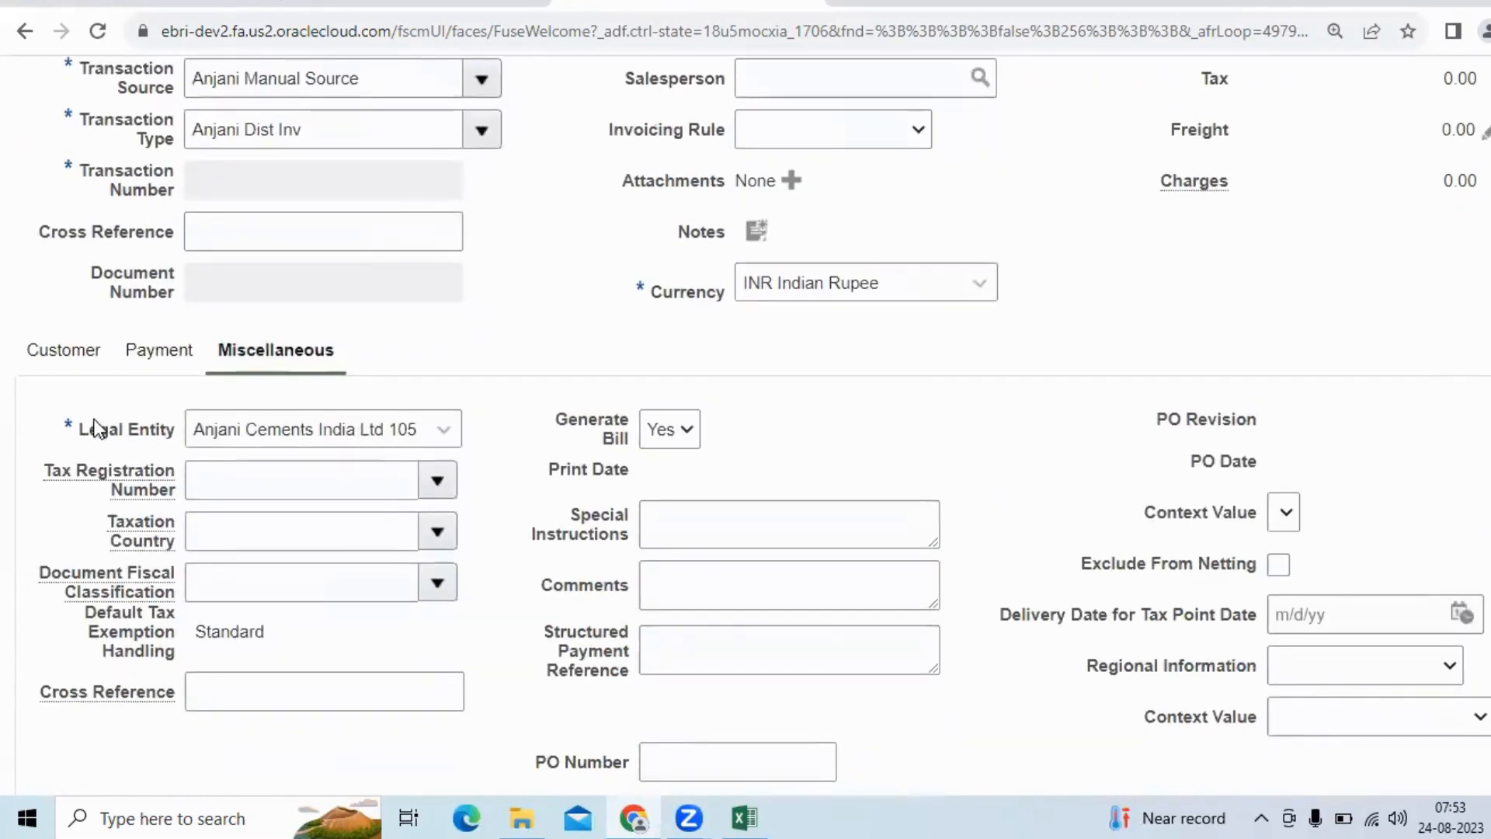
pyautogui.moveTo(78, 429); pyautogui.dragTo(180, 459)
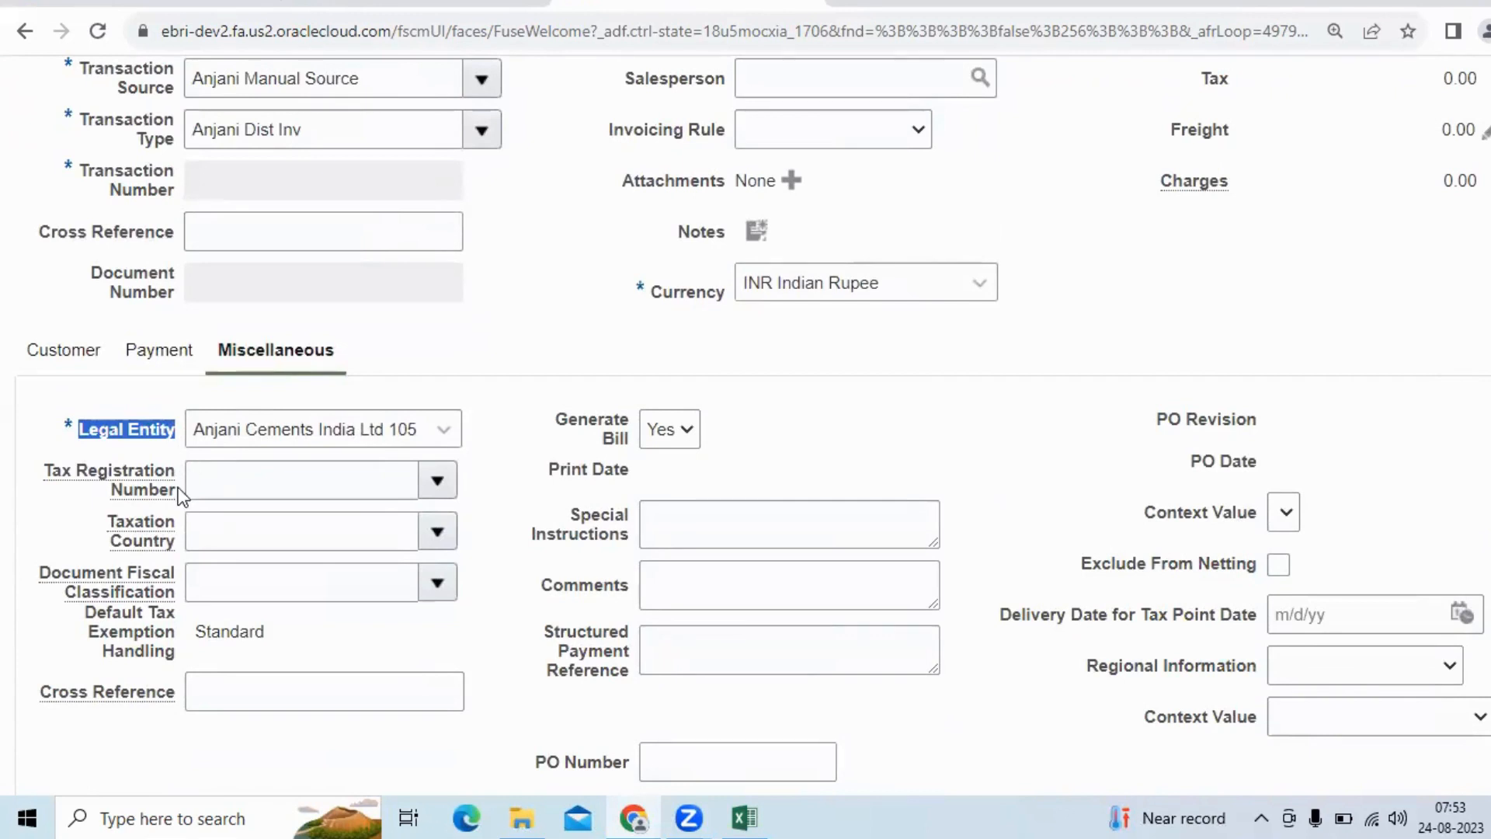
# - Check the available tax registration numbers, the transaction type and the PO number field of the invoice
pyautogui.click(435, 482)
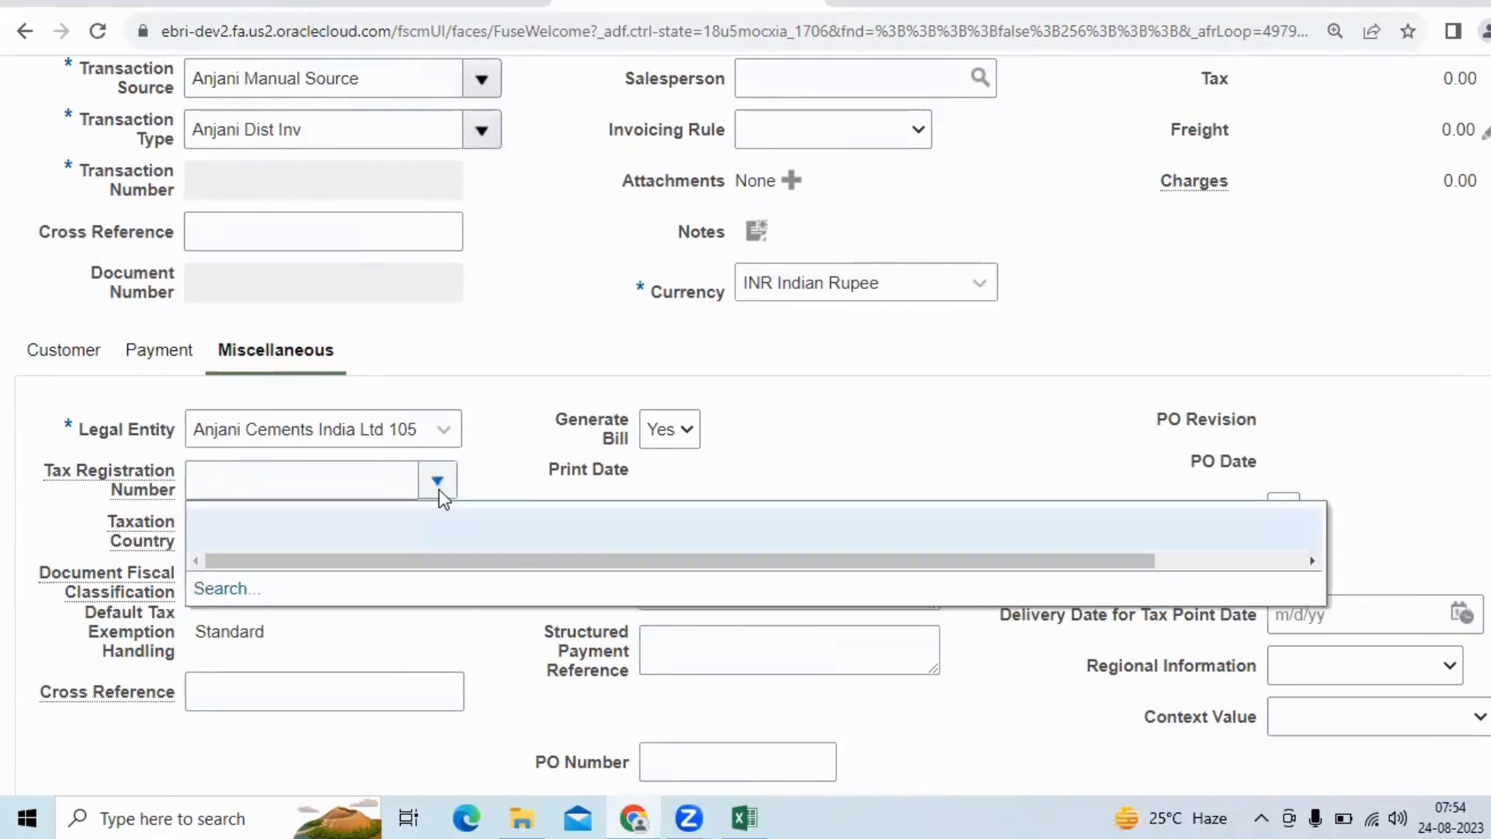
pyautogui.click(555, 311)
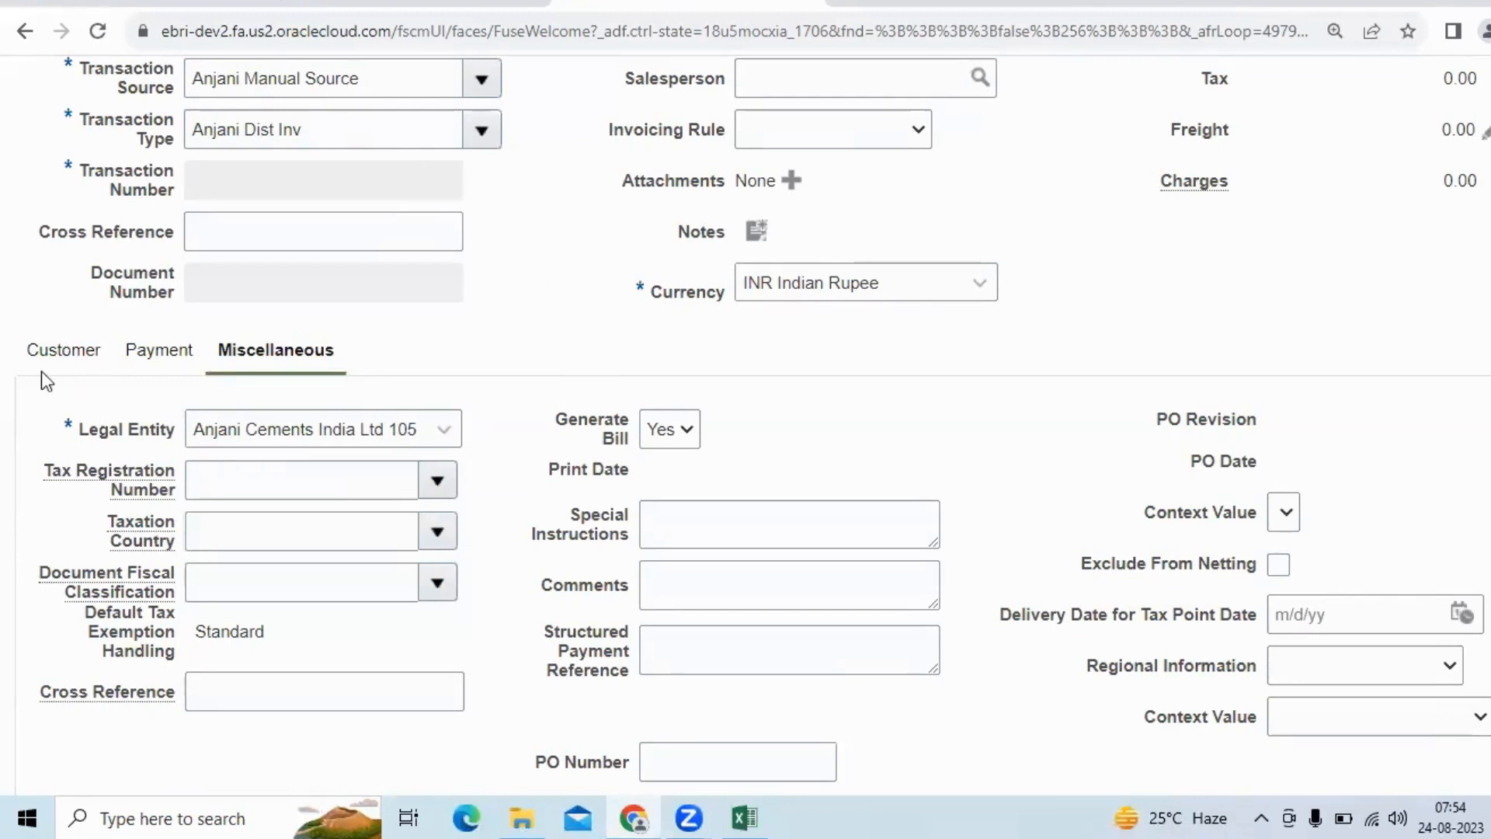
pyautogui.moveTo(78, 118); pyautogui.dragTo(167, 141)
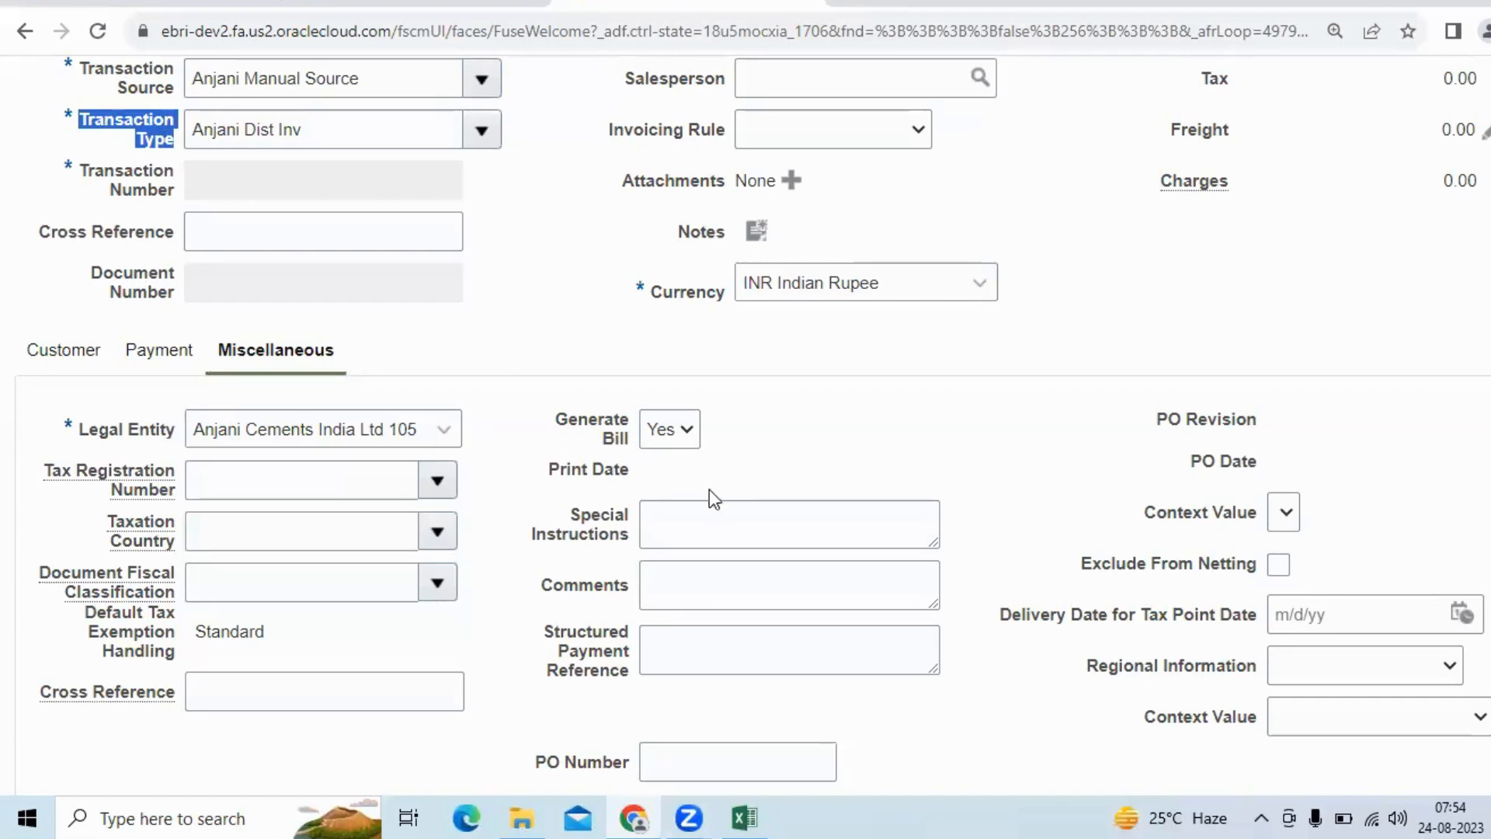
pyautogui.scroll(-2, 695, 512)
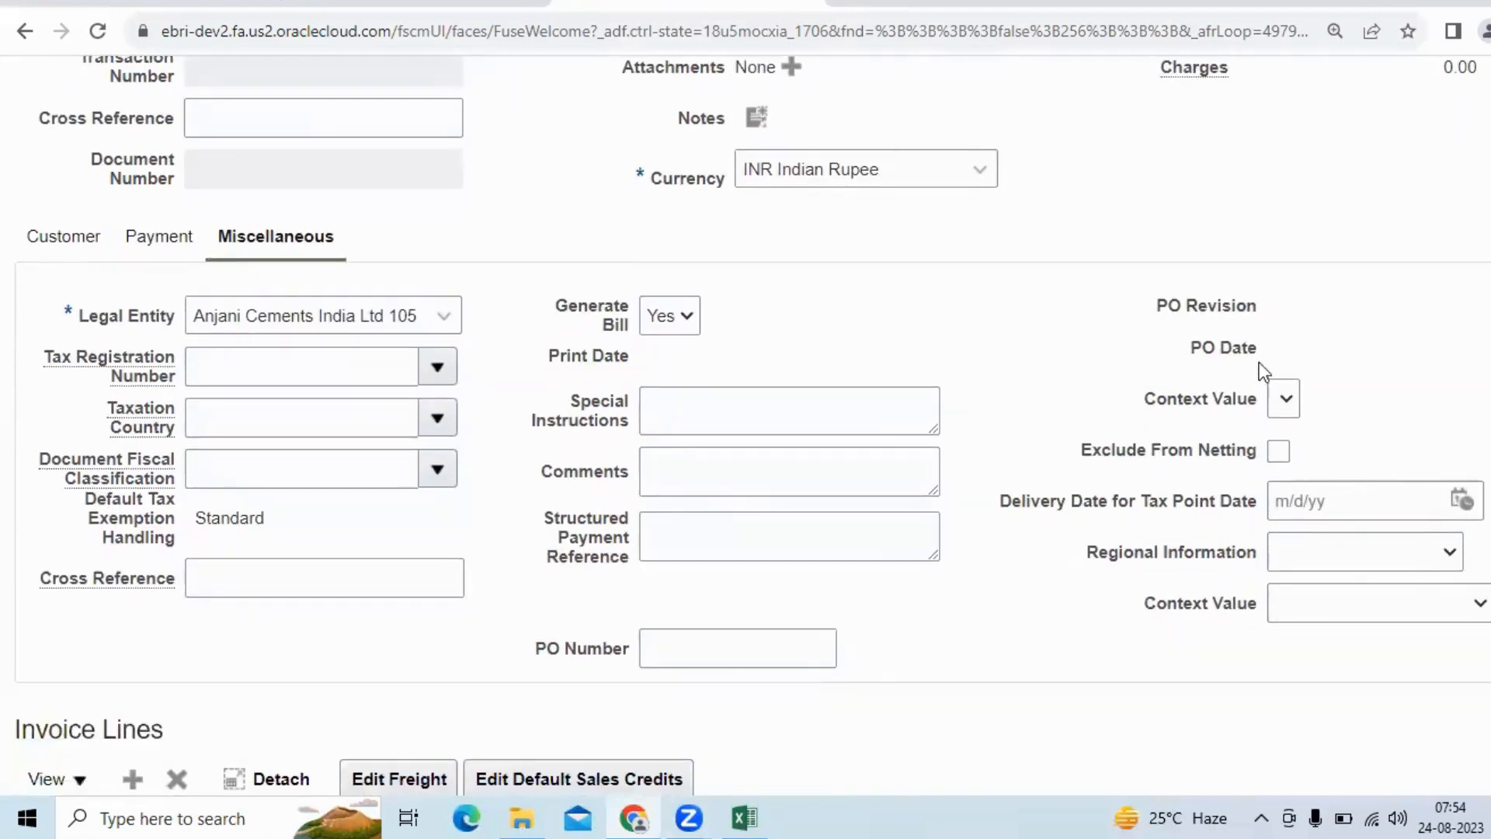
pyautogui.click(721, 652)
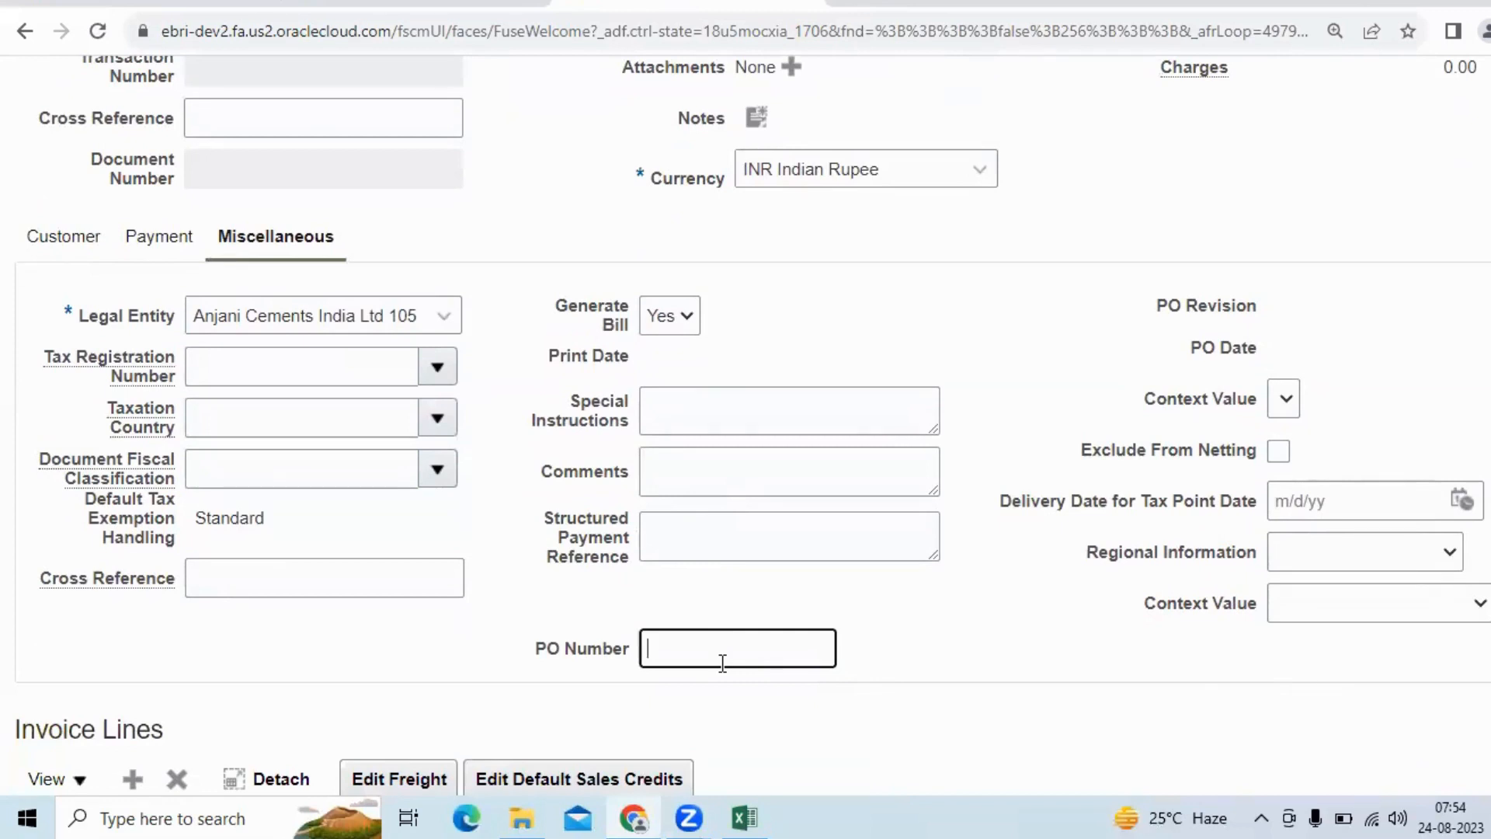
# - Enter the purchase order number in the invoice's miscellaneous details and collapse the additional general information
pyautogui.write('89')
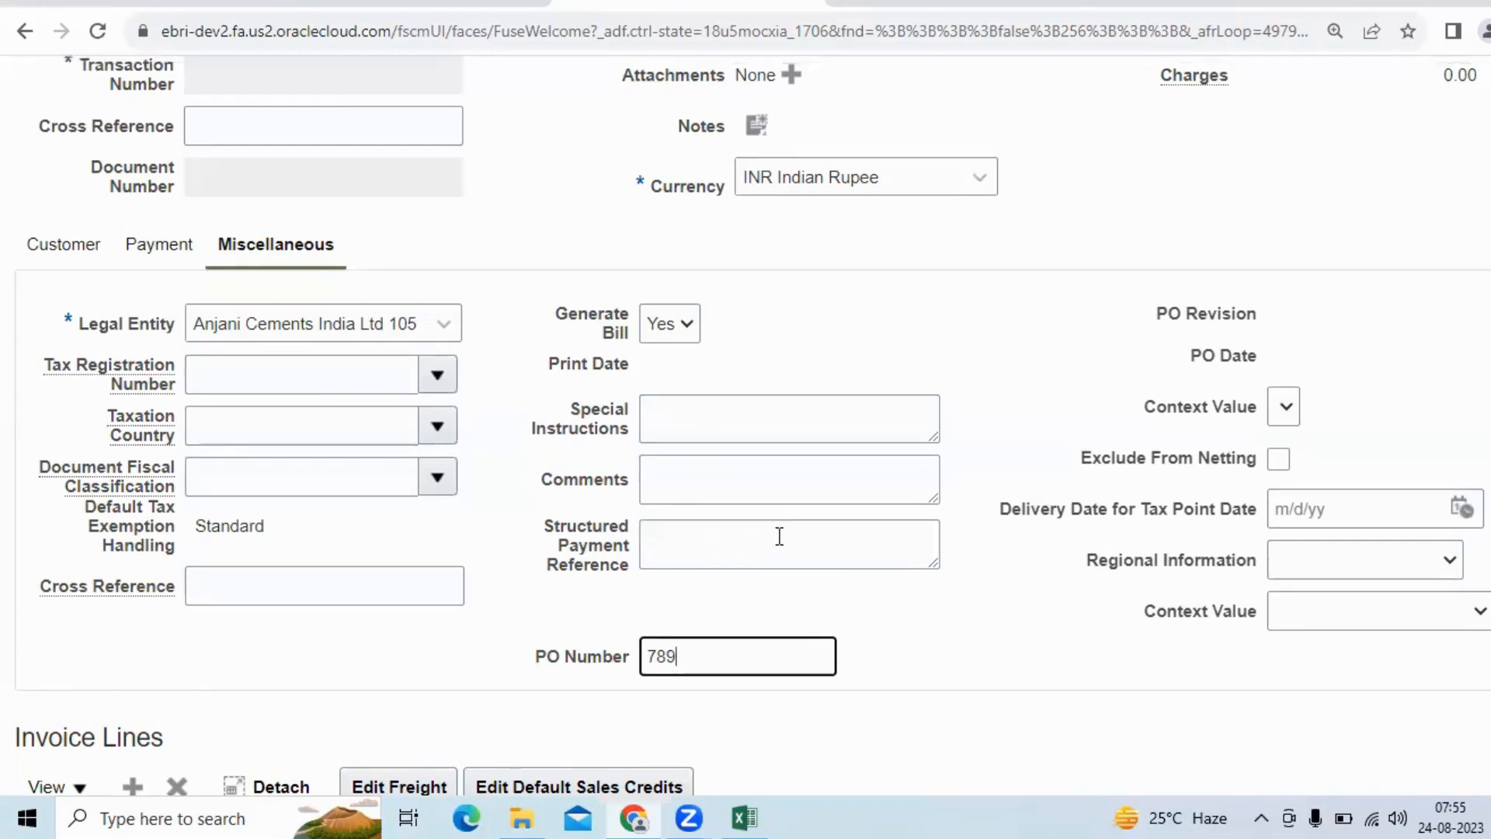
pyautogui.scroll(5, 779, 532)
pyautogui.click(324, 265)
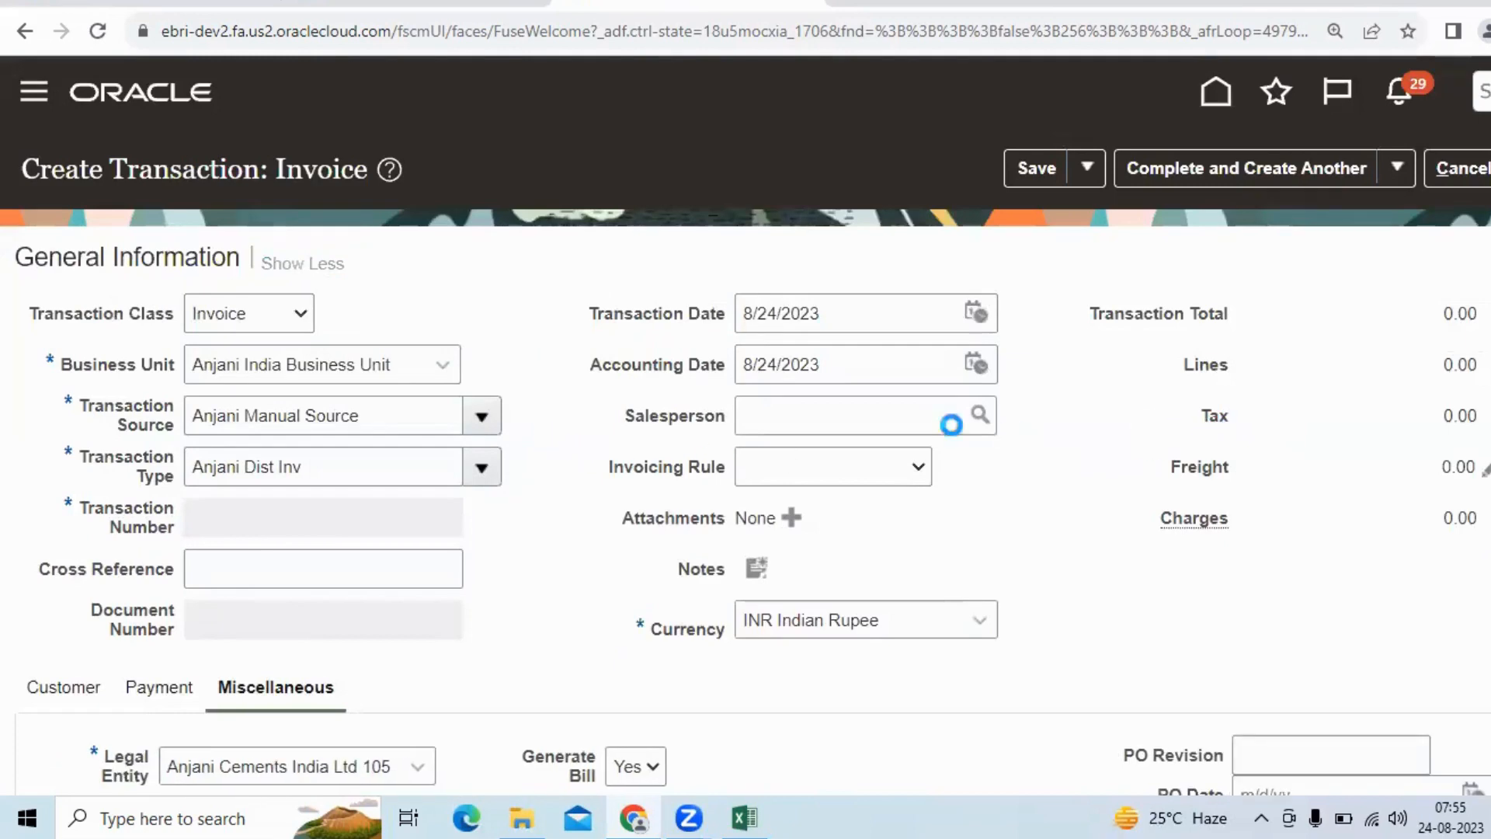
# - Look at the item search for invoice line 1 and close it without selecting an item
pyautogui.scroll(-2, 160, 382)
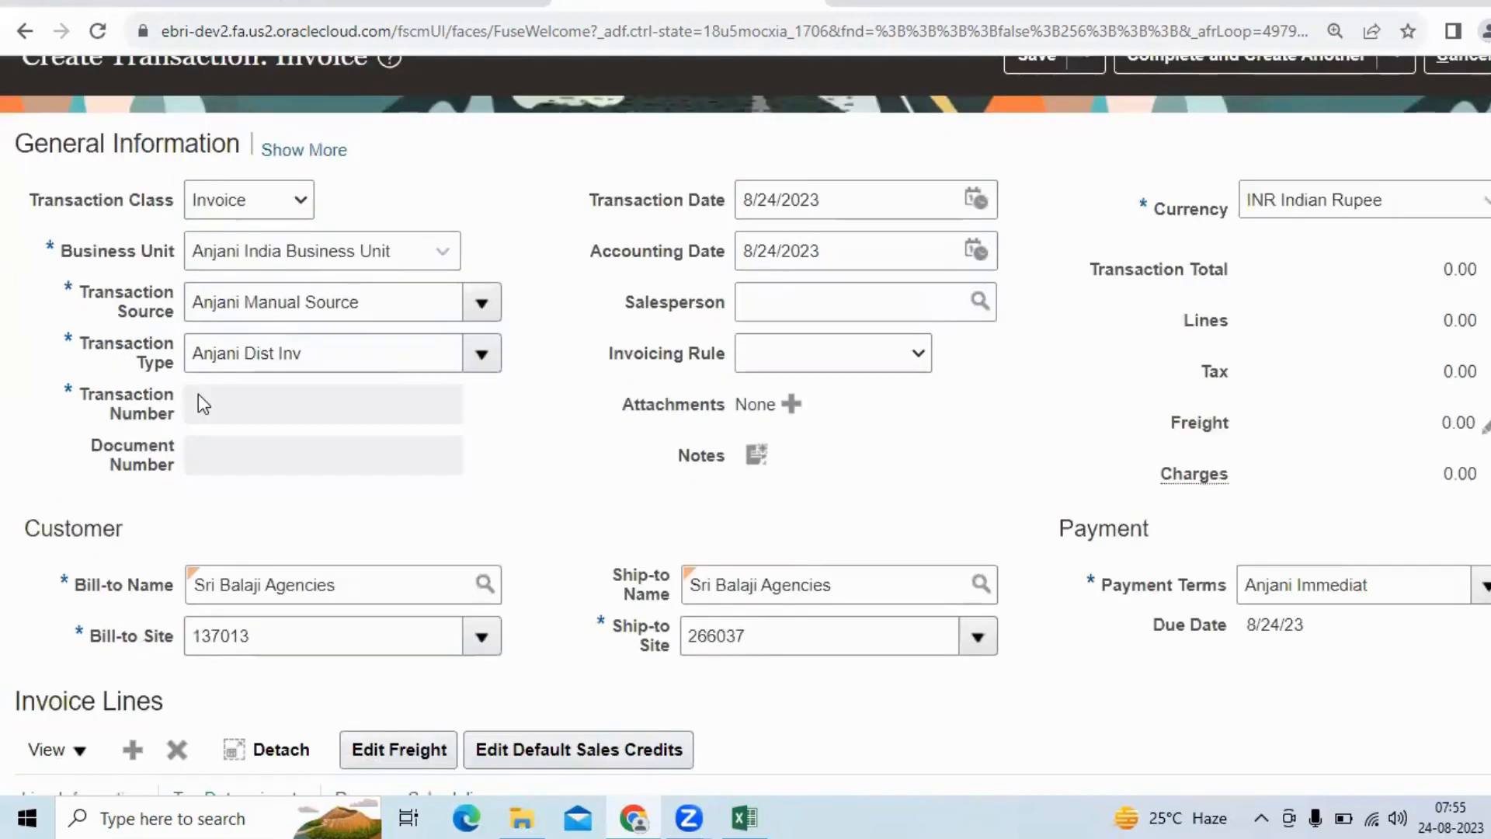
pyautogui.scroll(-3, 198, 393)
pyautogui.scroll(-3, 209, 394)
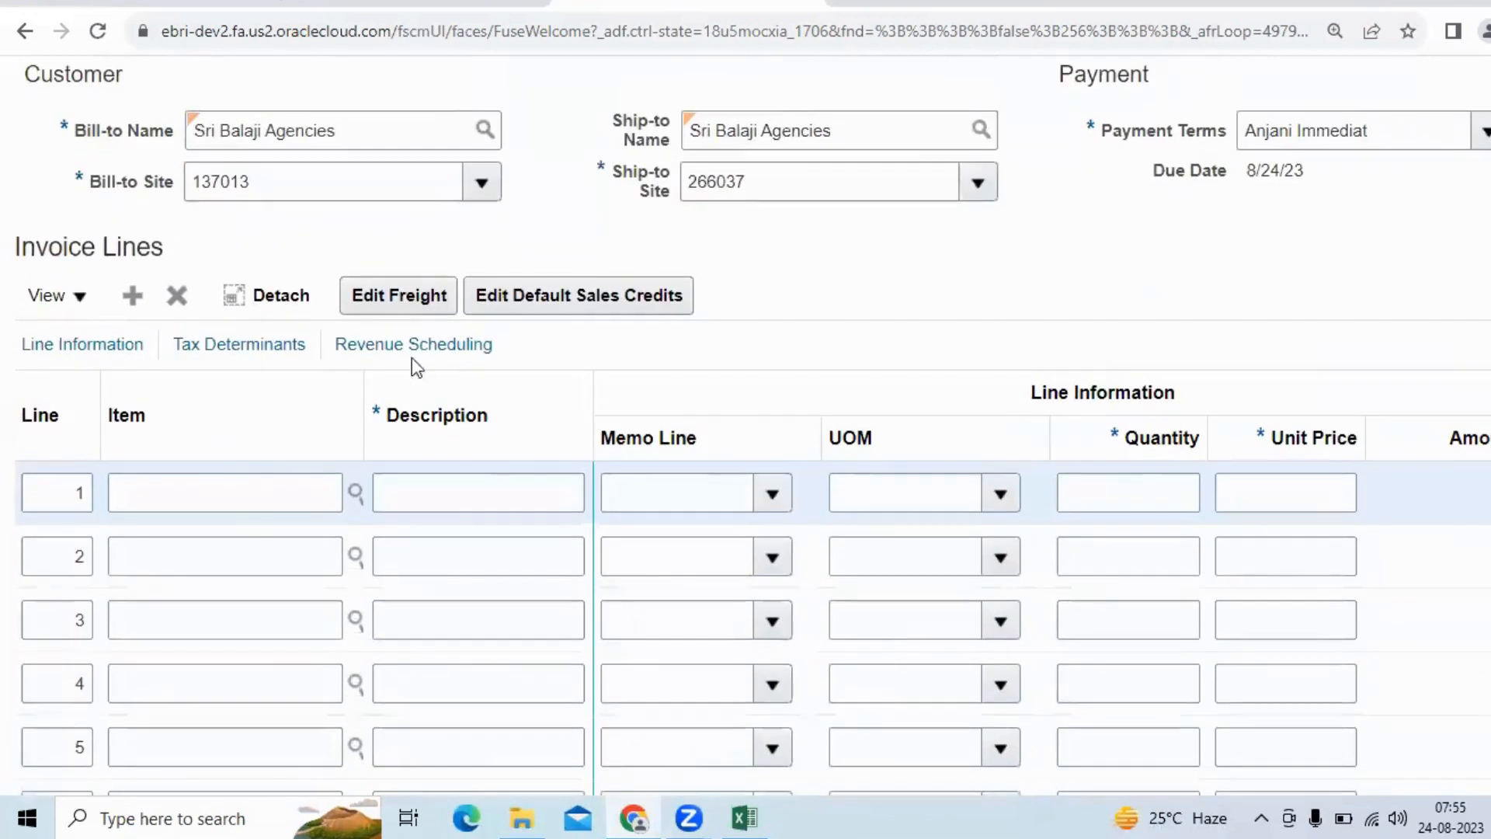
pyautogui.click(195, 492)
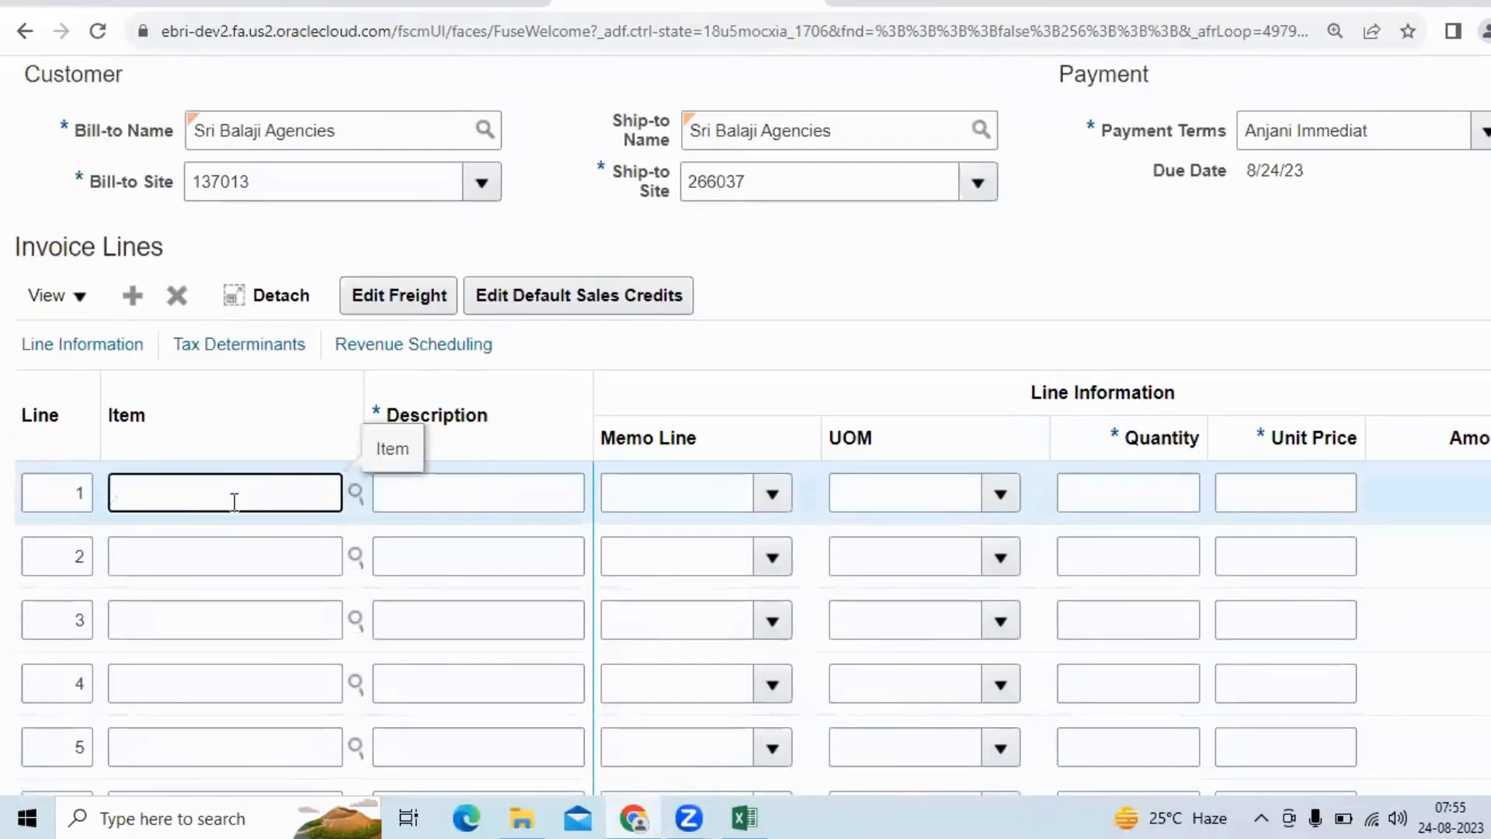
pyautogui.click(356, 494)
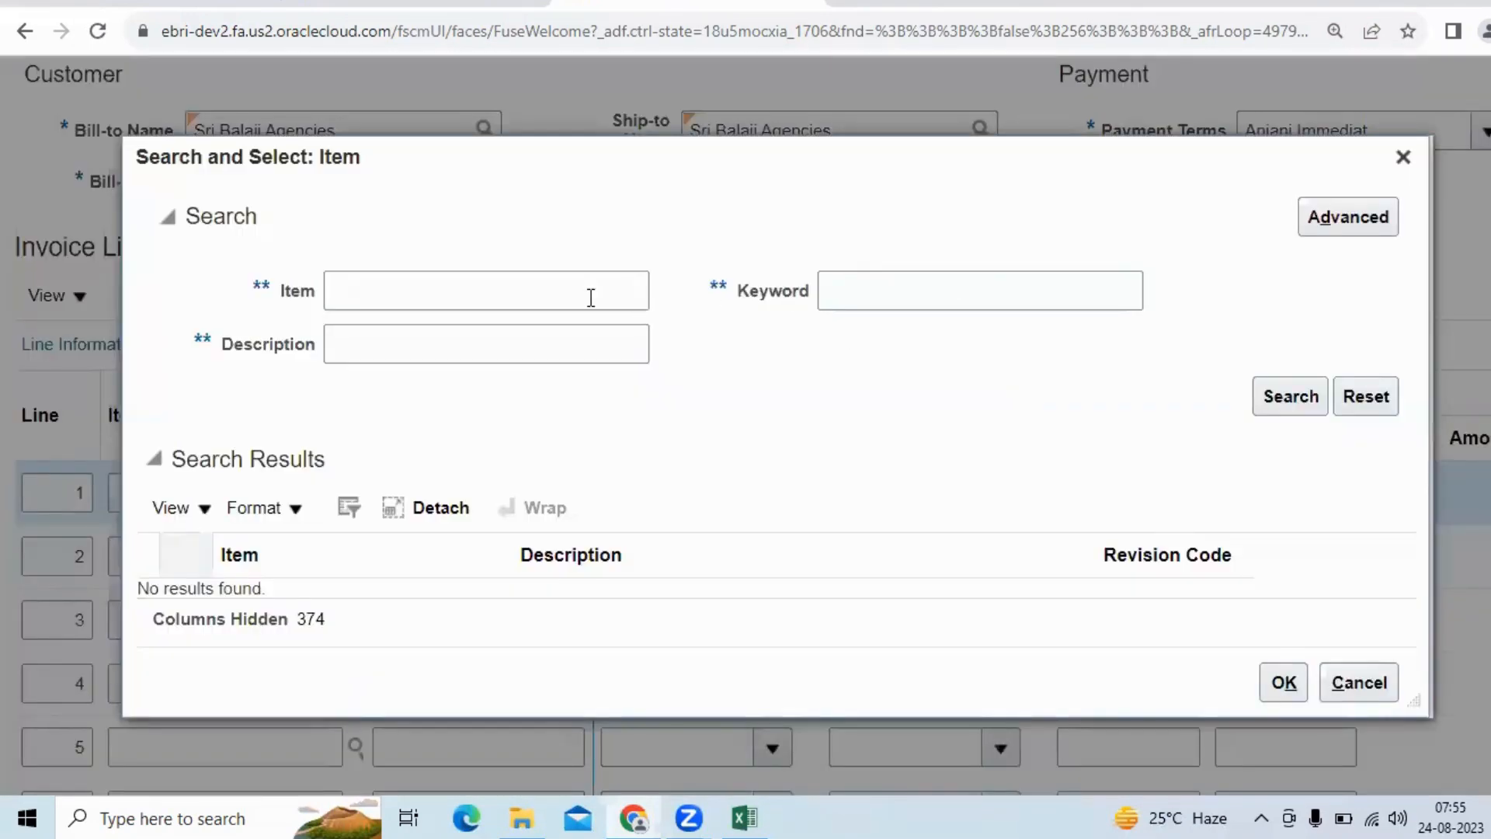
pyautogui.click(547, 292)
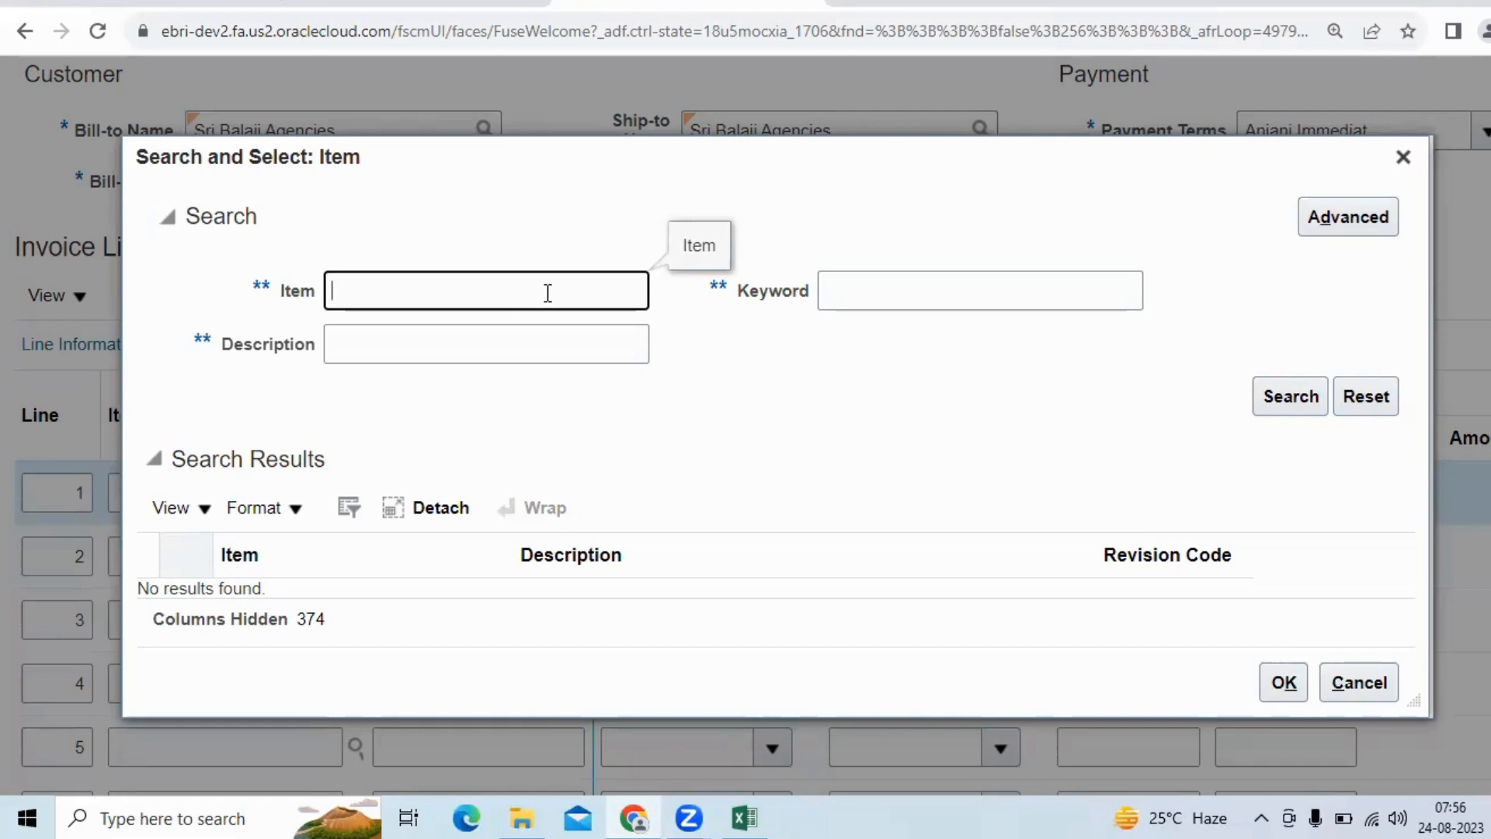
pyautogui.click(1402, 157)
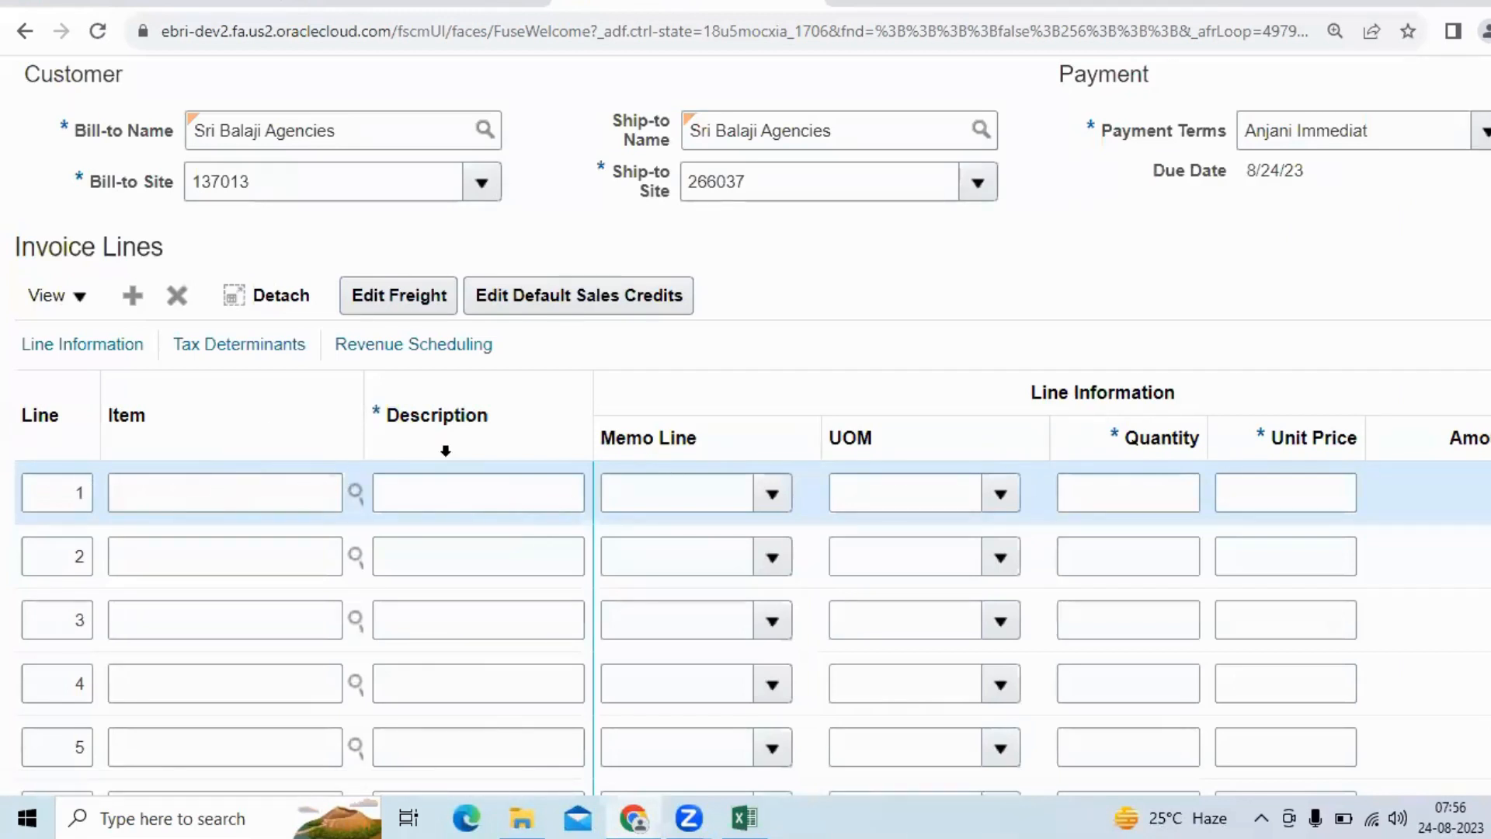
# - Describe invoice line 1 as Cement Bags and set its unit of measure to EA, leaving the memo line empty
pyautogui.click(466, 500)
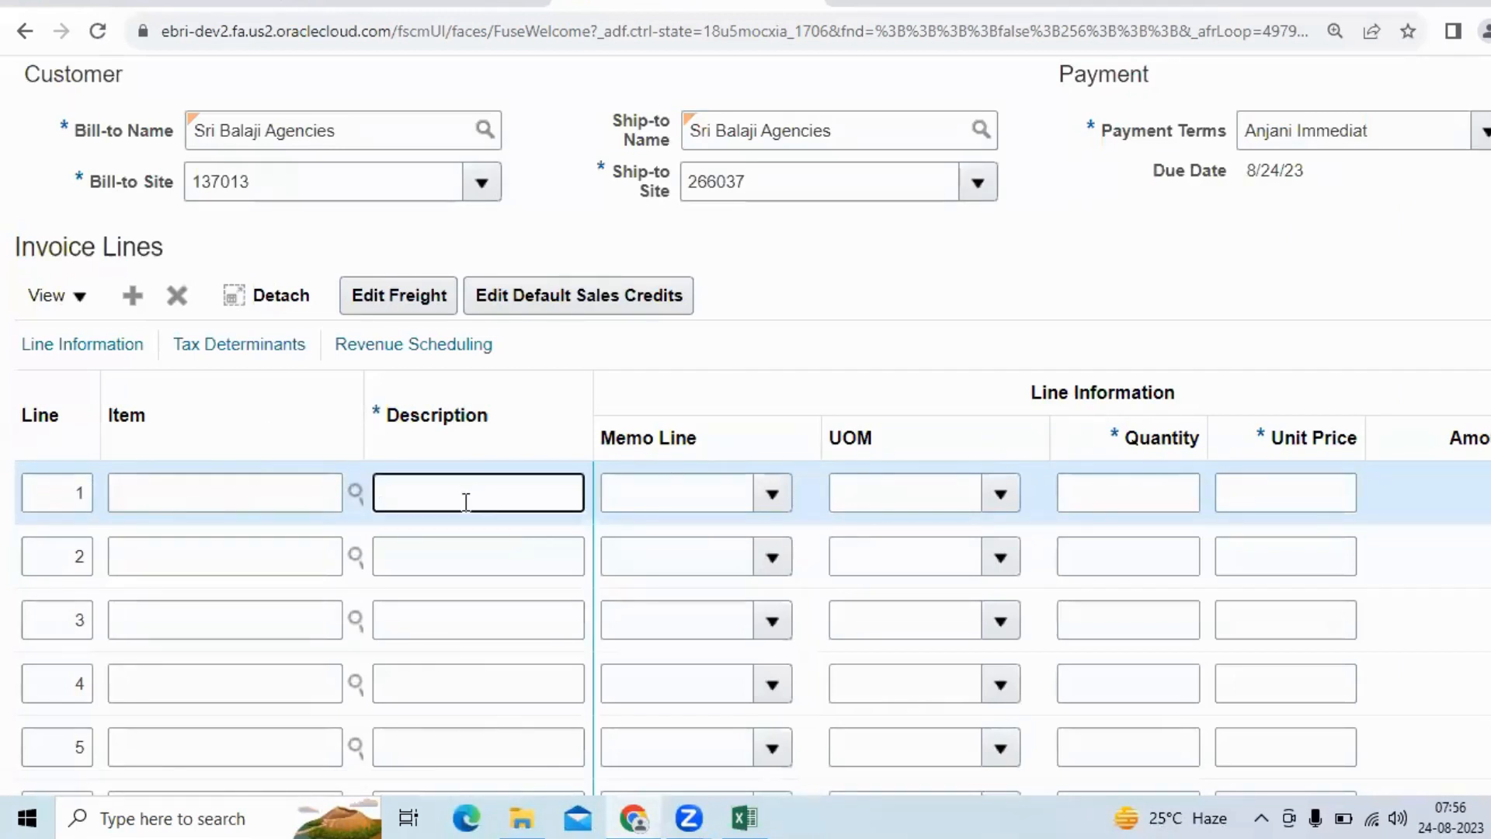
pyautogui.write('Cement Bags')
pyautogui.press('Tab')
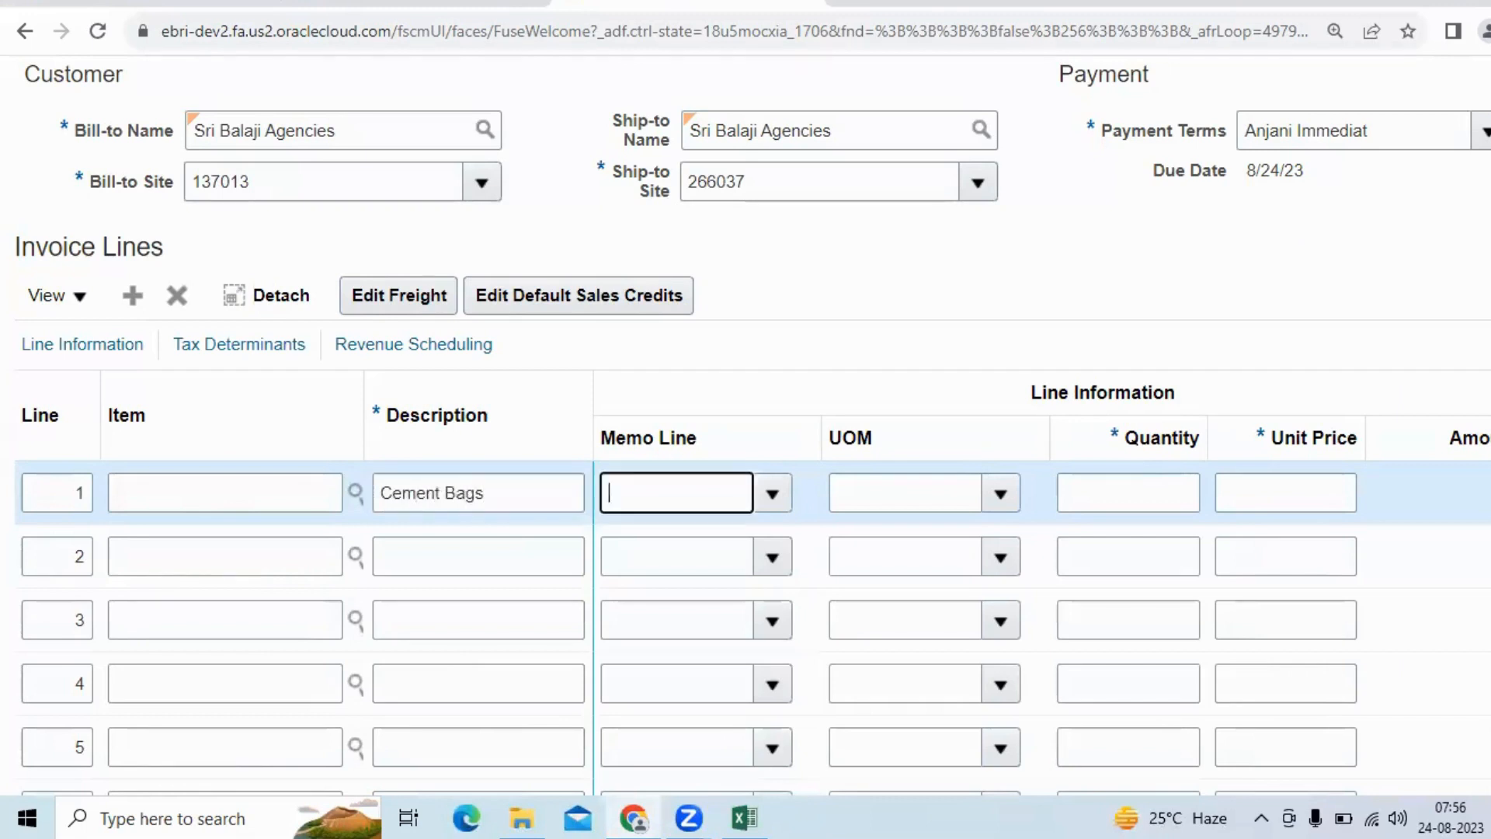
pyautogui.press('Tab')
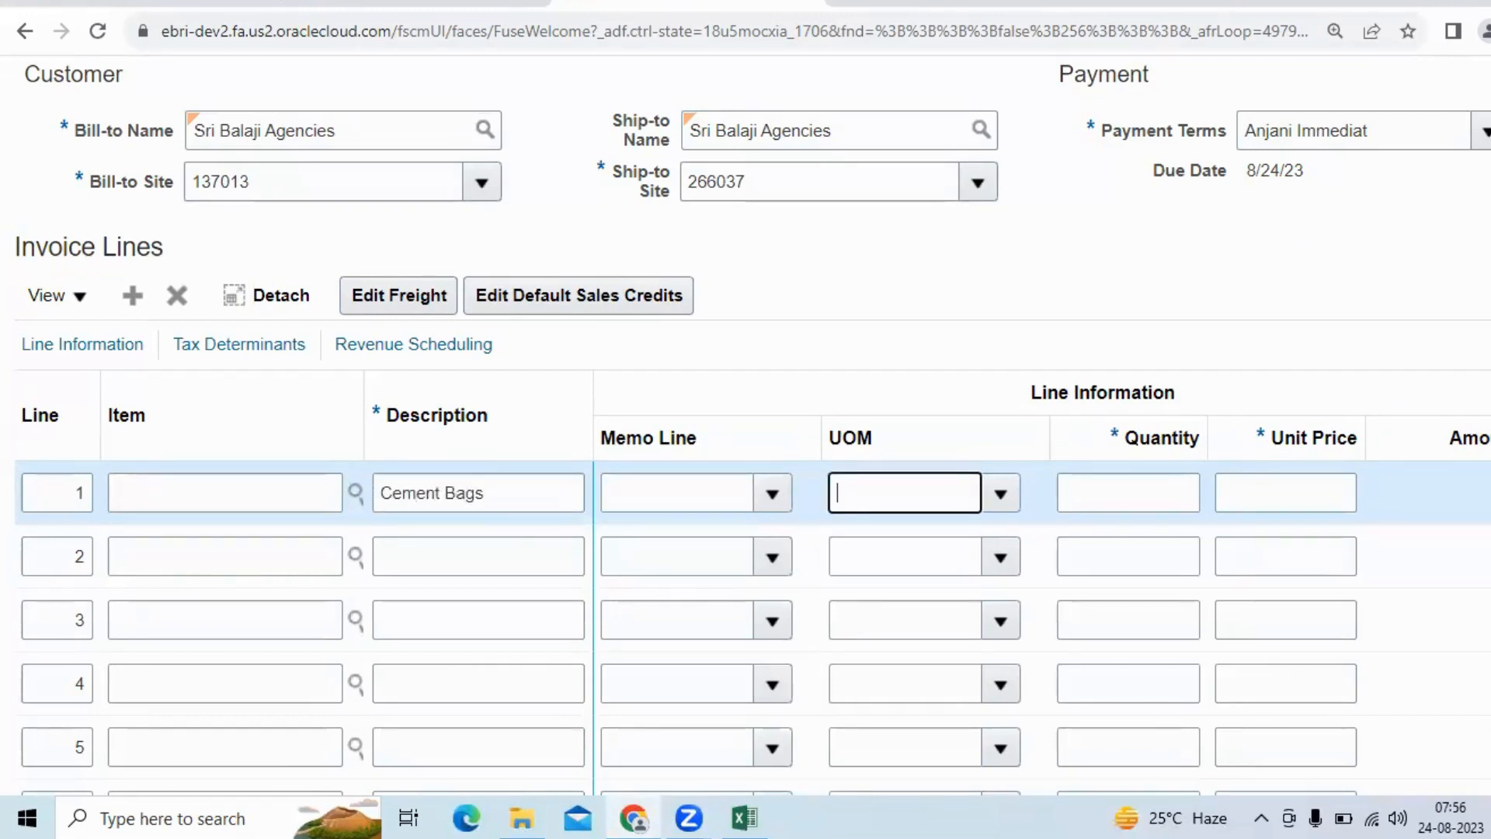
pyautogui.click(999, 495)
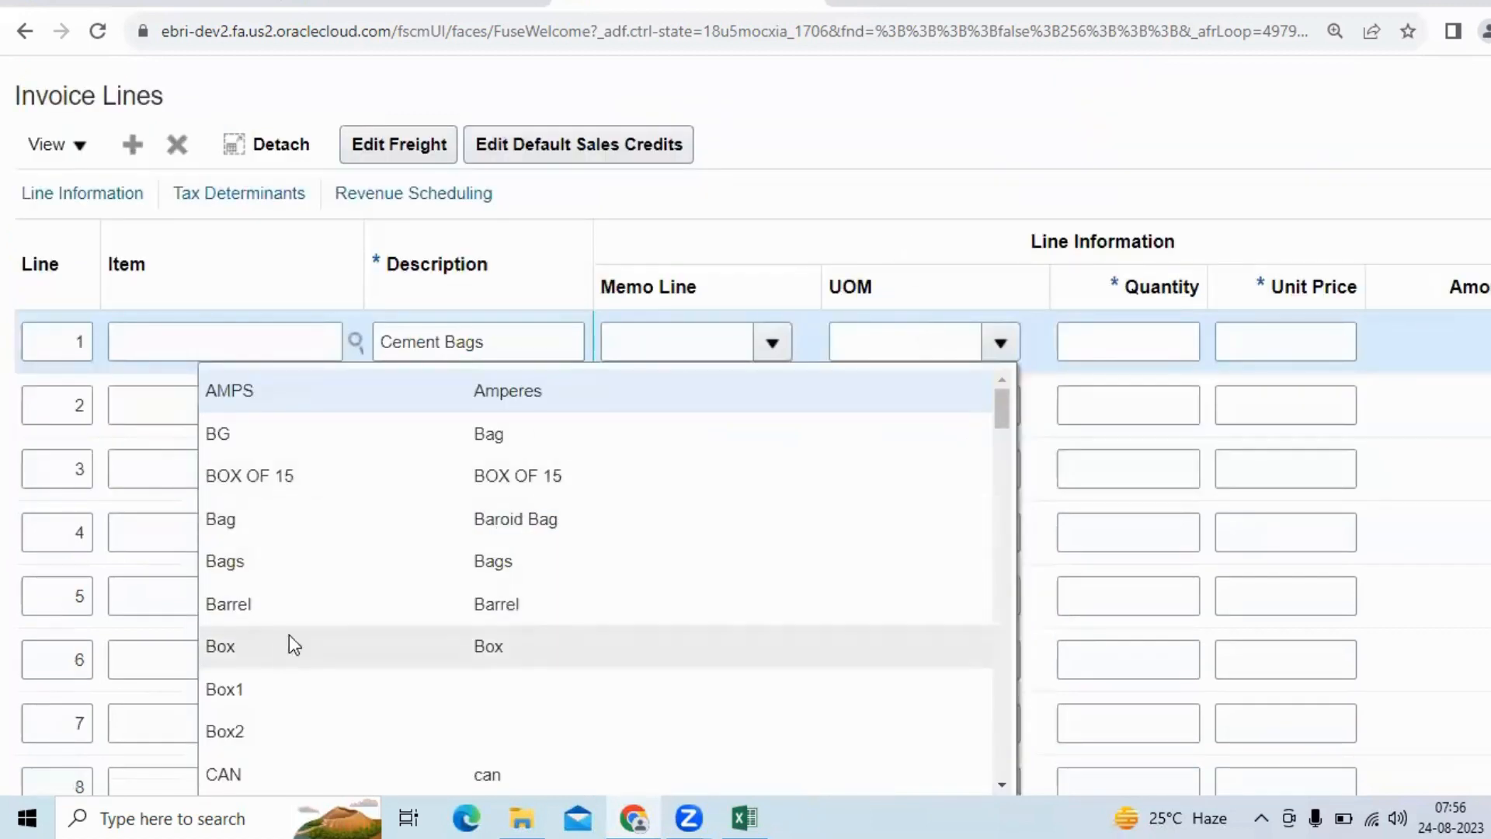
pyautogui.scroll(-2, 356, 528)
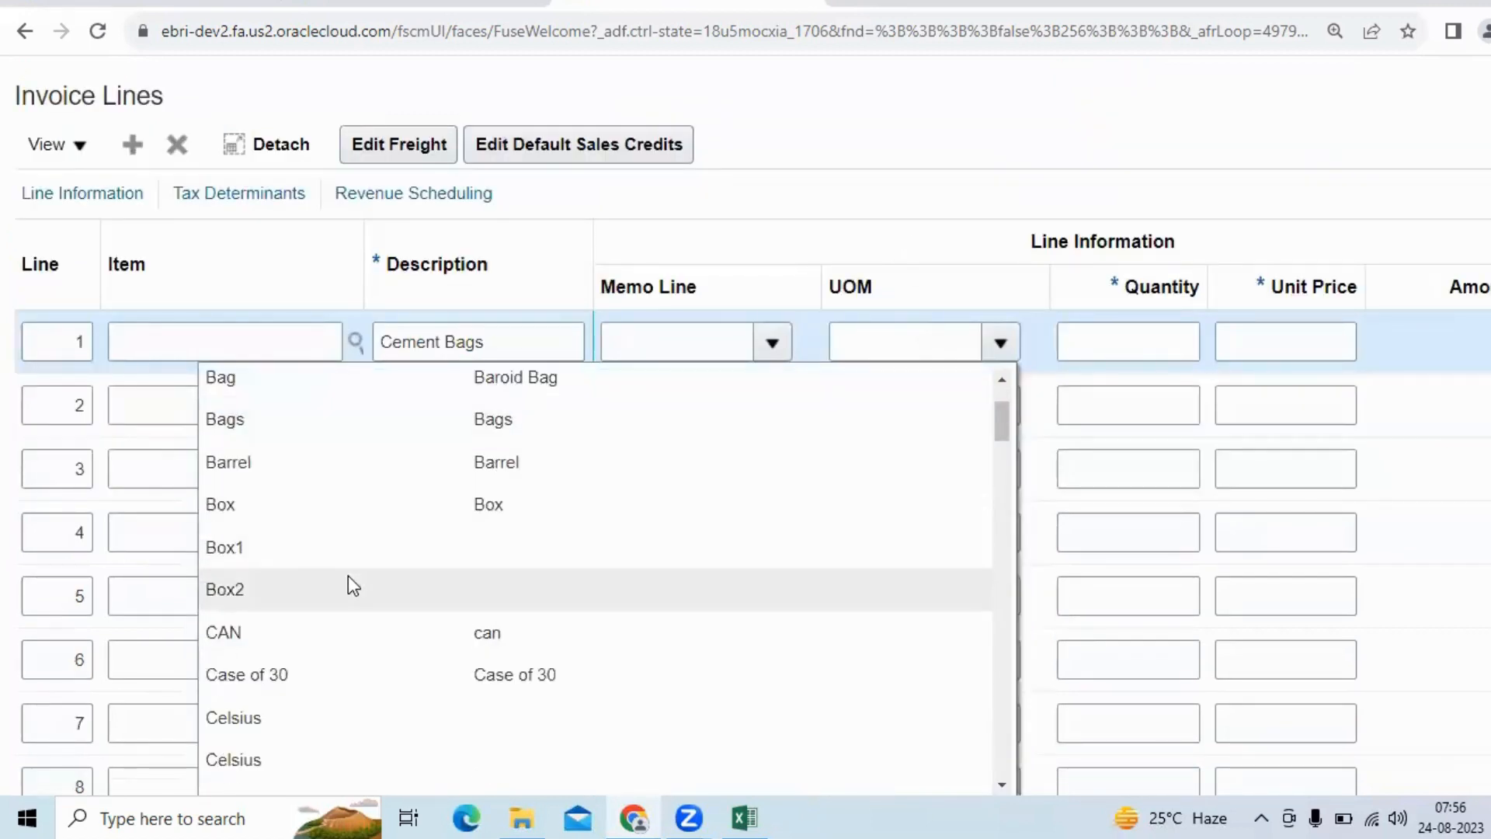
pyautogui.scroll(-4, 348, 575)
pyautogui.scroll(-2, 346, 598)
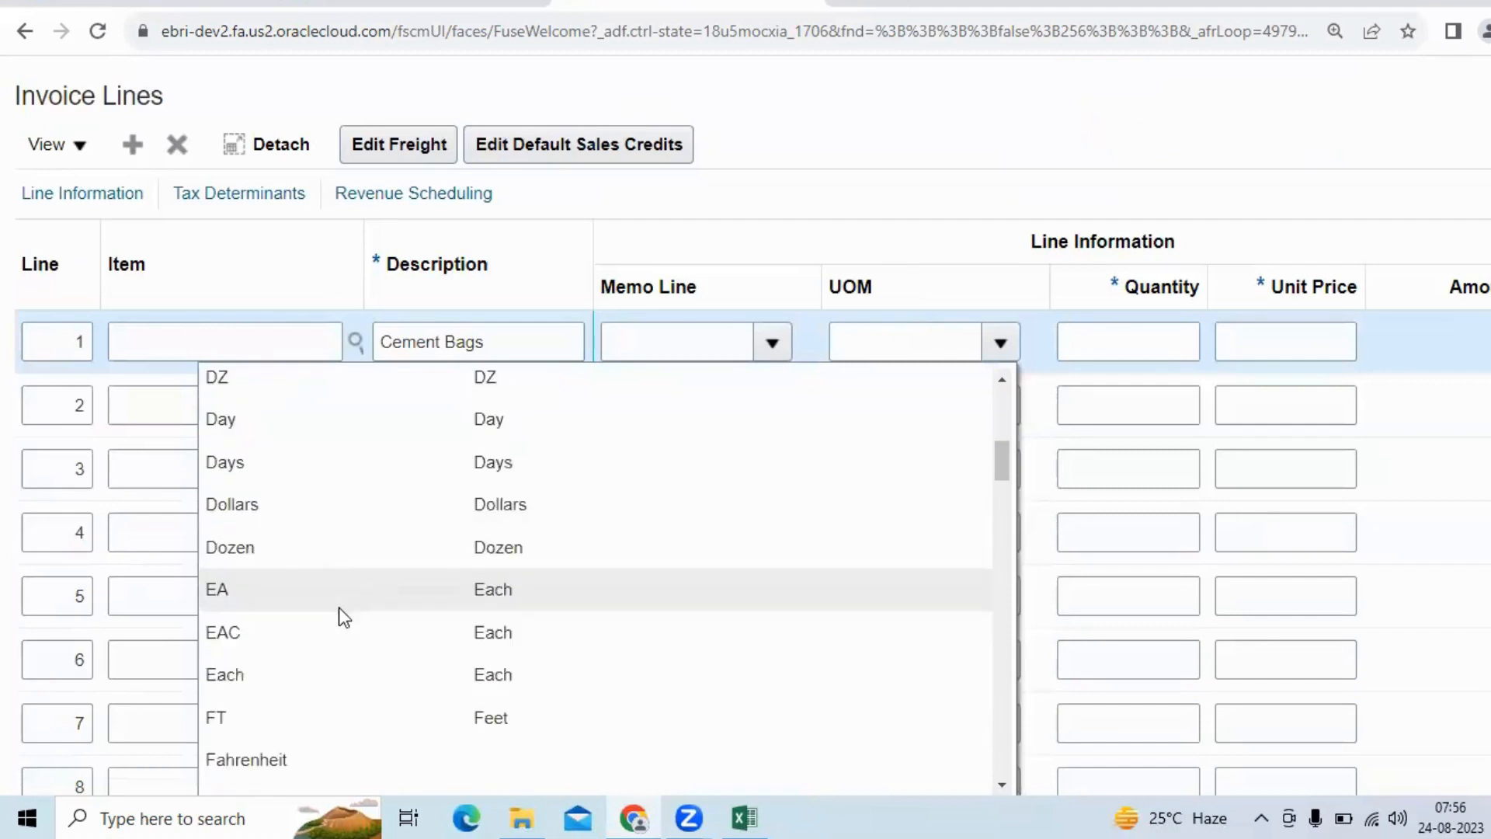
pyautogui.click(413, 590)
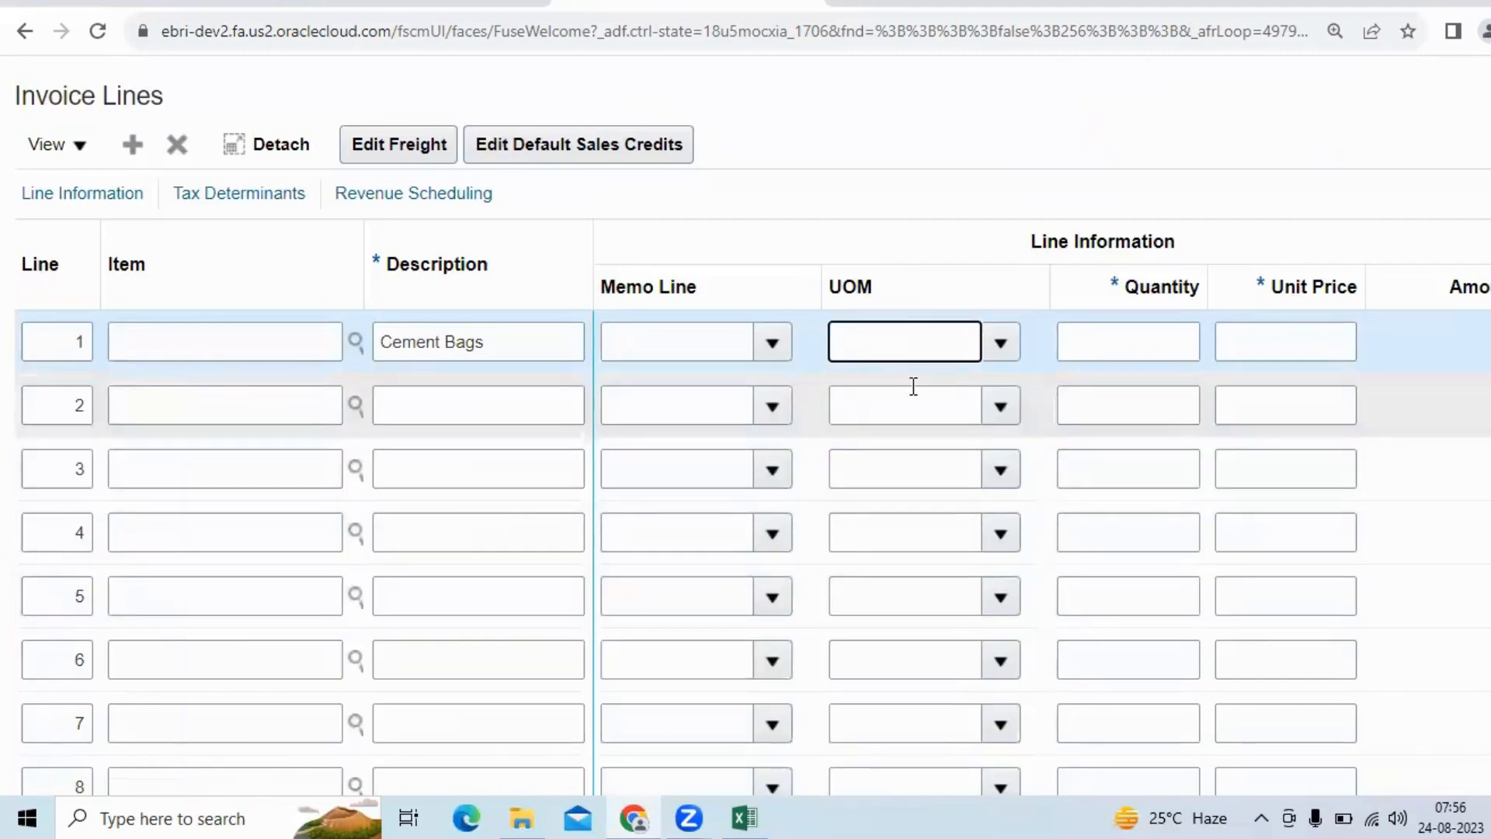
# - Set line 1's quantity to 1000 and unit price to 350, and check the invoice's transaction total
pyautogui.click(1113, 347)
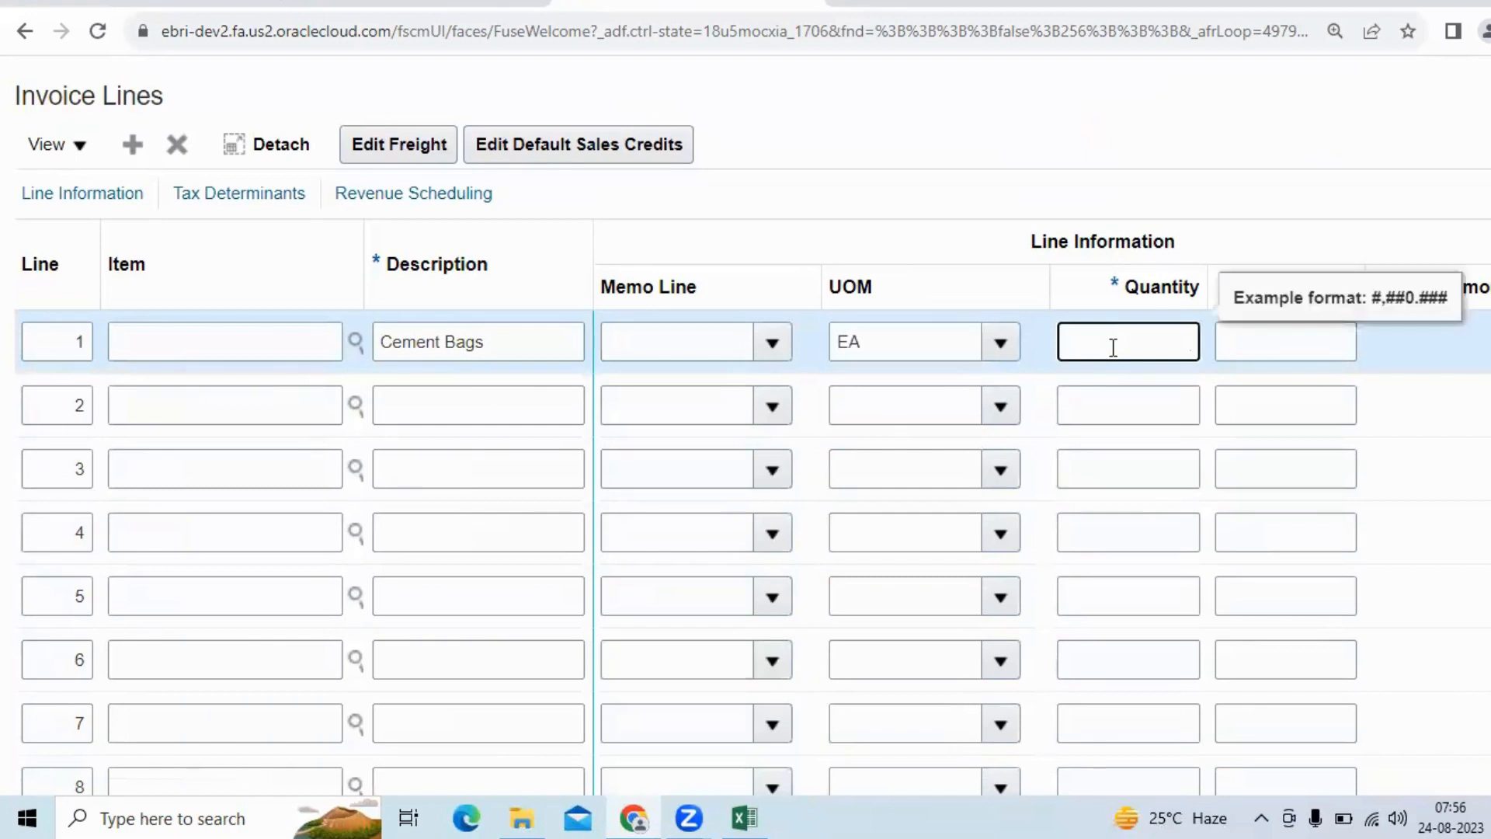
pyautogui.write('1000')
pyautogui.press('Tab')
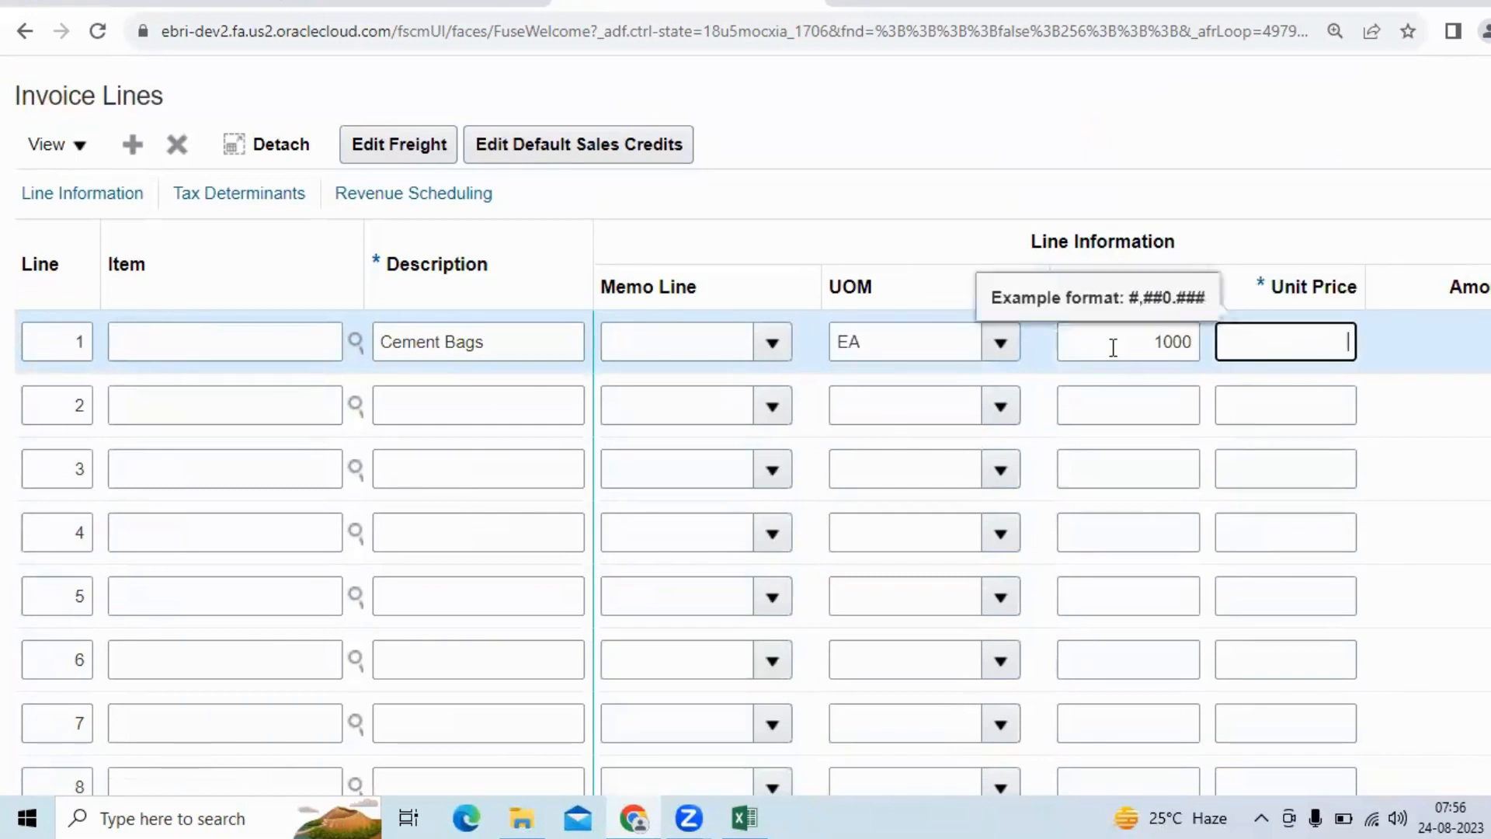
pyautogui.write('350')
pyautogui.press('Tab')
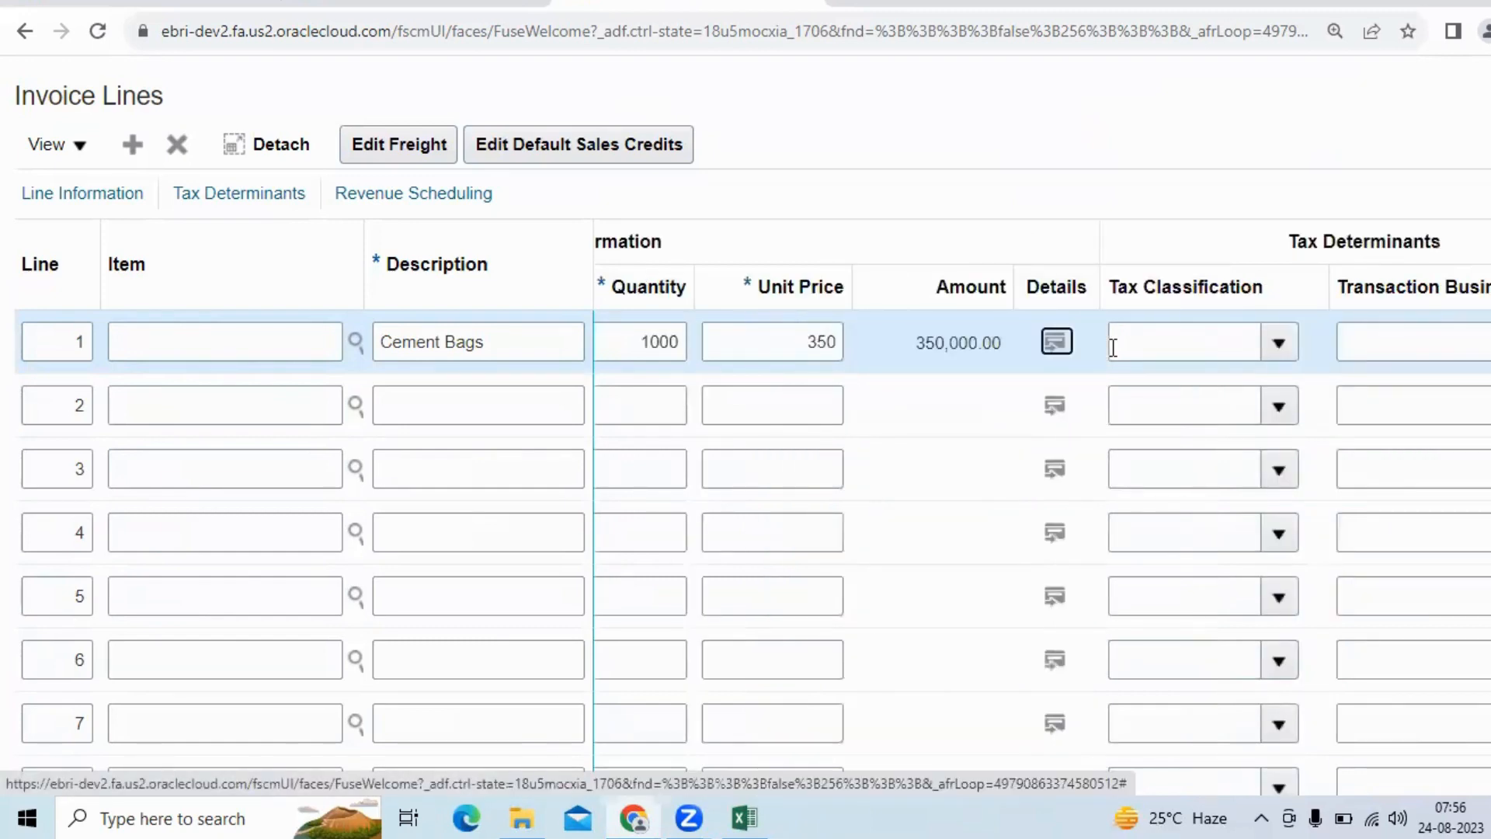
pyautogui.scroll(1, 1053, 296)
pyautogui.scroll(10, 1058, 334)
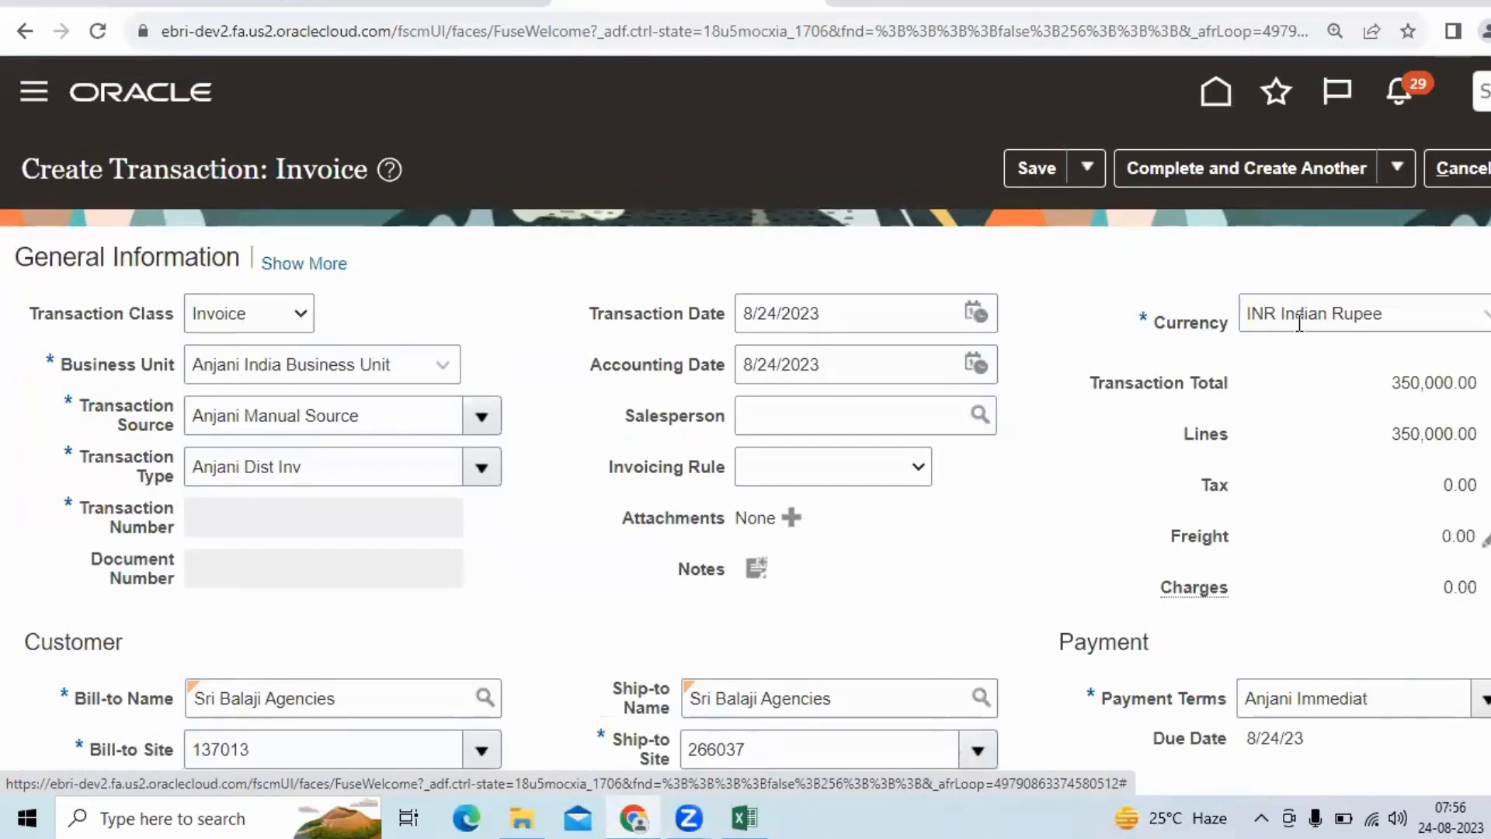
pyautogui.scroll(-10, 774, 449)
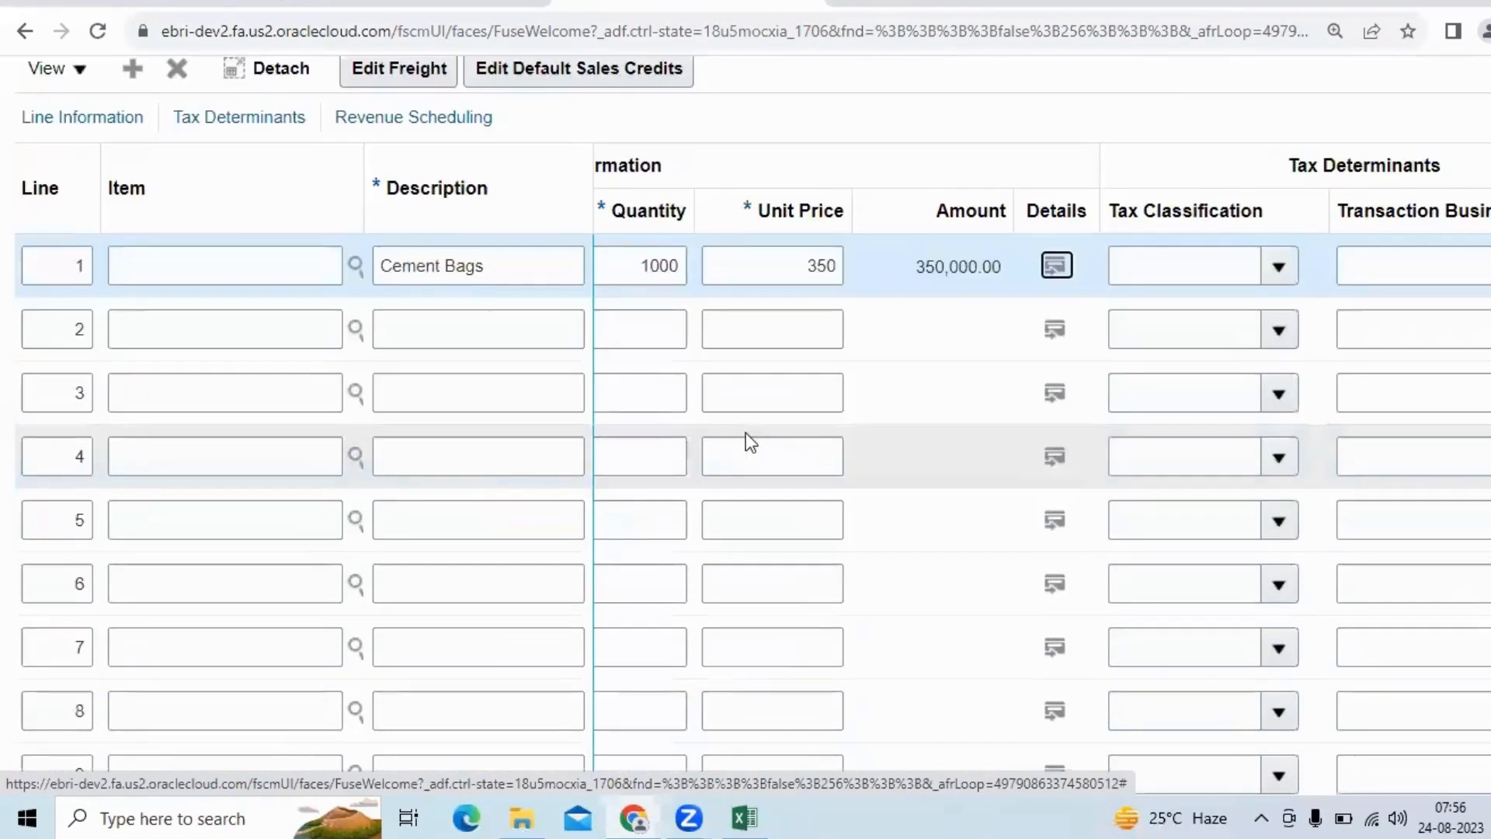
# - Examine which columns can be displayed for the invoice lines, including the sales order, line information and revenue scheduling groups
pyautogui.scroll(3, 748, 435)
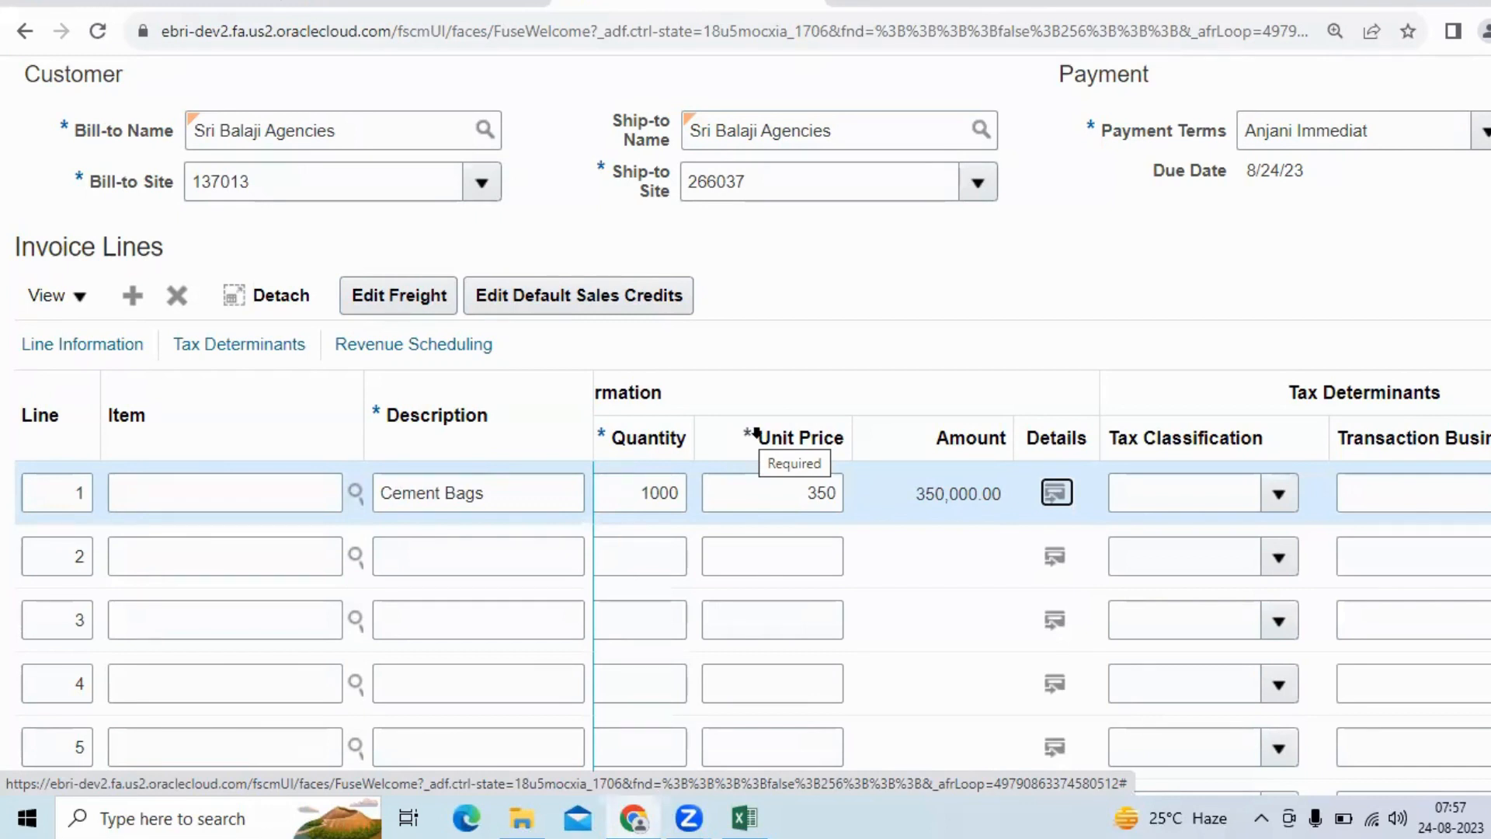
pyautogui.click(68, 285)
pyautogui.moveTo(157, 399)
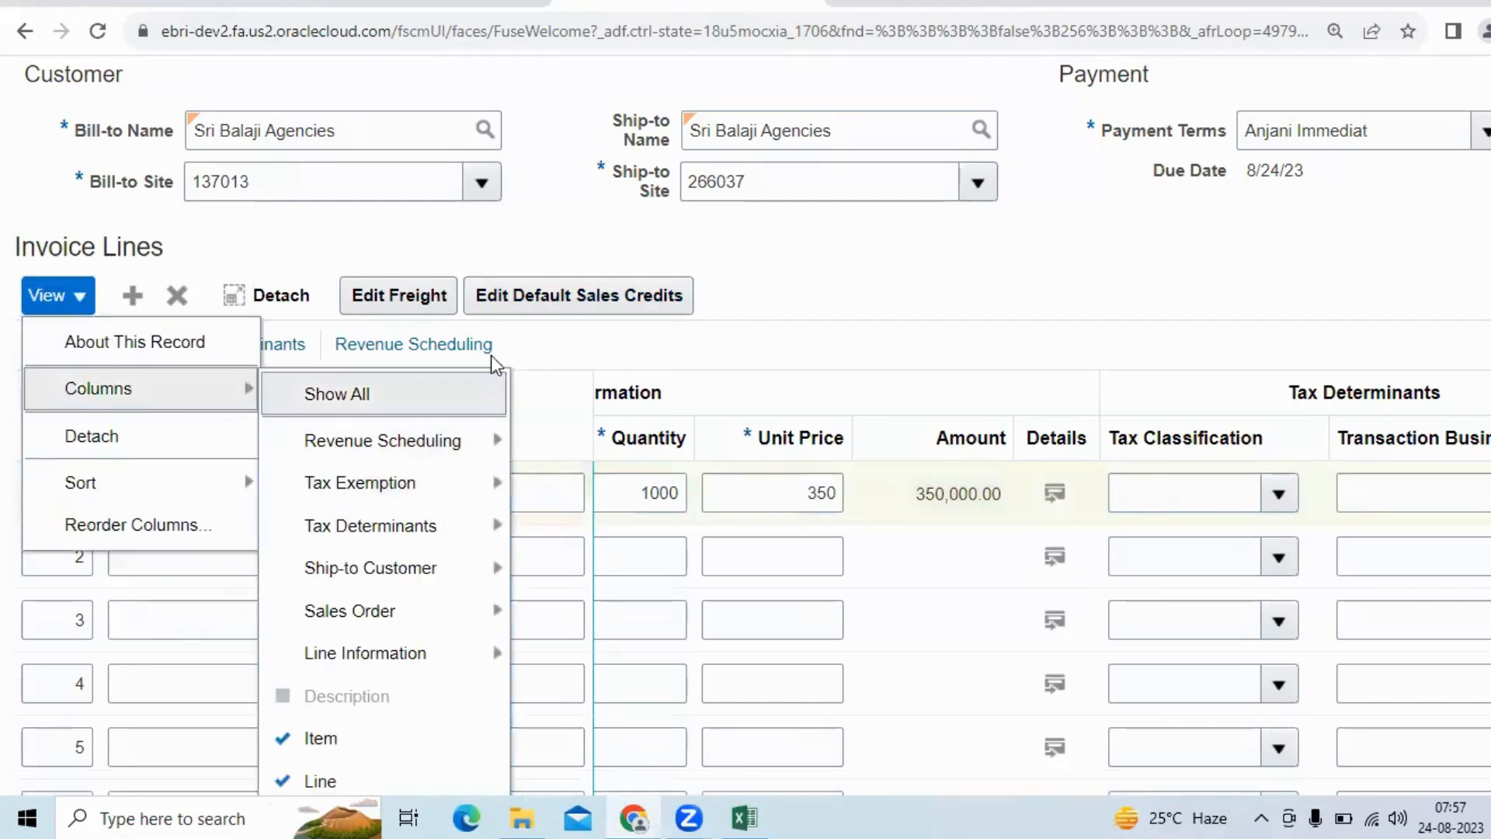
pyautogui.moveTo(445, 615)
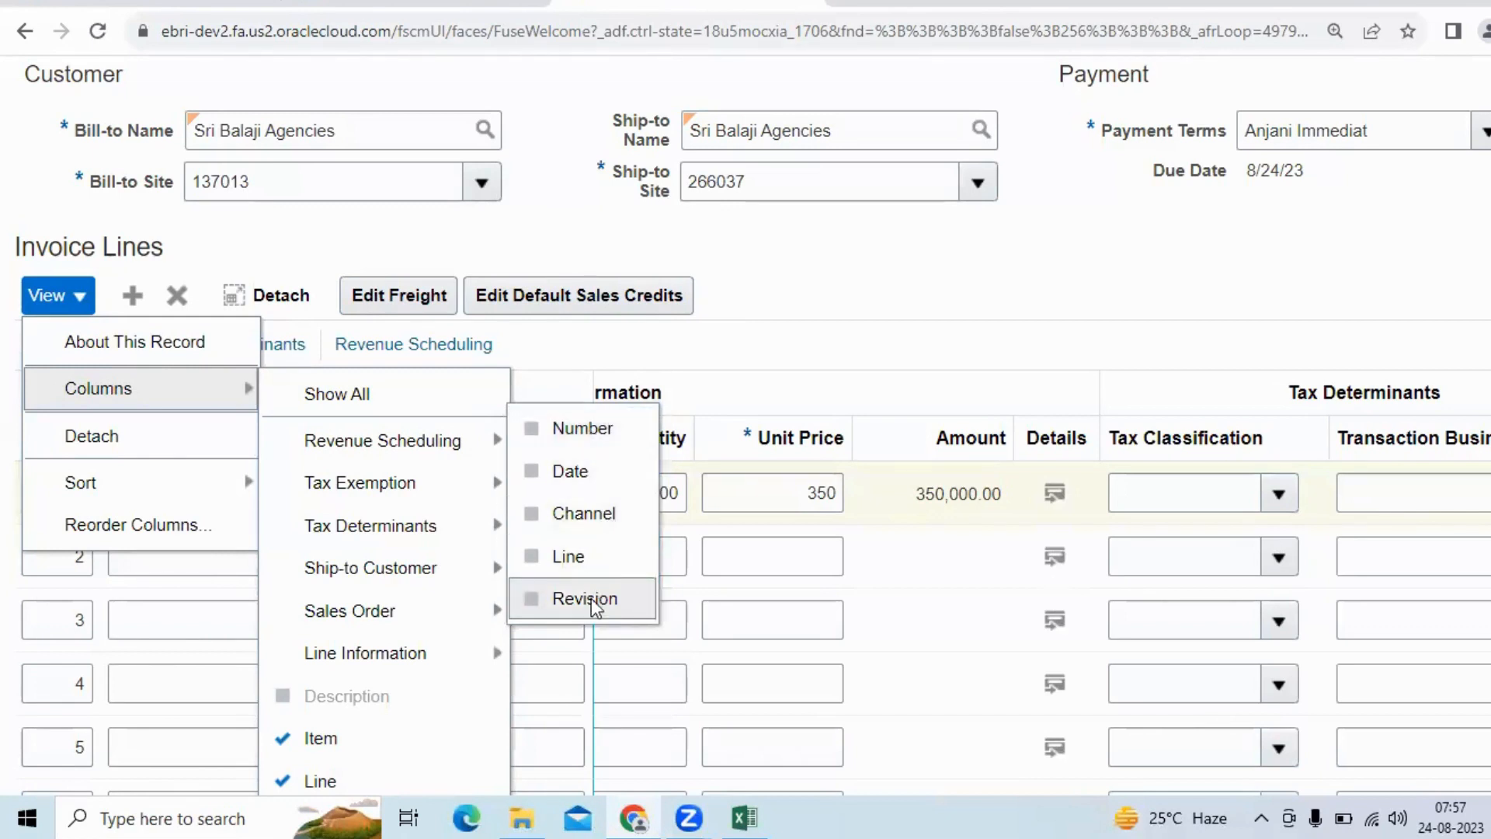
pyautogui.moveTo(475, 660)
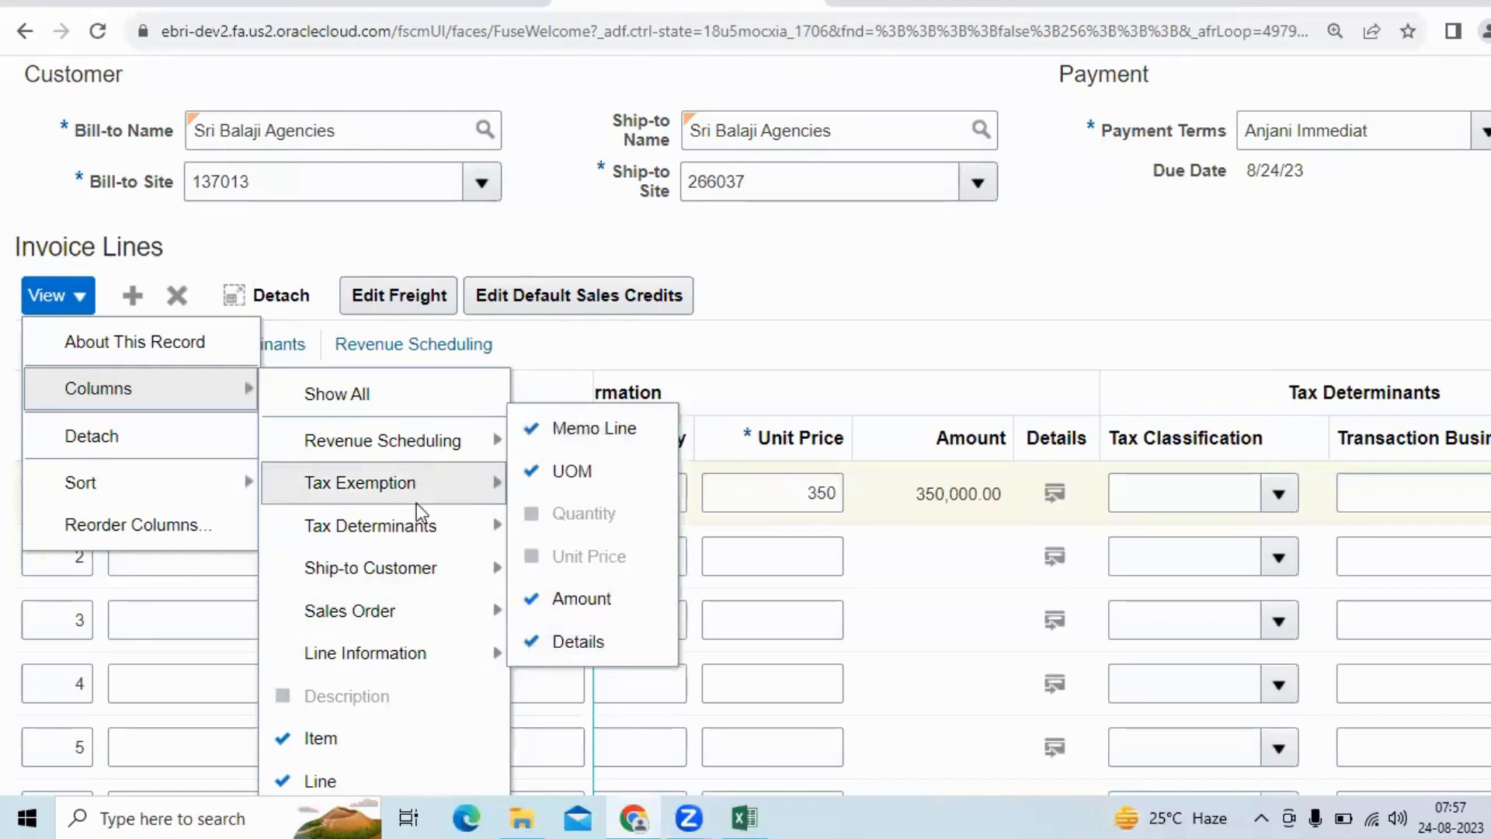
pyautogui.moveTo(459, 443)
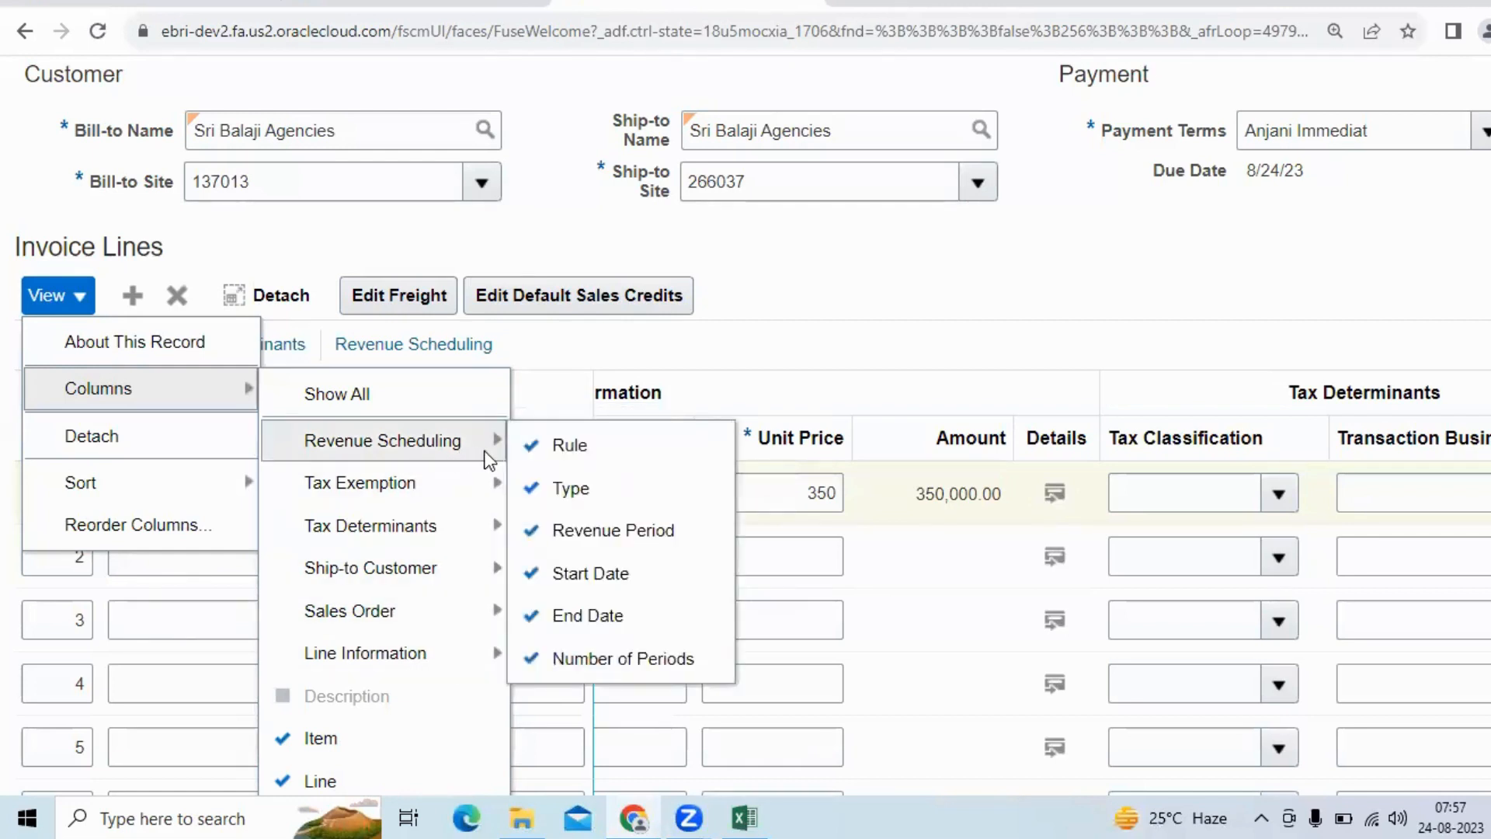
pyautogui.moveTo(392, 611)
pyautogui.scroll(-3, 391, 611)
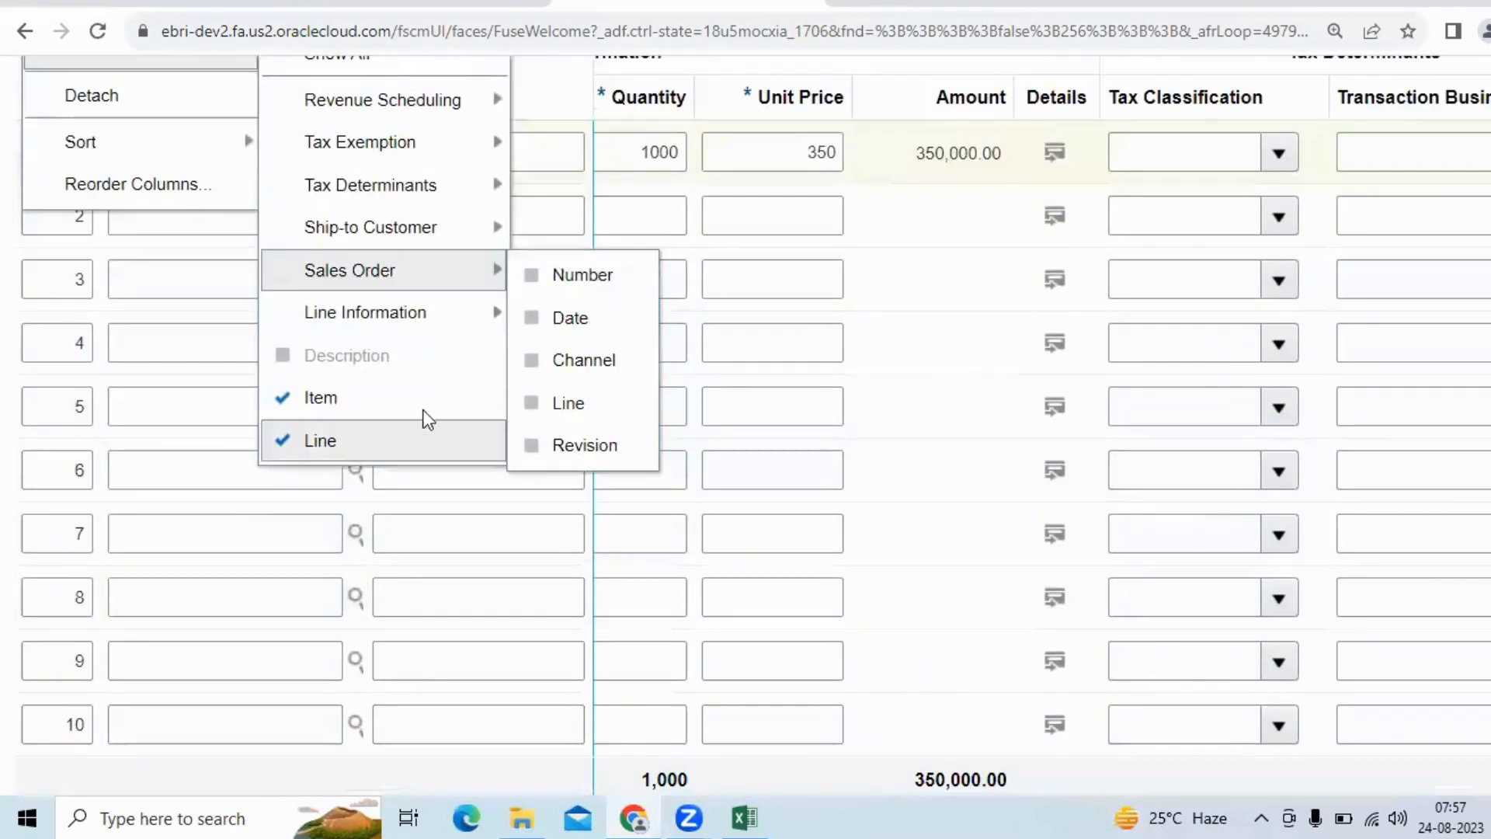
pyautogui.scroll(10, 961, 489)
pyautogui.click(1084, 332)
pyautogui.scroll(-5, 1080, 342)
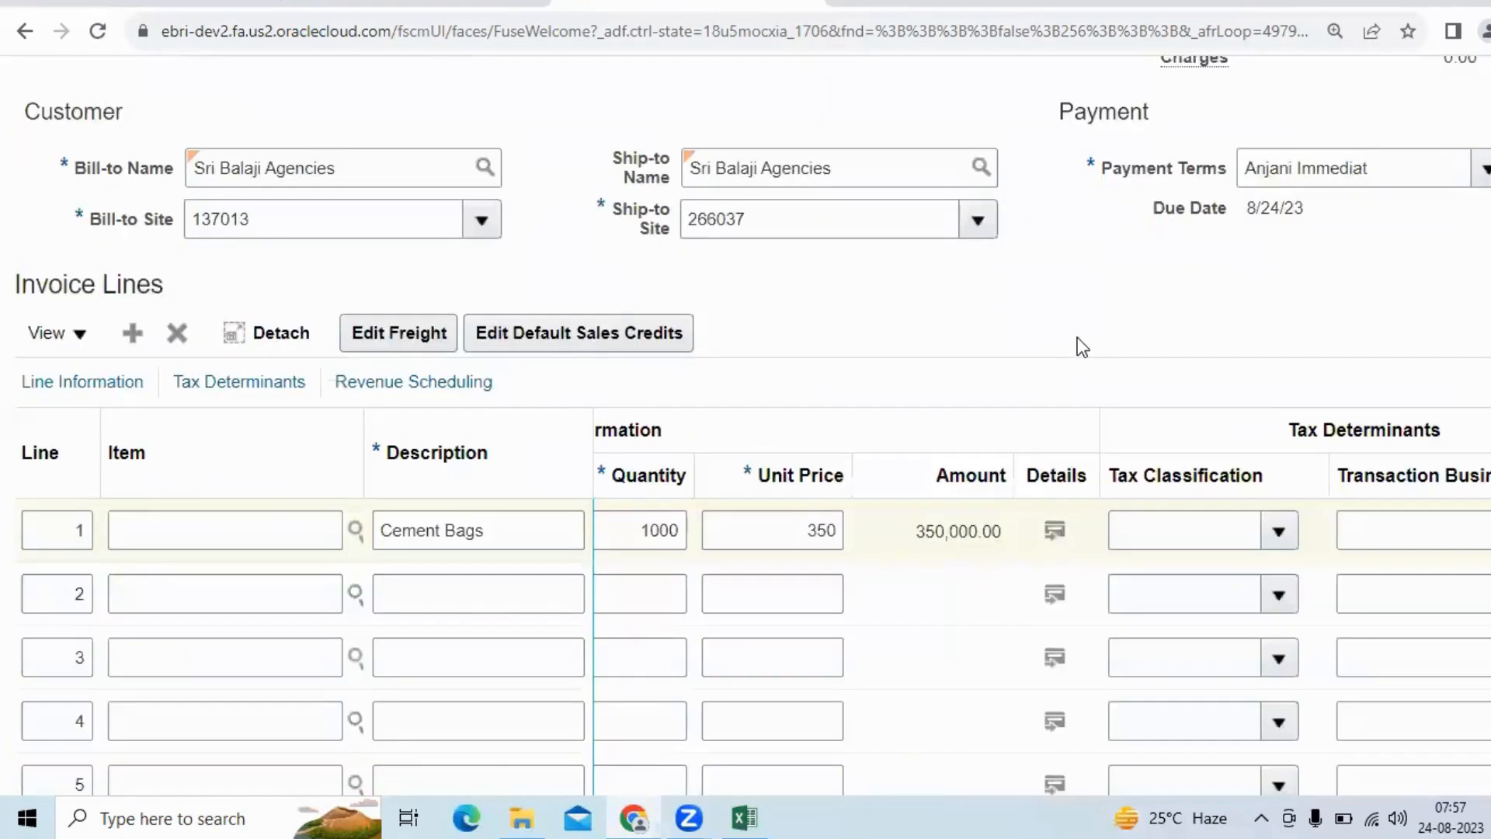
# - Check the transaction number and document number fields, and the available options for saving and completing the invoice
pyautogui.scroll(6, 1078, 334)
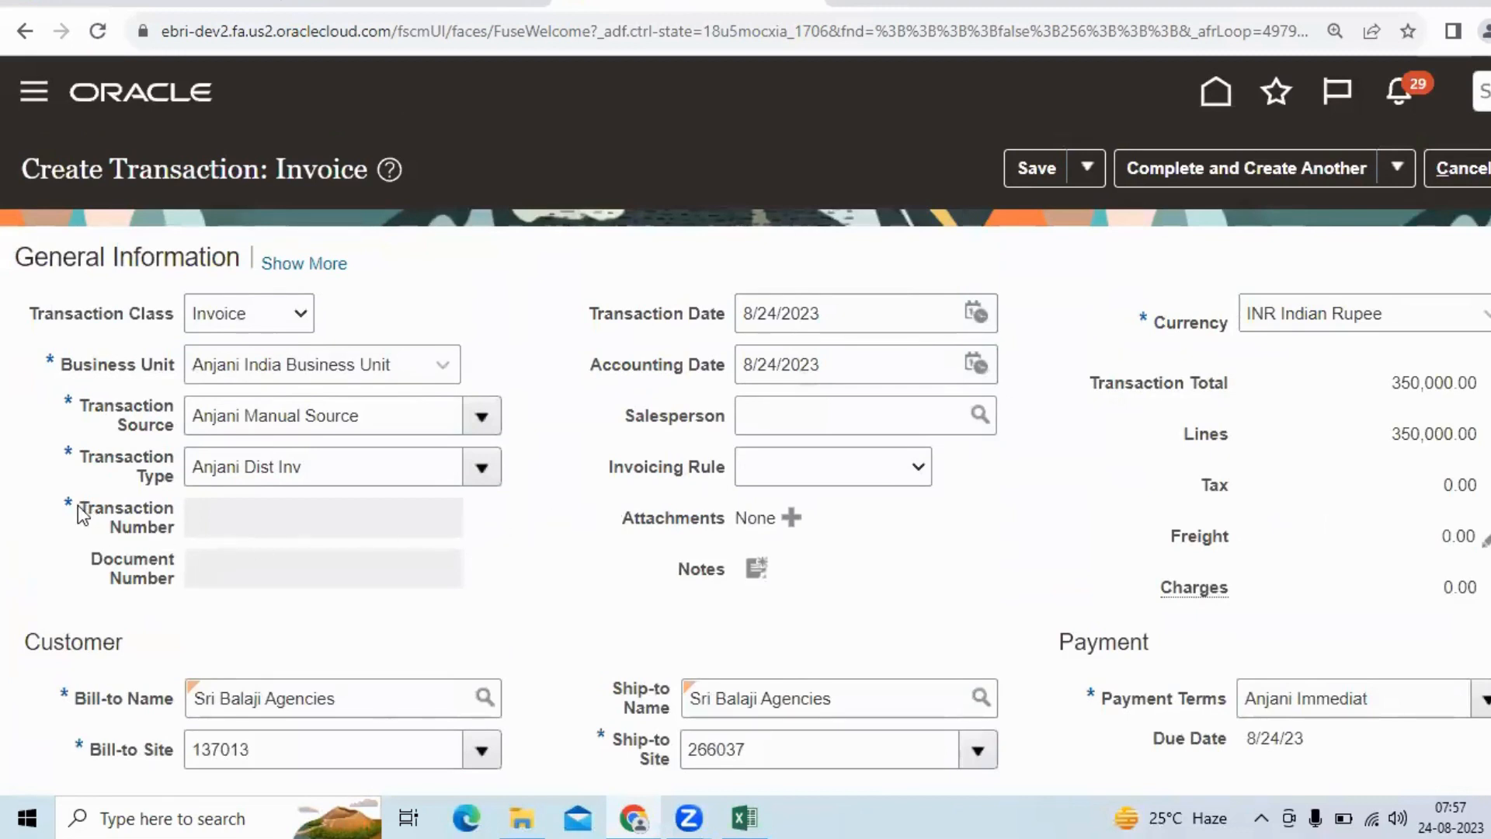
pyautogui.moveTo(78, 505); pyautogui.dragTo(180, 530)
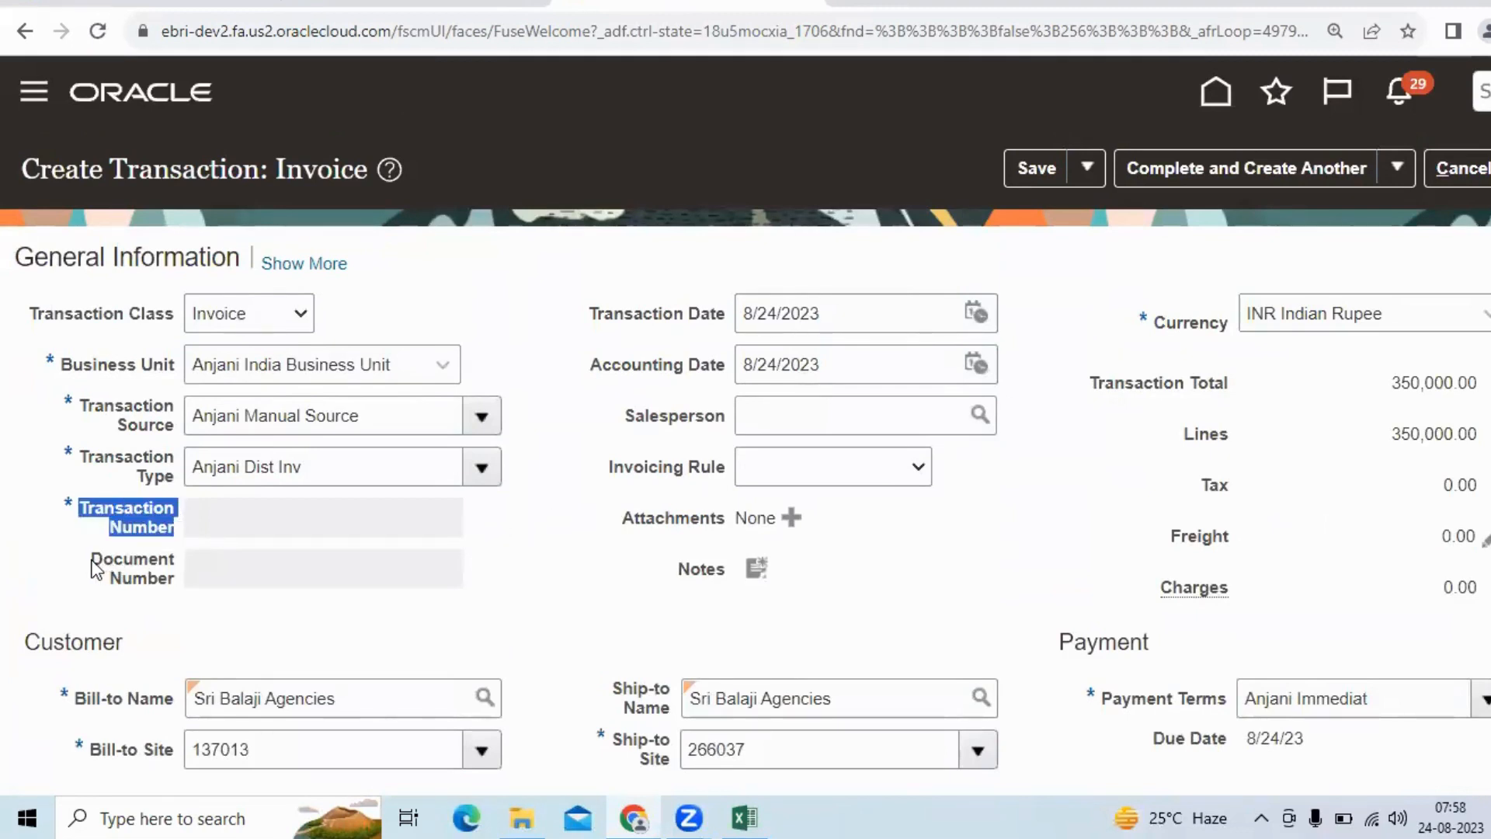
pyautogui.moveTo(94, 563); pyautogui.dragTo(174, 578)
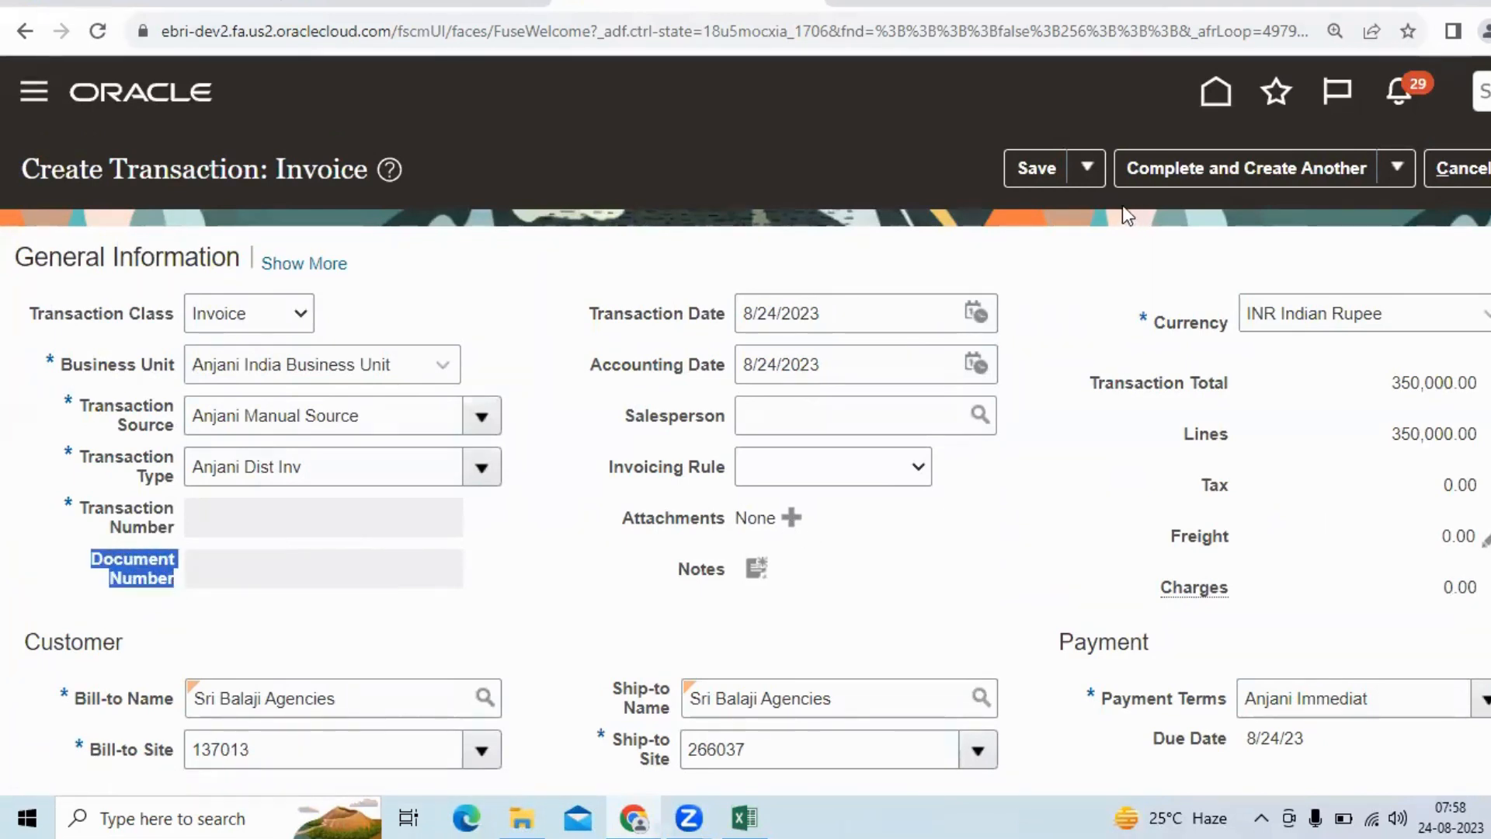
pyautogui.click(1090, 167)
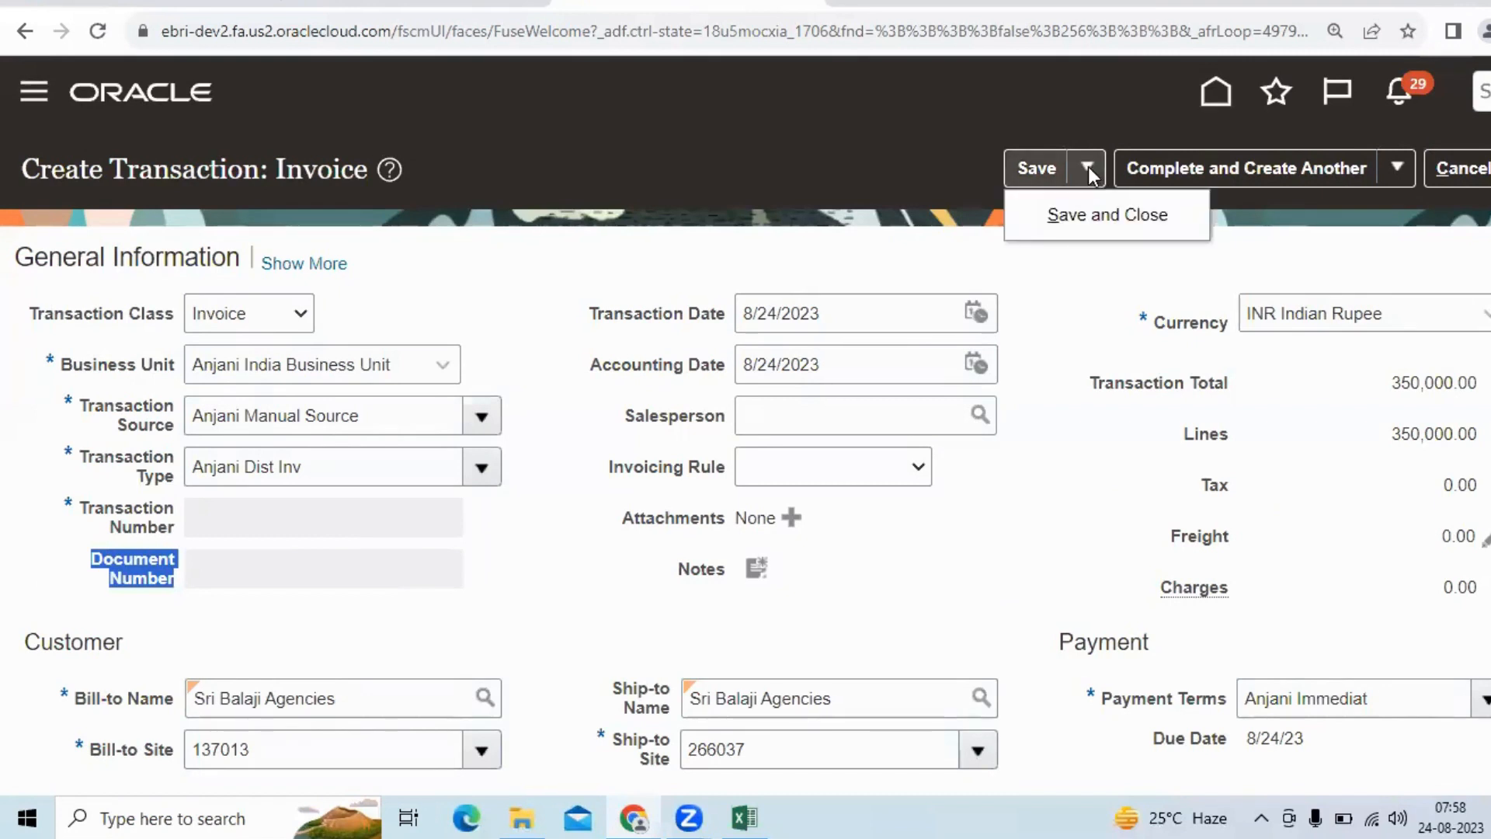
pyautogui.click(1126, 289)
pyautogui.click(1388, 166)
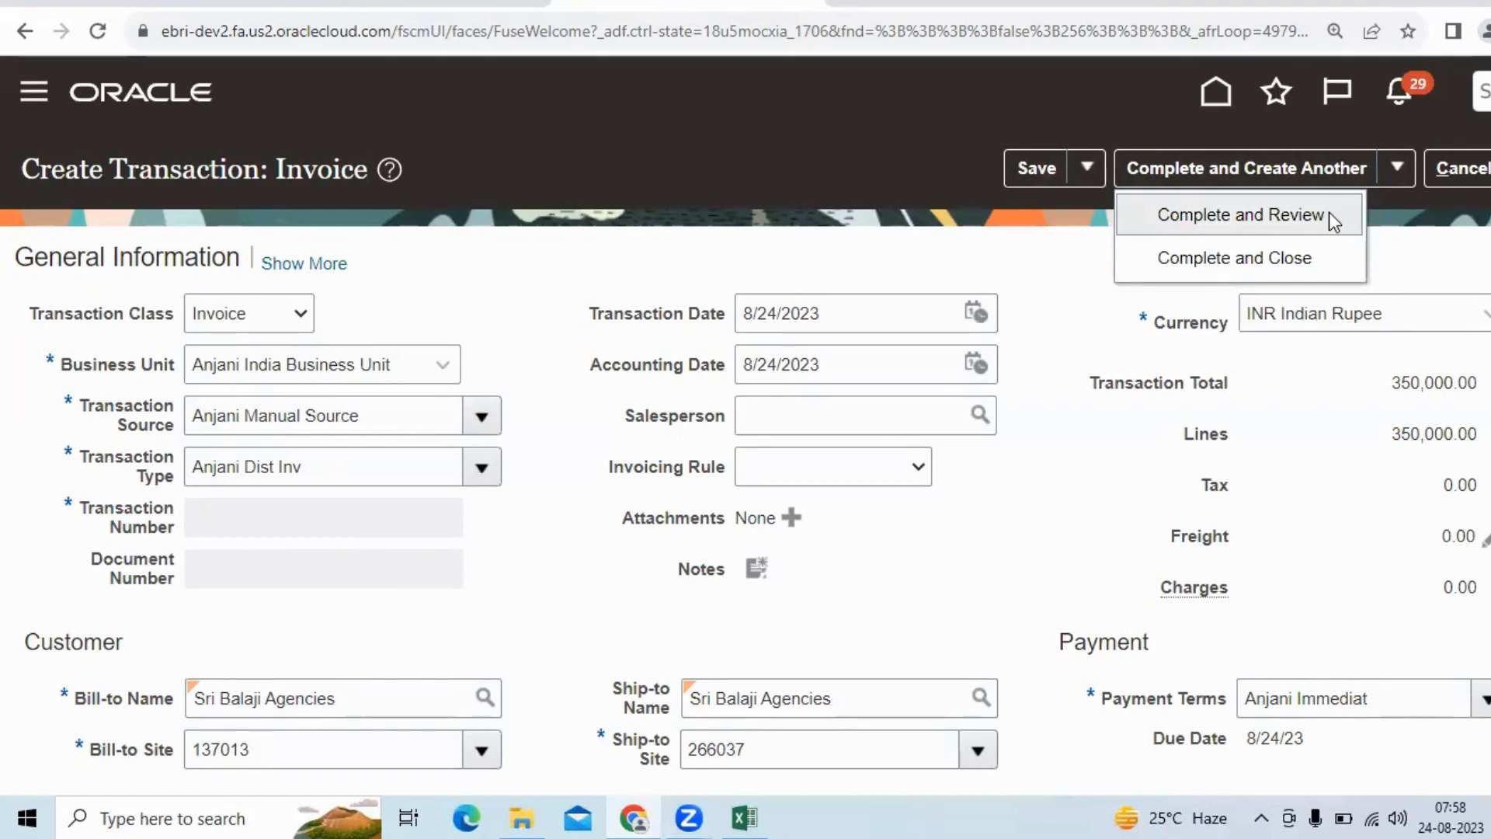
pyautogui.click(1059, 271)
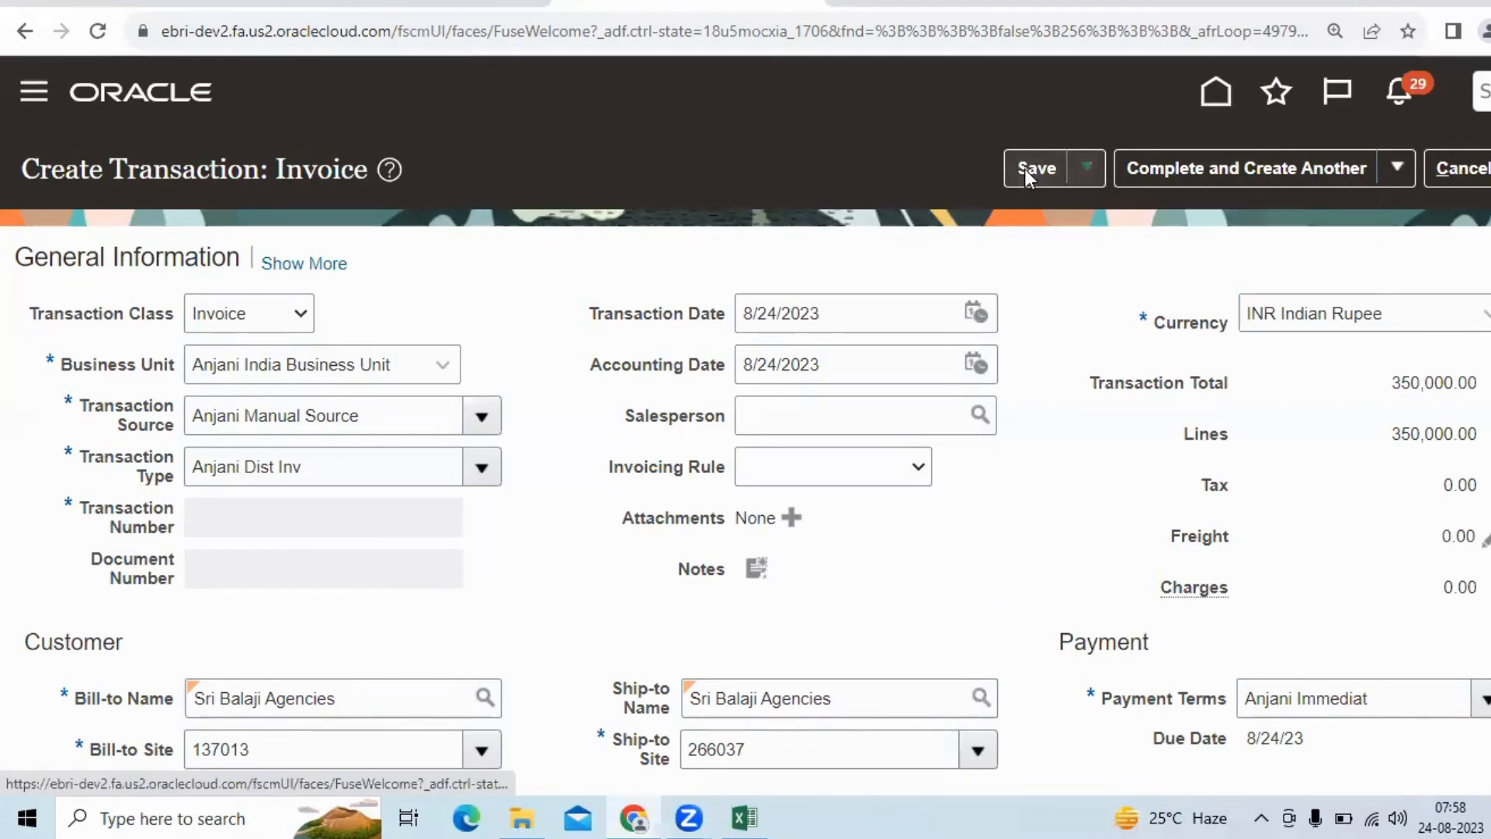
# - Save the invoice and check its status and assigned transaction number
pyautogui.click(1024, 169)
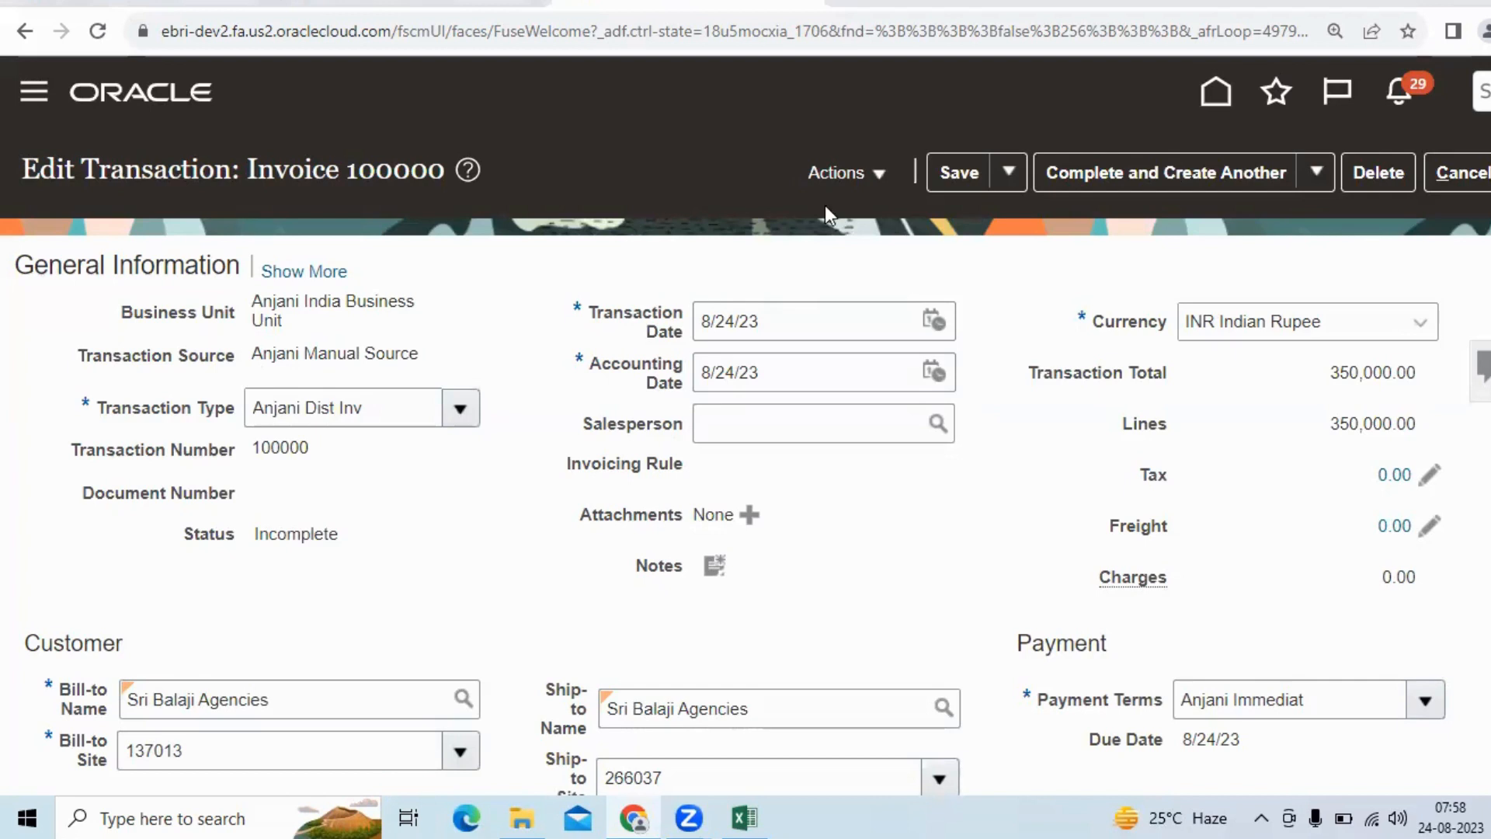
pyautogui.moveTo(183, 533); pyautogui.dragTo(343, 539)
pyautogui.click(357, 539)
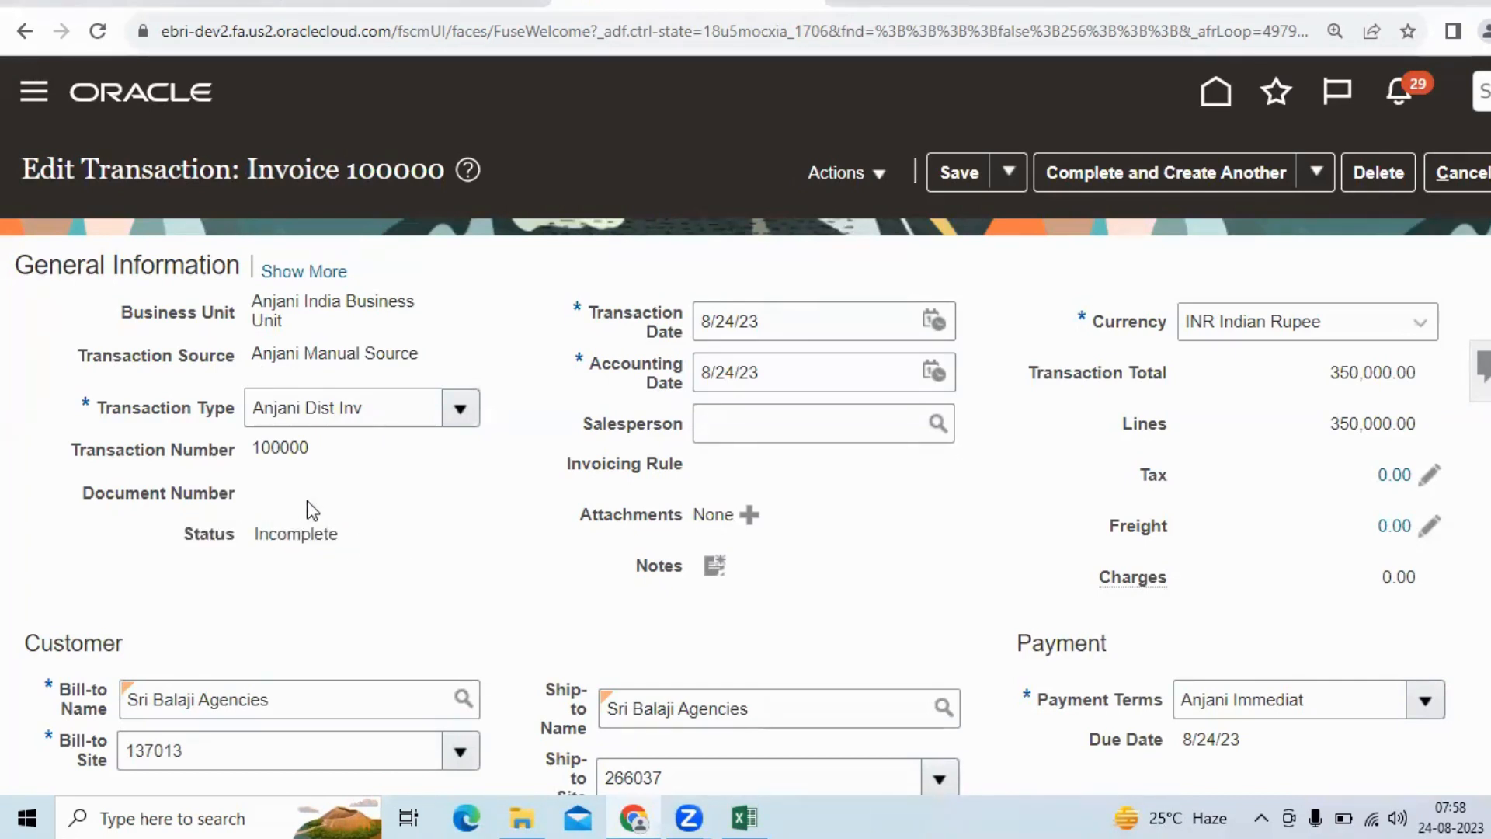
pyautogui.moveTo(72, 444); pyautogui.dragTo(307, 444)
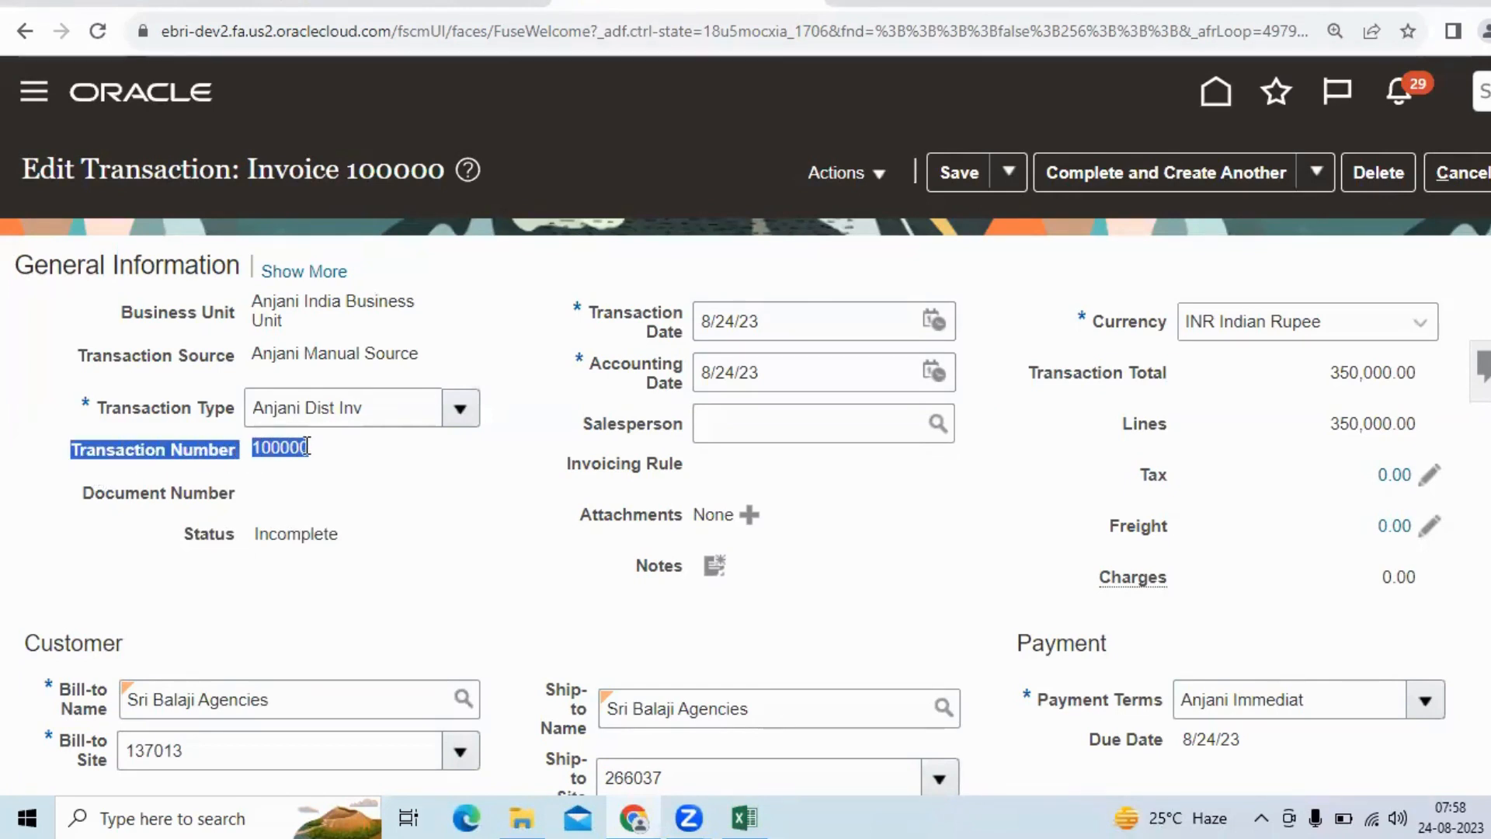
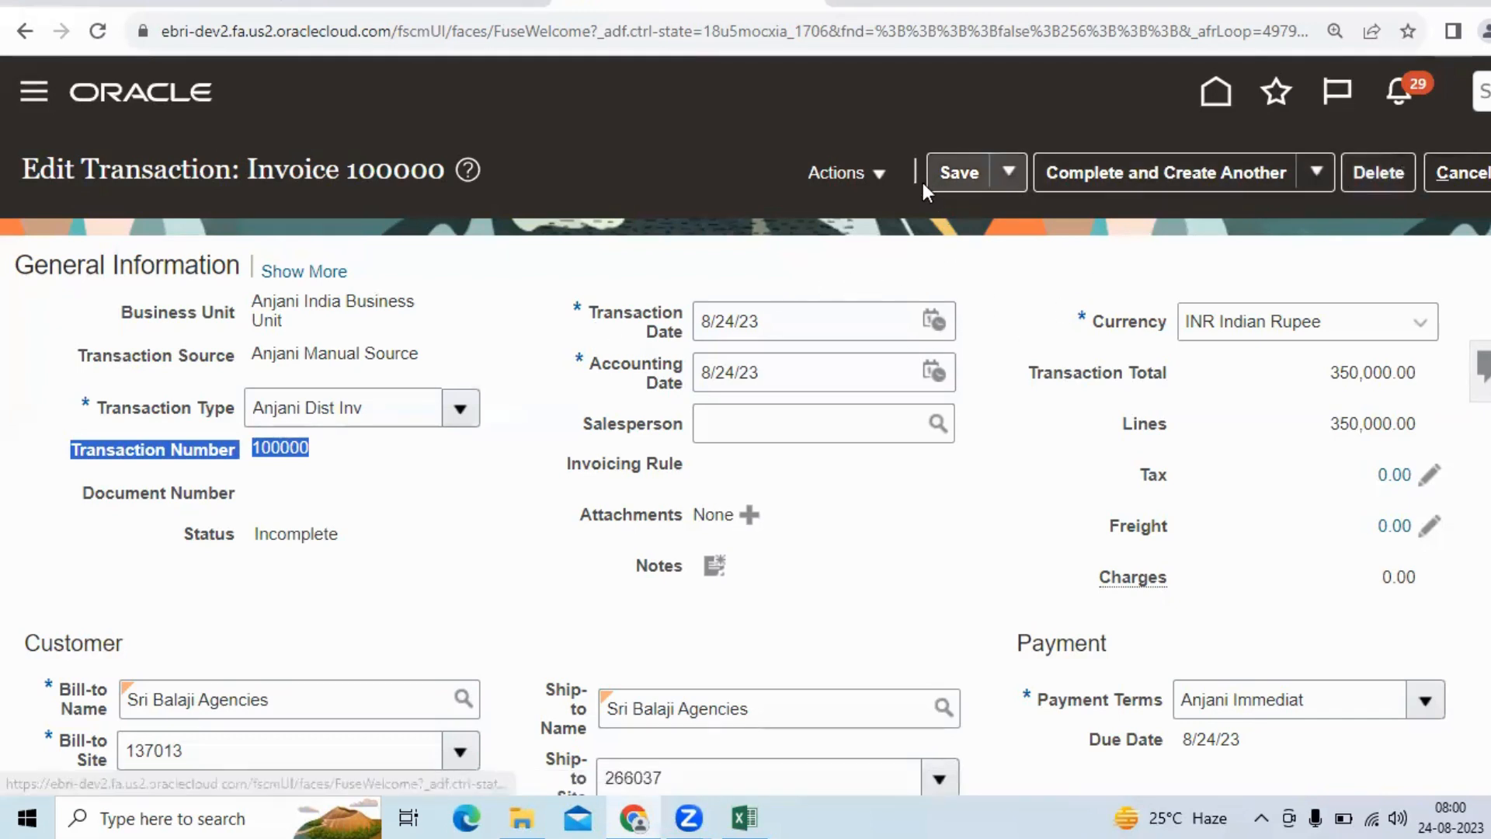
# - Open the invoice's distributions for editing, agreeing to save the transaction first
pyautogui.click(885, 178)
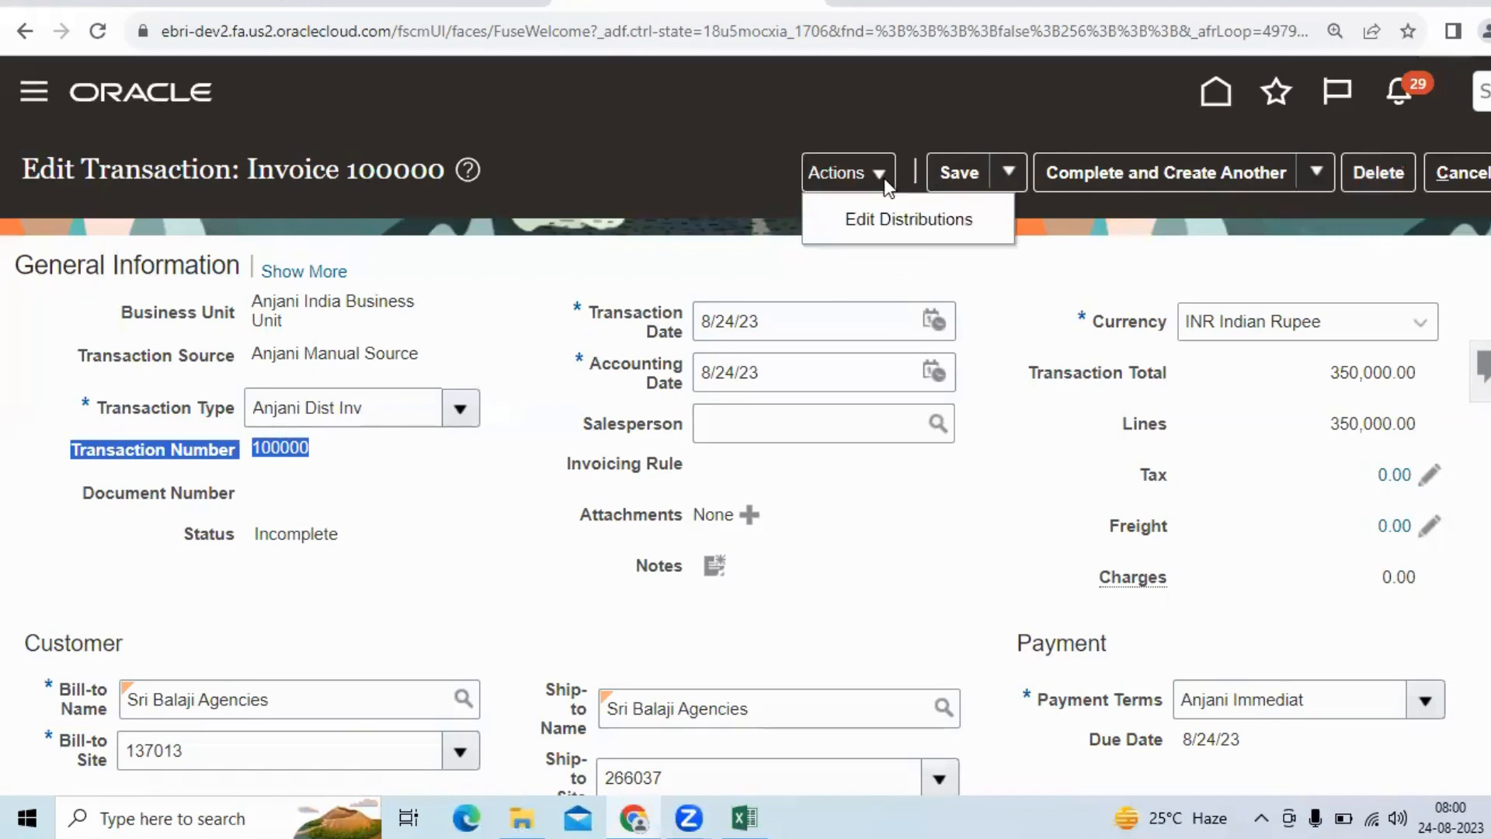
pyautogui.click(906, 224)
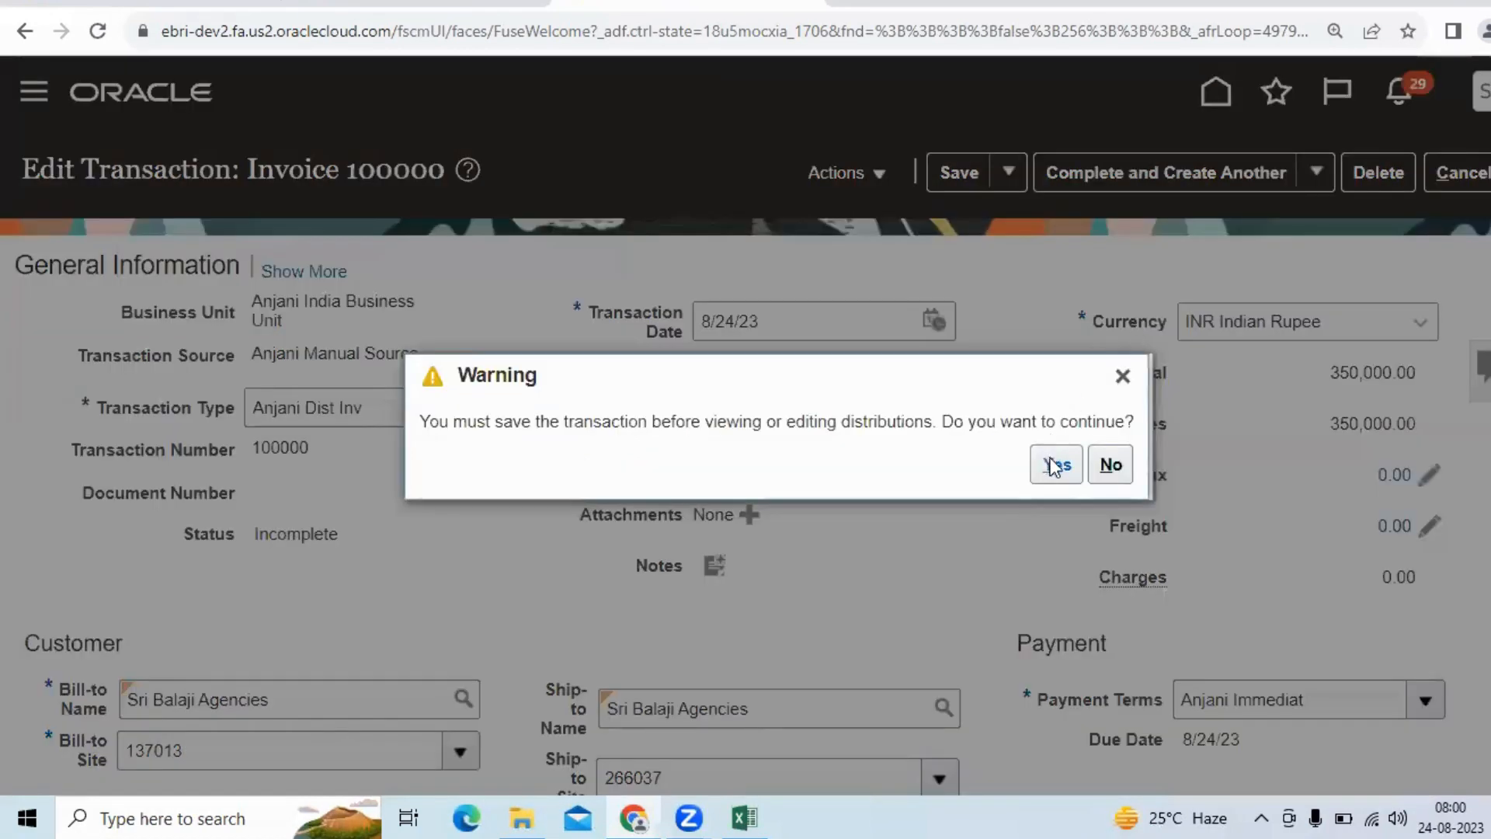
pyautogui.click(1053, 466)
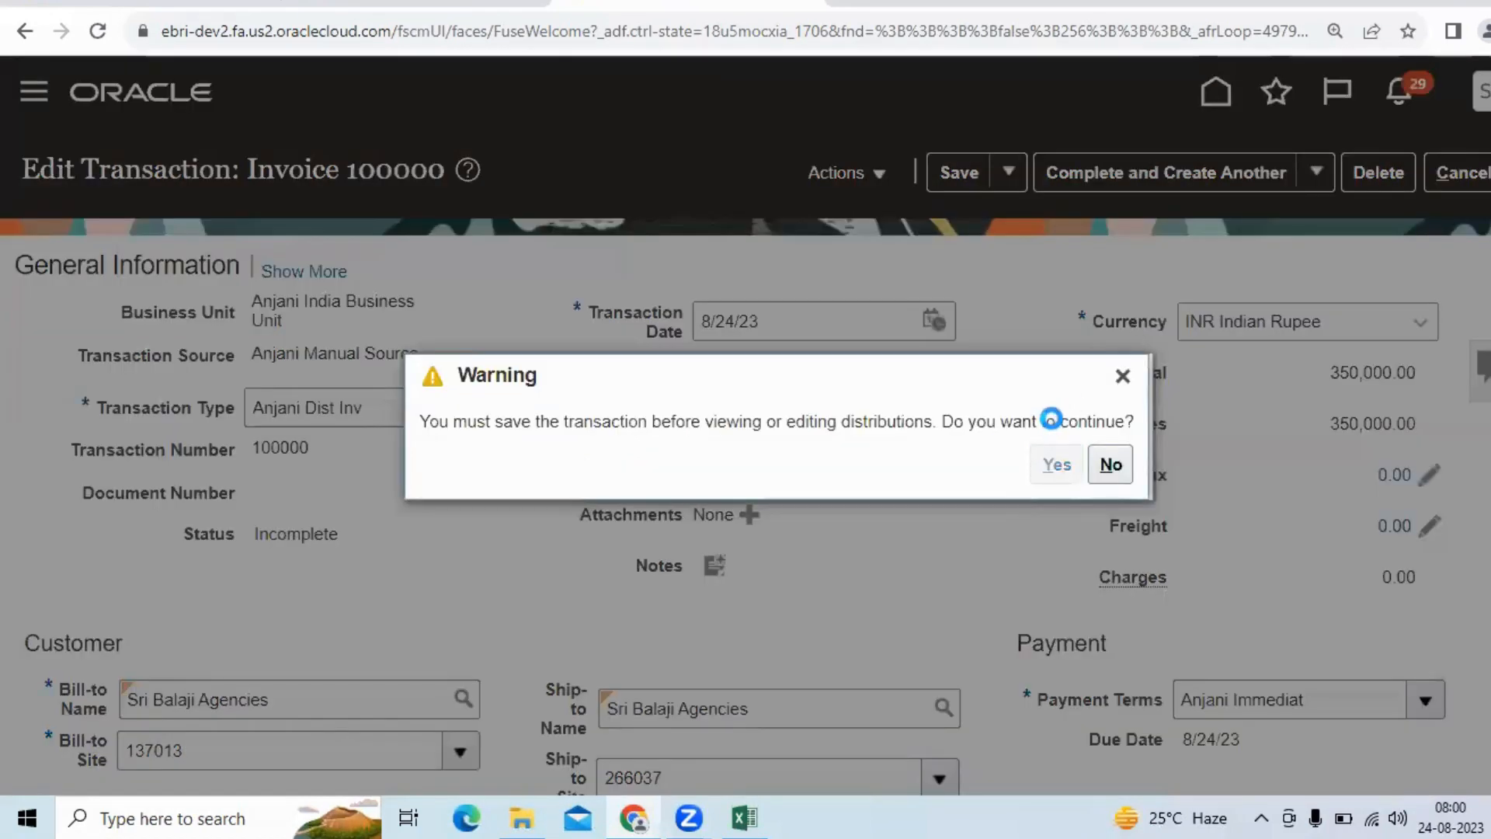